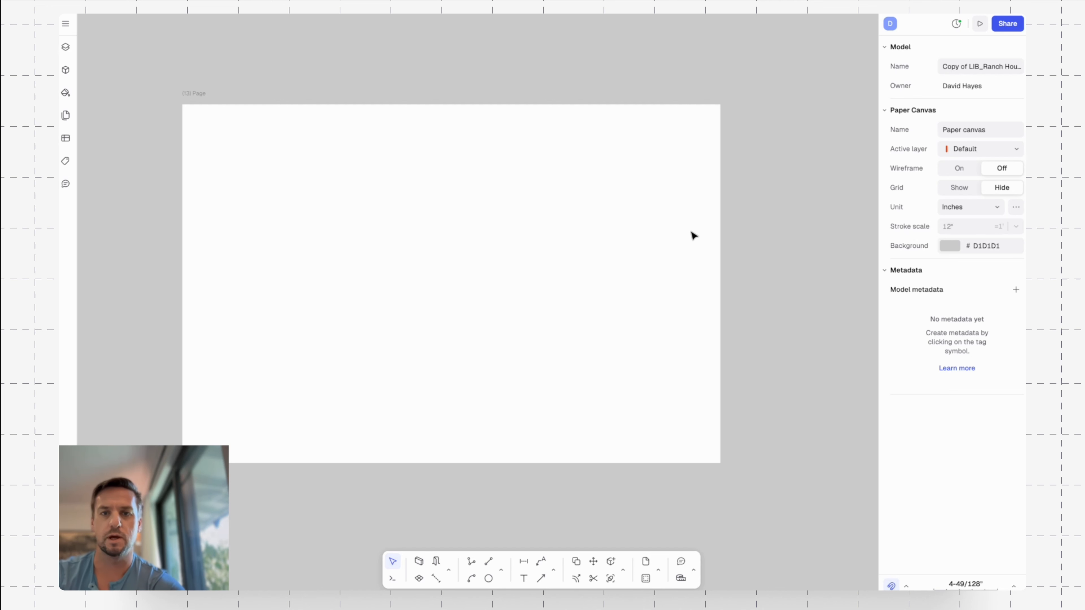
Draw a rectangle 4" wide and 24" high along the page's right edge as a title strip.
{"action": "type", "text": "r"}
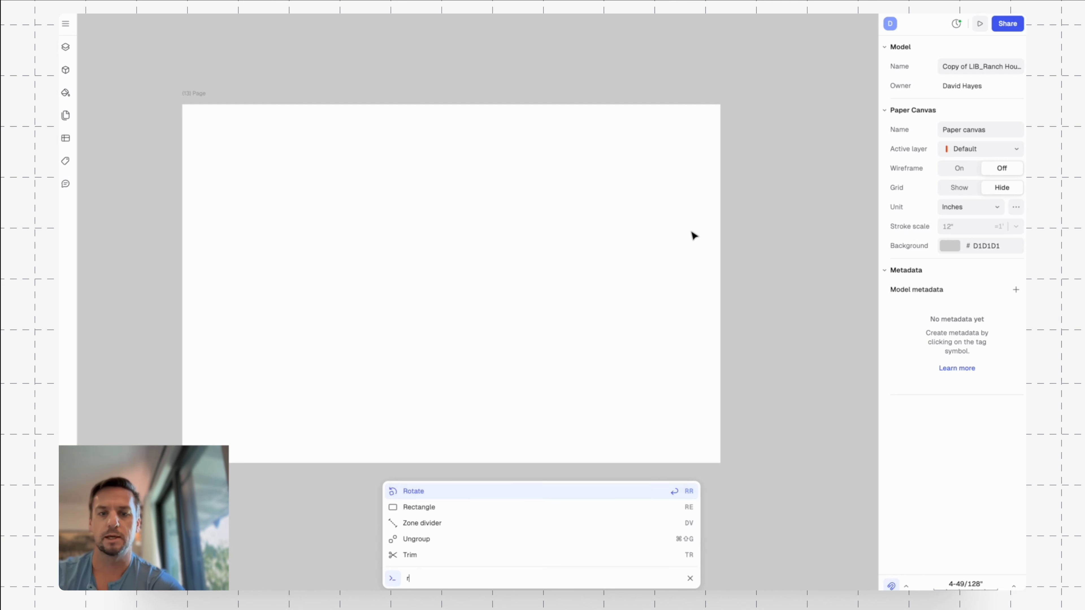
{"action": "type", "text": "e"}
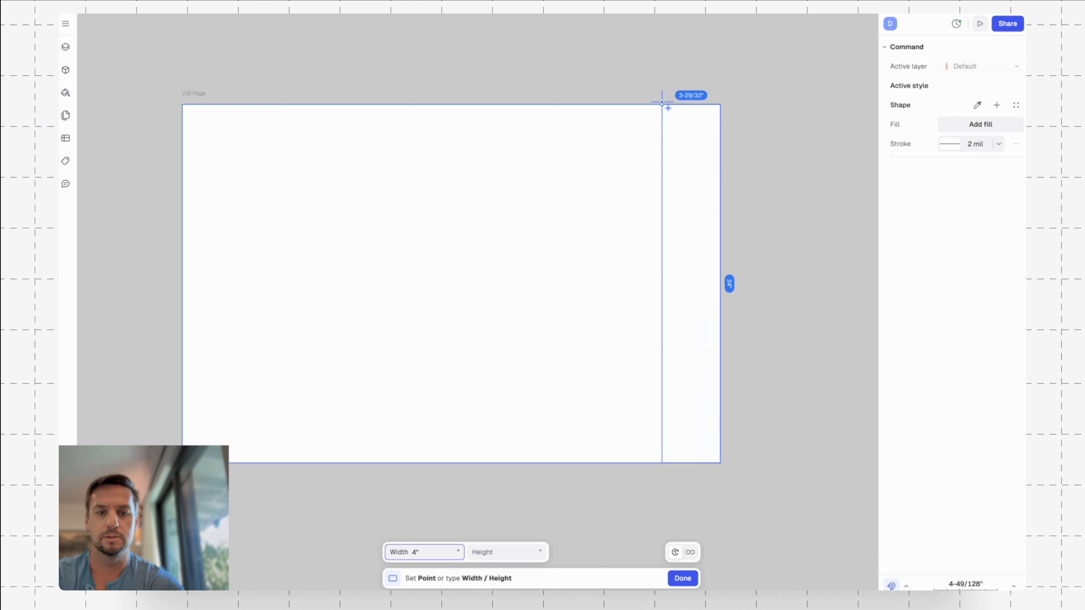
{"action": "key", "text": "Tab"}
{"action": "left_click", "coordinate": [662, 104]}
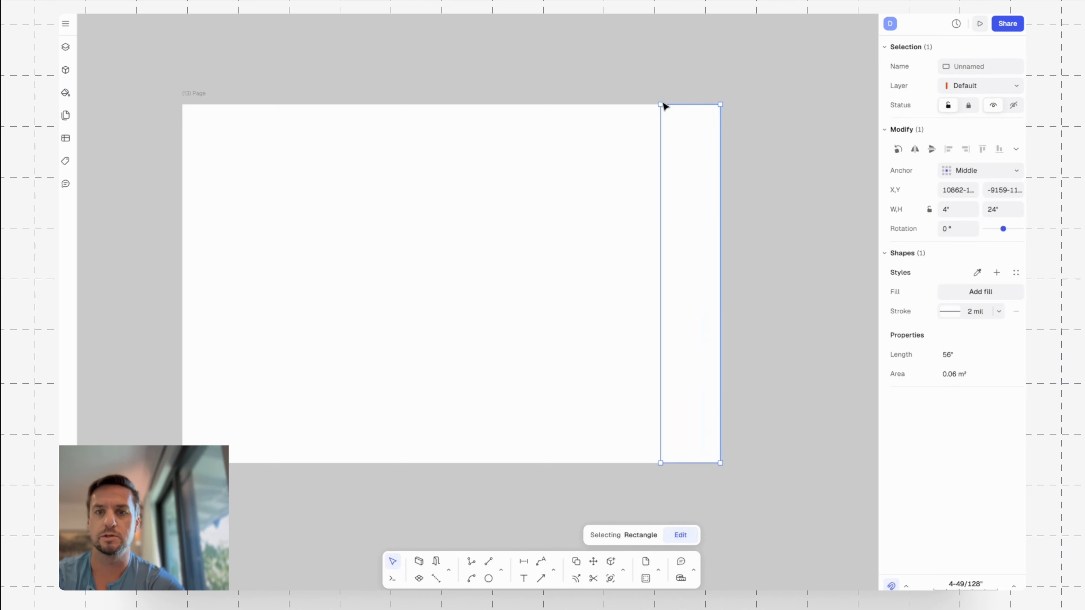
Give the title strip rectangle a solid light grey fill.
{"action": "left_click", "coordinate": [965, 292]}
{"action": "left_click", "coordinate": [965, 292]}
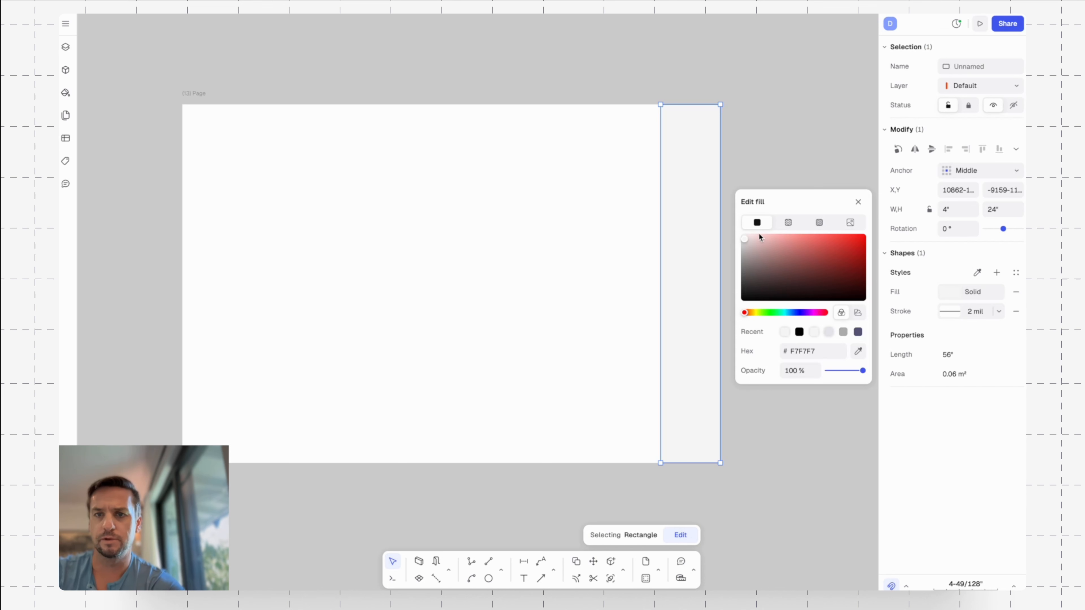
{"action": "left_click_drag", "start_coordinate": [744, 236], "coordinate": [742, 241]}
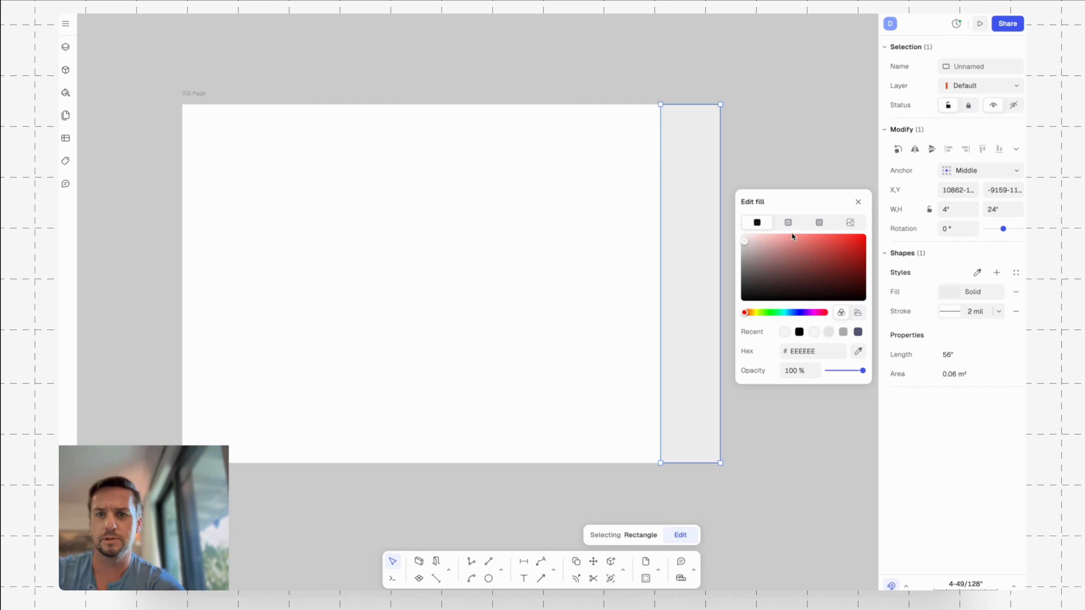
{"action": "key", "text": "Escape"}
Remove the stroke from the grey title strip rectangle.
{"action": "key", "text": "Escape"}
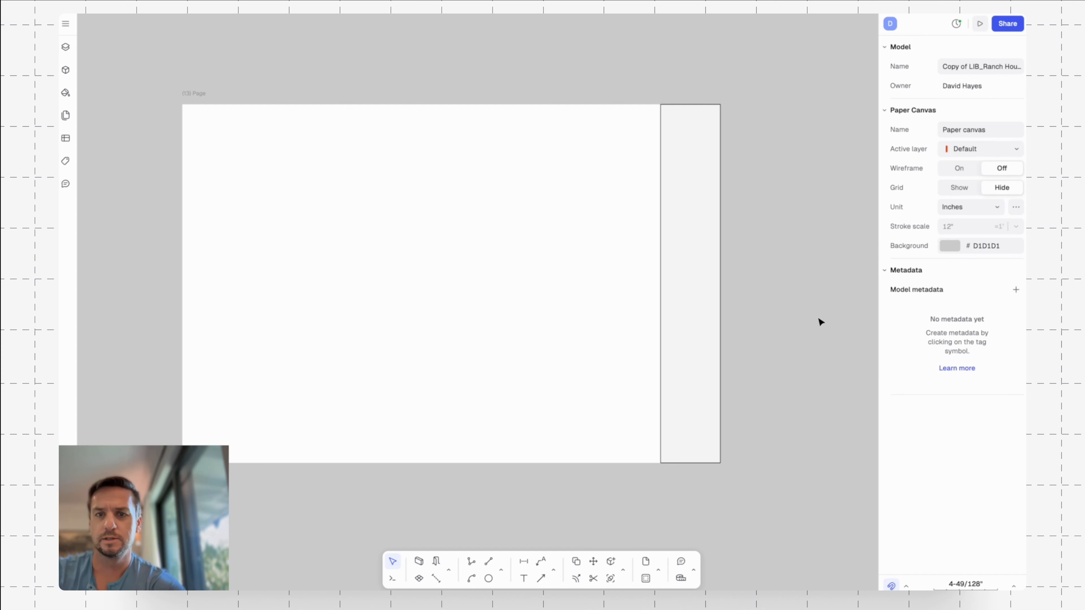
{"action": "left_click", "coordinate": [700, 209]}
{"action": "key", "text": "Escape"}
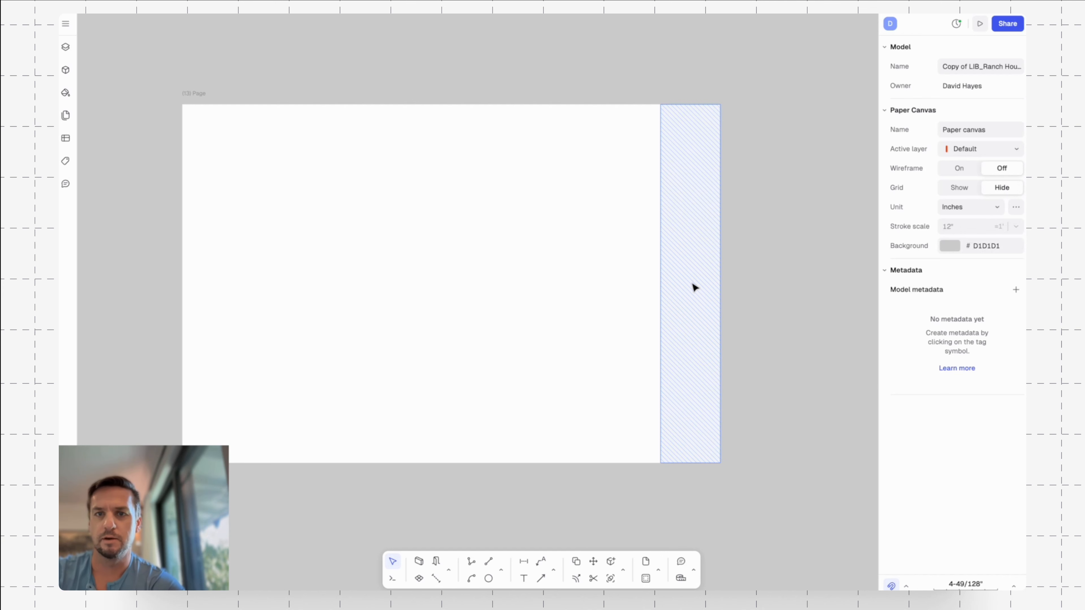
{"action": "left_click", "coordinate": [695, 287]}
{"action": "left_click", "coordinate": [1016, 313]}
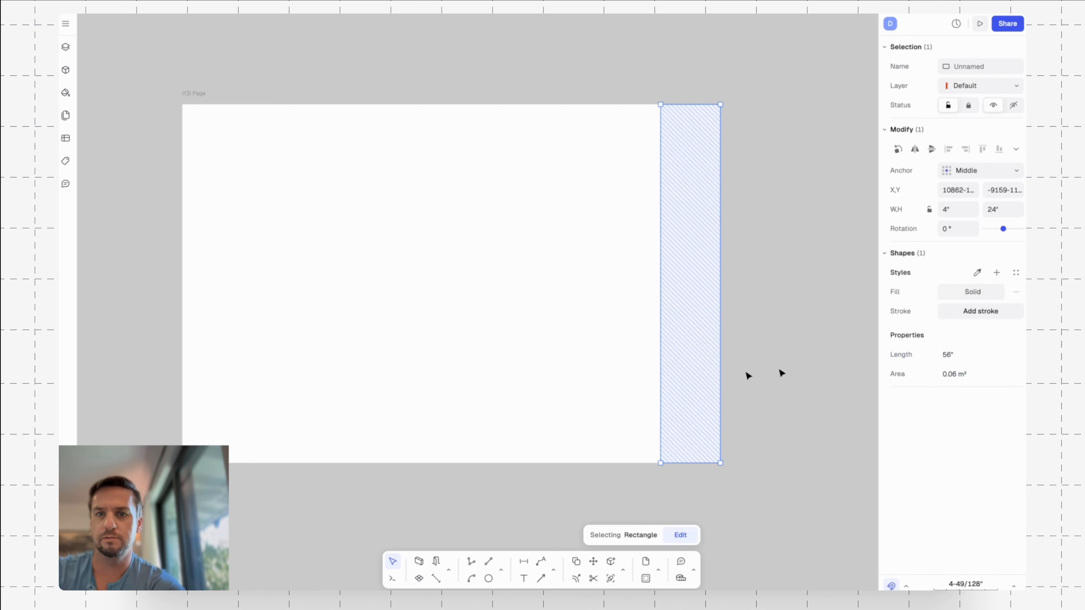
{"action": "left_click", "coordinate": [832, 430]}
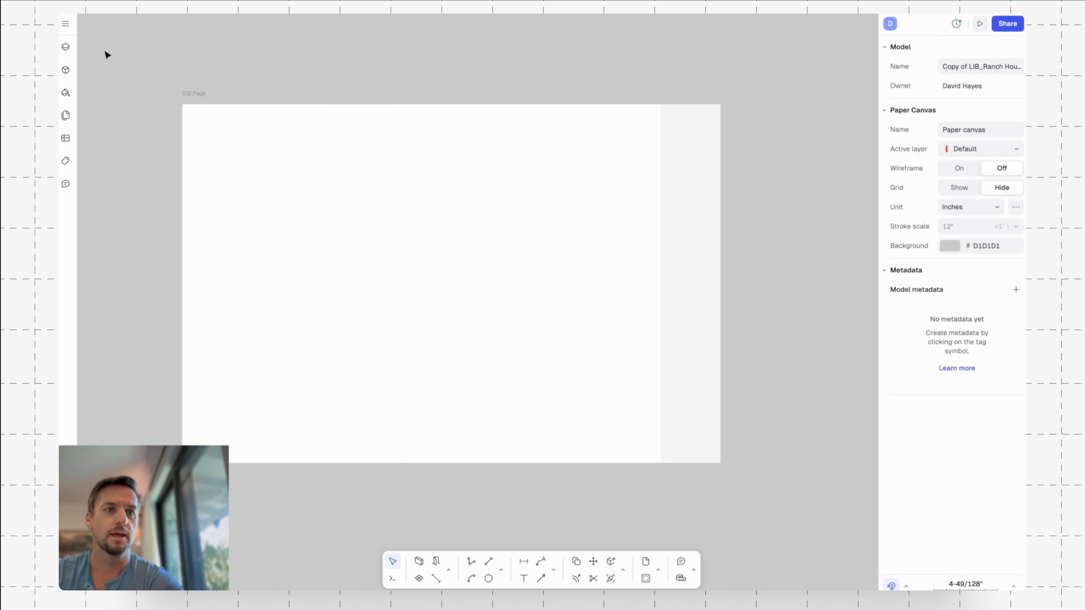
Import the image "Logo (Black).png" from the Logo folder inside DH / AD's Administrative folder.
{"action": "left_click", "coordinate": [65, 24]}
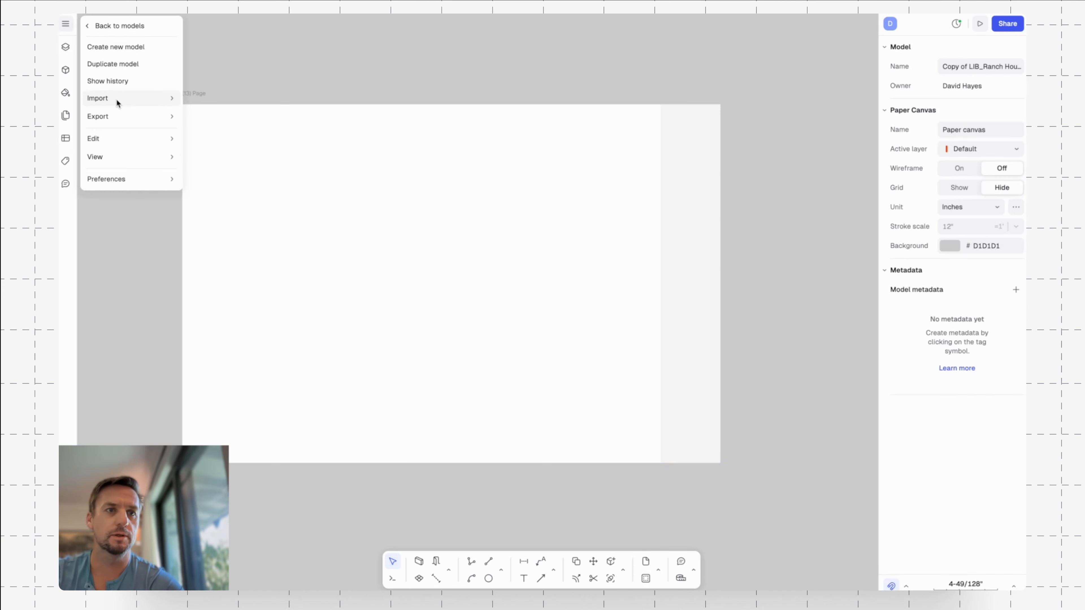
{"action": "mouse_move", "coordinate": [117, 102]}
{"action": "left_click", "coordinate": [225, 100]}
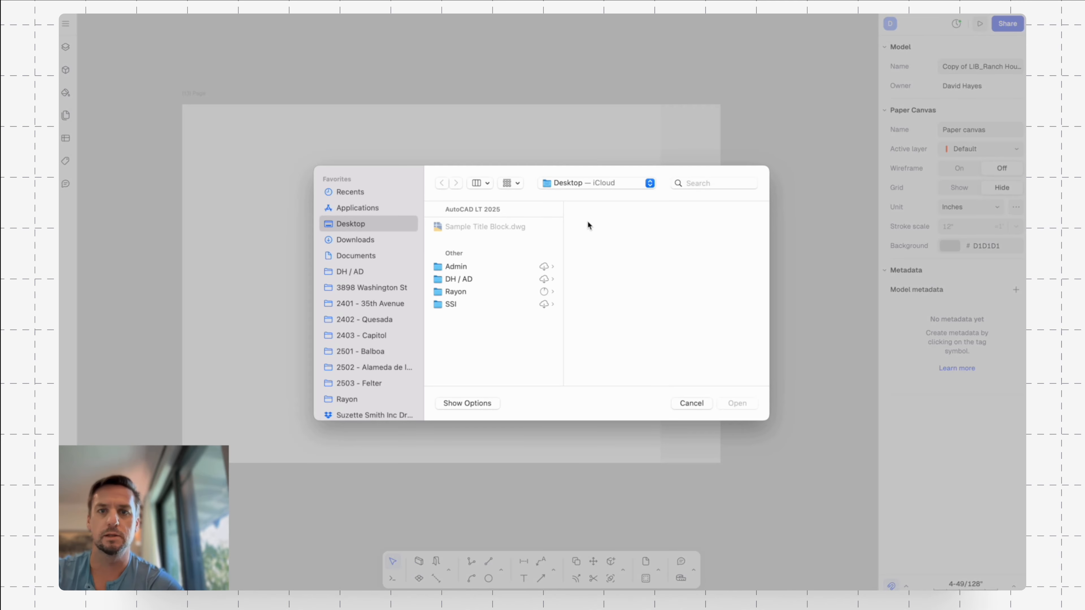
{"action": "left_click", "coordinate": [458, 279]}
{"action": "left_click", "coordinate": [620, 231]}
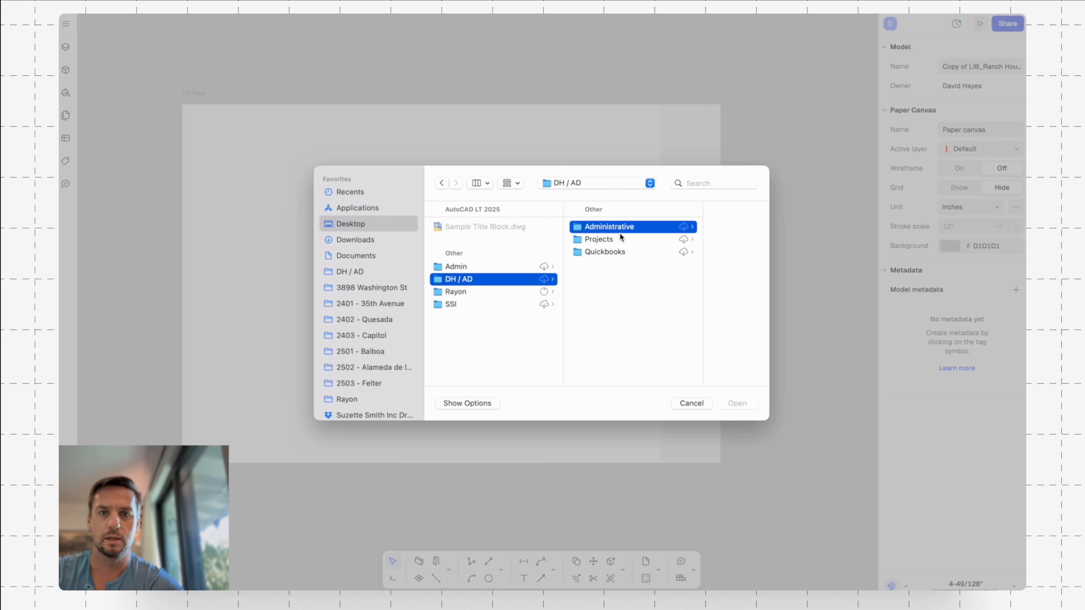
{"action": "left_click", "coordinate": [676, 303]}
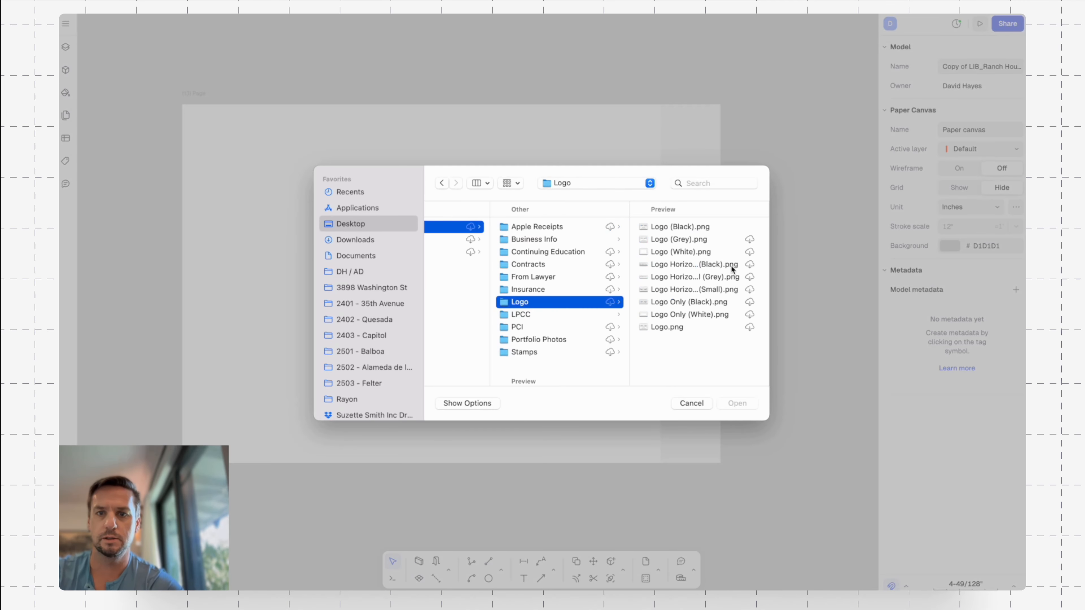
{"action": "left_click", "coordinate": [704, 230]}
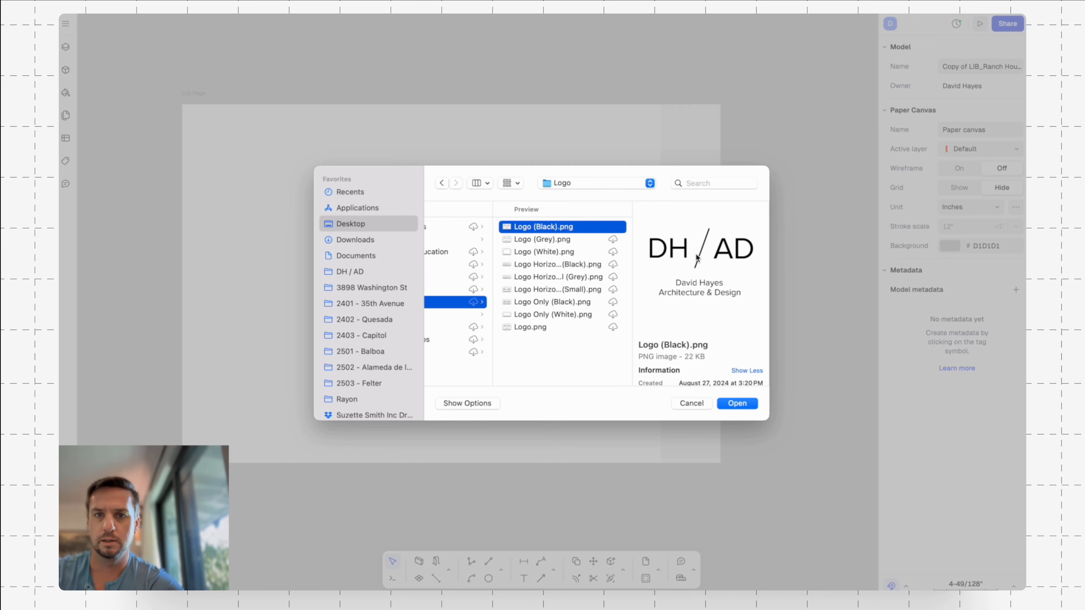
{"action": "left_click", "coordinate": [739, 404]}
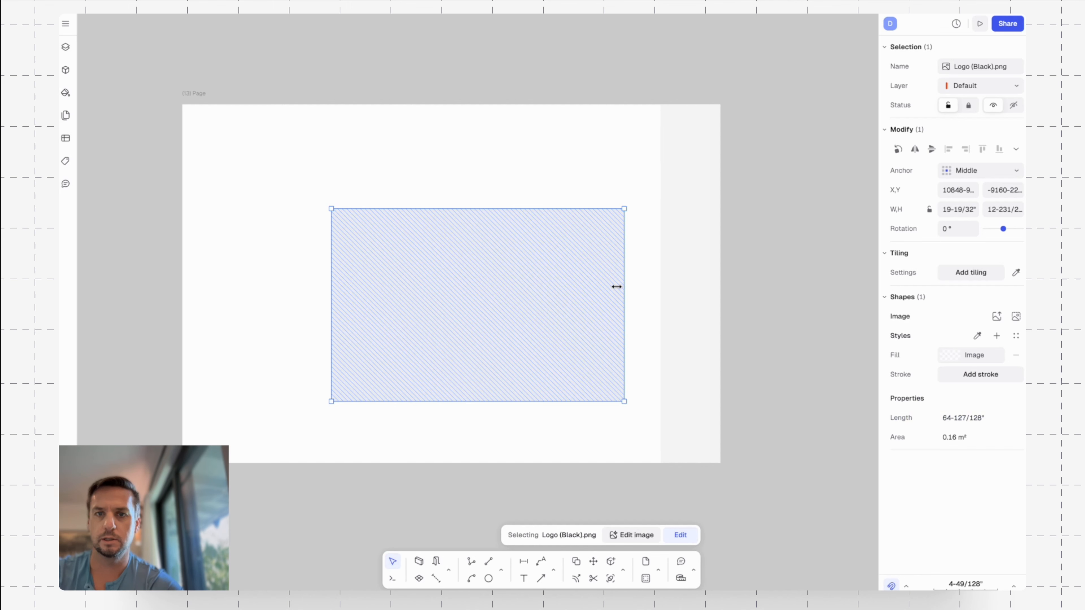
Move the logo image to the upper-left corner of the title strip and scale it down to the strip's 4" width.
{"action": "left_click_drag", "start_coordinate": [765, 200], "coordinate": [792, 200]}
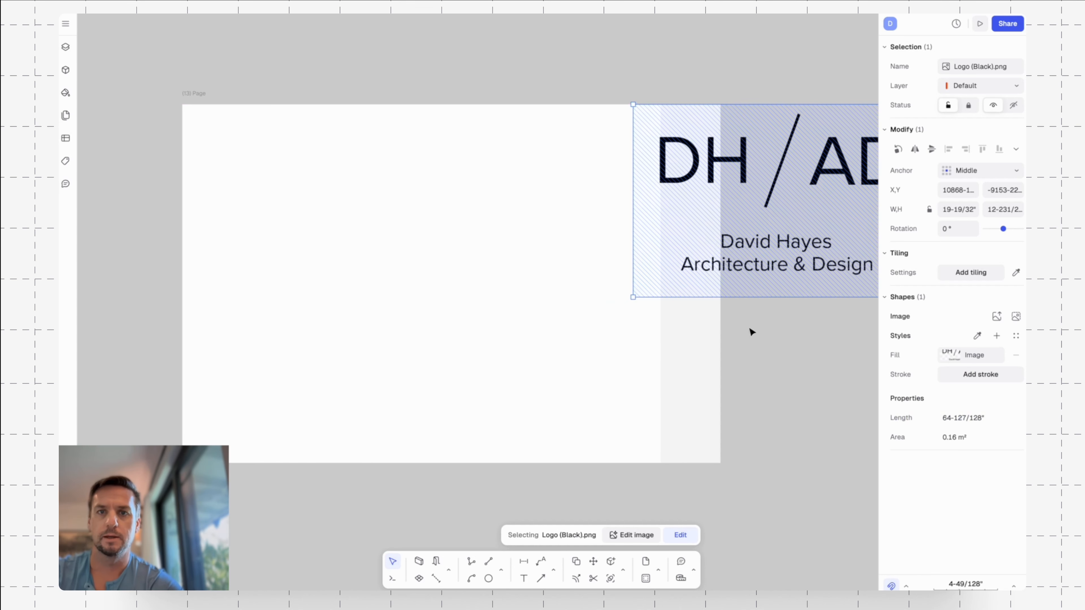
{"action": "scroll", "coordinate": [752, 332], "scroll_direction": "right", "scroll_amount": 3}
{"action": "left_click_drag", "start_coordinate": [638, 203], "coordinate": [664, 201]}
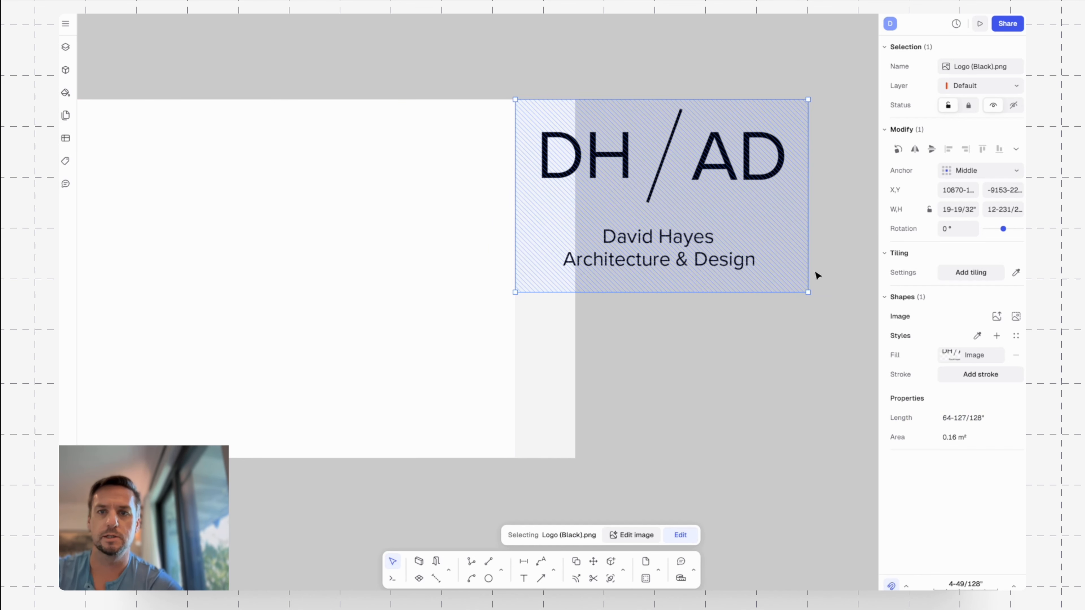
{"action": "left_click_drag", "start_coordinate": [779, 280], "coordinate": [564, 151]}
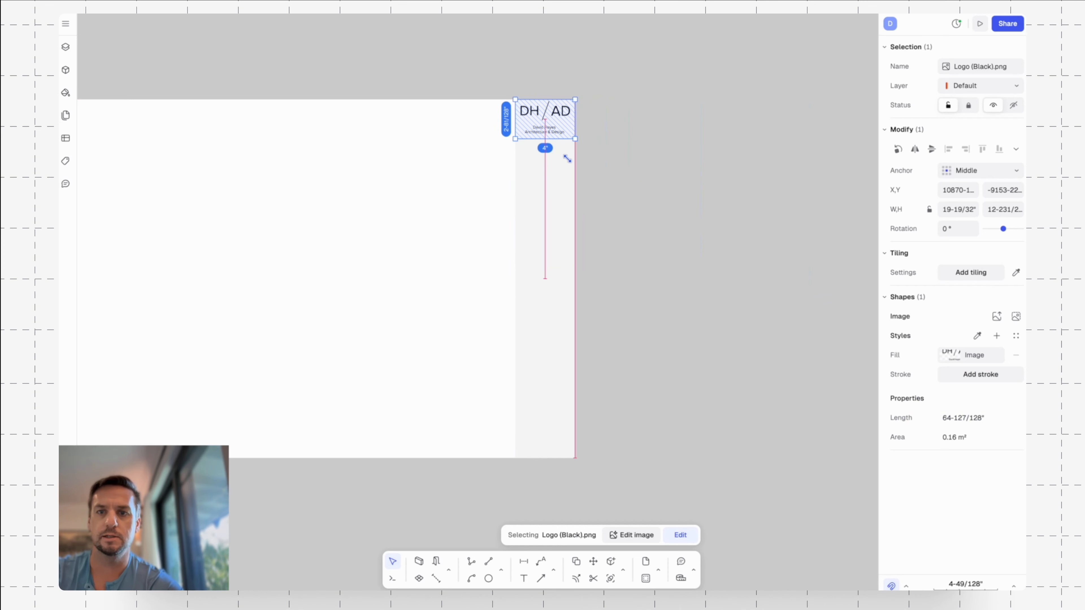
Lock the logo's proportions and set its width to 3".
{"action": "scroll", "coordinate": [548, 123], "scroll_direction": "up", "scroll_amount": 2, "text": "ctrl"}
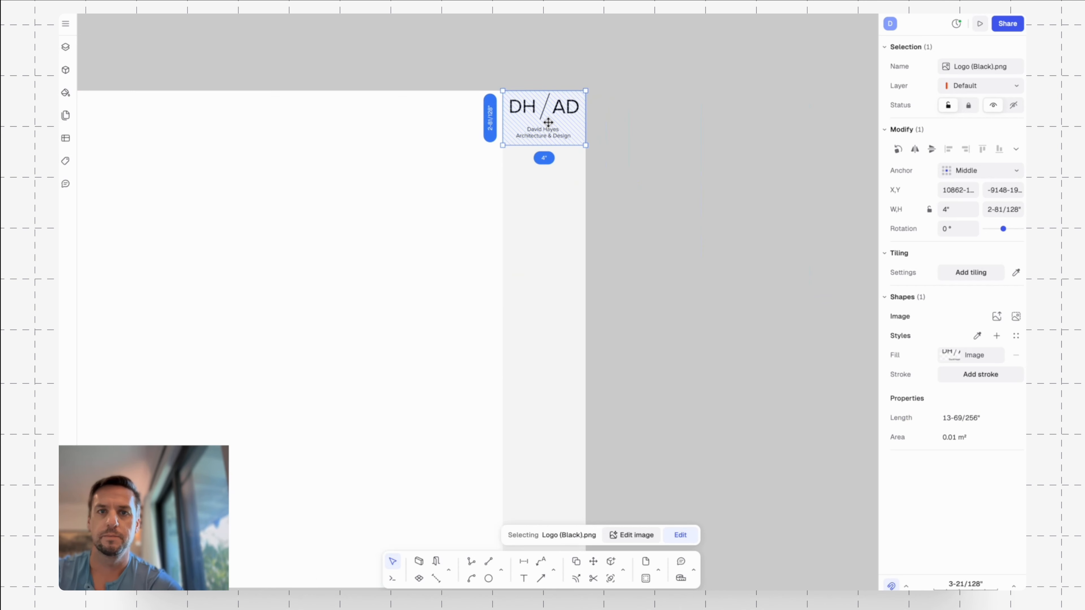
{"action": "left_click", "coordinate": [929, 209]}
{"action": "left_click", "coordinate": [961, 210]}
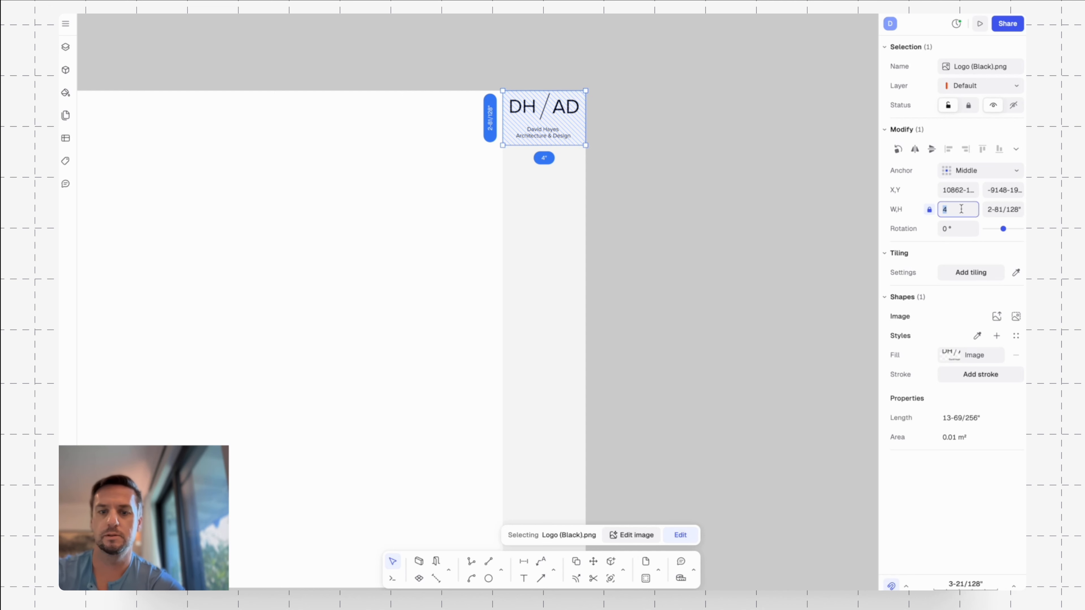
{"action": "type", "text": "3"}
{"action": "key", "text": "Return"}
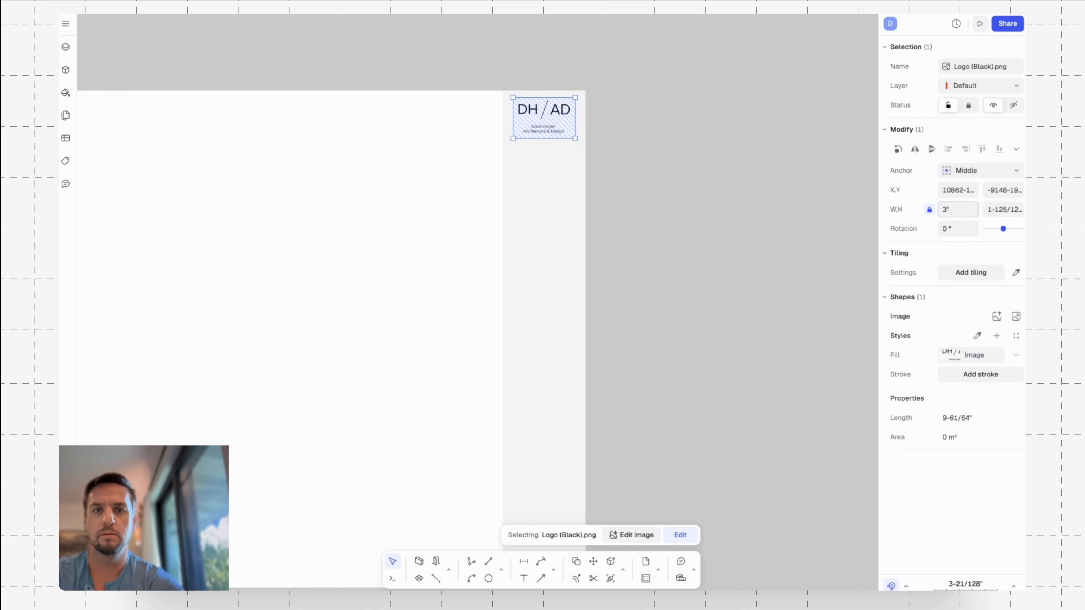
{"action": "left_click", "coordinate": [651, 146]}
Move the logo straight down by 1/2".
{"action": "left_click", "coordinate": [568, 113]}
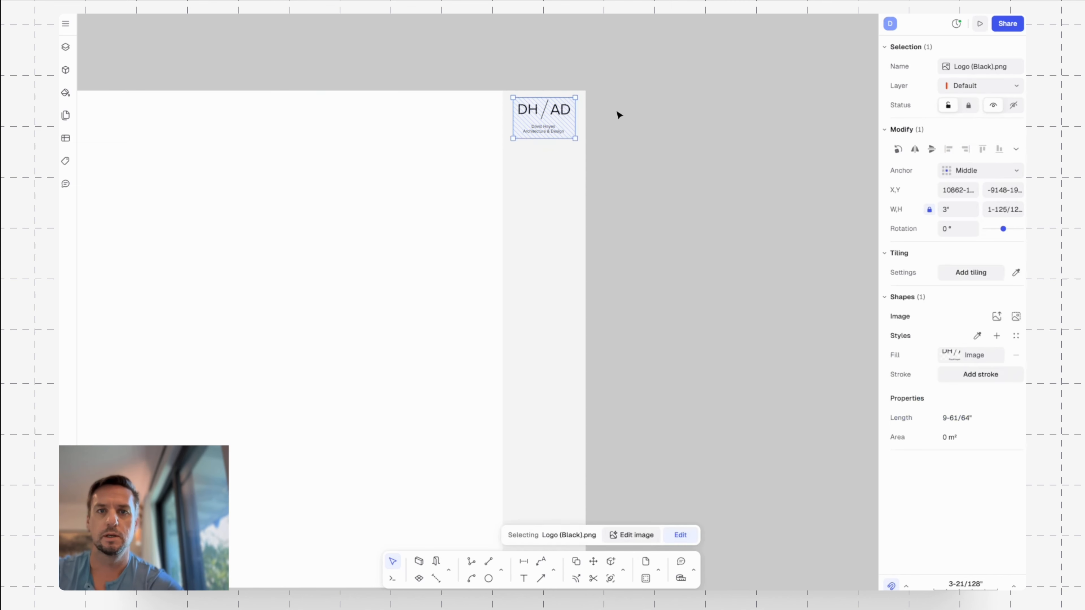
{"action": "type", "text": "m"}
{"action": "key", "text": "Return"}
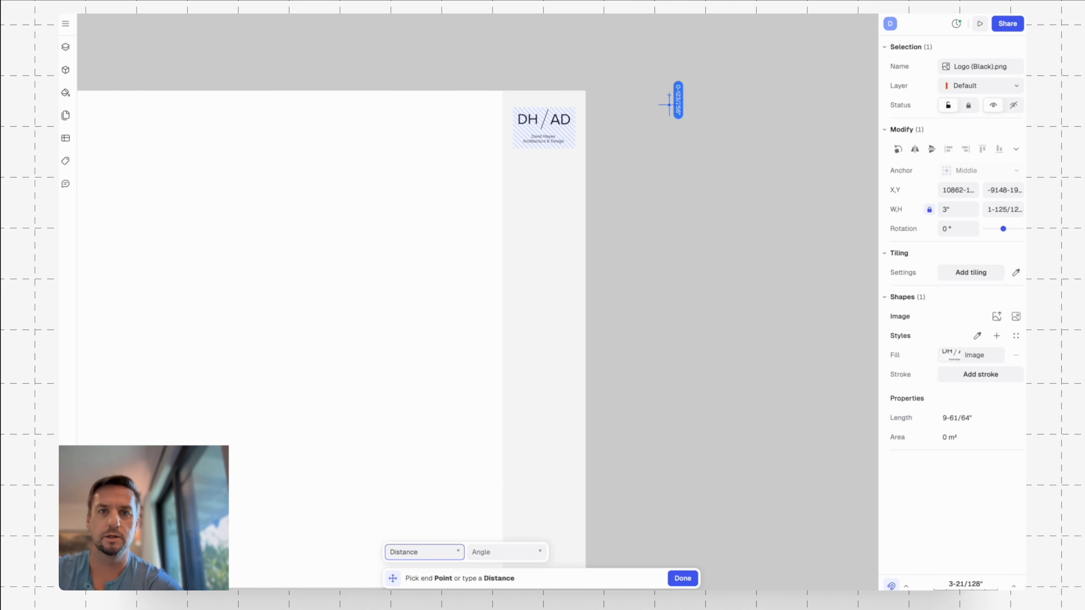
{"action": "type", "text": "1/2"}
{"action": "key", "text": "Return"}
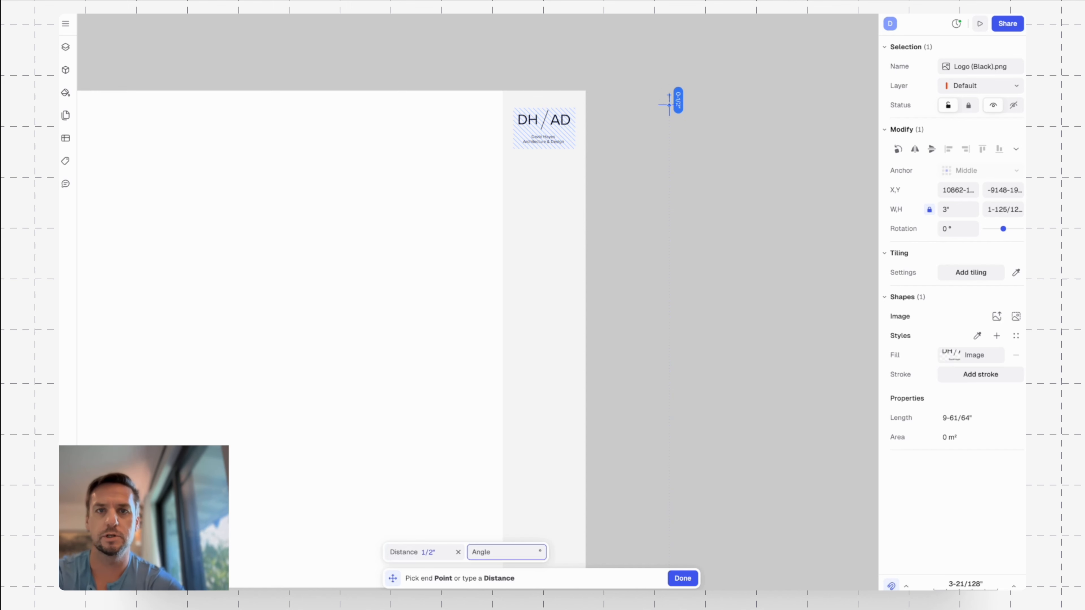
{"action": "key", "text": "Return"}
{"action": "left_click", "coordinate": [671, 107]}
Draw a horizontal 4" line along the top edge of the title strip, from corner to corner.
{"action": "scroll", "coordinate": [684, 166], "scroll_direction": "left", "scroll_amount": 3}
{"action": "scroll", "coordinate": [684, 167], "scroll_direction": "down", "scroll_amount": 3}
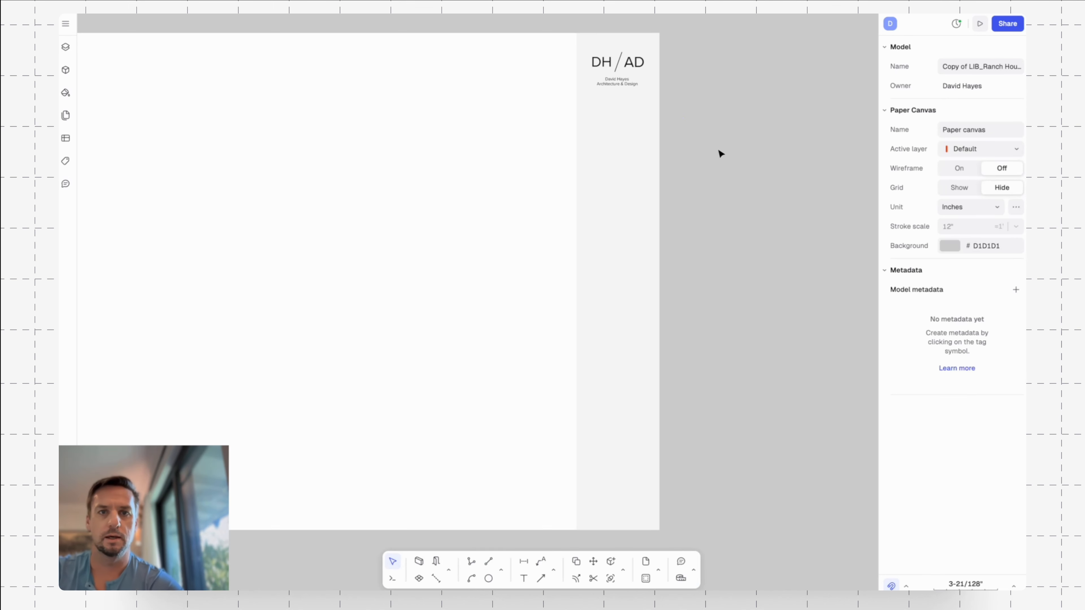
{"action": "type", "text": "l"}
{"action": "key", "text": "Return"}
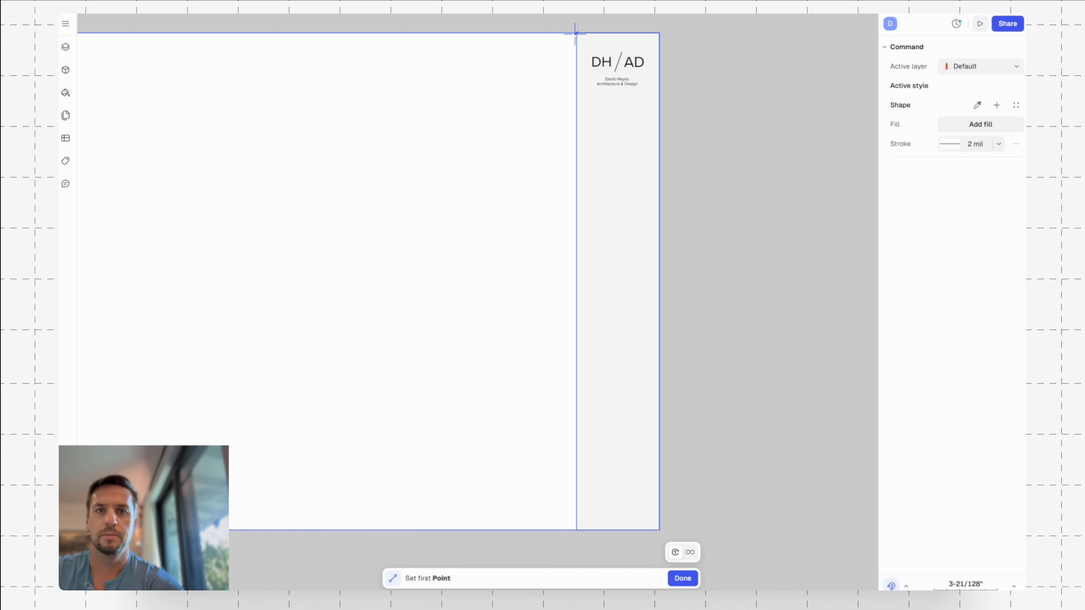
{"action": "left_click", "coordinate": [576, 32]}
{"action": "left_click", "coordinate": [657, 34]}
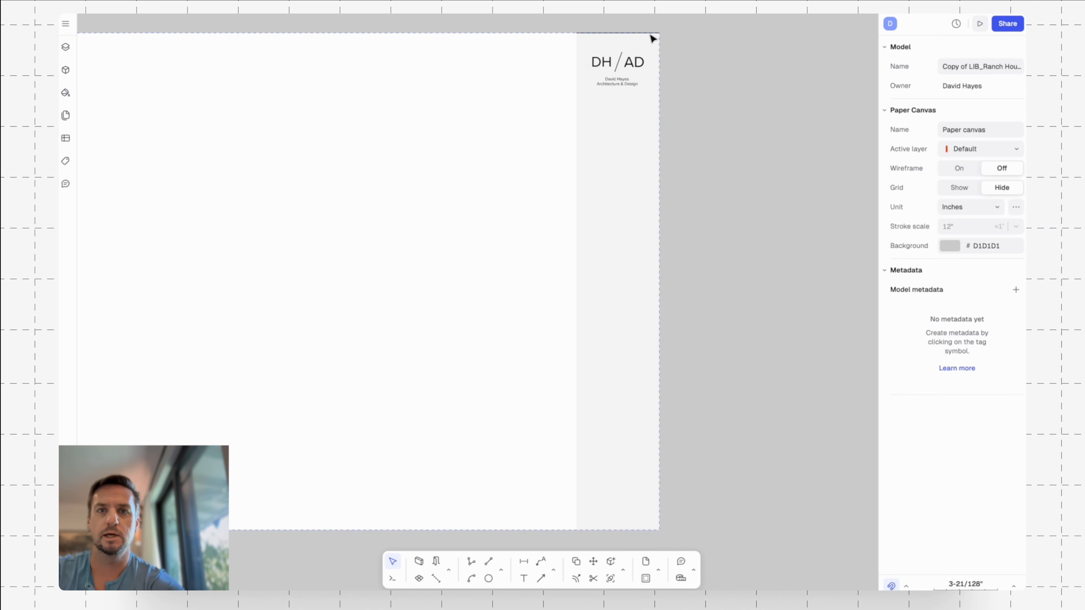
{"action": "left_click", "coordinate": [651, 34]}
{"action": "key", "text": "Escape"}
Move the line at the strip's top edge straight down by 4" so it divides off the logo area.
{"action": "left_click_drag", "start_coordinate": [563, 25], "coordinate": [704, 50]}
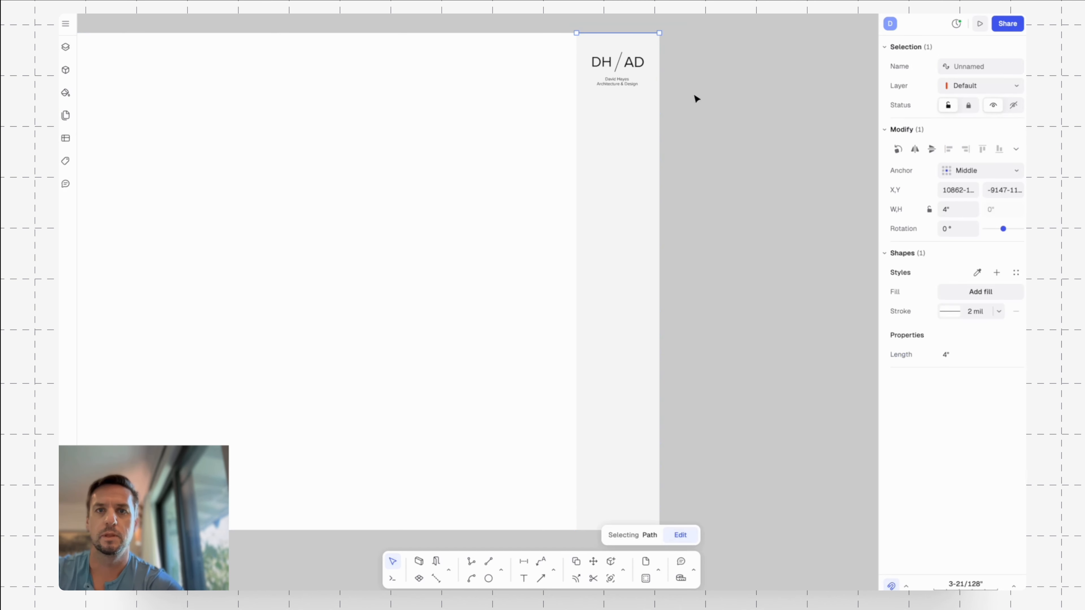
{"action": "type", "text": "m"}
{"action": "key", "text": "Return"}
{"action": "left_click", "coordinate": [686, 51]}
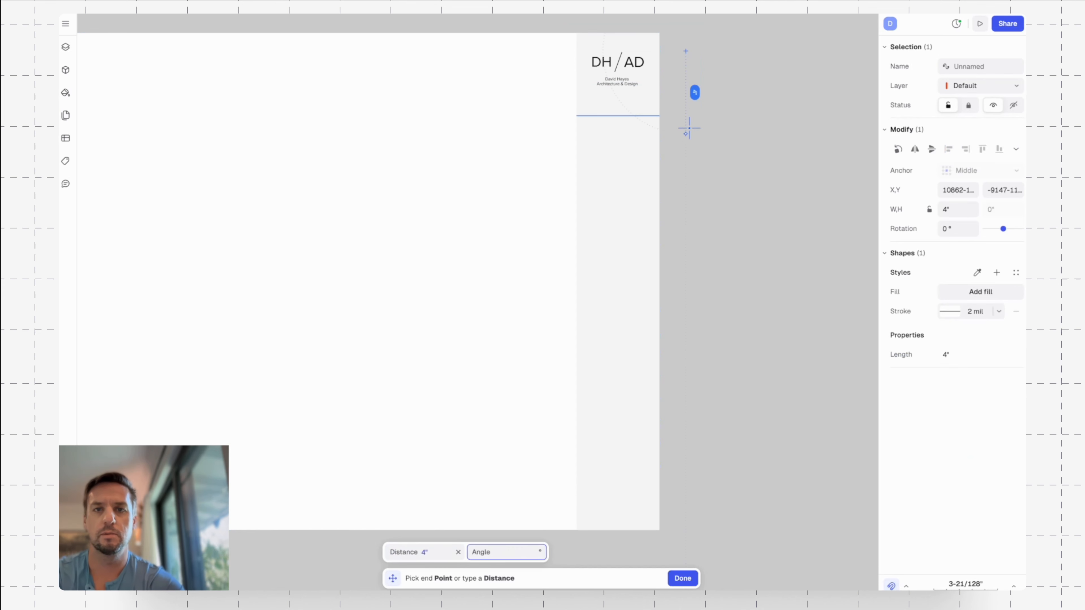
{"action": "left_click", "coordinate": [690, 129]}
{"action": "key", "text": "Escape"}
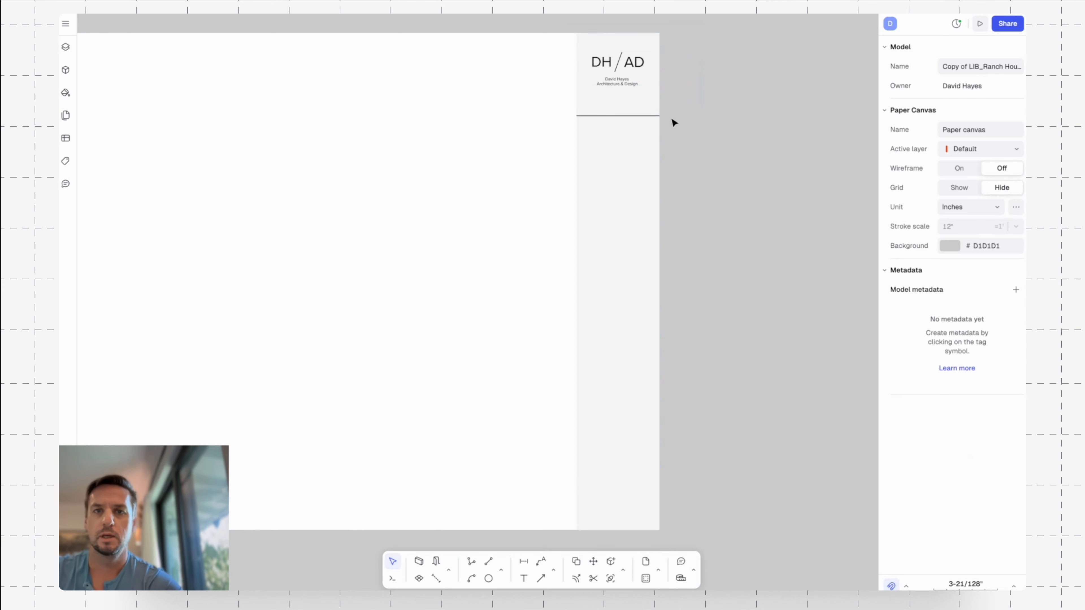
Shorten the divider line below the logo to 3" about its middle.
{"action": "left_click", "coordinate": [649, 115]}
{"action": "left_click", "coordinate": [959, 210]}
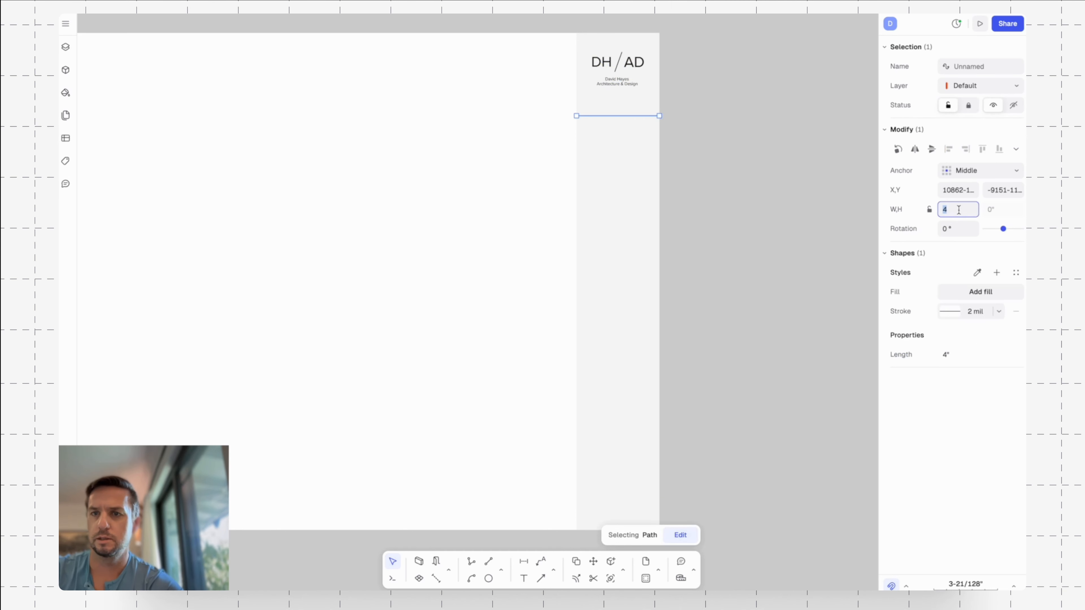
{"action": "key", "text": "Return"}
{"action": "key", "text": "Escape"}
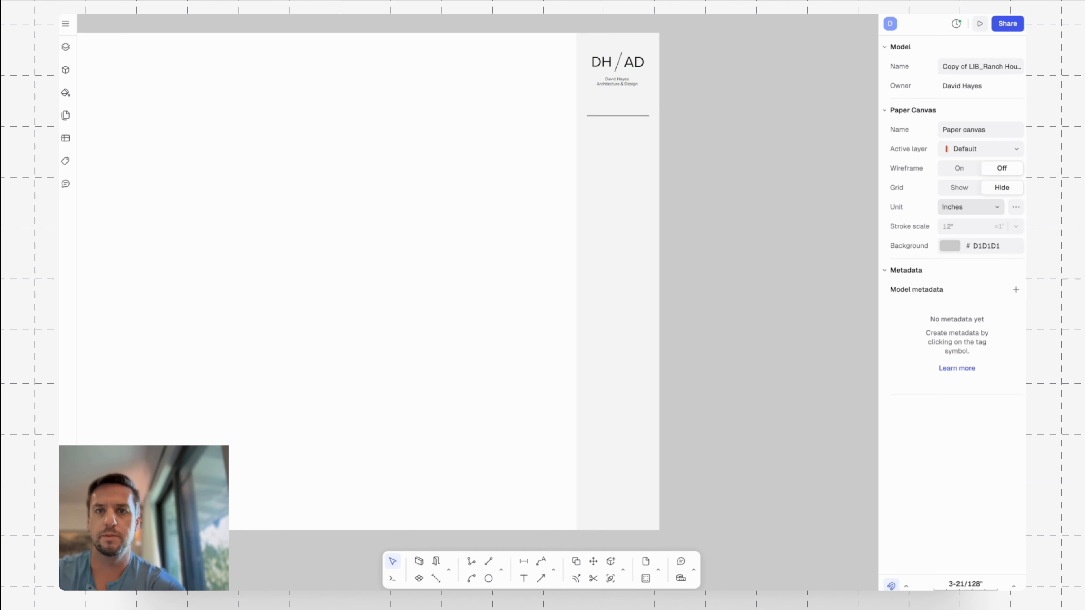
Add a new layer named Background to the paper canvas.
{"action": "middle_click_drag", "start_coordinate": [716, 107], "coordinate": [700, 119]}
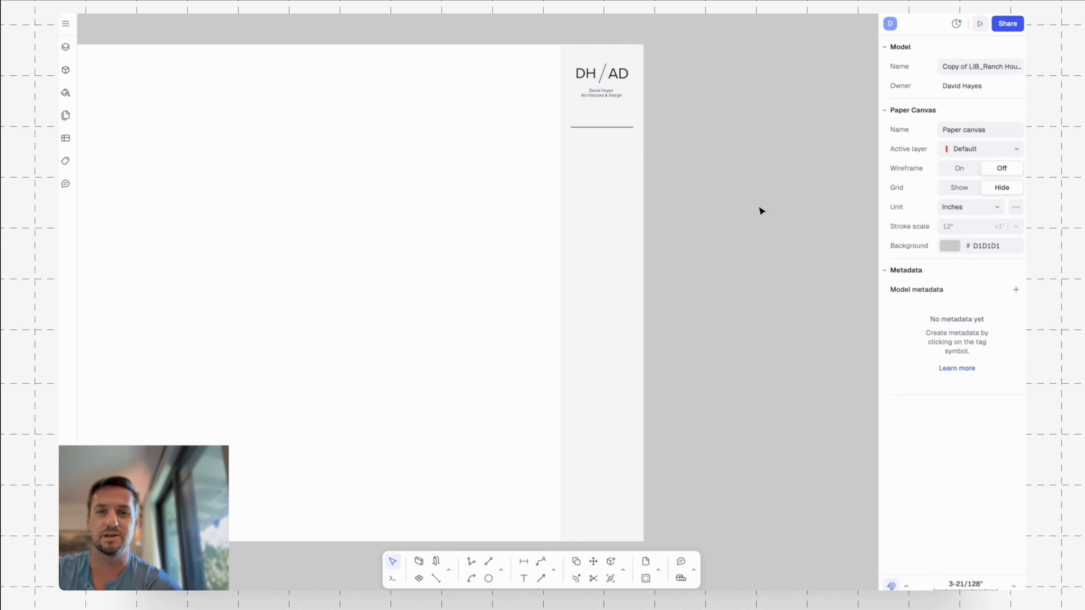
{"action": "scroll", "coordinate": [751, 199], "scroll_direction": "down", "scroll_amount": 1}
{"action": "scroll", "coordinate": [800, 165], "scroll_direction": "left", "scroll_amount": 4}
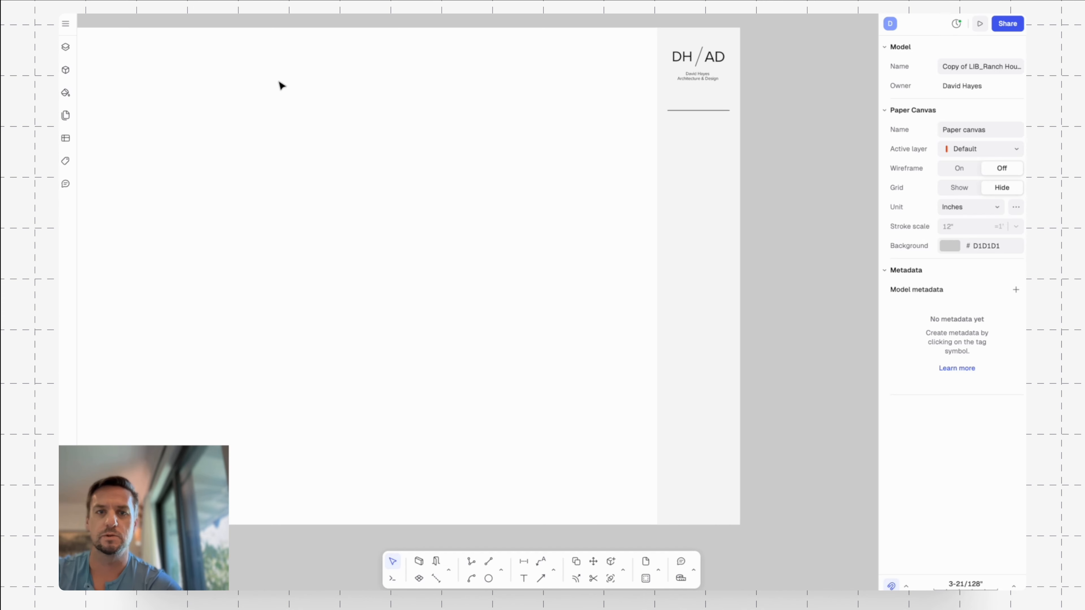
{"action": "left_click", "coordinate": [66, 48]}
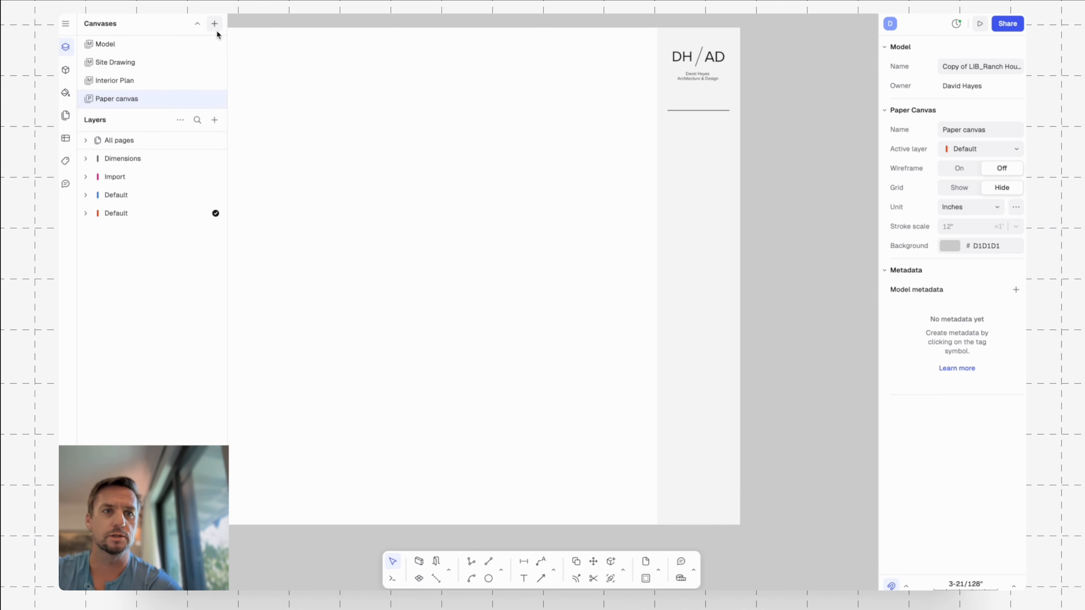
{"action": "left_click", "coordinate": [214, 120]}
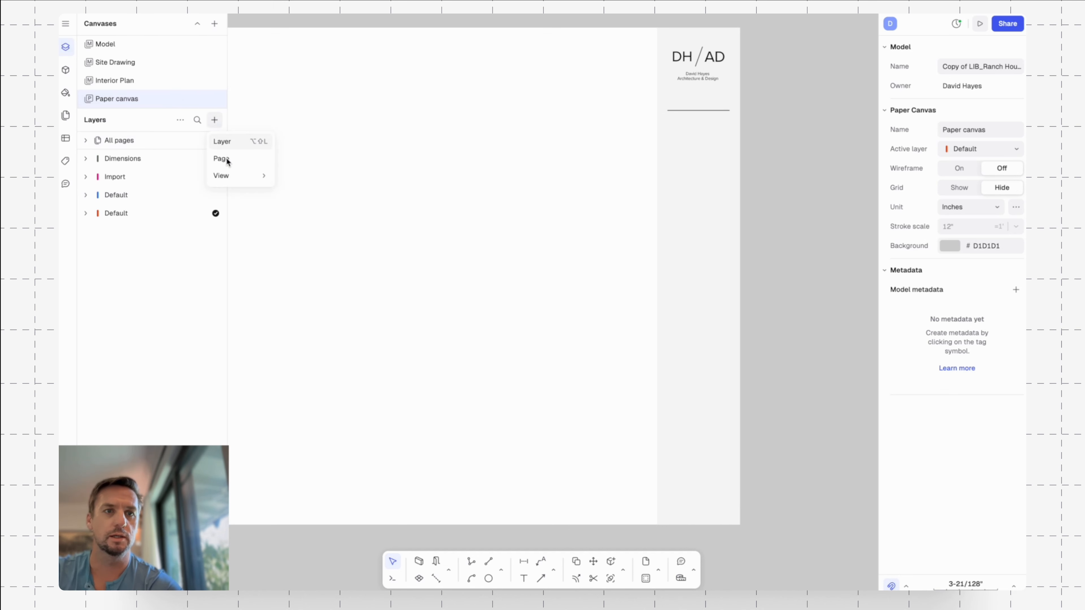
{"action": "left_click", "coordinate": [230, 143]}
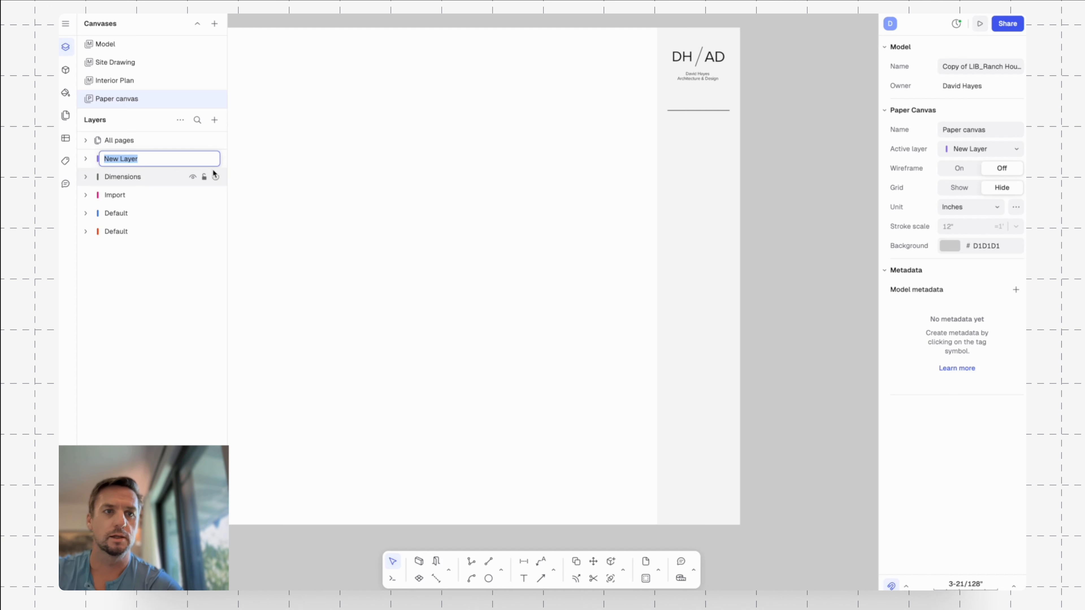
{"action": "type", "text": "Background"}
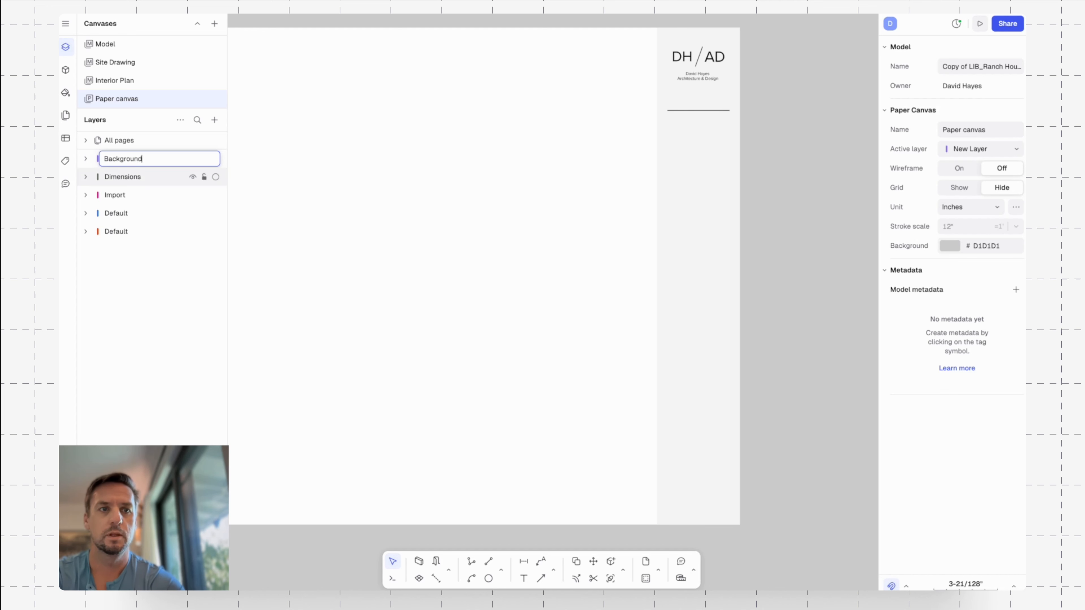
{"action": "key", "text": "Return"}
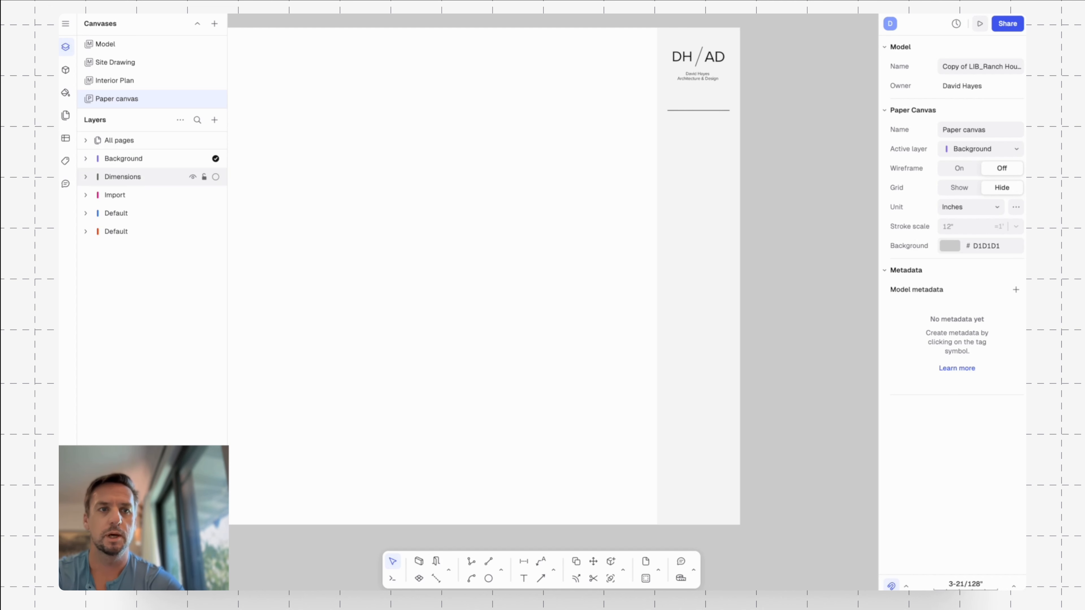
Add a new layer named Content and move the blue Default layer above it in the layer order.
{"action": "left_click", "coordinate": [211, 125]}
{"action": "left_click", "coordinate": [231, 141]}
{"action": "type", "text": "C"}
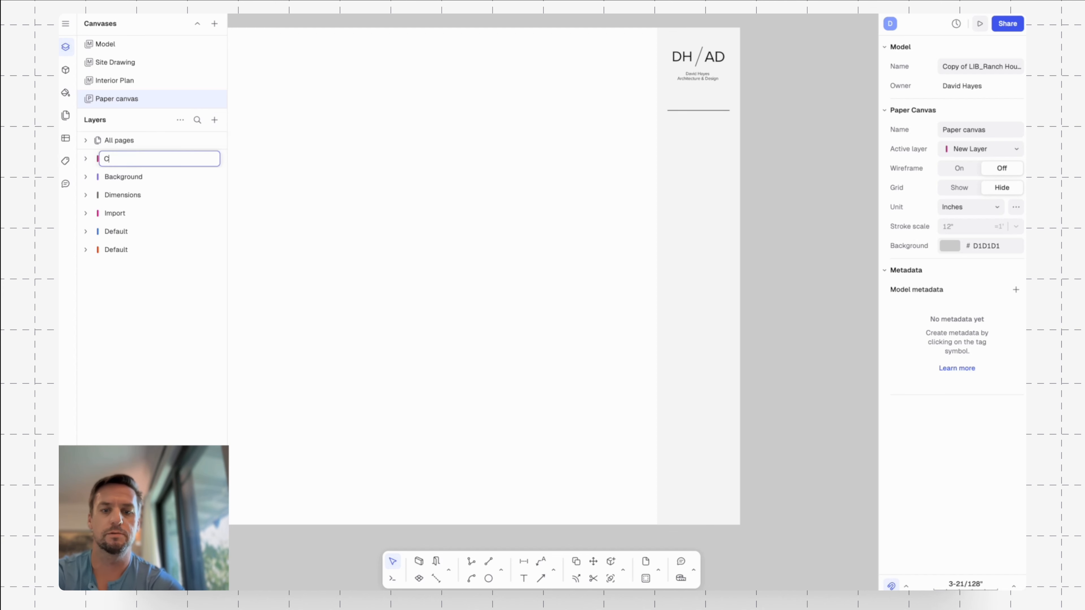
{"action": "type", "text": "ontent"}
{"action": "key", "text": "Return"}
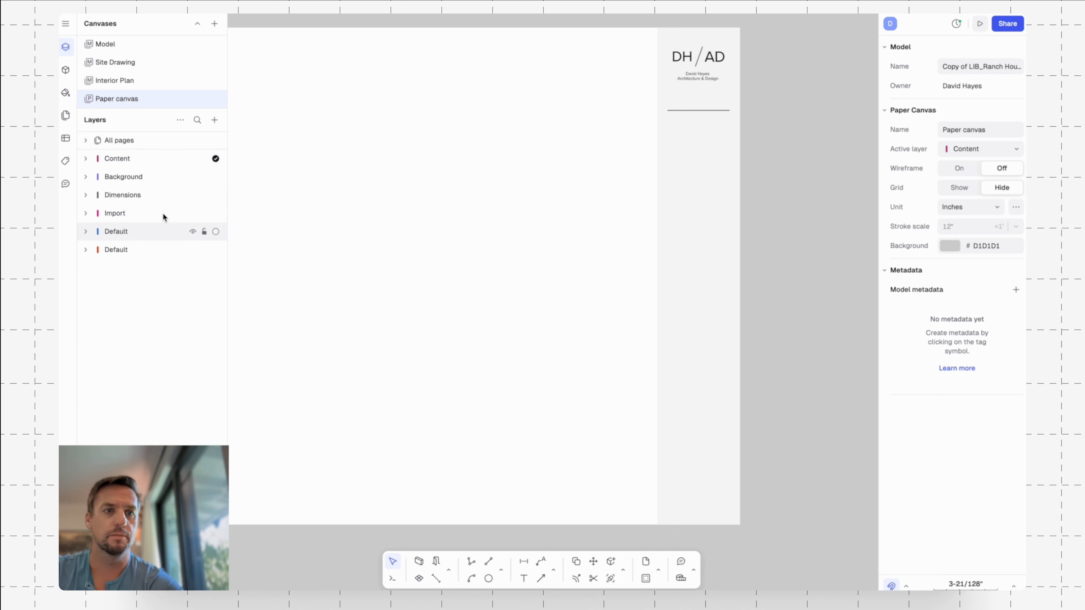
{"action": "left_click_drag", "start_coordinate": [163, 229], "coordinate": [150, 149]}
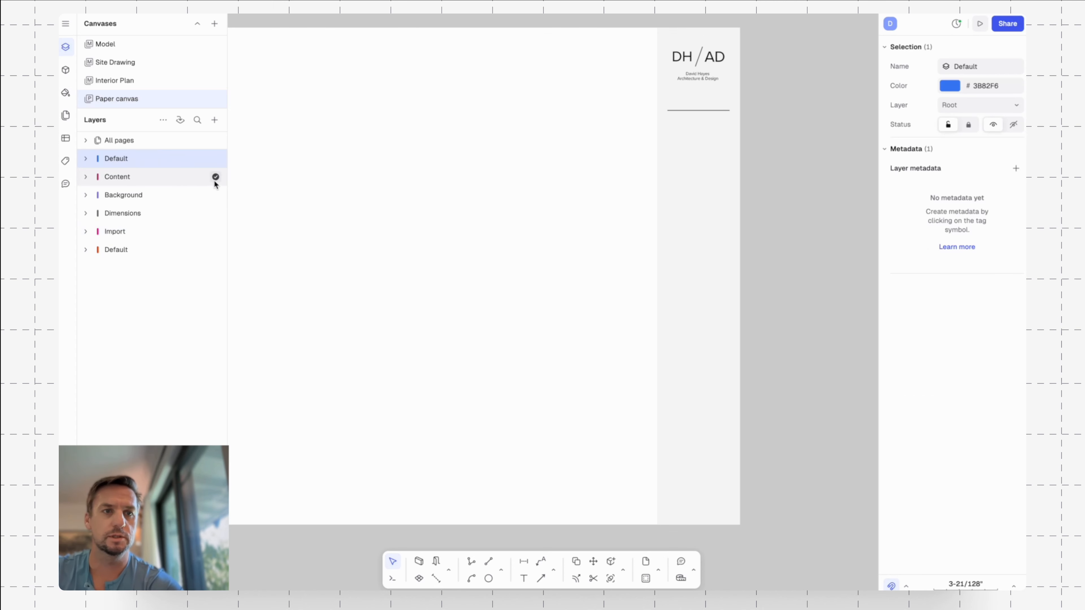
Assign the light grey side strip rectangle to the Background layer.
{"action": "left_click", "coordinate": [671, 184]}
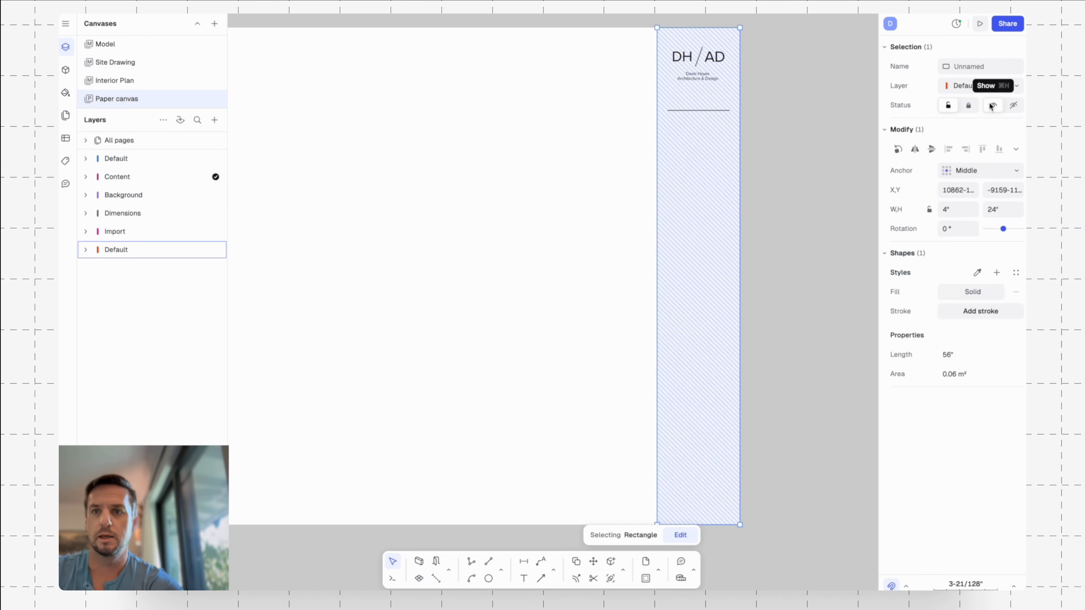
{"action": "left_click", "coordinate": [1004, 88]}
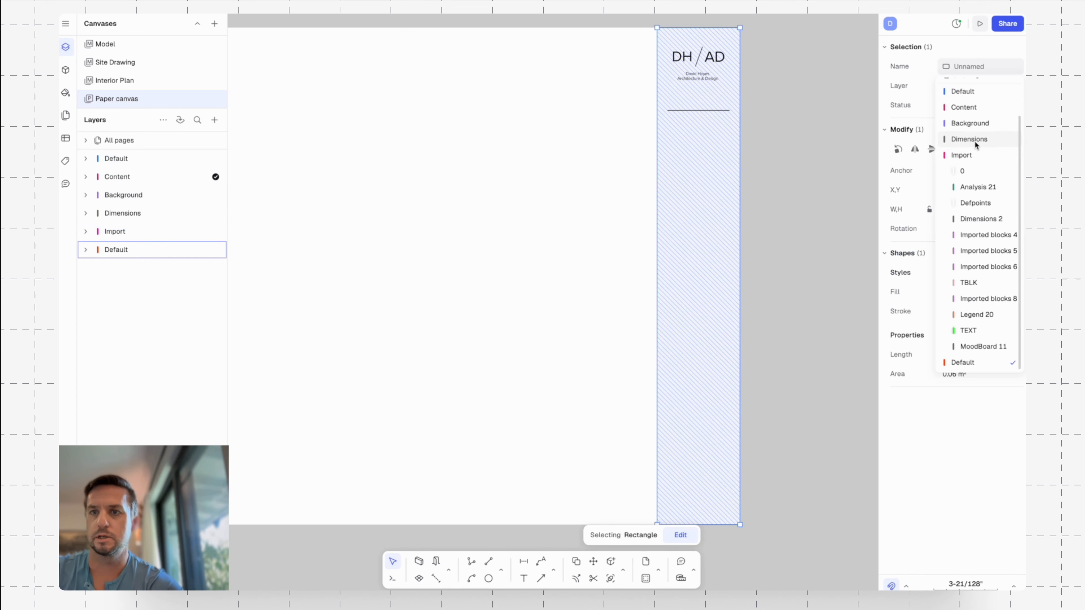
{"action": "left_click", "coordinate": [972, 123]}
{"action": "left_click", "coordinate": [818, 137]}
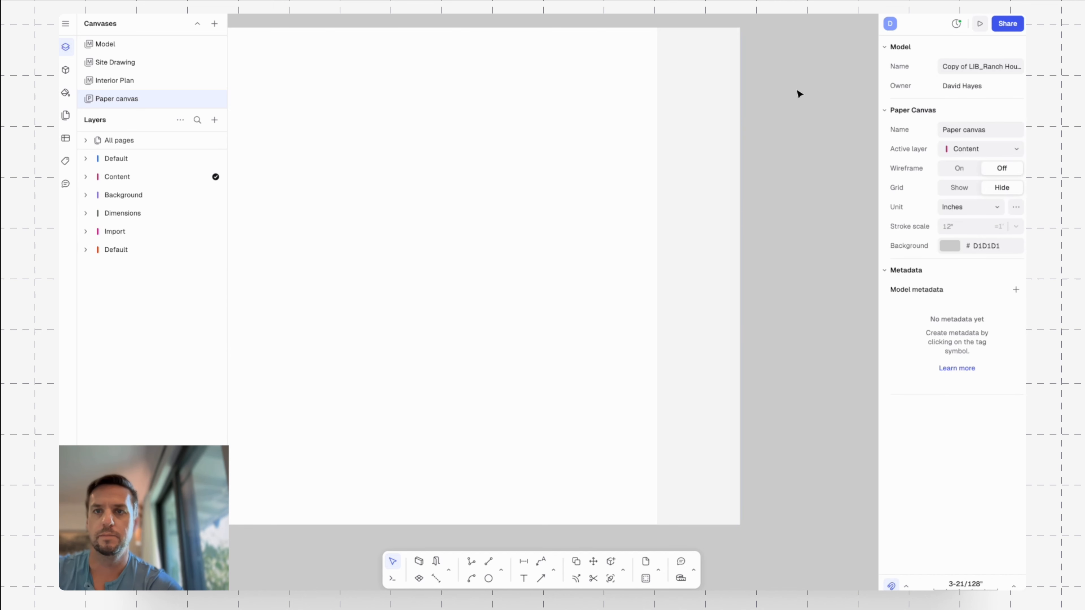
Assign the logo and the divider line below it to the Content layer.
{"action": "scroll", "coordinate": [799, 94], "scroll_direction": "up", "scroll_amount": 2}
{"action": "left_click_drag", "start_coordinate": [599, 60], "coordinate": [825, 345]}
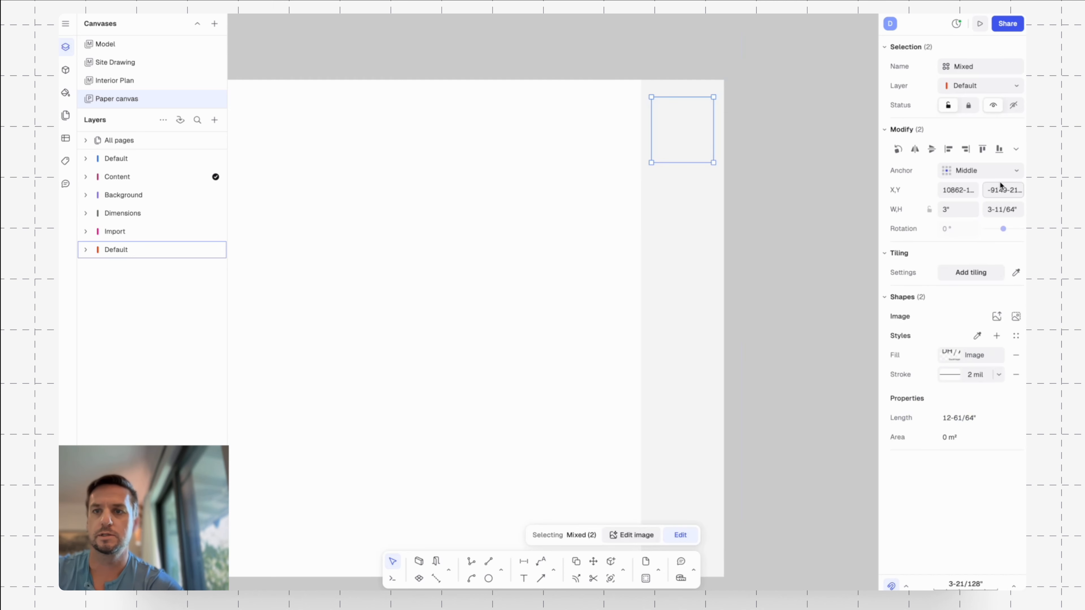
{"action": "left_click", "coordinate": [1012, 88]}
{"action": "left_click", "coordinate": [978, 106]}
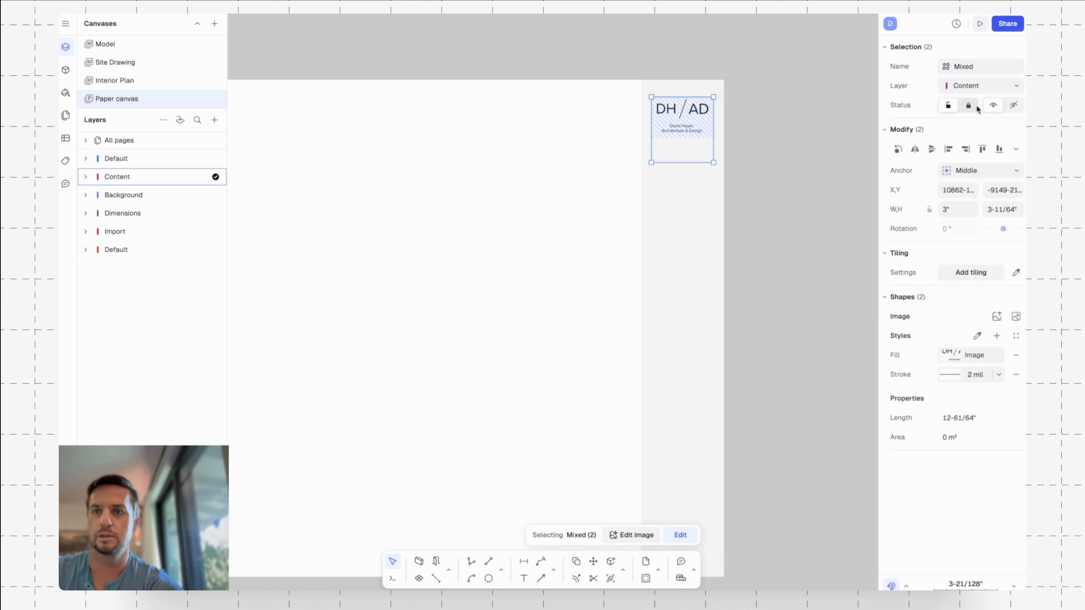
{"action": "left_click", "coordinate": [794, 161]}
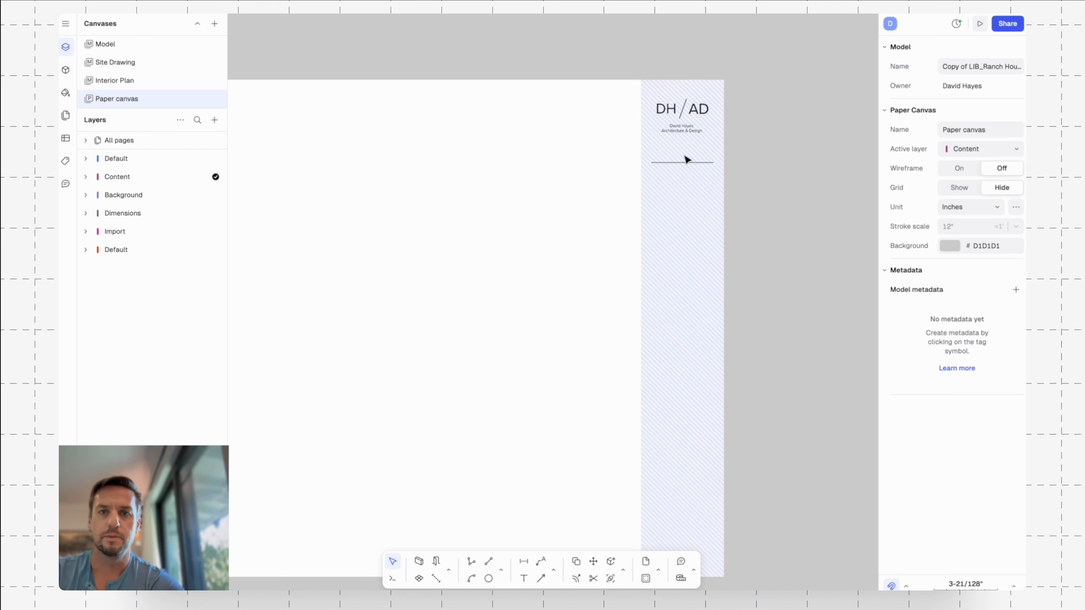
Add a two-line text at the divider line's left end, with "000 Street Address" above the firm's city, state and ZIP code.
{"action": "mouse_move", "coordinate": [567, 219]}
{"action": "middle_mouse_down"}
{"action": "mouse_move", "coordinate": [617, 128]}
{"action": "mouse_move", "coordinate": [615, 172]}
{"action": "middle_mouse_up"}
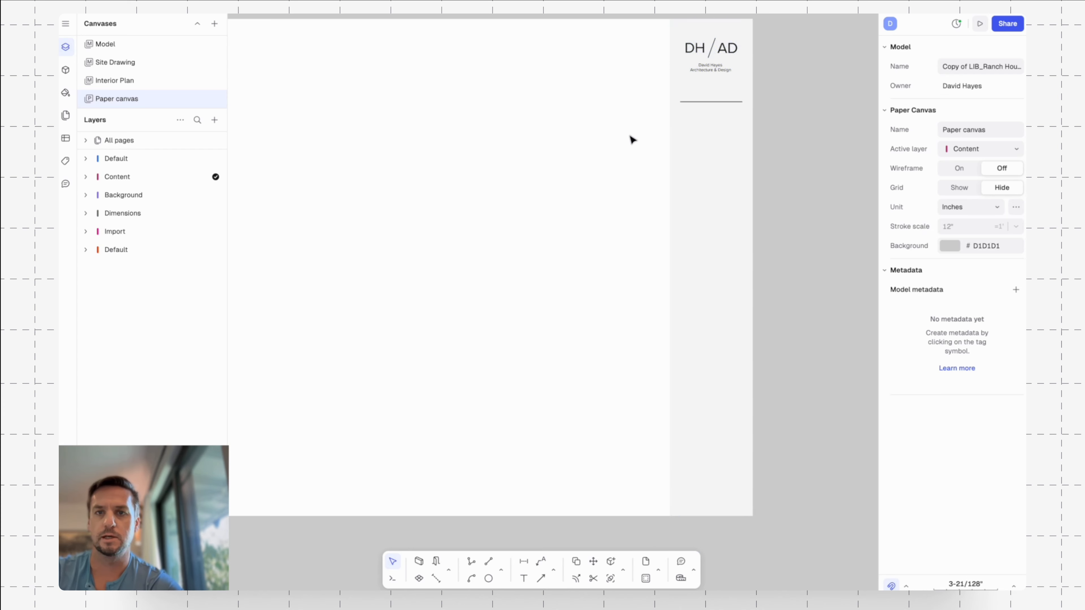
{"action": "scroll", "coordinate": [645, 137], "scroll_direction": "up", "scroll_amount": 1}
{"action": "scroll", "coordinate": [707, 112], "scroll_direction": "up", "scroll_amount": 3}
{"action": "middle_click_drag", "start_coordinate": [817, 123], "coordinate": [760, 192]}
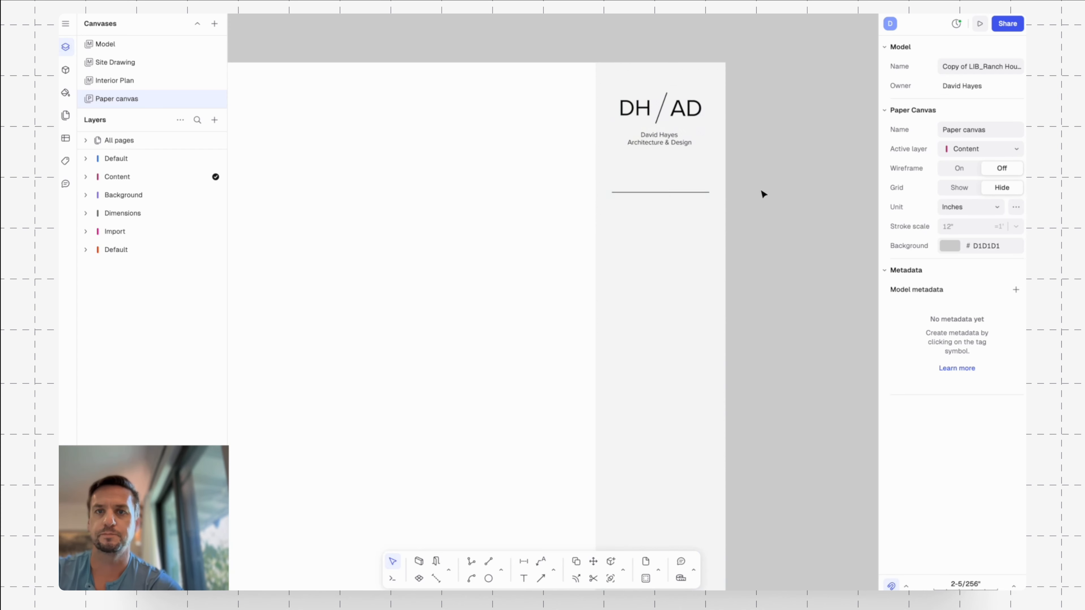
{"action": "type", "text": "text"}
{"action": "key", "text": "Return"}
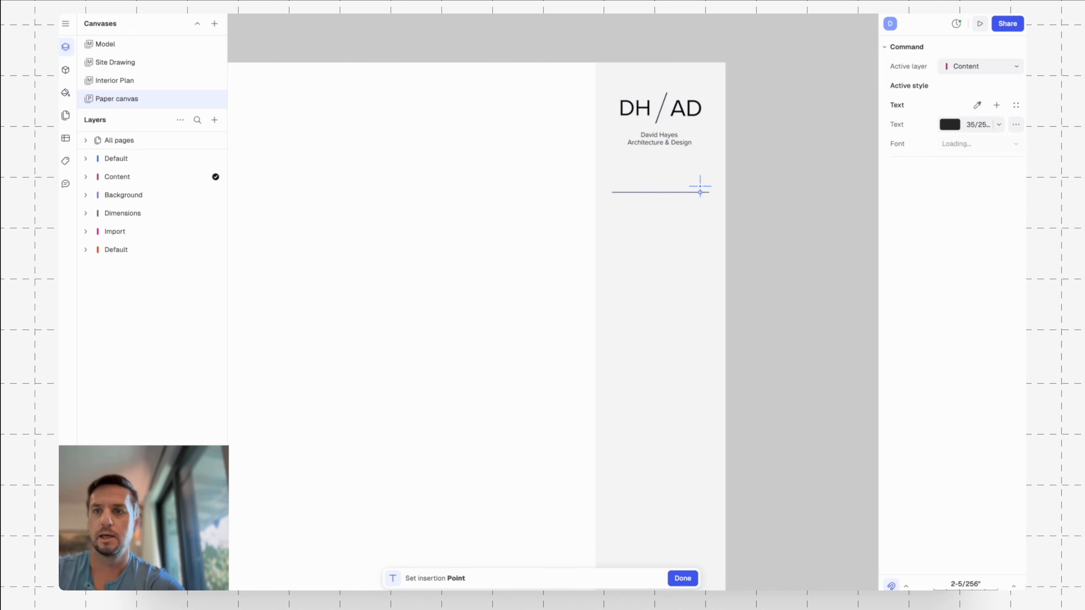
{"action": "left_click", "coordinate": [614, 192]}
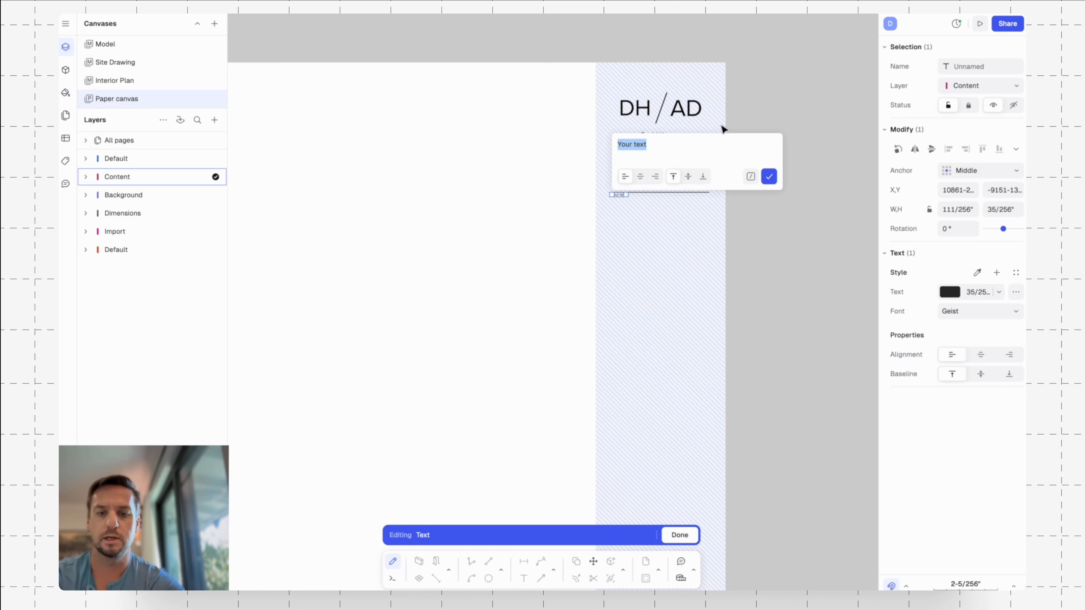
{"action": "type", "text": "od"}
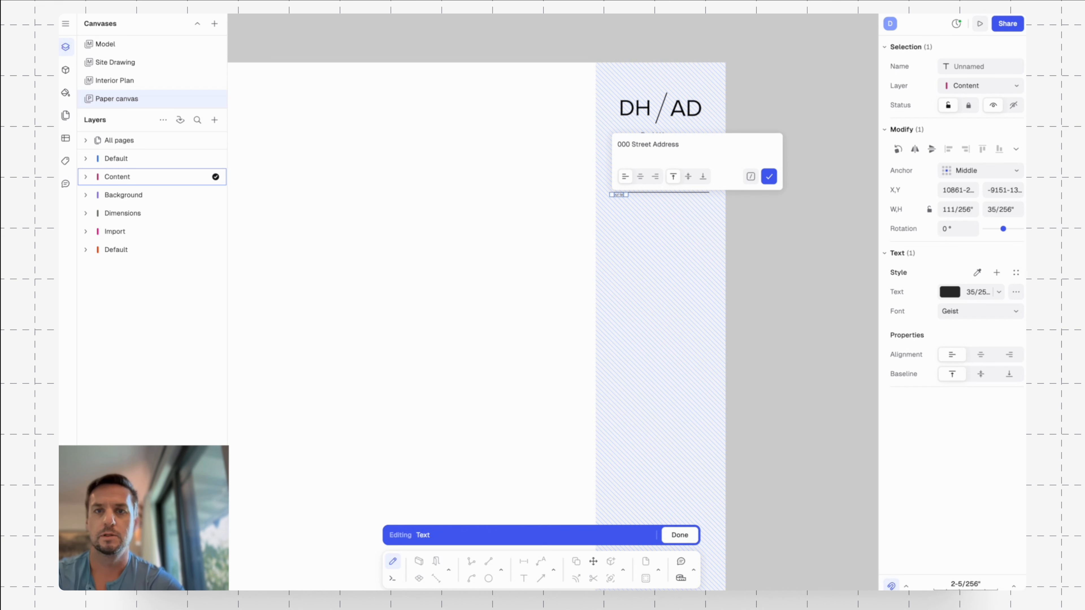
{"action": "key", "text": "Return"}
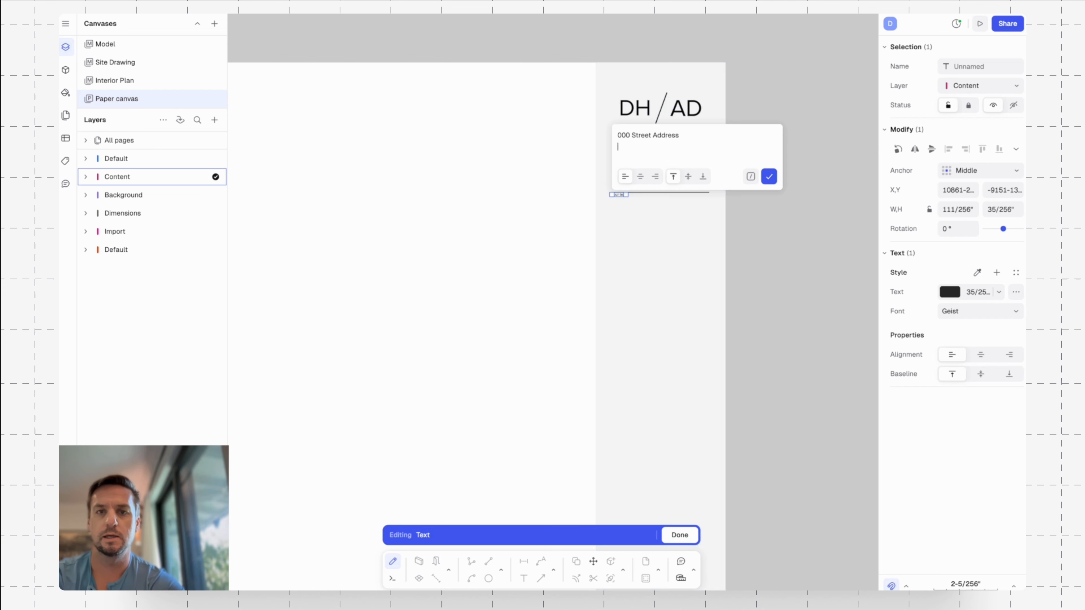
{"action": "type", "text": "Sausalito, CA"}
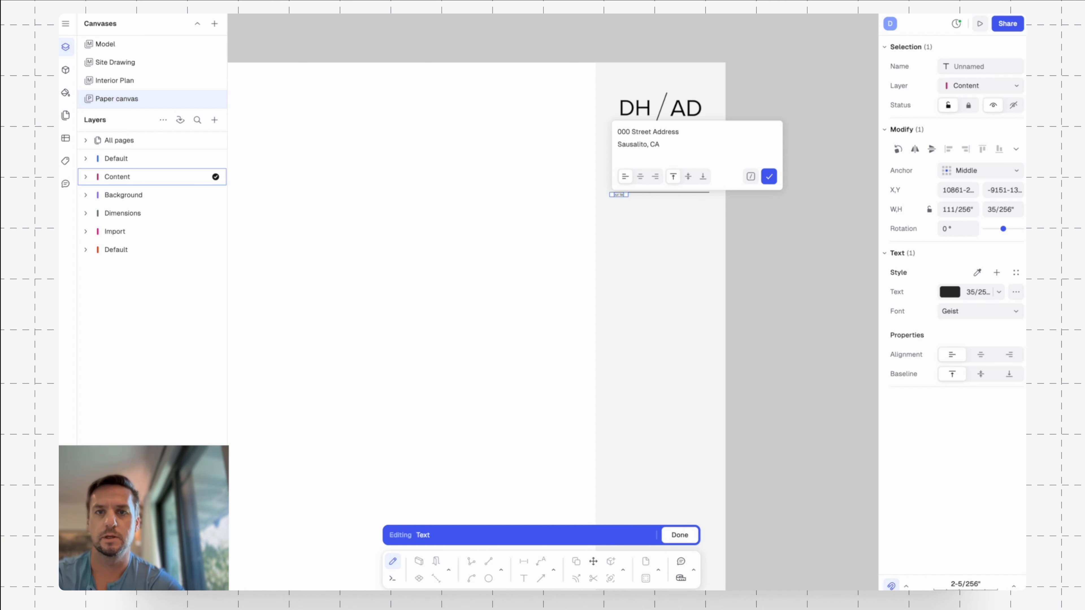
{"action": "type", "text": " 94965"}
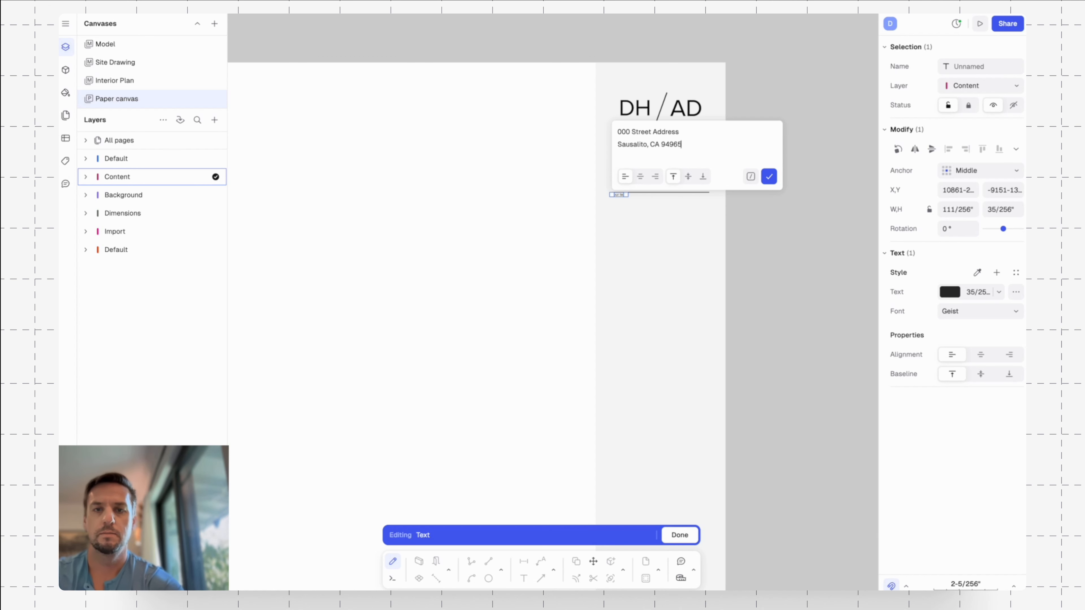
{"action": "key", "text": "Escape"}
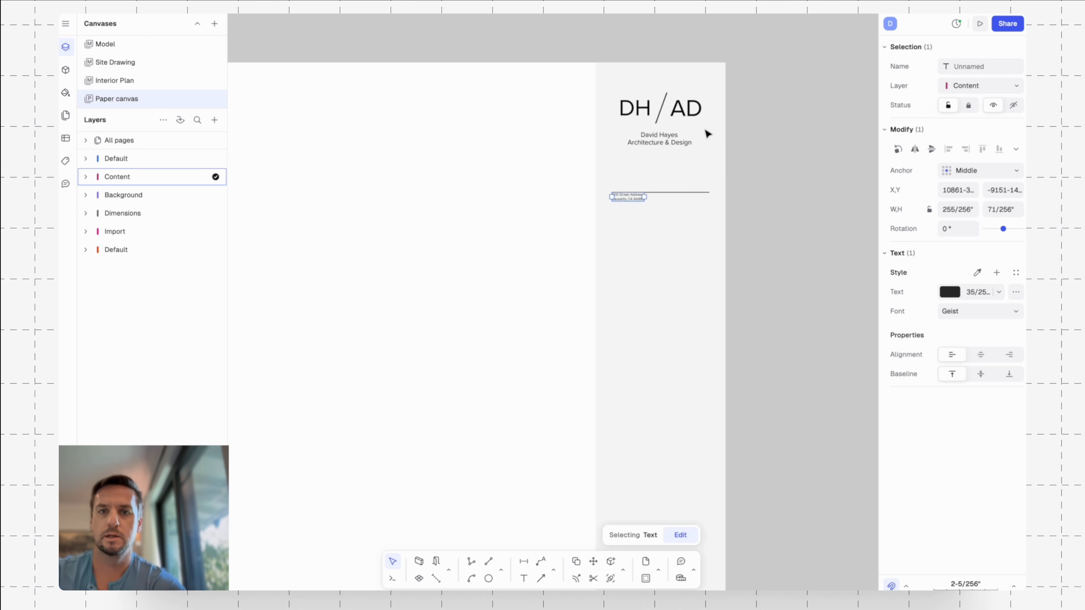
Move the address text into the space between the logo and the divider line.
{"action": "left_click_drag", "start_coordinate": [625, 200], "coordinate": [760, 121]}
{"action": "key", "text": "ctrl+z"}
{"action": "scroll", "coordinate": [636, 194], "scroll_direction": "up", "scroll_amount": 5}
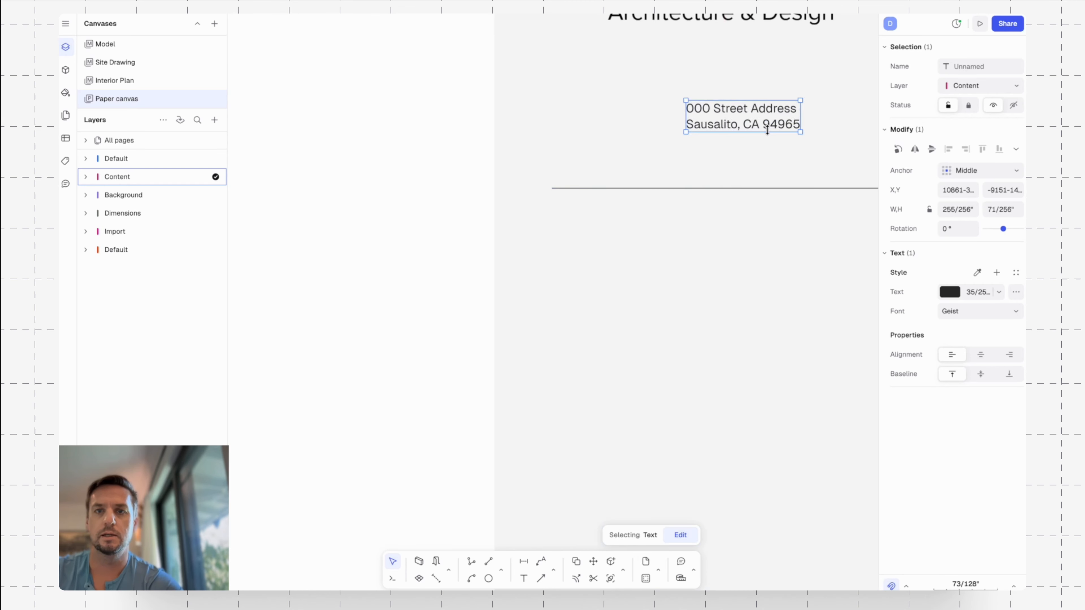
{"action": "scroll", "coordinate": [793, 138], "scroll_direction": "down", "scroll_amount": 3}
{"action": "middle_click_drag", "start_coordinate": [796, 138], "coordinate": [676, 165]}
Change the address text's font to Lexend and set its text height to 1/4".
{"action": "left_click", "coordinate": [988, 312]}
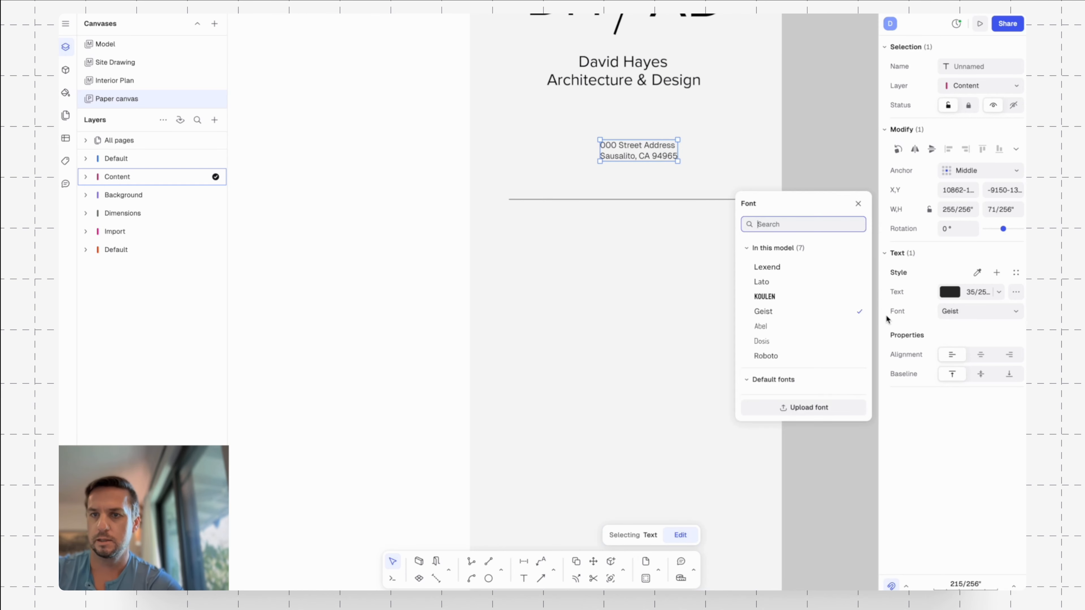
{"action": "left_click", "coordinate": [790, 268]}
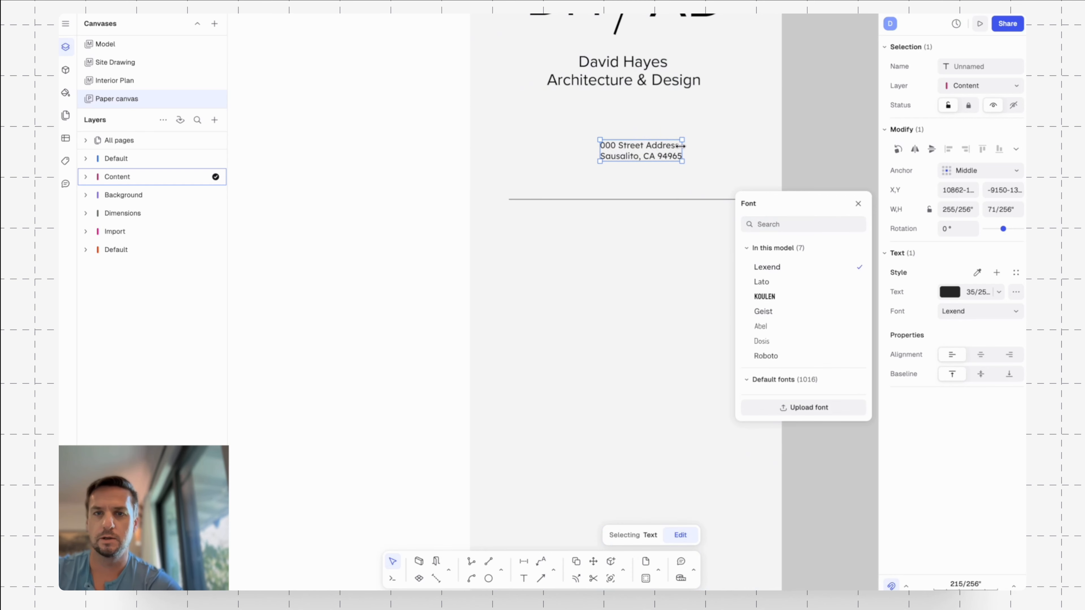
{"action": "left_click", "coordinate": [990, 292]}
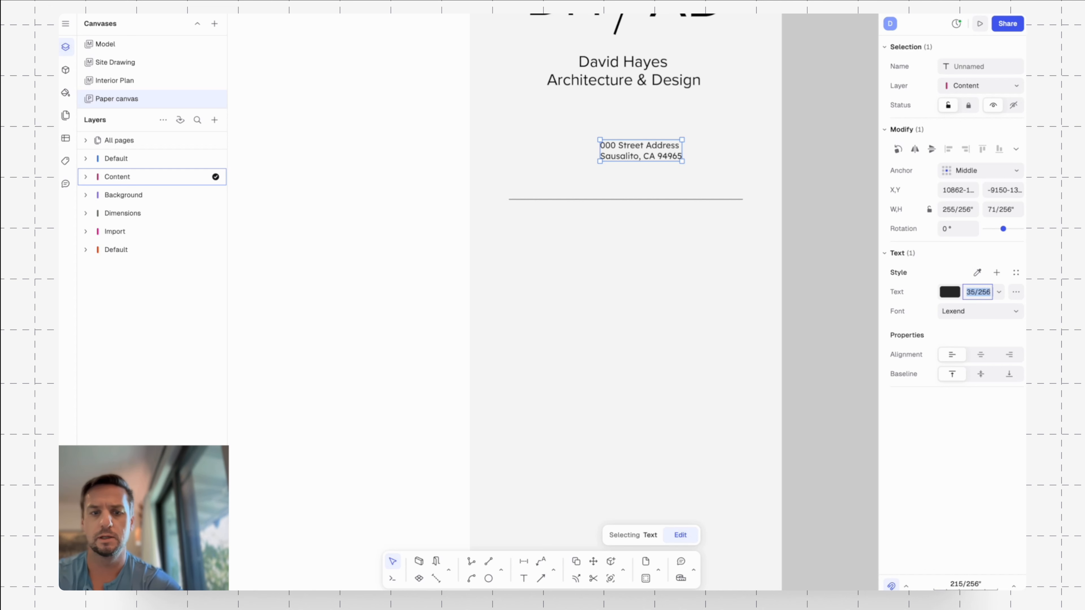
{"action": "type", "text": "1/4"}
{"action": "key", "text": "Return"}
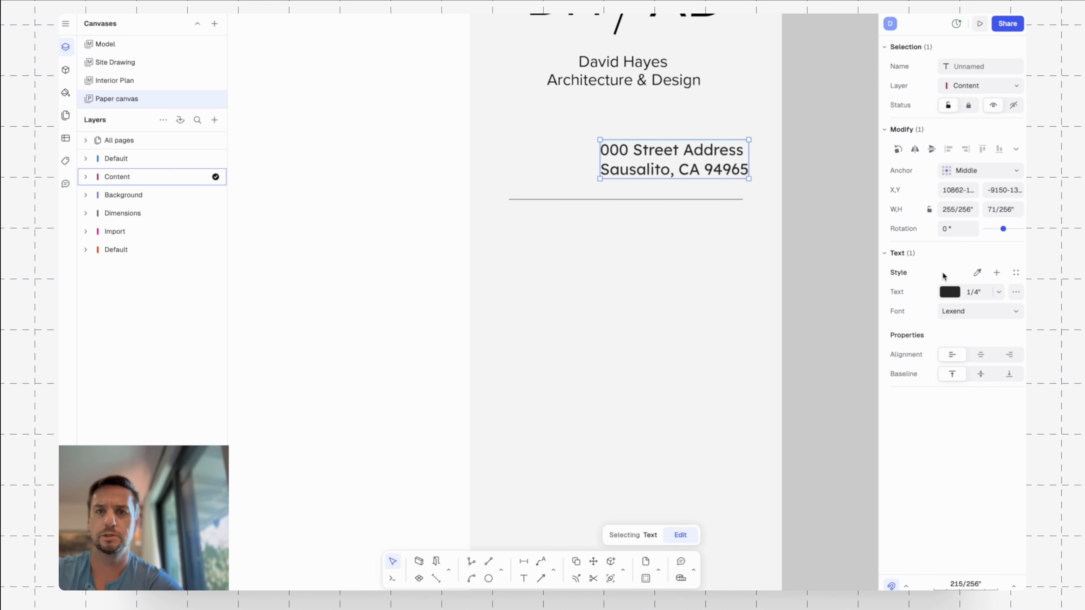
Place the address text centrally under the logo, with center alignment and a middle baseline.
{"action": "scroll", "coordinate": [814, 254], "scroll_direction": "down", "scroll_amount": 3}
{"action": "left_click_drag", "start_coordinate": [721, 196], "coordinate": [696, 195]}
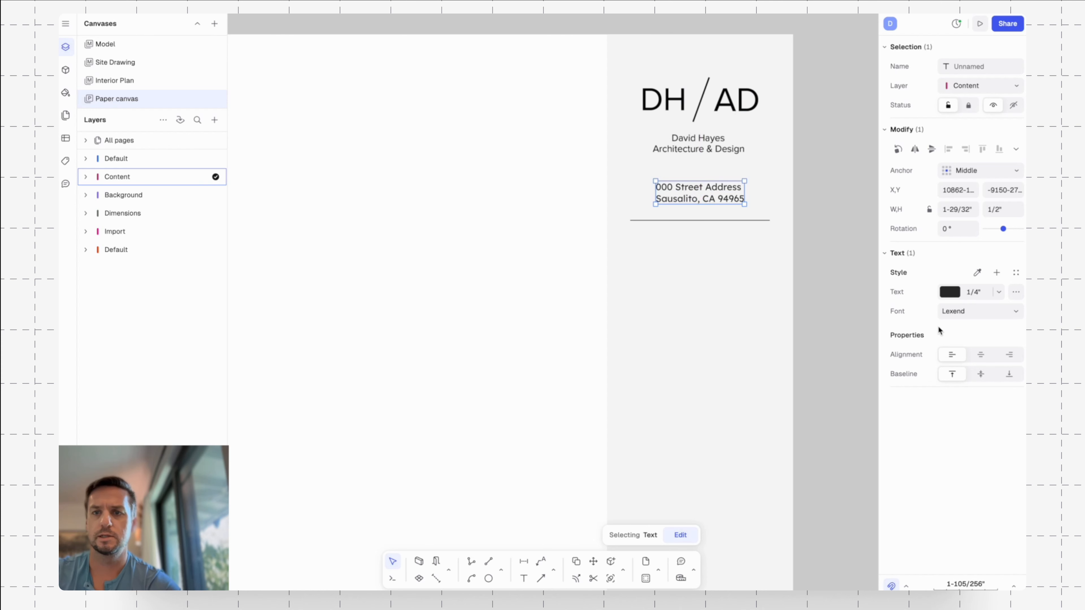
{"action": "left_click", "coordinate": [982, 374]}
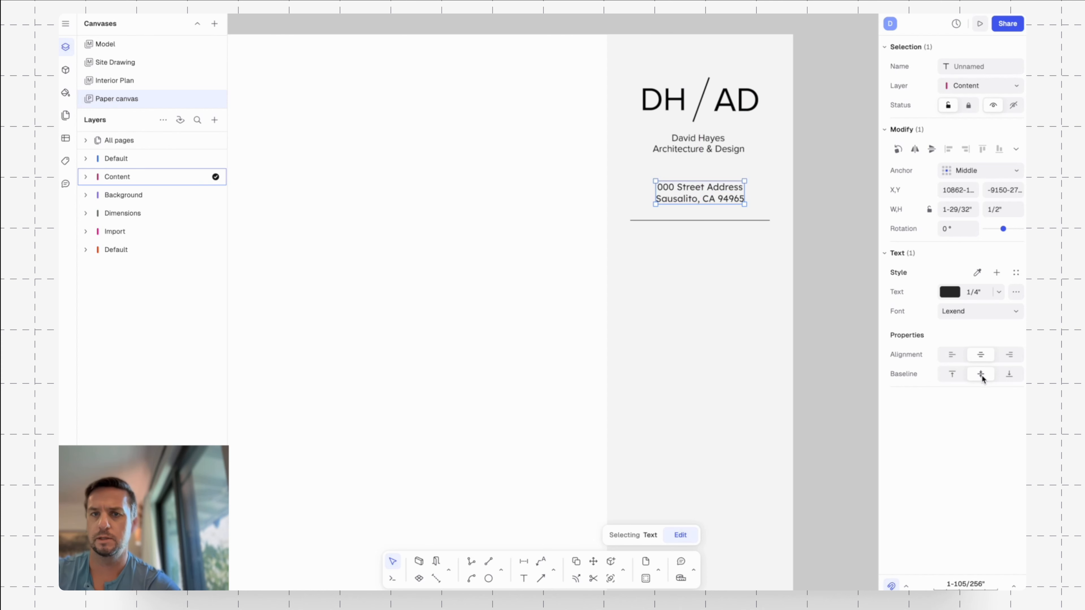
{"action": "key", "text": "Escape"}
Reduce the address text height to 3/16".
{"action": "left_click", "coordinate": [715, 199]}
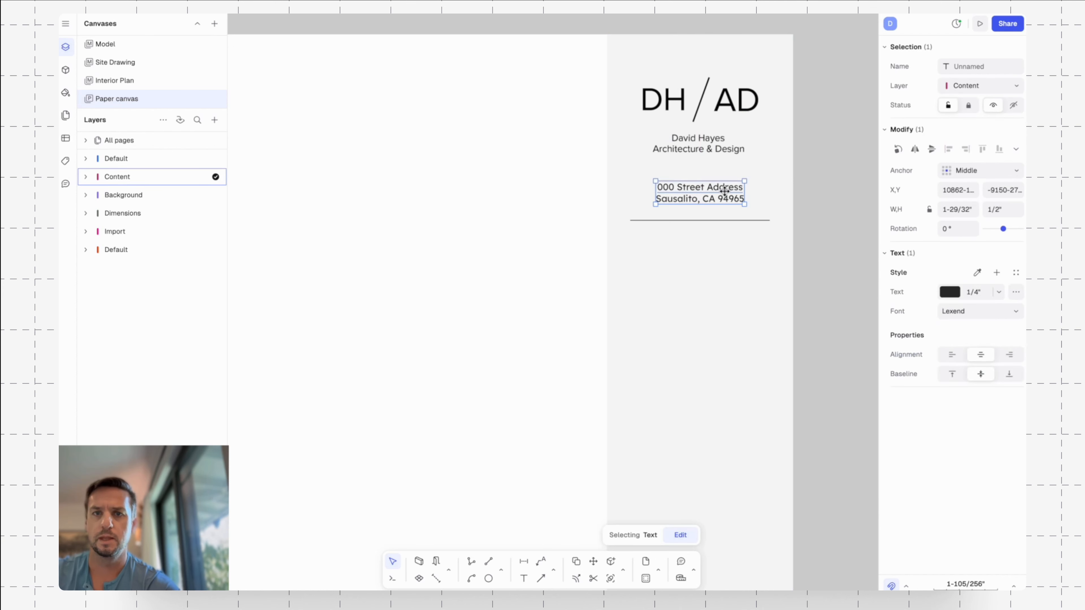
{"action": "left_click", "coordinate": [985, 293]}
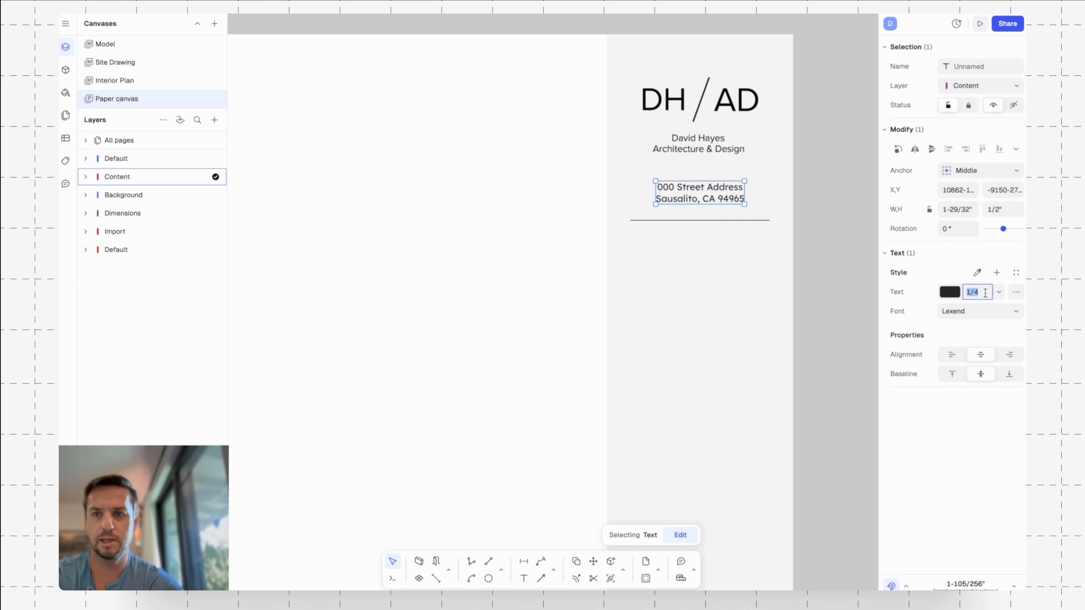
{"action": "type", "text": "3/16"}
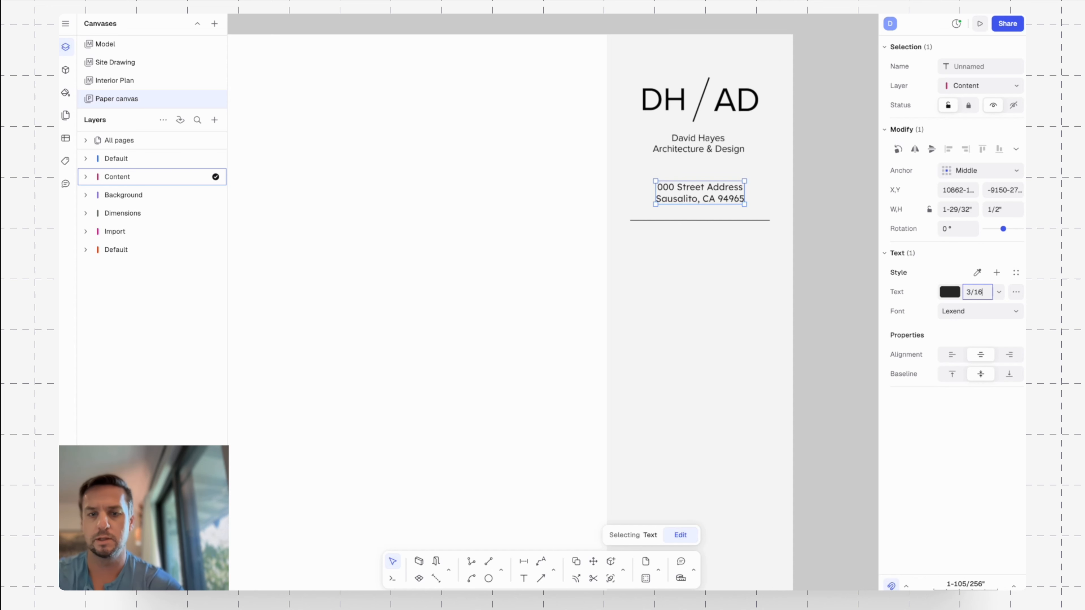
{"action": "key", "text": "Return"}
{"action": "key", "text": "Escape"}
{"action": "scroll", "coordinate": [843, 216], "scroll_direction": "down", "scroll_amount": 6}
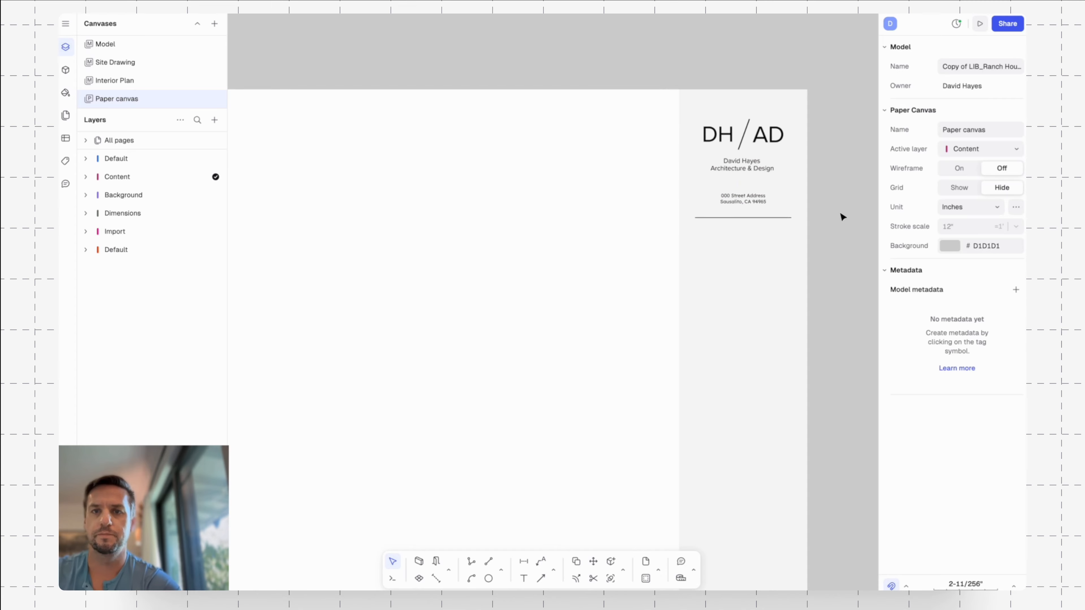
{"action": "scroll", "coordinate": [766, 164], "scroll_direction": "up", "scroll_amount": 5}
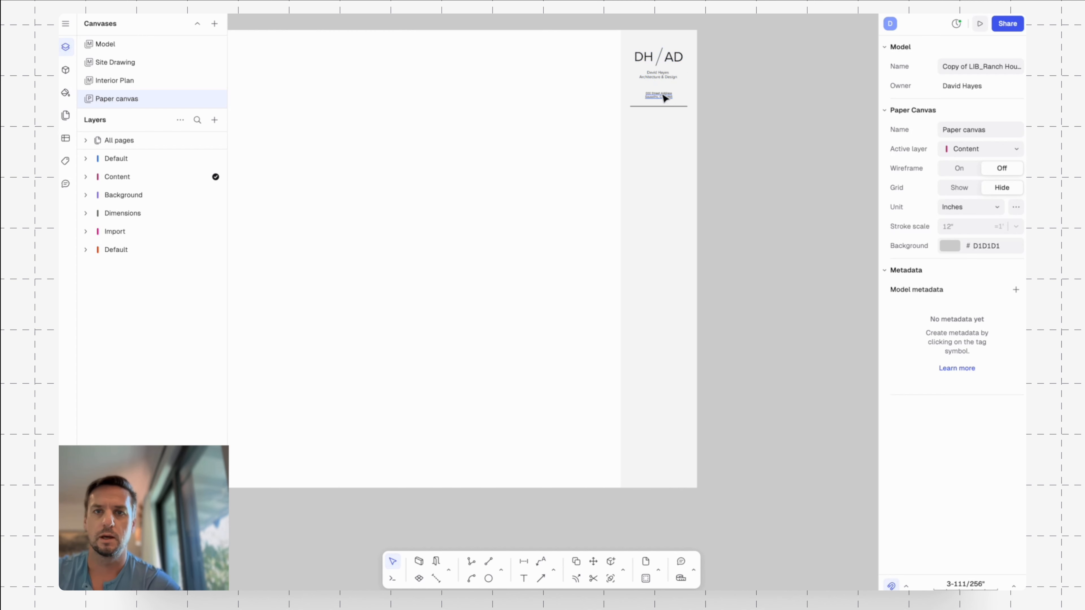
Copy the address text straight down to just above the bottom edge of the grey side strip.
{"action": "left_click", "coordinate": [664, 99]}
{"action": "key", "text": "c"}
{"action": "left_click", "coordinate": [659, 98]}
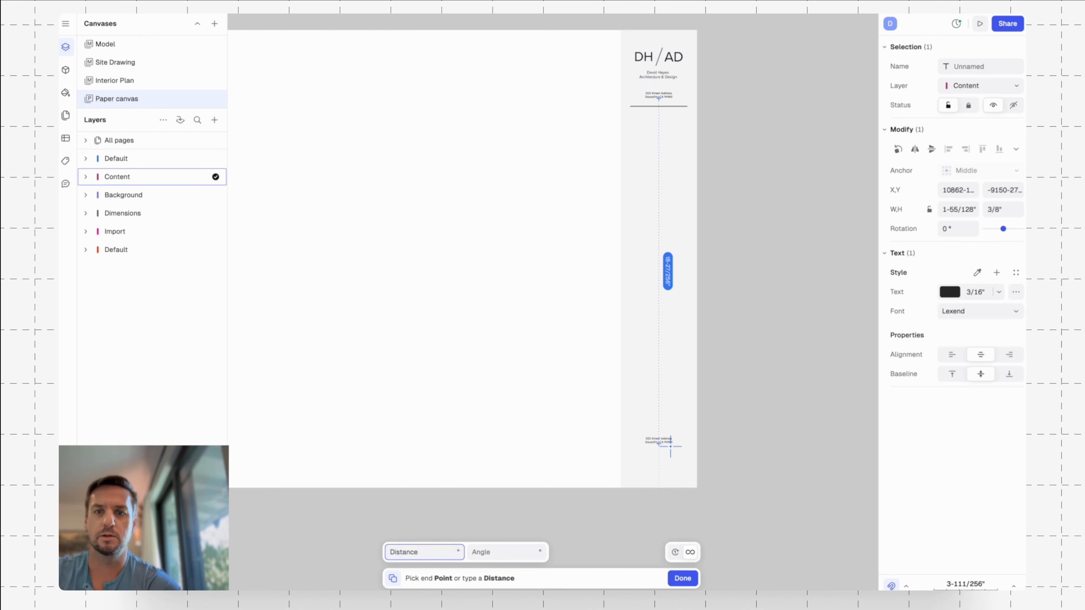
{"action": "left_click", "coordinate": [659, 468]}
{"action": "scroll", "coordinate": [659, 470], "scroll_direction": "up", "scroll_amount": 3}
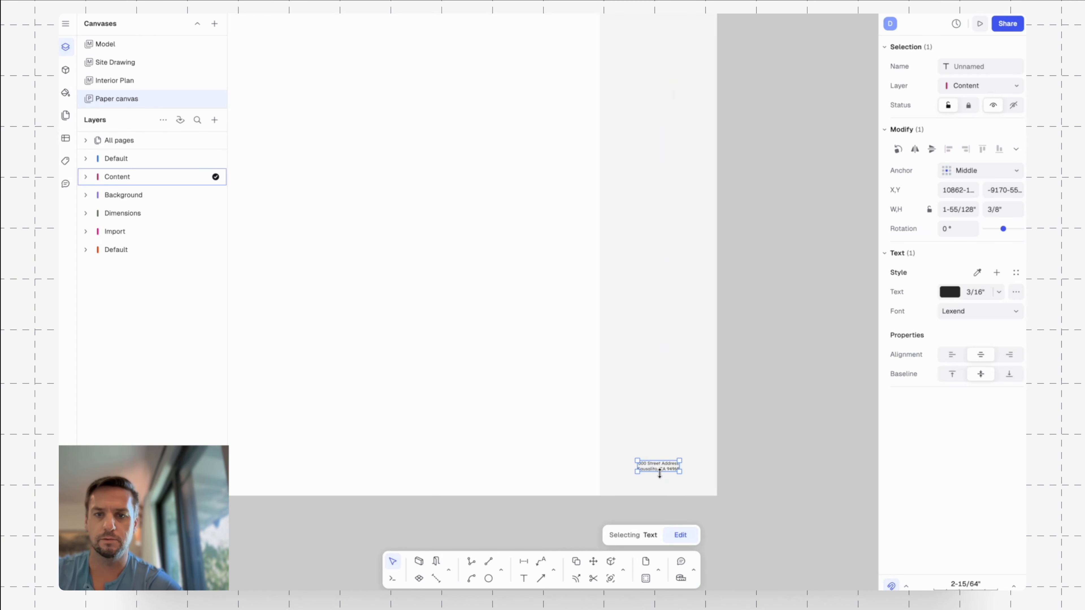
{"action": "scroll", "coordinate": [784, 410], "scroll_direction": "down", "scroll_amount": 2}
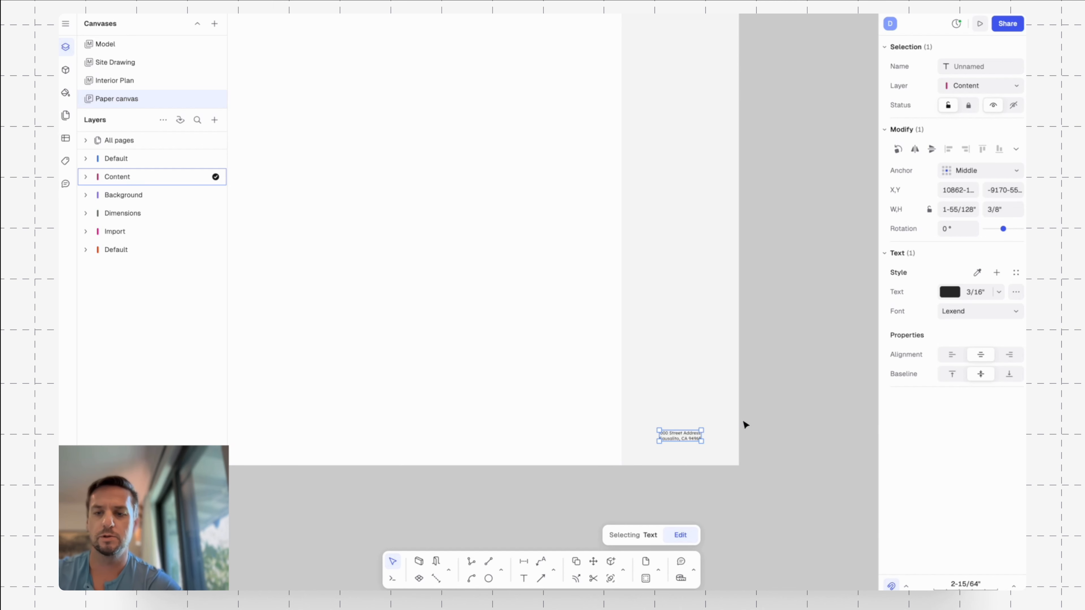
Replace the copied text with the sheet number "A0.0" and set its text height to 3/4".
{"action": "double_click", "coordinate": [681, 436]}
{"action": "key", "text": "ctrl+a"}
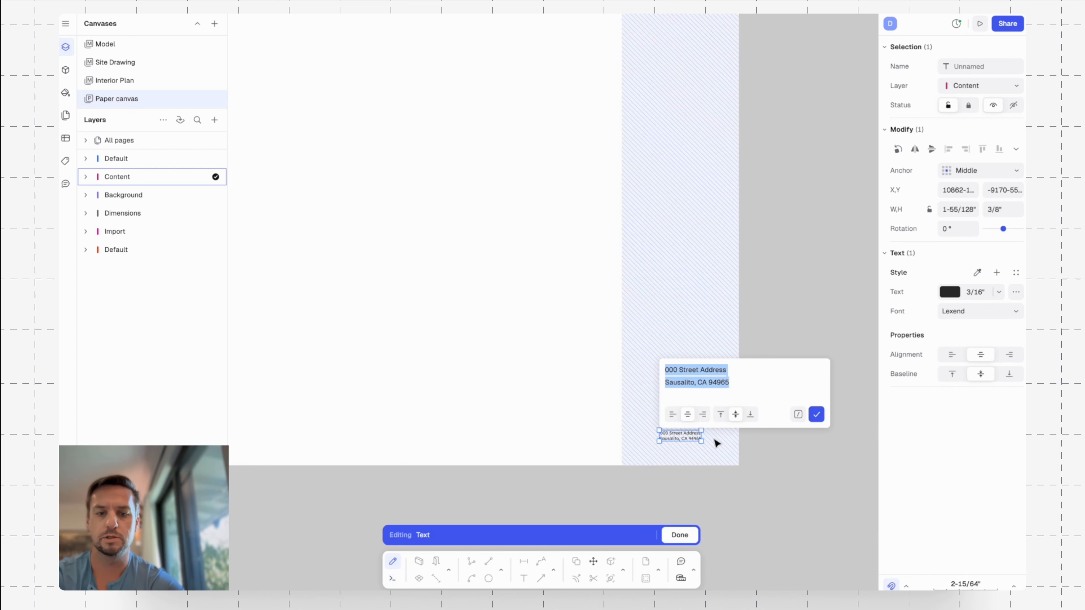
{"action": "type", "text": "Ad"}
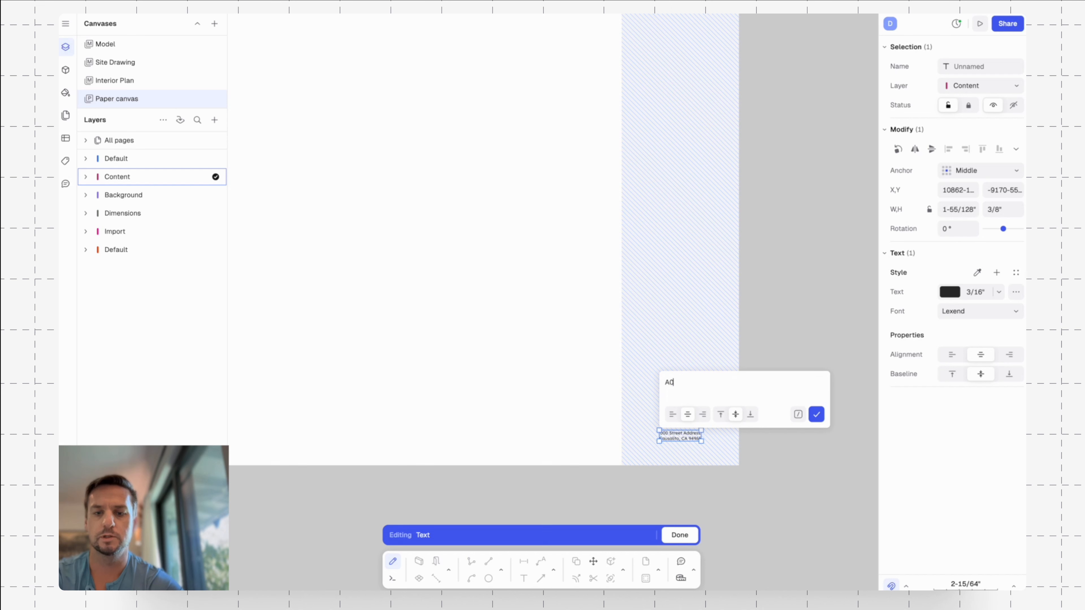
{"action": "key", "text": "Return"}
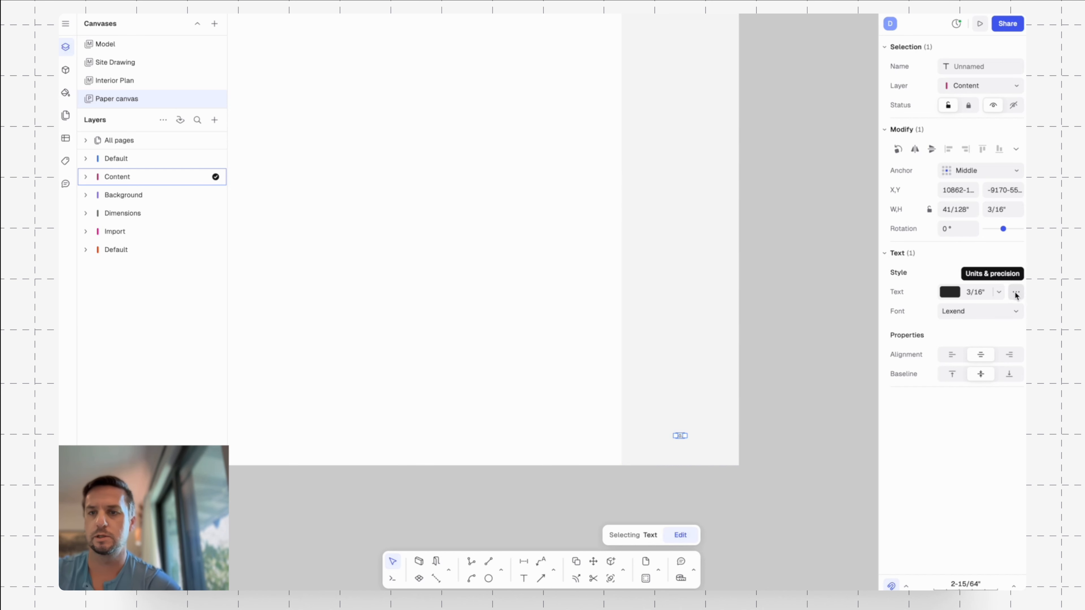
{"action": "left_click", "coordinate": [978, 292]}
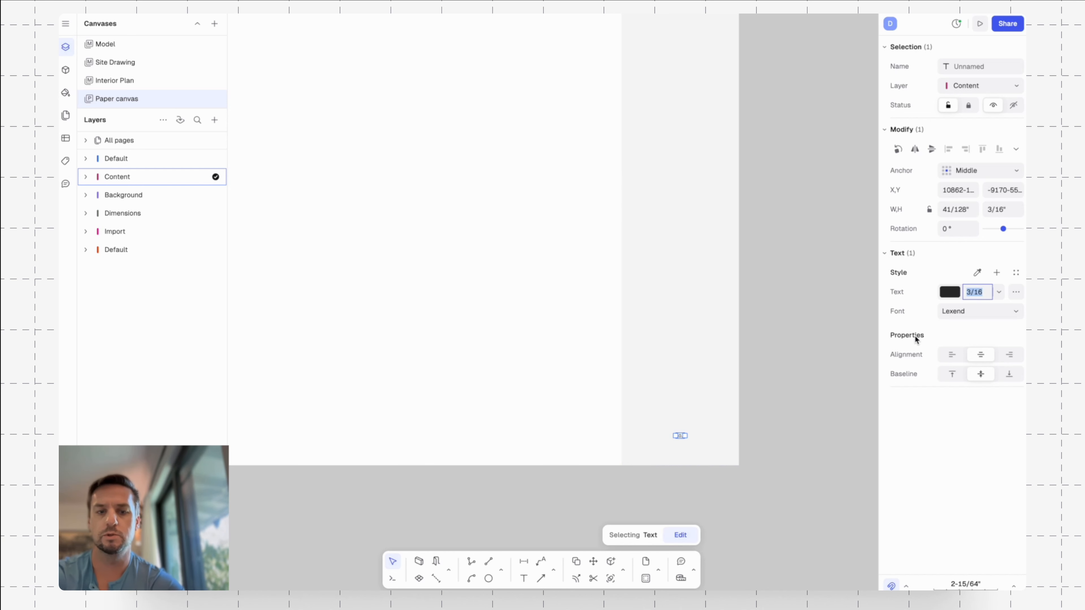
{"action": "type", "text": "3/4"}
{"action": "key", "text": "Return"}
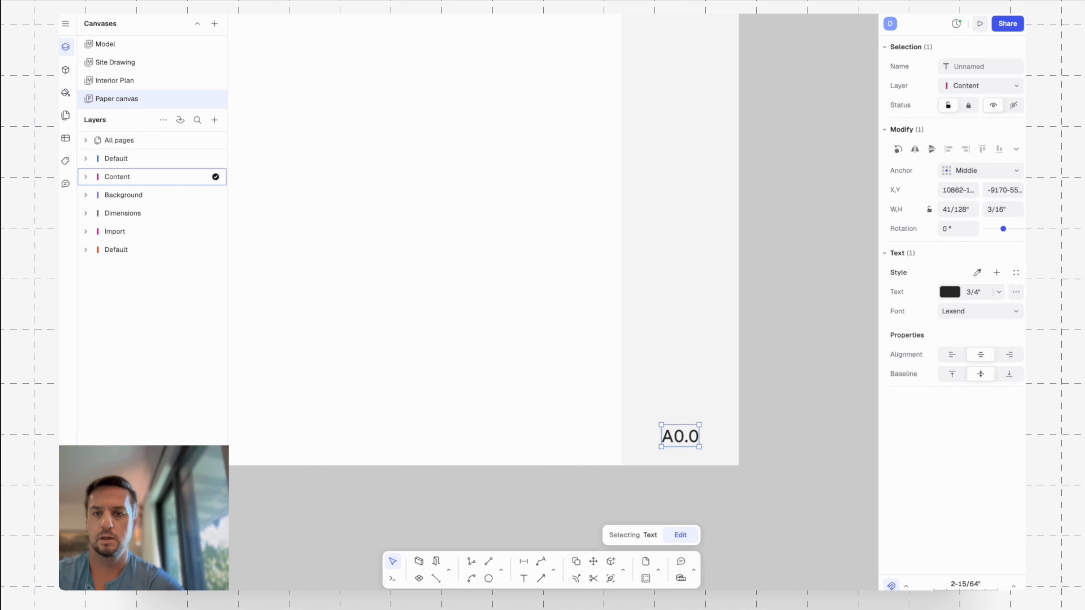
{"action": "left_click", "coordinate": [787, 427]}
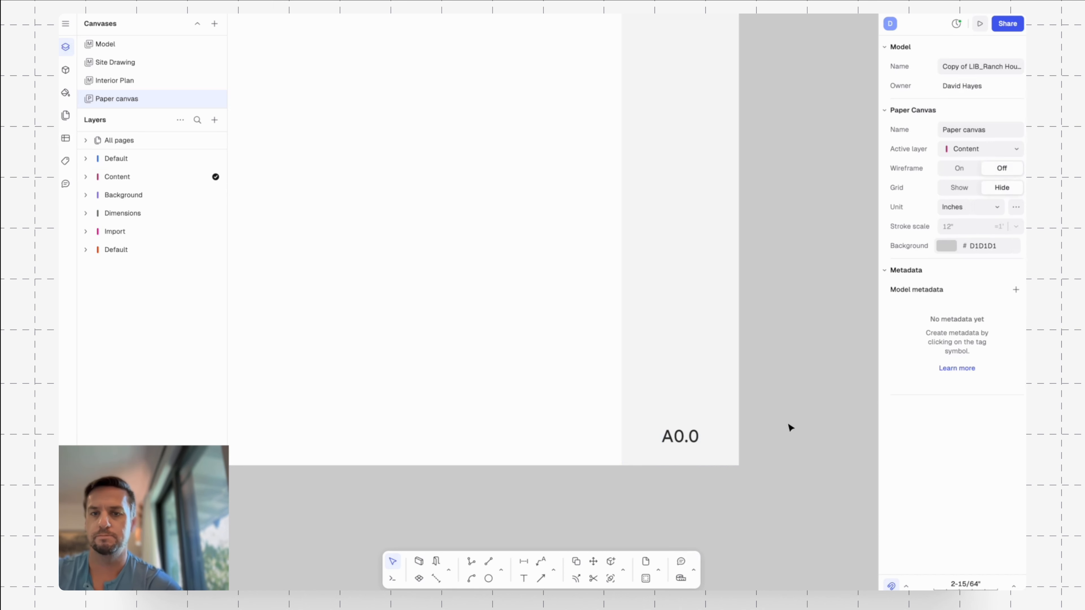
{"action": "left_click", "coordinate": [688, 439]}
{"action": "left_click", "coordinate": [744, 400]}
Copy the divider line below the address straight down 20" onto the page's bottom edge.
{"action": "scroll", "coordinate": [751, 382], "scroll_direction": "down", "scroll_amount": 4}
{"action": "scroll", "coordinate": [755, 367], "scroll_direction": "up", "scroll_amount": 1}
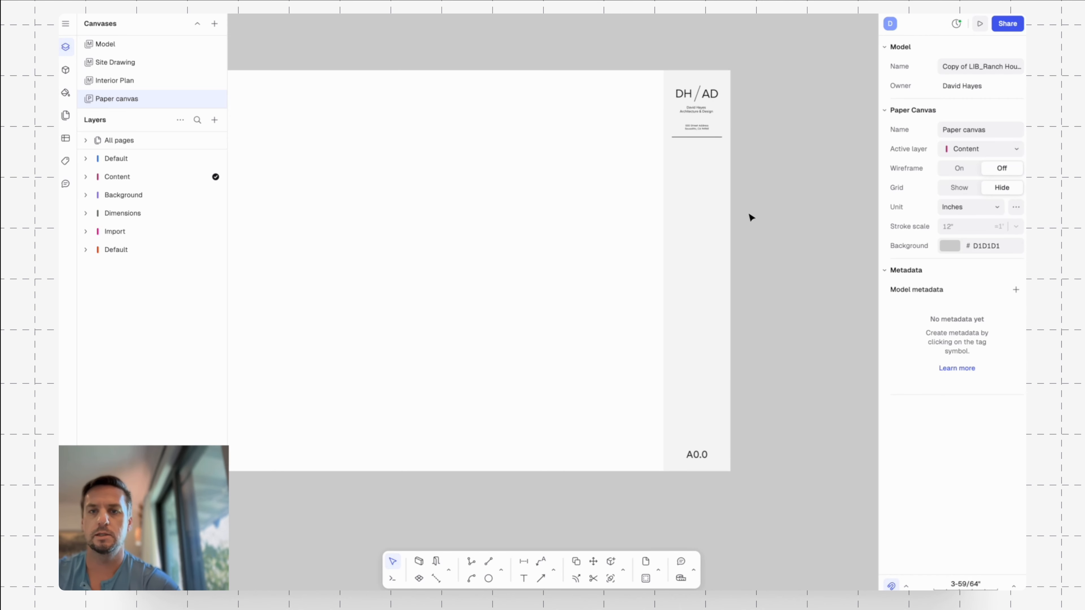
{"action": "left_click", "coordinate": [713, 138]}
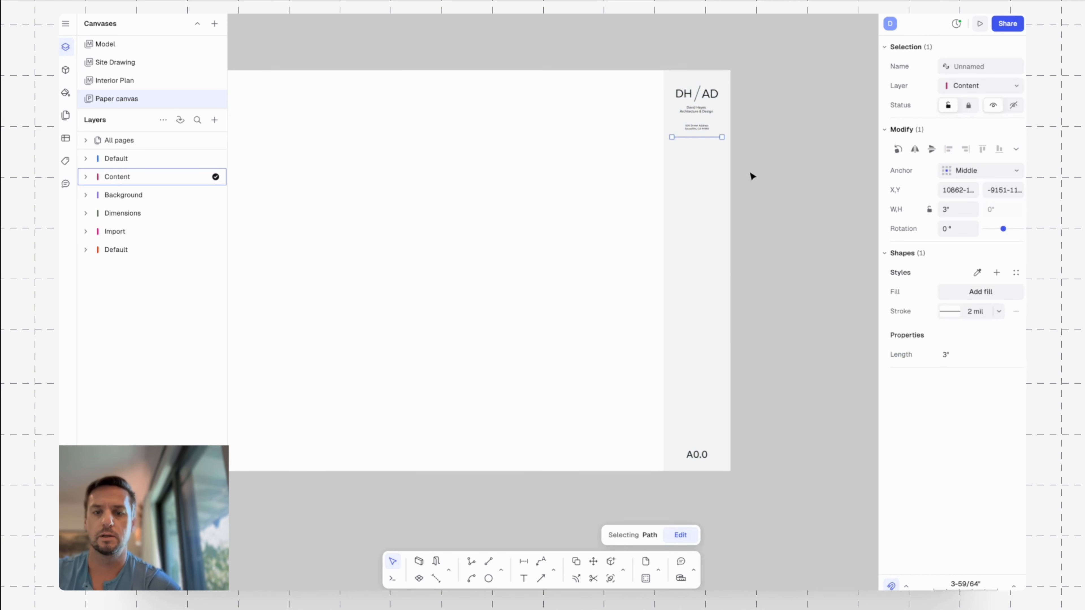
{"action": "key", "text": "c"}
{"action": "left_click", "coordinate": [722, 138]}
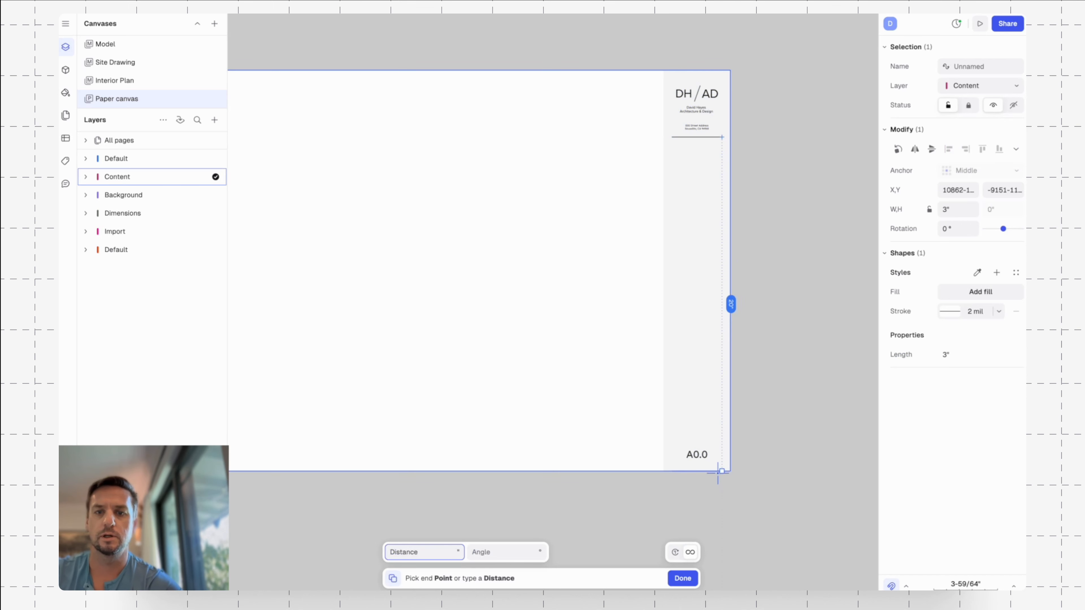
{"action": "key", "text": "Escape"}
Move the copied divider line up 2" so it sits above the sheet number.
{"action": "key", "text": "m"}
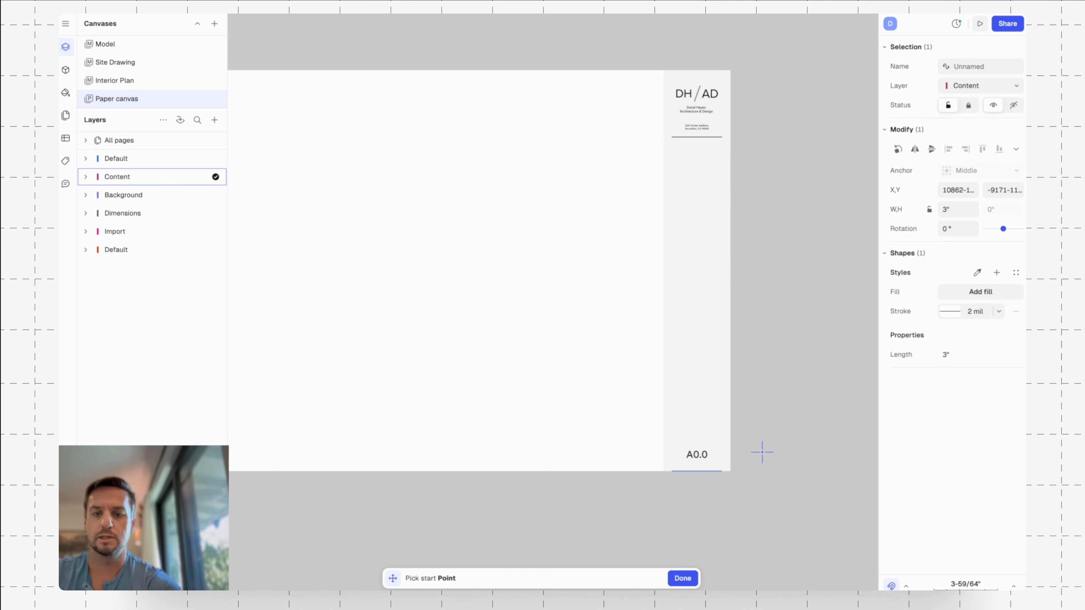
{"action": "left_click", "coordinate": [763, 453]}
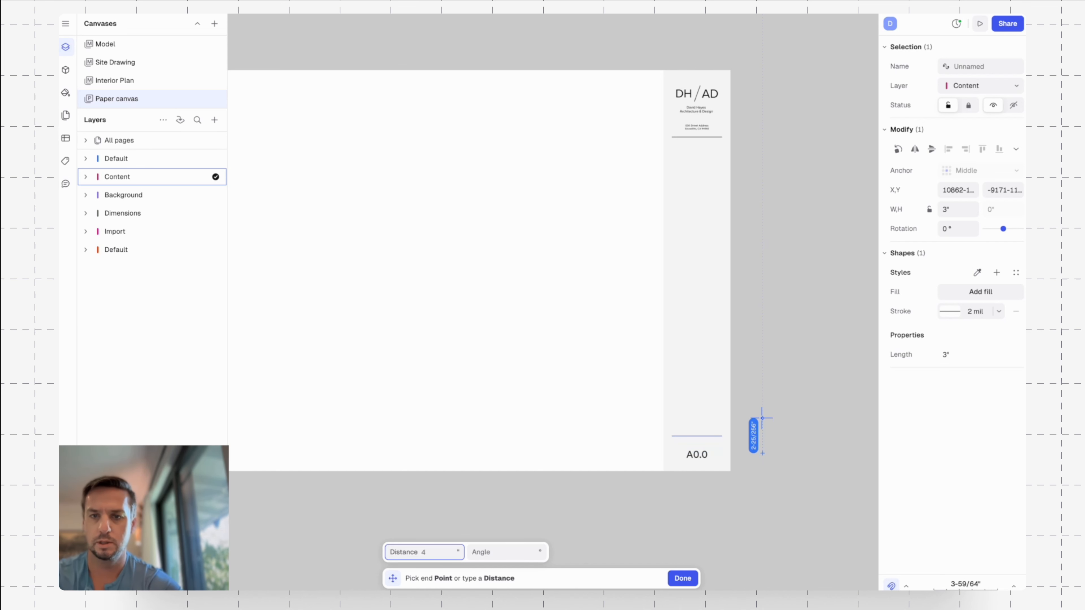
{"action": "type", "text": "2"}
{"action": "key", "text": "Tab"}
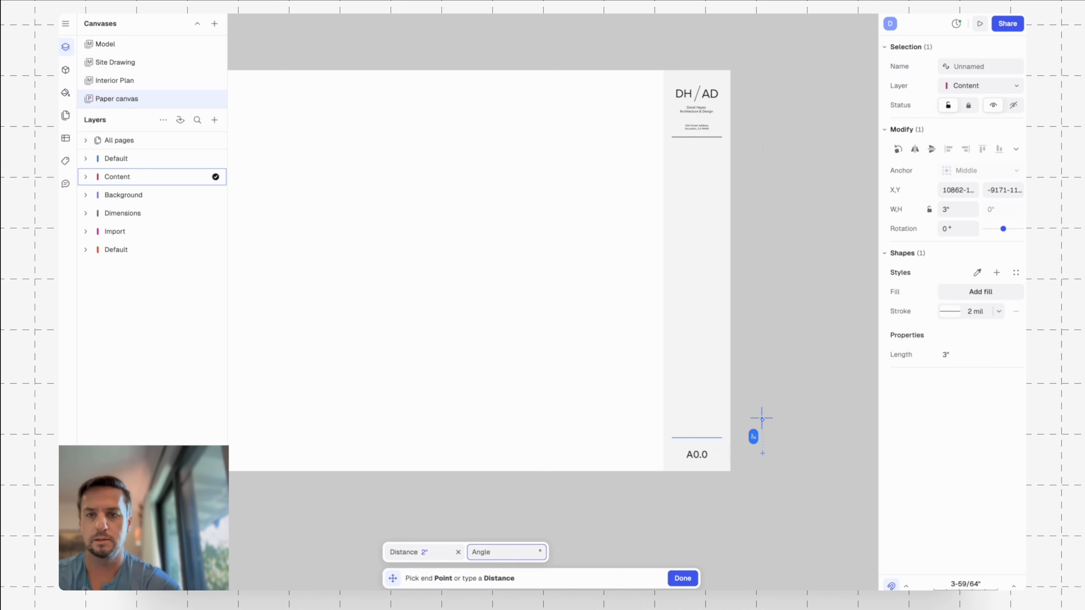
{"action": "left_click", "coordinate": [762, 419]}
{"action": "key", "text": "Escape"}
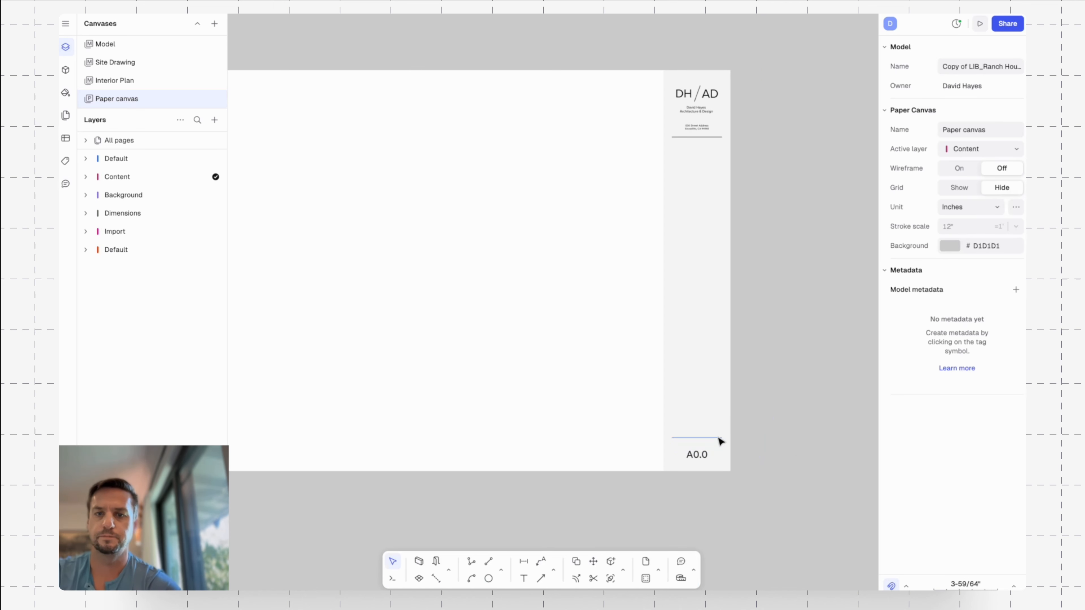
{"action": "left_click", "coordinate": [720, 438]}
{"action": "scroll", "coordinate": [744, 440], "scroll_direction": "up", "scroll_amount": 5}
{"action": "middle_click_drag", "start_coordinate": [749, 439], "coordinate": [772, 352]}
{"action": "key", "text": "c"}
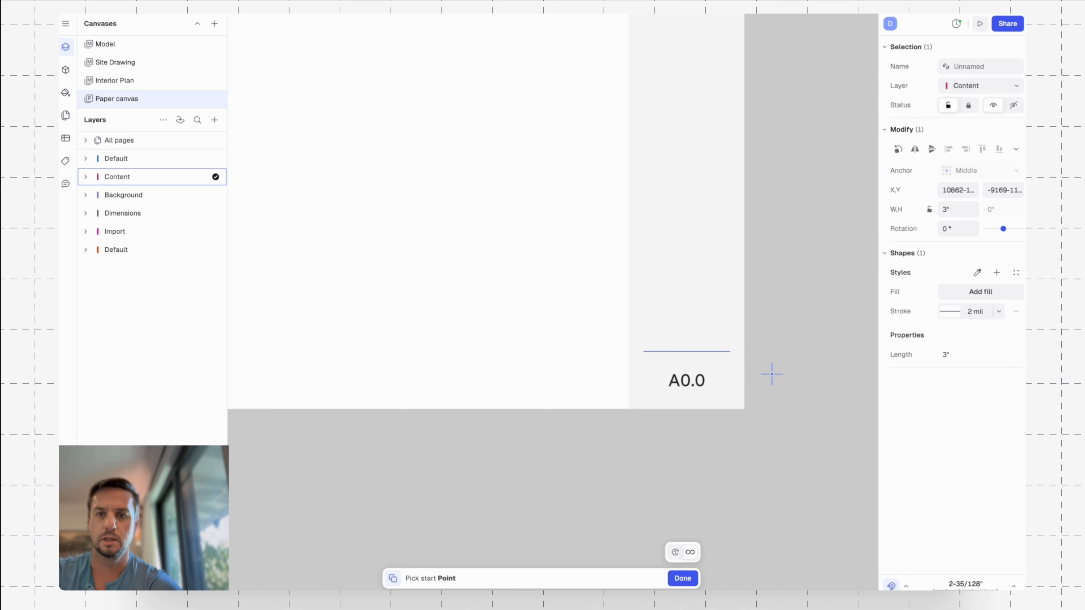
{"action": "left_click", "coordinate": [771, 374]}
{"action": "key", "text": "Escape"}
{"action": "key", "text": "Escape"}
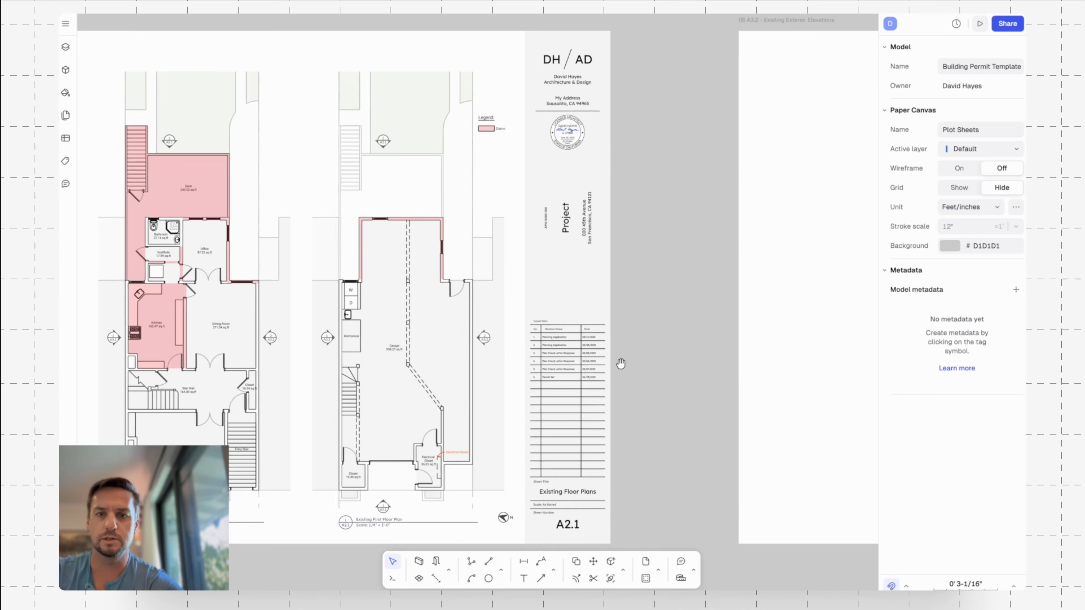
Following the Building Permit Template's title block, copy the line above the A0.0 text upward by 1/2".
{"action": "scroll", "coordinate": [573, 338], "scroll_direction": "up", "scroll_amount": 3}
{"action": "scroll", "coordinate": [574, 337], "scroll_direction": "up", "scroll_amount": 5}
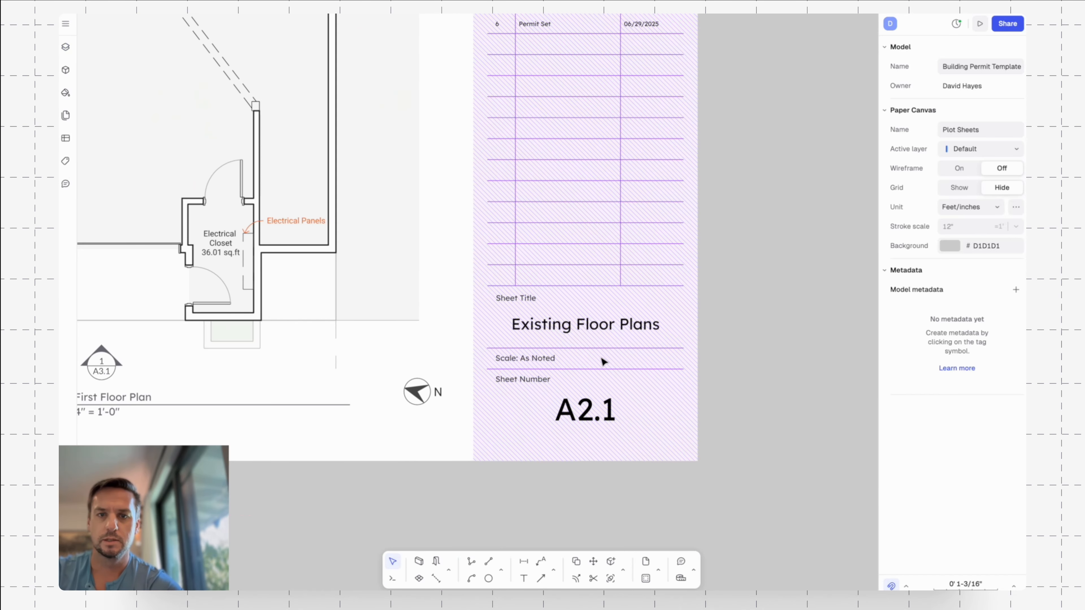
{"action": "scroll", "coordinate": [755, 355], "scroll_direction": "down", "scroll_amount": 5}
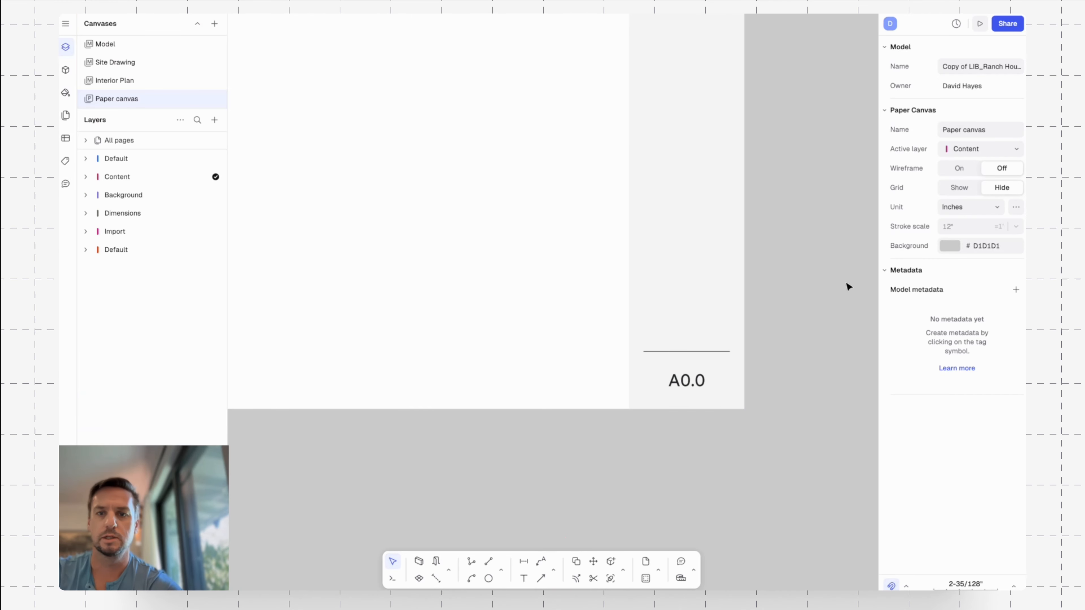
{"action": "scroll", "coordinate": [771, 347], "scroll_direction": "right", "scroll_amount": 2}
{"action": "key", "text": "ctrl+v"}
{"action": "key", "text": "l"}
{"action": "left_click", "coordinate": [776, 387]}
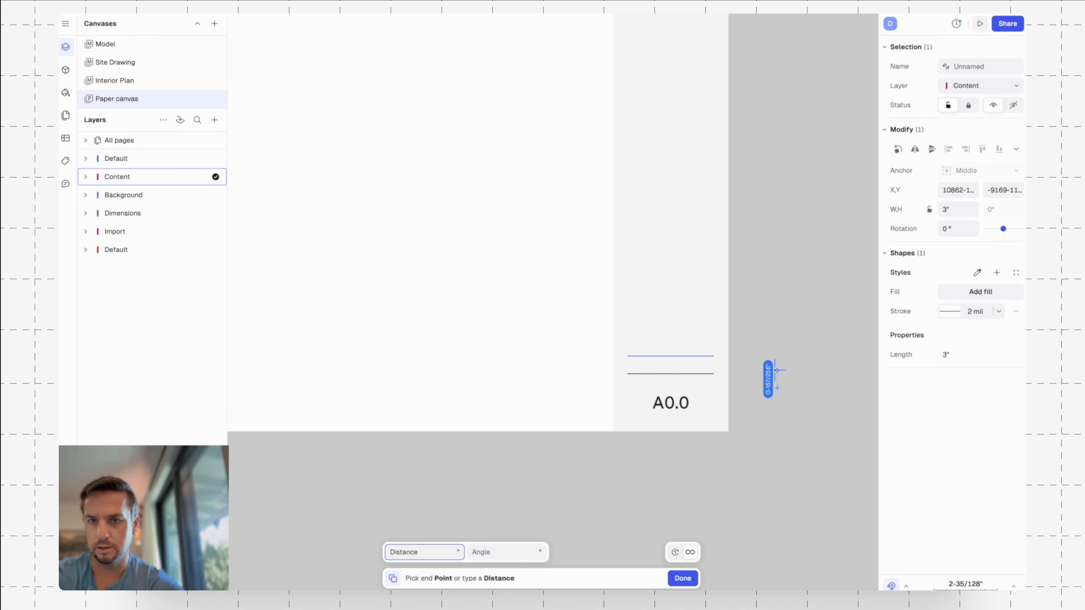
{"action": "type", "text": "1/2\""}
{"action": "key", "text": "Return"}
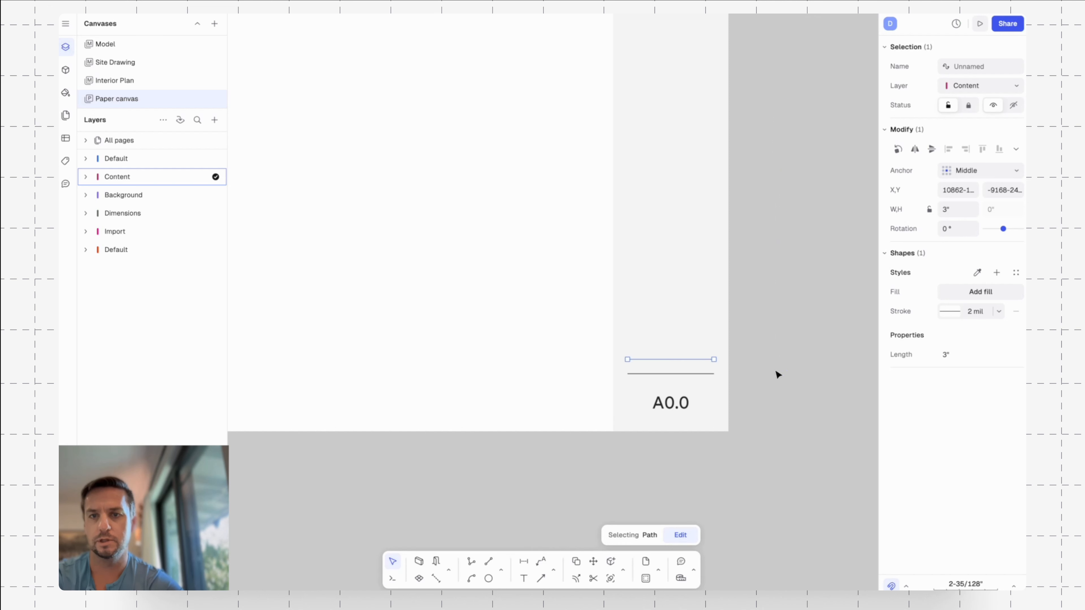
Copy the new upper line about 1-1/4" further up to enclose the sheet title space.
{"action": "key", "text": "c"}
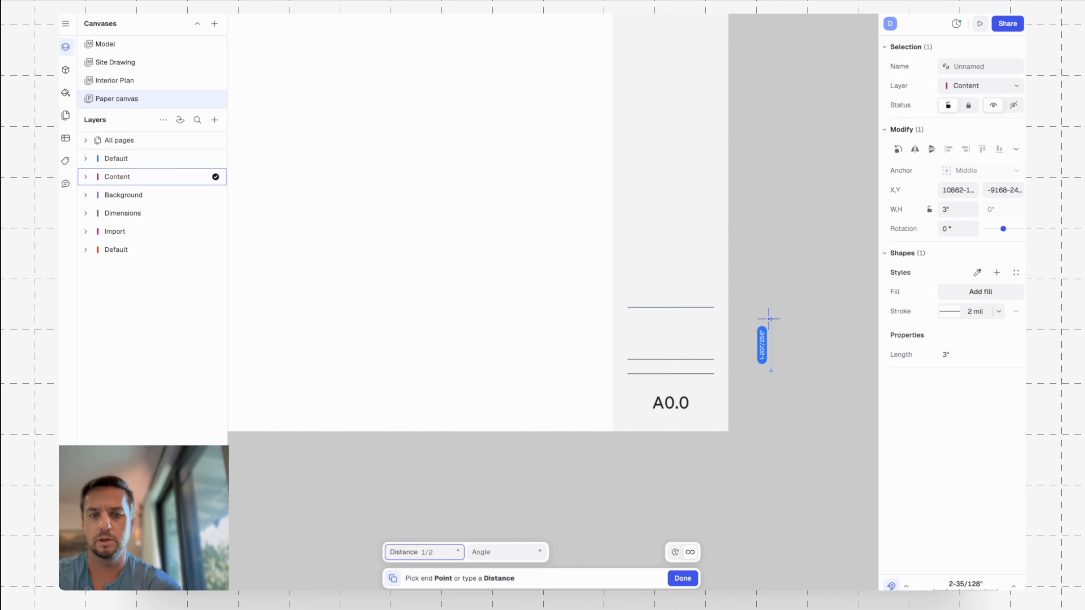
{"action": "key", "text": "Return"}
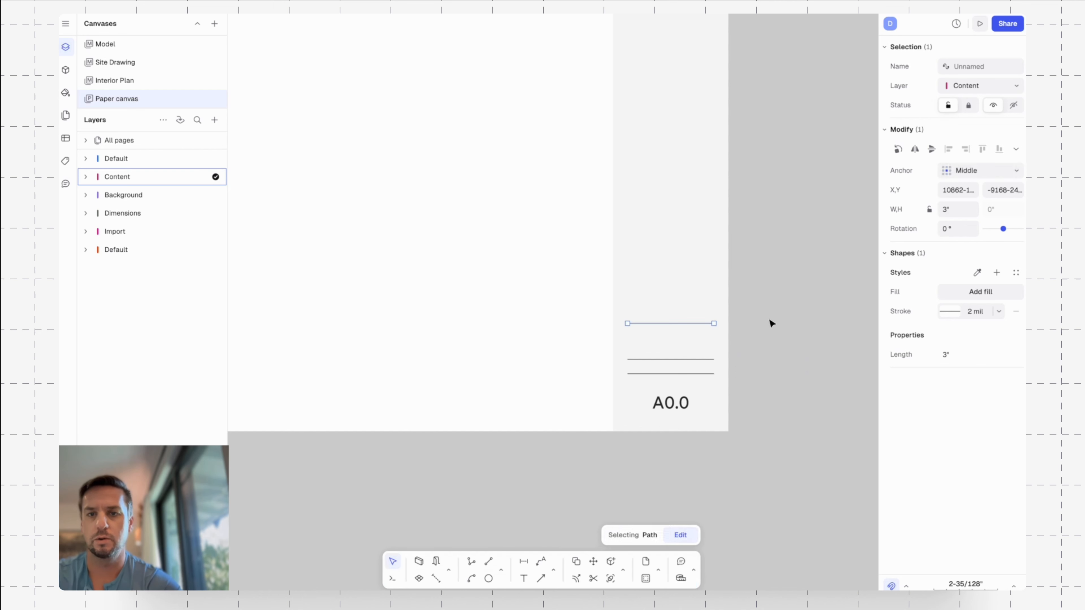
{"action": "left_click", "coordinate": [771, 324]}
Set the width of the three divider lines above the sheet number to 3.5".
{"action": "left_click_drag", "start_coordinate": [566, 289], "coordinate": [791, 391]}
{"action": "left_click", "coordinate": [956, 209]}
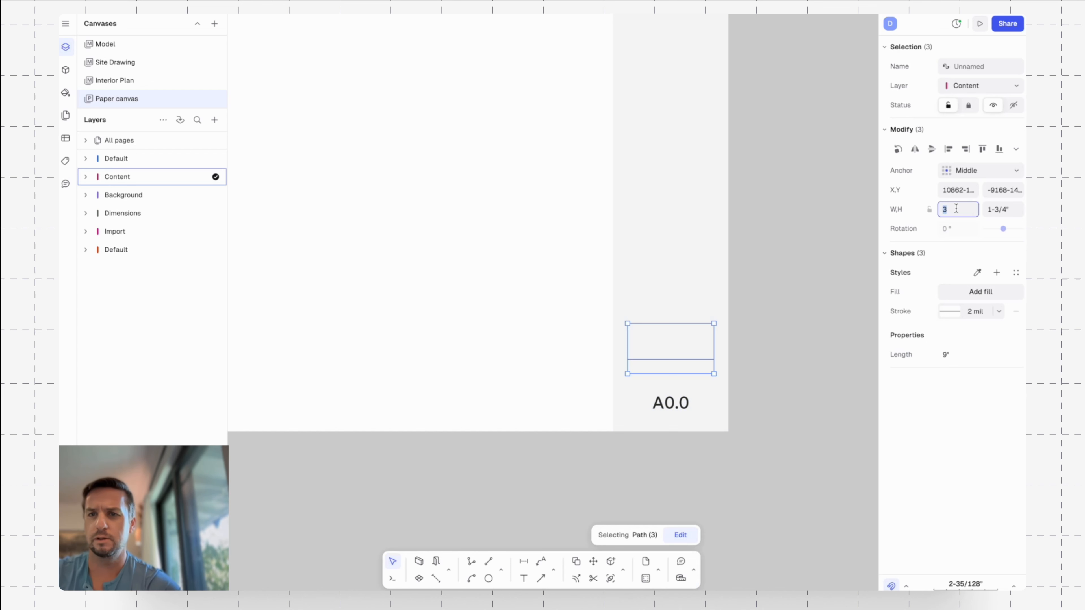
{"action": "type", "text": "3.5"}
{"action": "key", "text": "Return"}
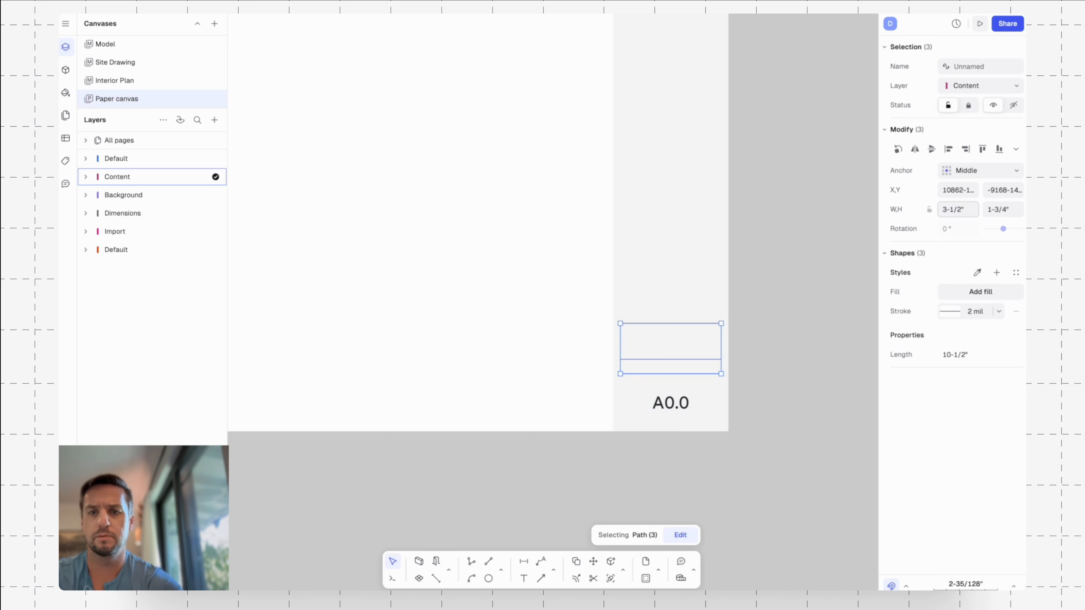
{"action": "key", "text": "Escape"}
Draw a vertical line from the left end of the lowest divider line down to the page's bottom edge.
{"action": "scroll", "coordinate": [751, 349], "scroll_direction": "right", "scroll_amount": 2}
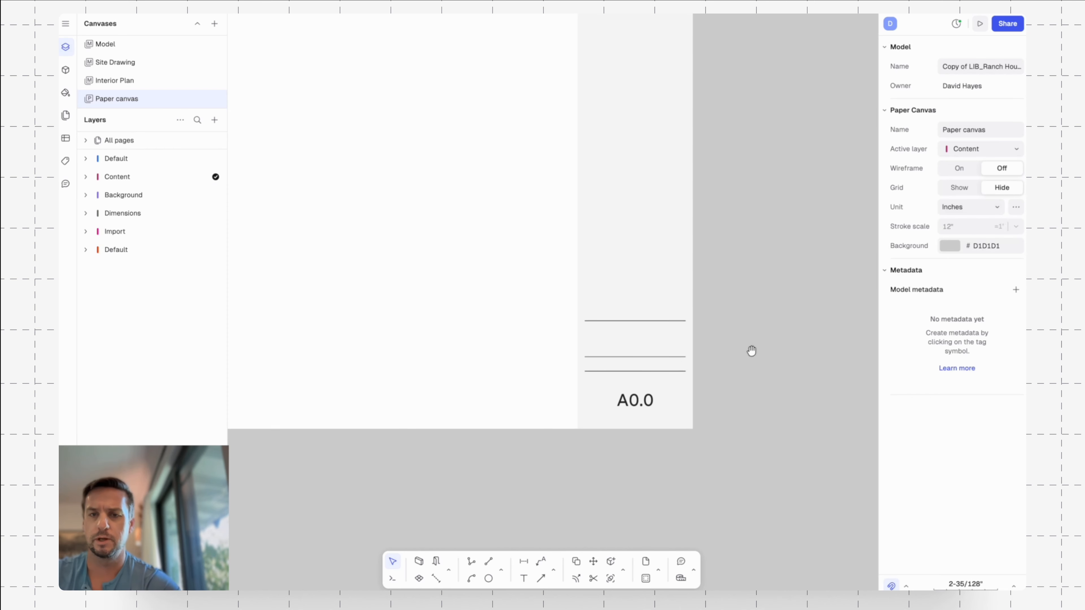
{"action": "left_click", "coordinate": [643, 401]}
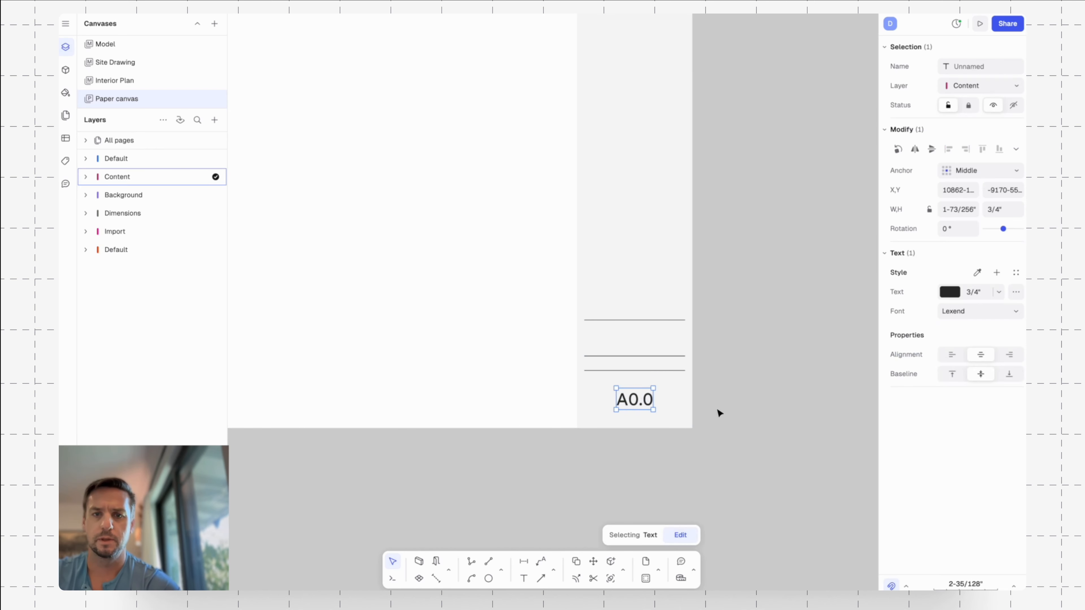
{"action": "key", "text": "Escape"}
{"action": "type", "text": "l"}
{"action": "key", "text": "Return"}
{"action": "left_click", "coordinate": [584, 371]}
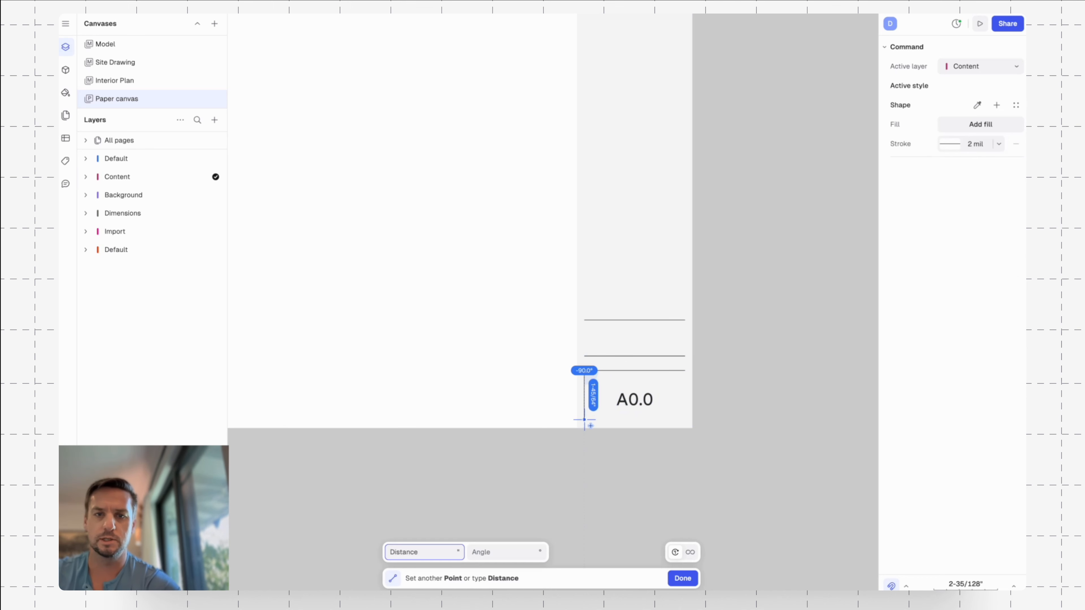
{"action": "left_click", "coordinate": [584, 428]}
Move the A0.0 text slightly to center it vertically between the lowest divider line and the page's bottom edge.
{"action": "left_click", "coordinate": [638, 406]}
{"action": "mouse_move", "coordinate": [635, 403]}
{"action": "left_mouse_down"}
{"action": "mouse_move", "coordinate": [635, 392]}
{"action": "mouse_move", "coordinate": [634, 403]}
{"action": "left_mouse_up"}
{"action": "key", "text": "Escape"}
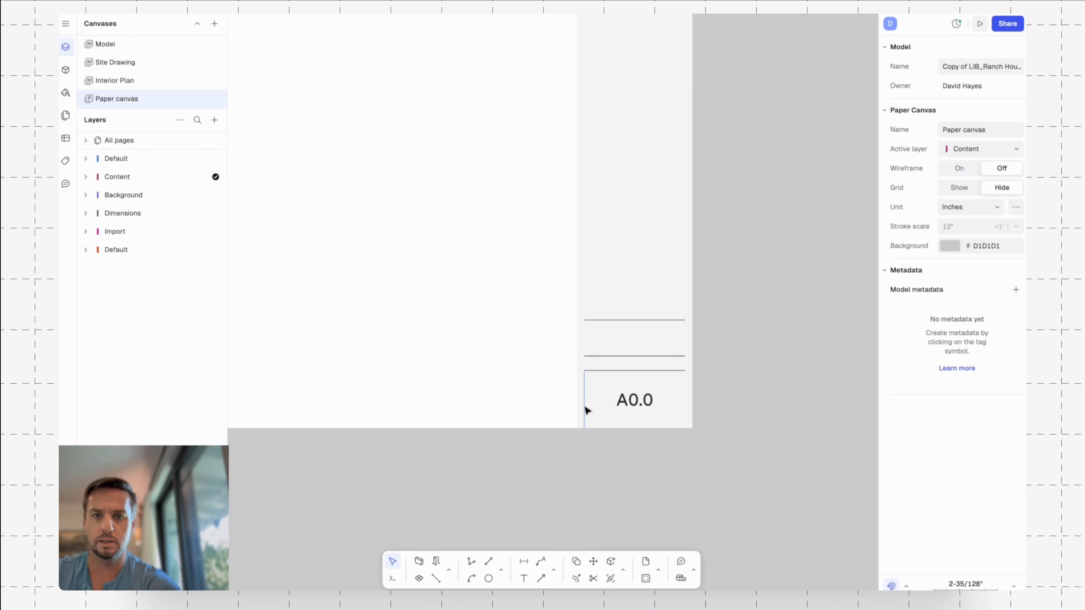
Delete the vertical guide line beside the sheet number and copy the A0.0 text up between the two upper divider lines.
{"action": "left_click", "coordinate": [585, 408]}
{"action": "key", "text": "Delete"}
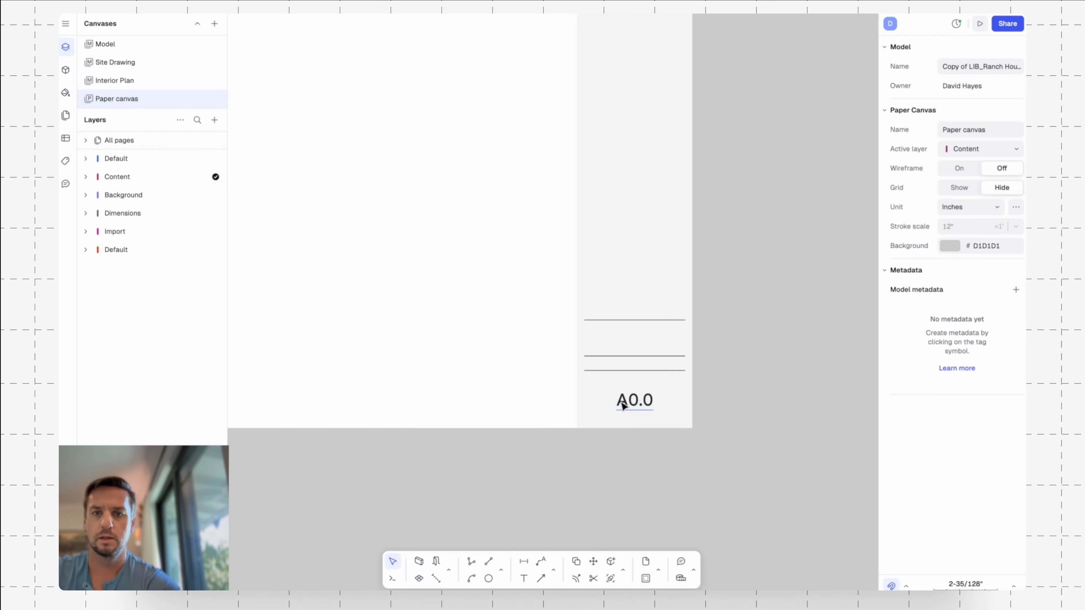
{"action": "left_click", "coordinate": [625, 402]}
{"action": "key", "text": "c"}
{"action": "left_click", "coordinate": [736, 432]}
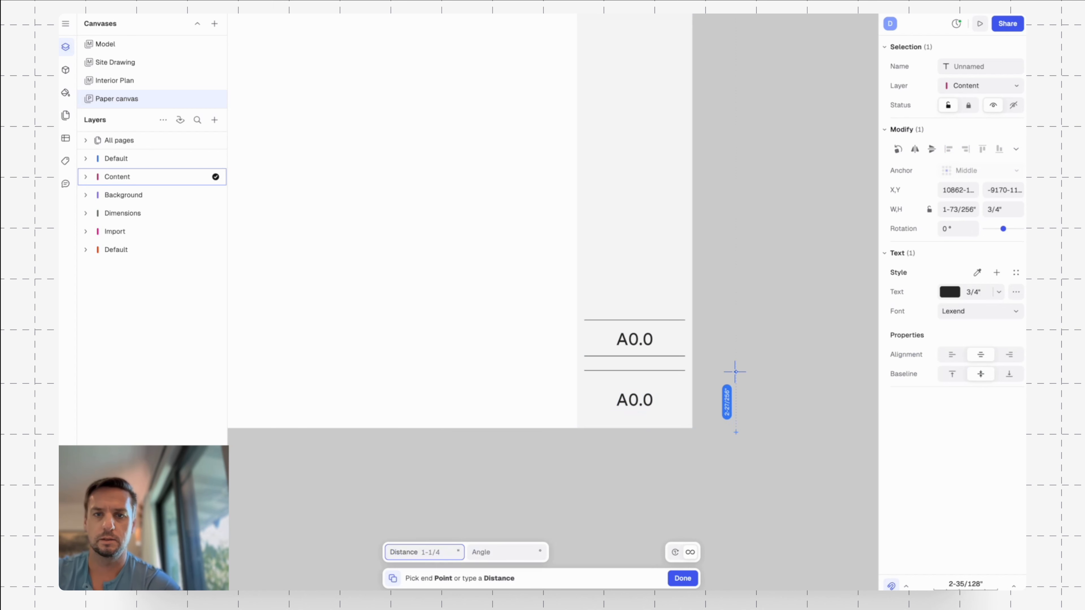
{"action": "left_click", "coordinate": [735, 372]}
{"action": "key", "text": "Escape"}
Center the copied A0.0 text between the two upper divider lines using a temporary vertical guide line, and delete the guide.
{"action": "type", "text": "l"}
{"action": "key", "text": "Return"}
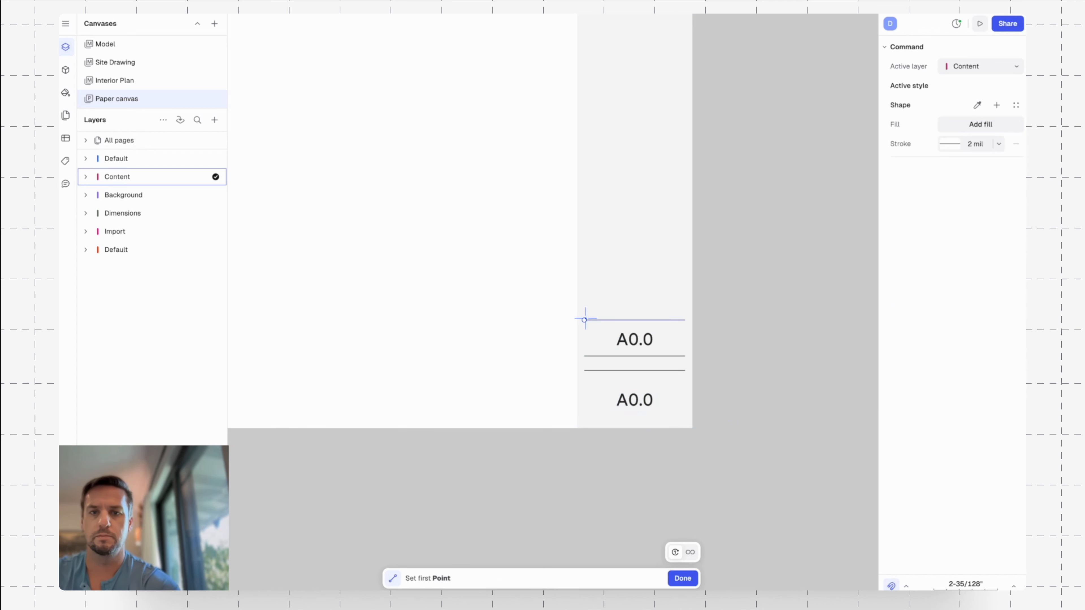
{"action": "left_click", "coordinate": [584, 320]}
{"action": "left_click", "coordinate": [589, 353]}
{"action": "key", "text": "Escape"}
{"action": "left_click", "coordinate": [635, 340]}
{"action": "scroll", "coordinate": [629, 340], "scroll_direction": "up", "scroll_amount": 3}
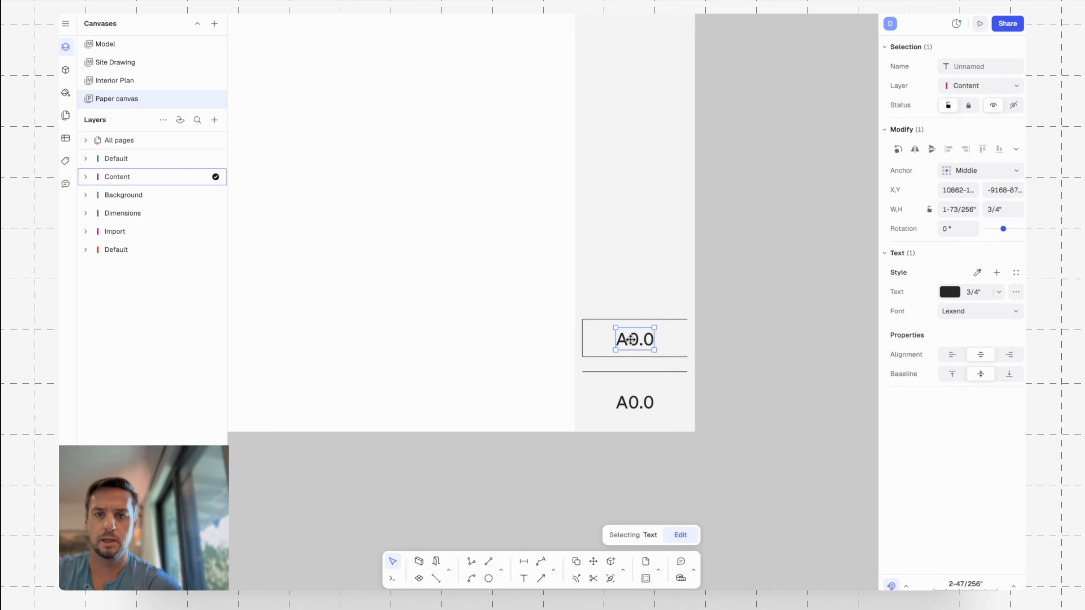
{"action": "key", "text": "Escape"}
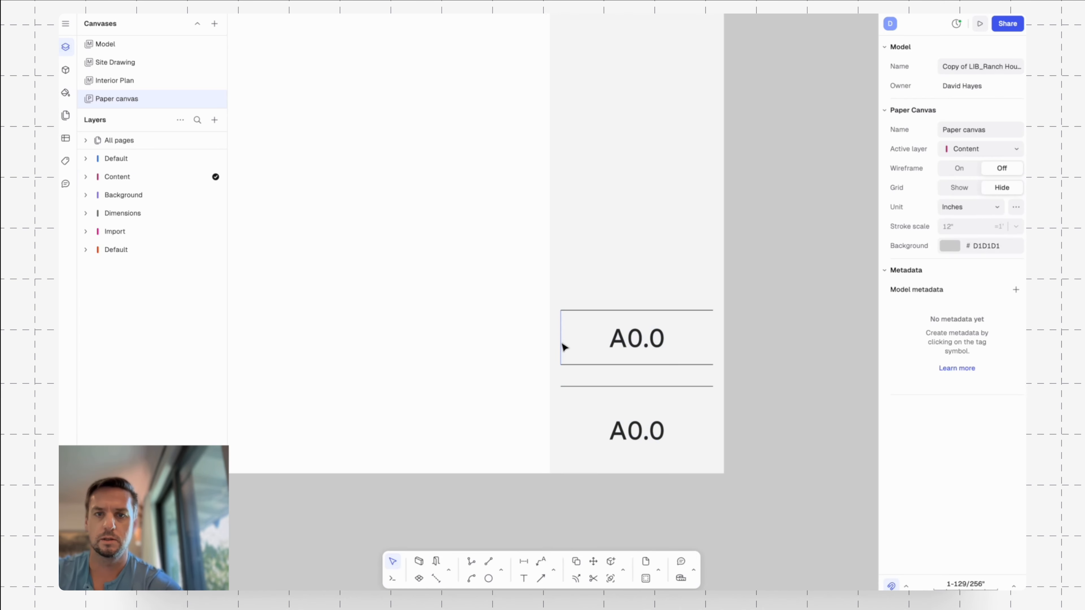
{"action": "left_click", "coordinate": [560, 342]}
{"action": "key", "text": "Delete"}
Set the upper A0.0 text's size to 1/2" and change its content to Sheet Title.
{"action": "left_click", "coordinate": [641, 337]}
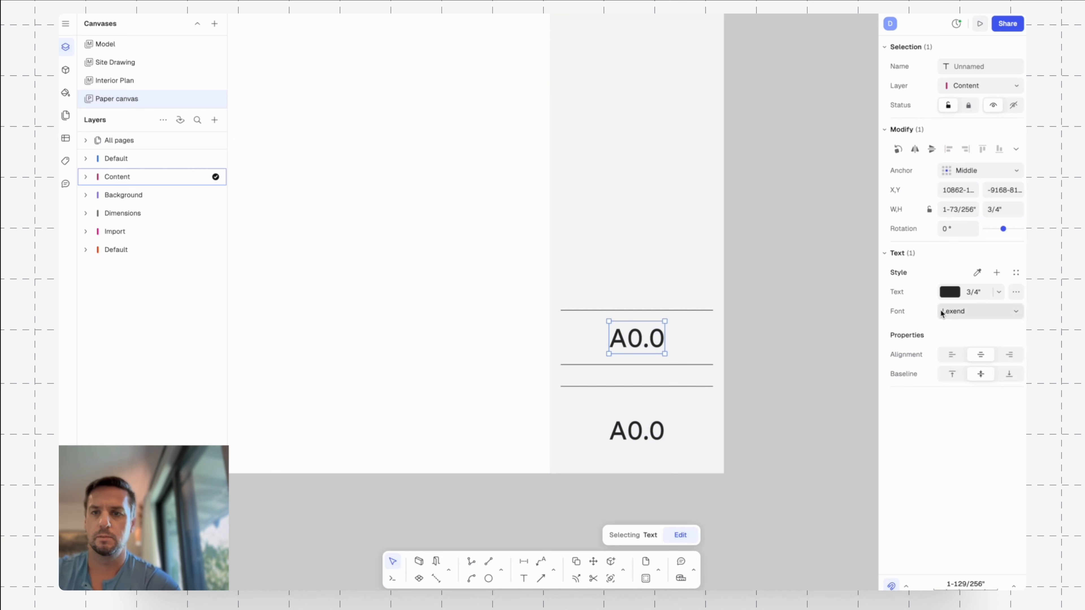
{"action": "left_click", "coordinate": [984, 293]}
{"action": "type", "text": "1/2"}
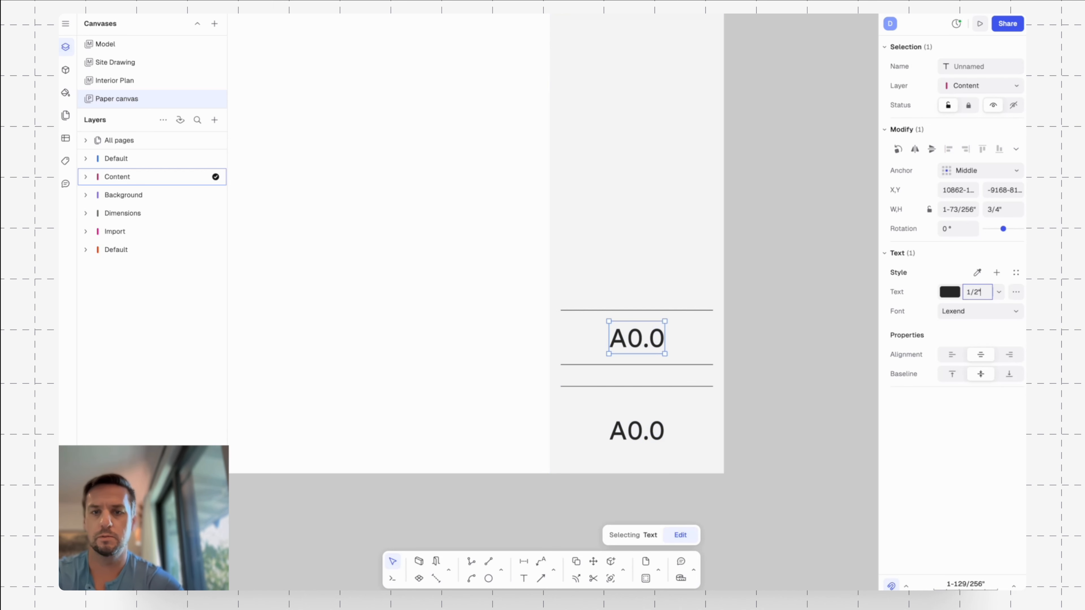
{"action": "key", "text": "Return"}
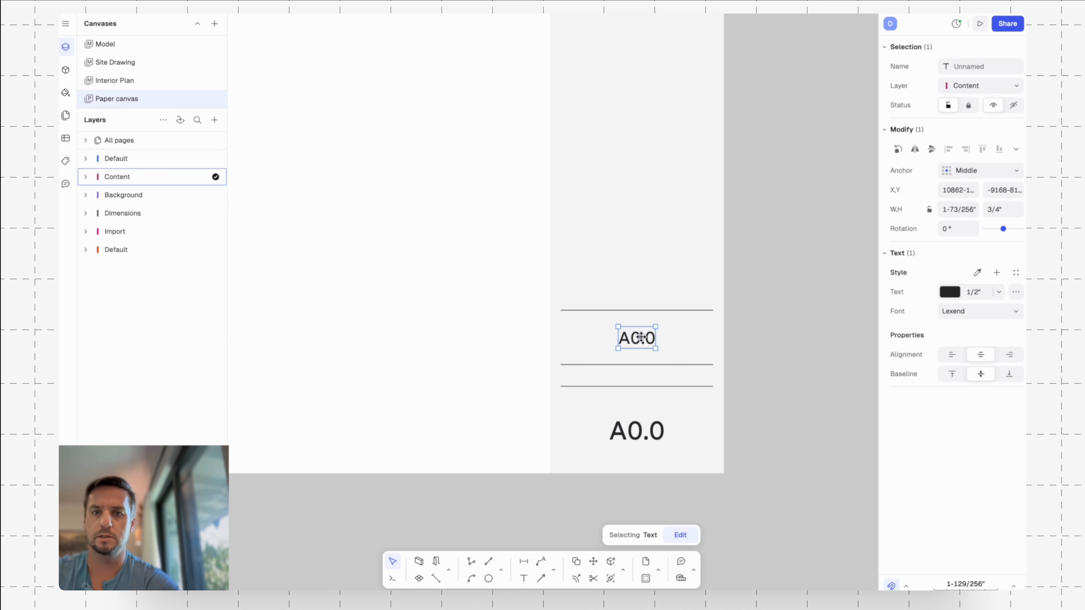
{"action": "double_click", "coordinate": [641, 338]}
{"action": "type", "text": "Sheet Title"}
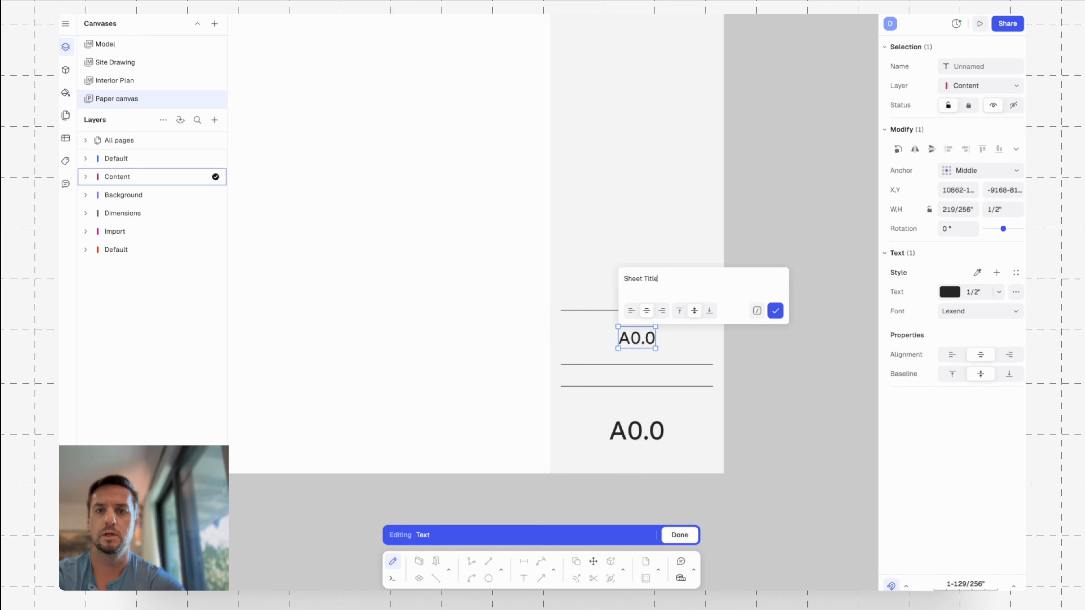
{"action": "key", "text": "Return"}
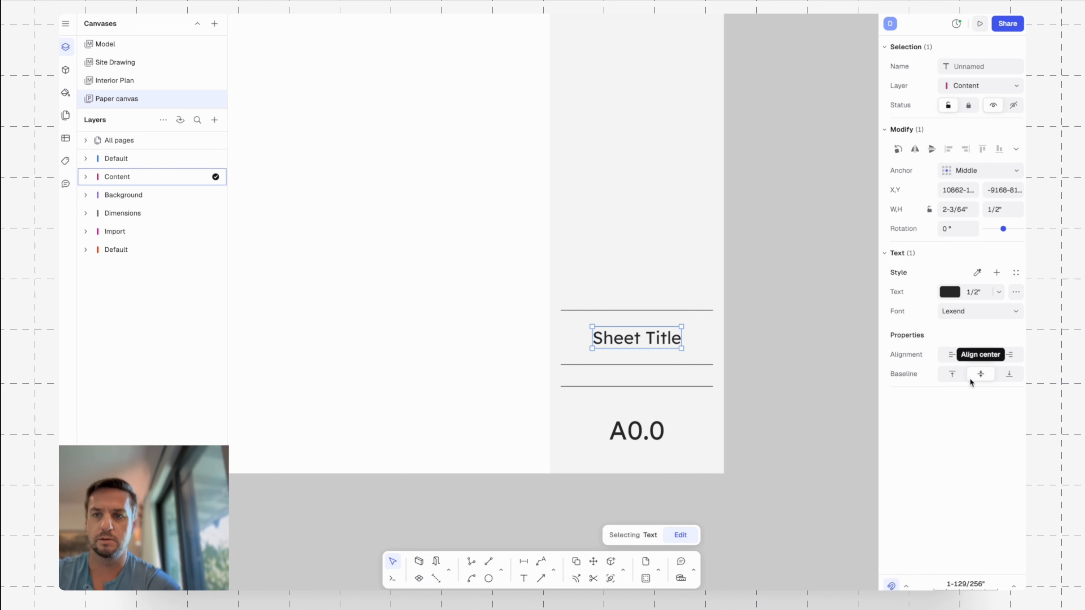
Replace the Sheet Title text with the longer sample title Interior Kitchen Millwork Details.
{"action": "double_click", "coordinate": [660, 340]}
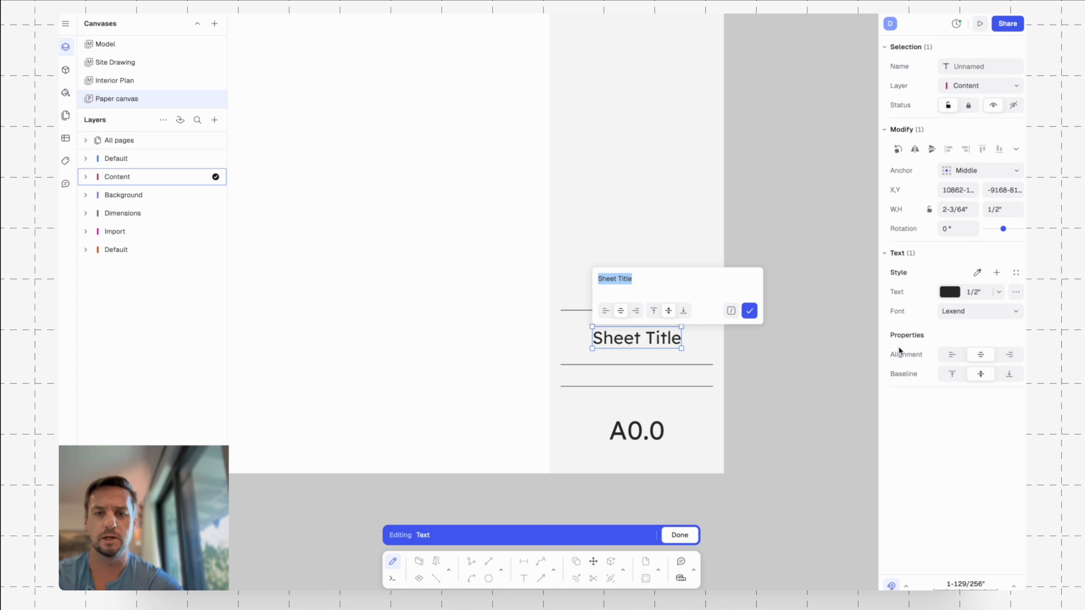
{"action": "type", "text": "Interior"}
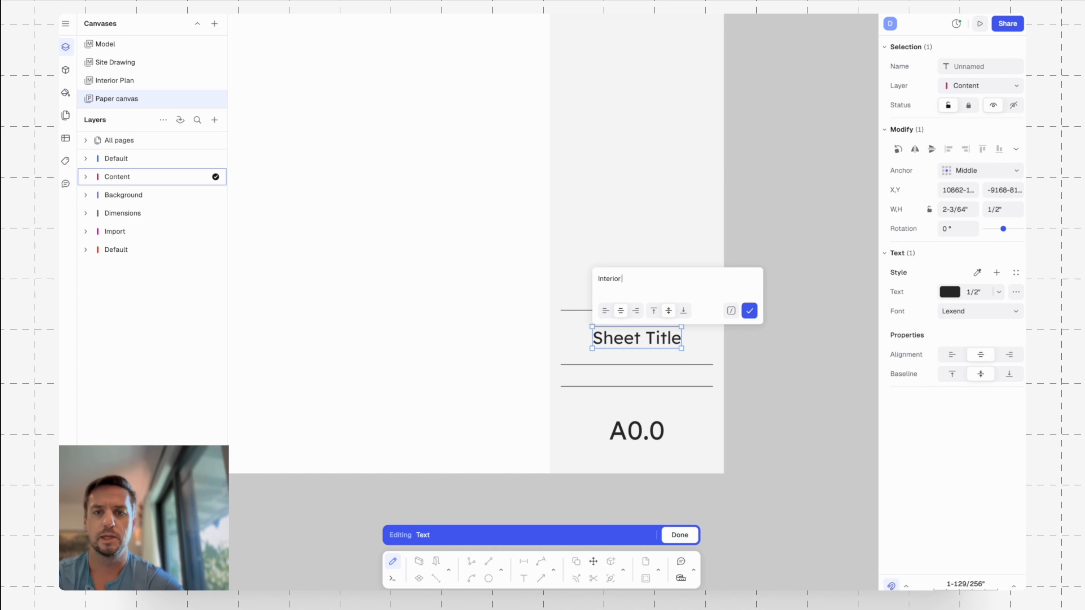
{"action": "type", "text": " Kitchen Millwork Details"}
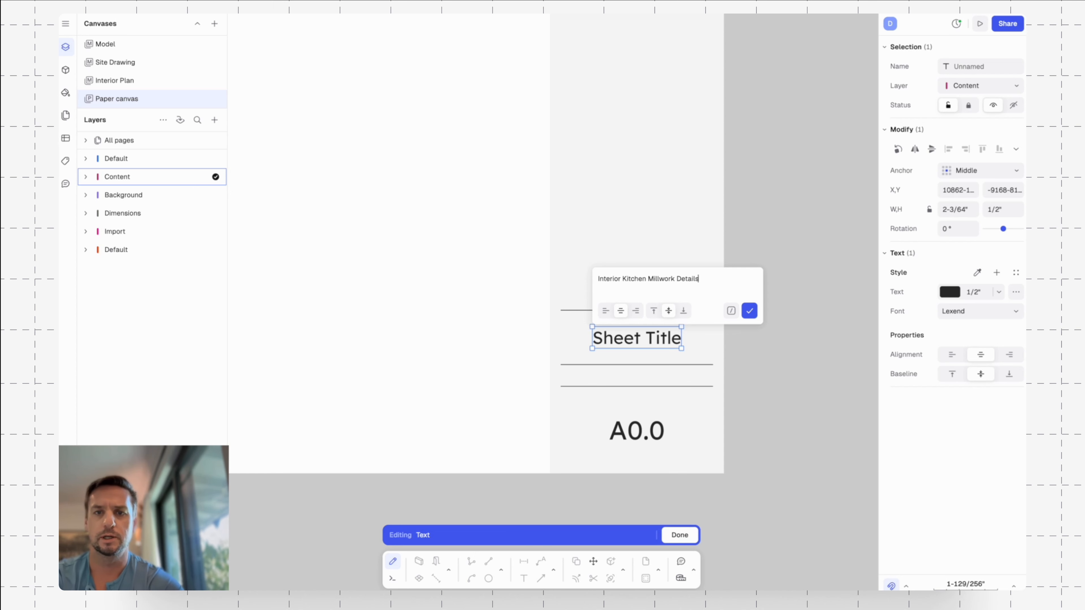
{"action": "key", "text": "Return"}
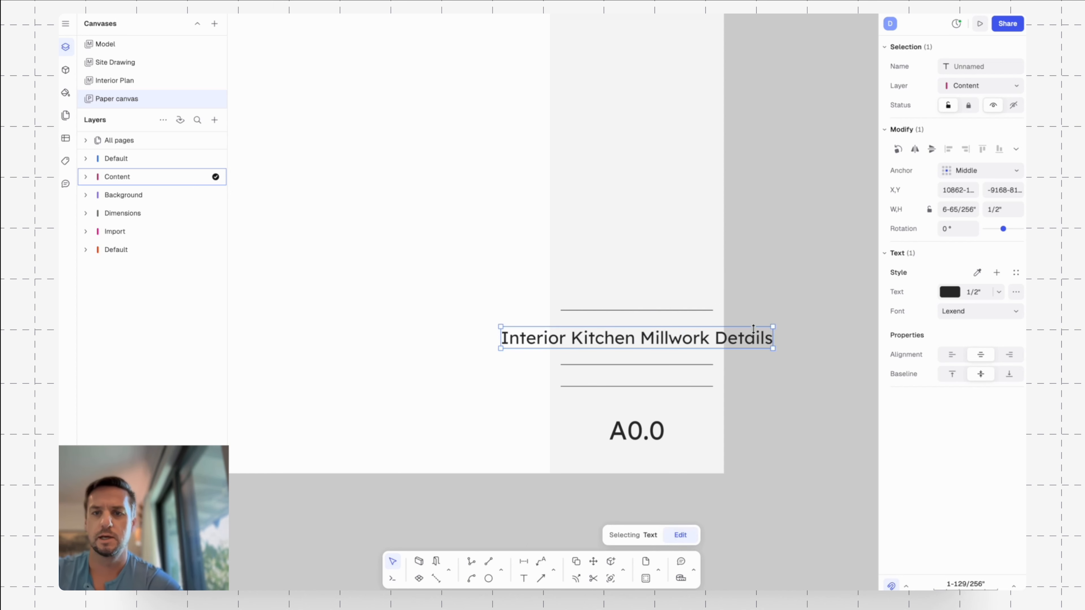
Set the width of the sheet title text to 3.5" so it wraps within the strip.
{"action": "left_click", "coordinate": [959, 211]}
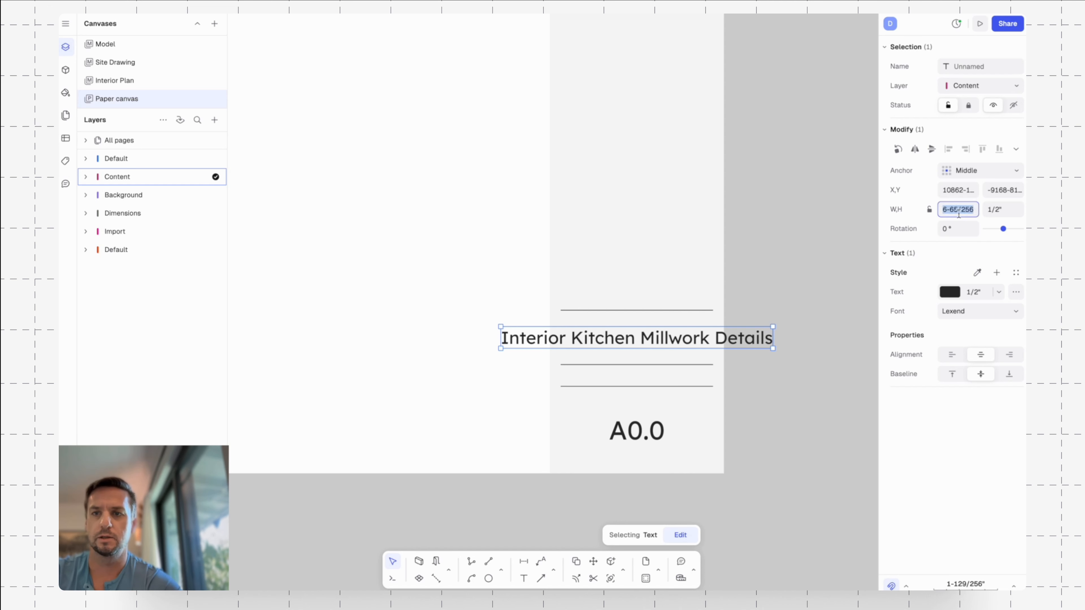
{"action": "type", "text": "3.5"}
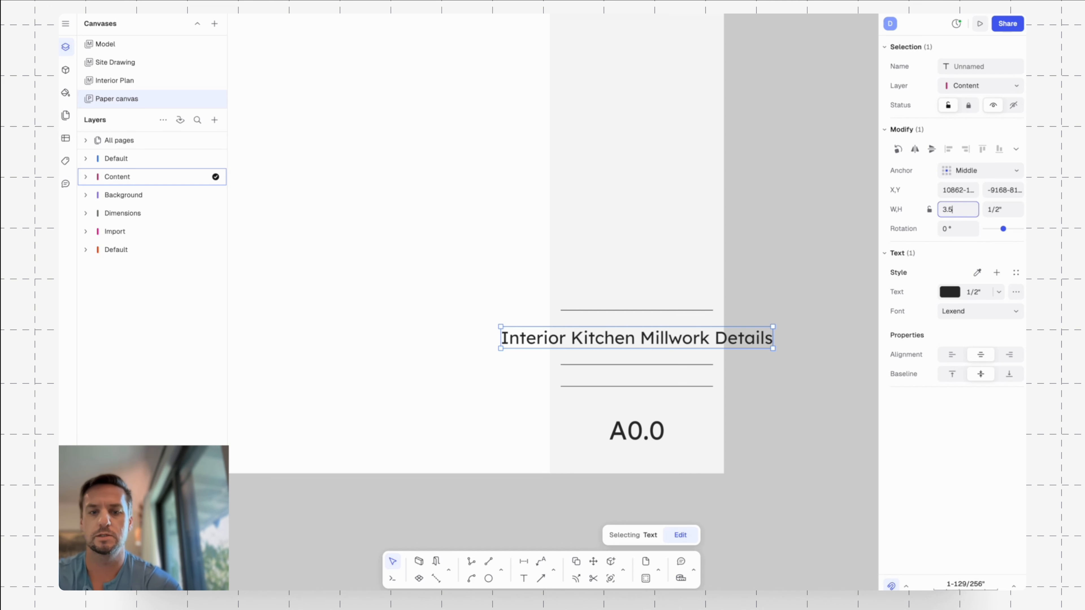
{"action": "key", "text": "Return"}
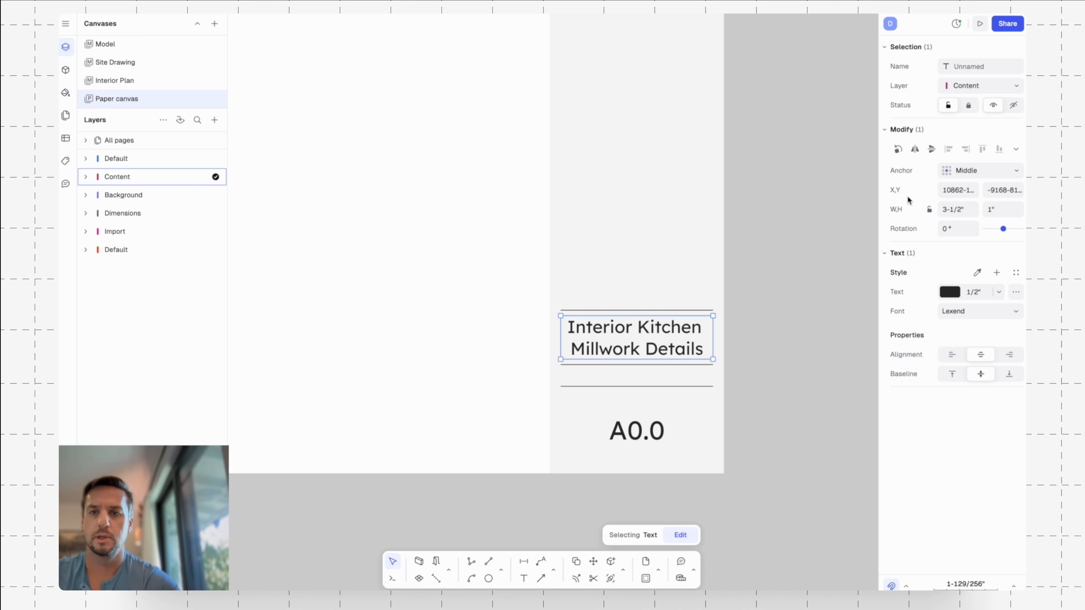
{"action": "left_click", "coordinate": [774, 323]}
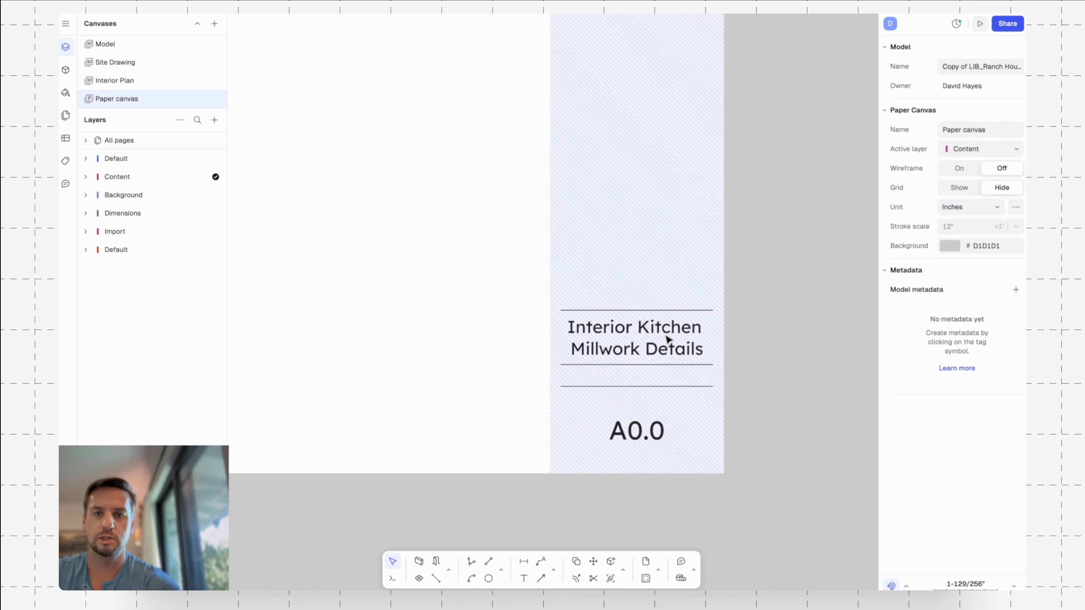
Move the divider line above the sheet title up by 1/2".
{"action": "left_click", "coordinate": [686, 311]}
{"action": "key", "text": "m"}
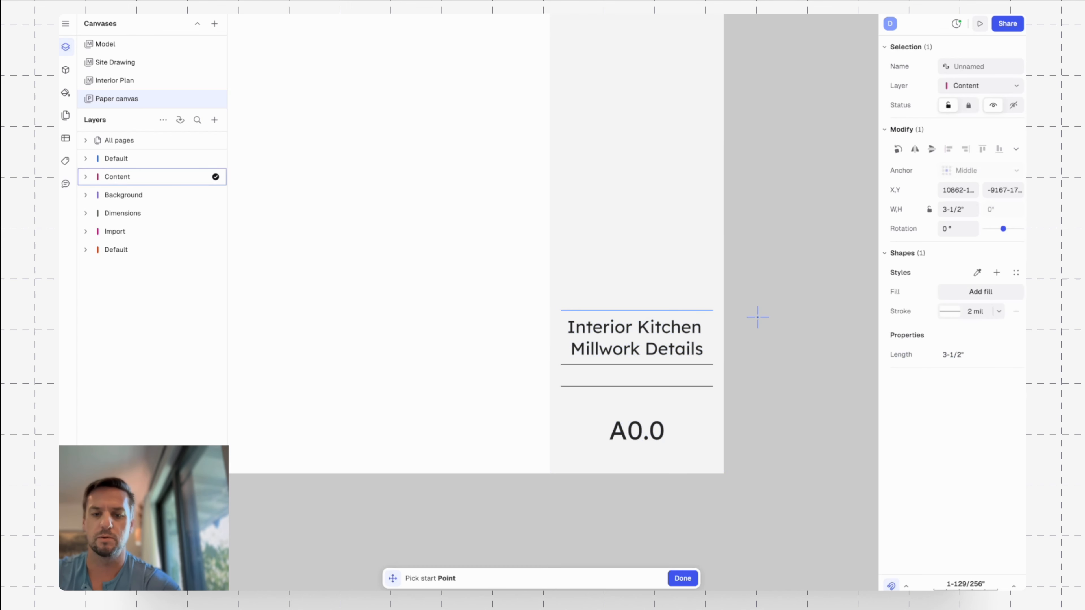
{"action": "left_click", "coordinate": [758, 314]}
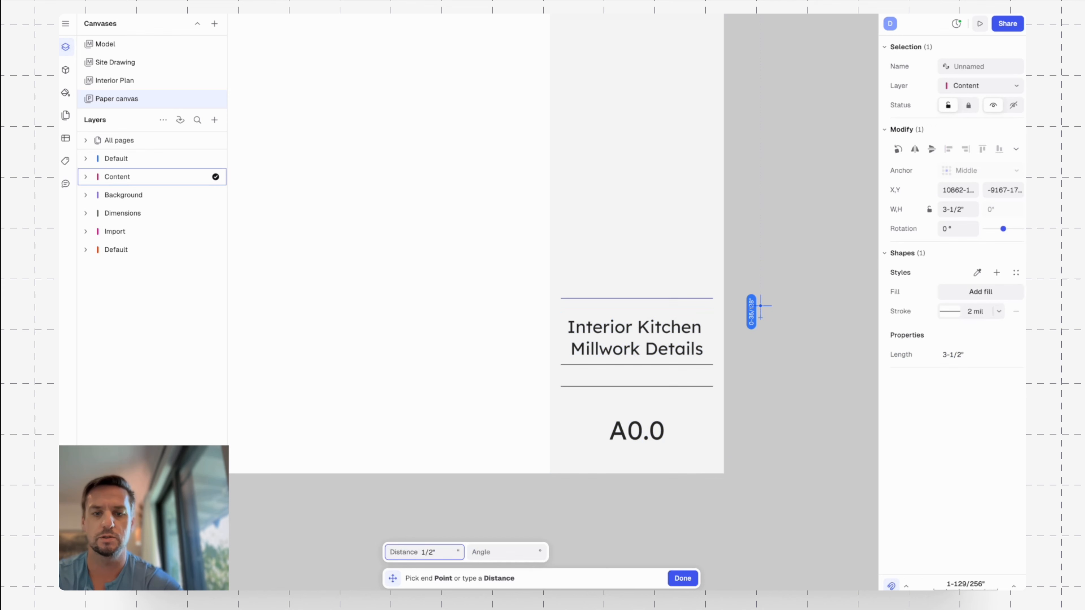
{"action": "left_click", "coordinate": [760, 306]}
{"action": "left_click", "coordinate": [763, 307]}
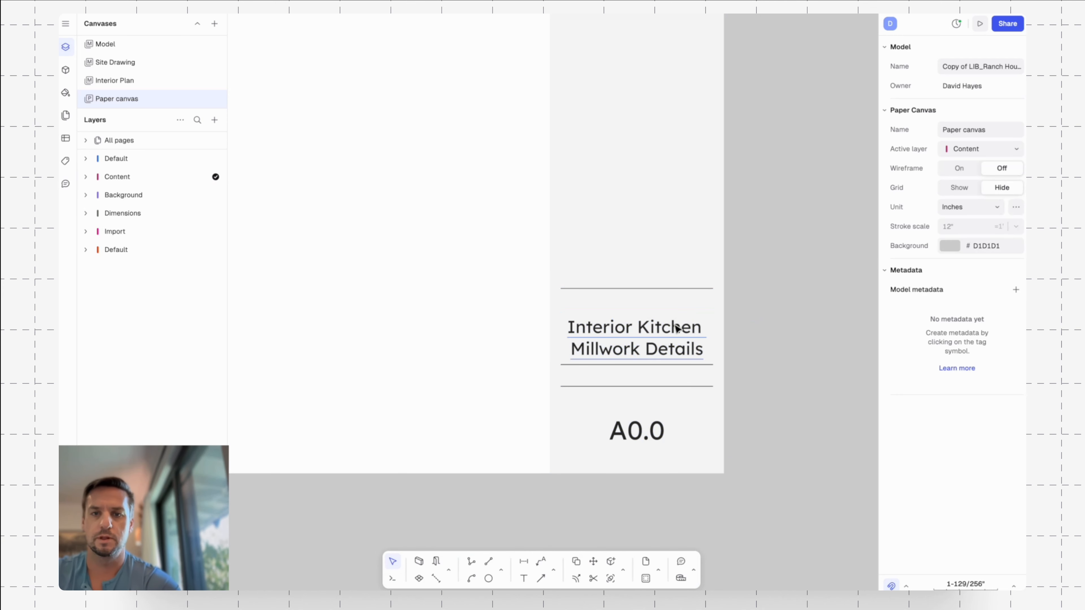
Center the sheet title text vertically between its divider lines using a temporary vertical guide line, and delete the guide.
{"action": "key", "text": "l"}
{"action": "left_click", "coordinate": [713, 289]}
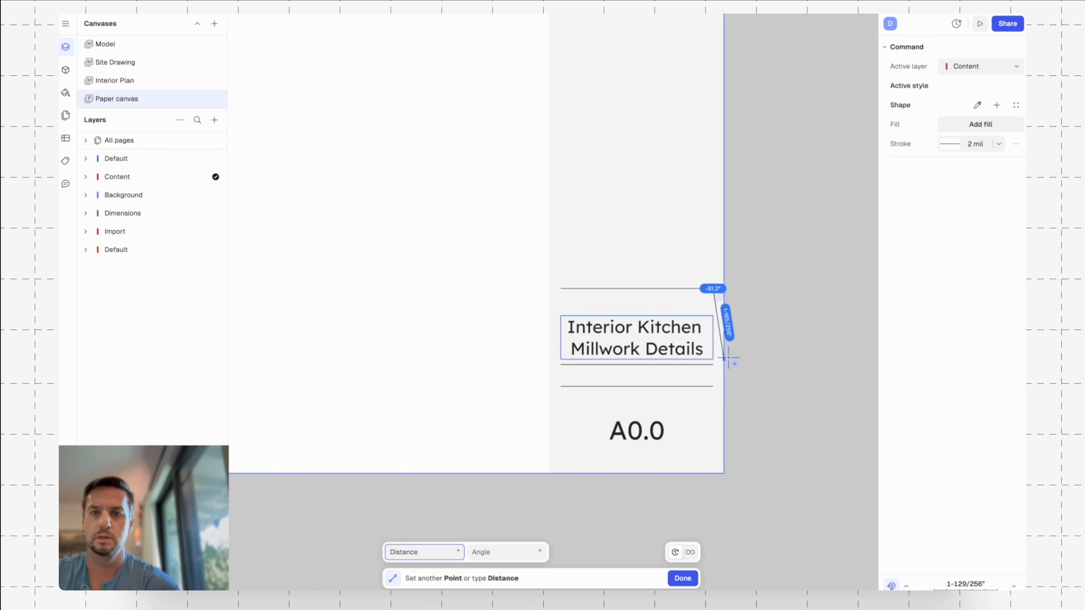
{"action": "left_click", "coordinate": [714, 365]}
{"action": "key", "text": "Escape"}
{"action": "left_click", "coordinate": [667, 330]}
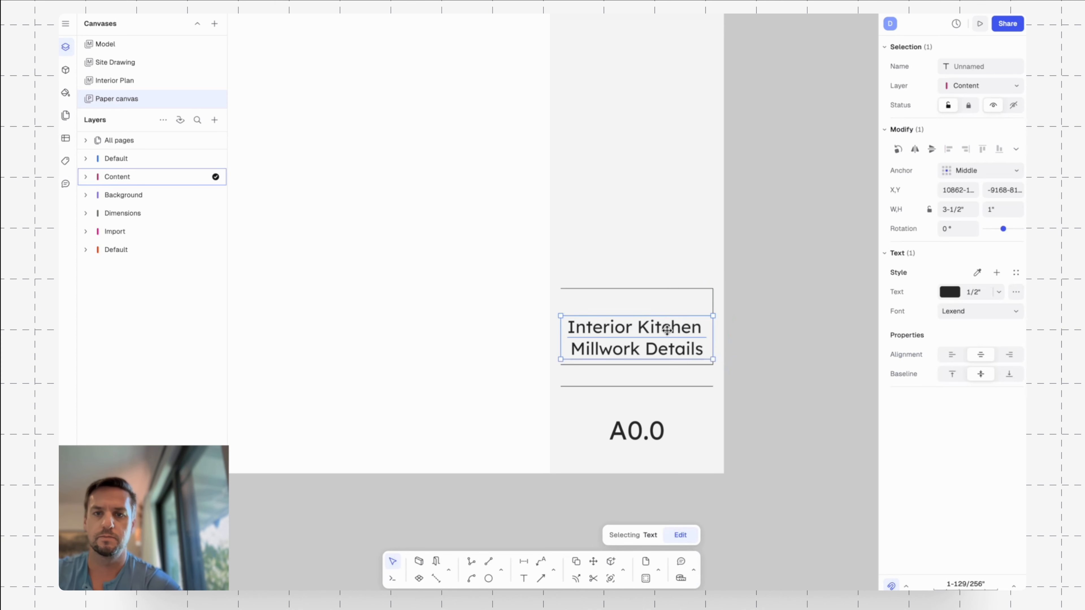
{"action": "left_click_drag", "start_coordinate": [667, 330], "coordinate": [667, 320]}
{"action": "left_click", "coordinate": [716, 300]}
{"action": "left_click", "coordinate": [713, 301]}
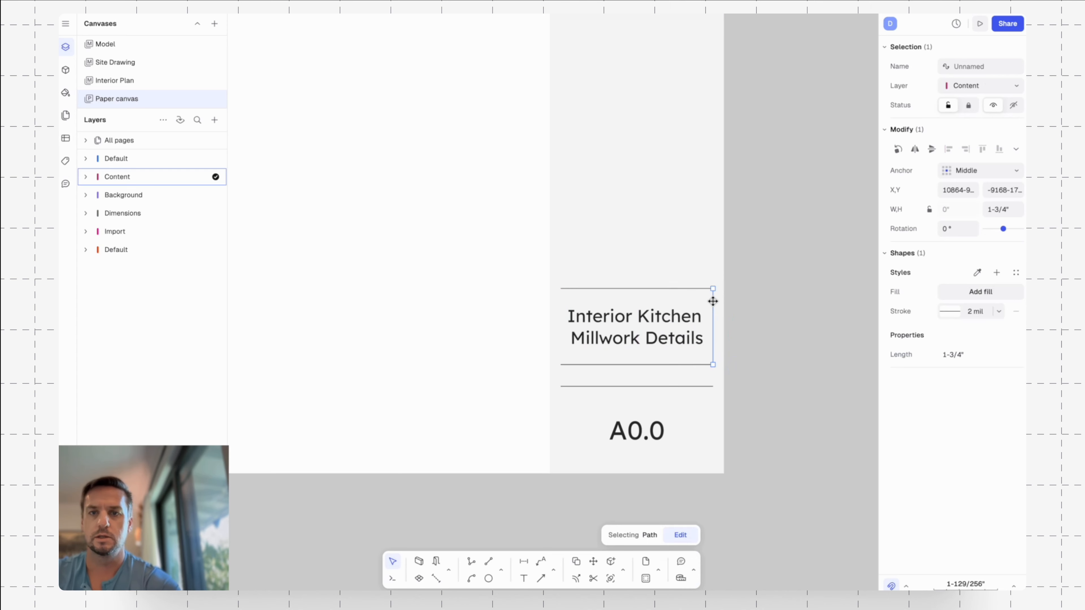
{"action": "key", "text": "Delete"}
Set the size of the Interior Kitchen Millwork Details text to 7/16".
{"action": "scroll", "coordinate": [754, 332], "scroll_direction": "down", "scroll_amount": 5}
{"action": "left_click", "coordinate": [714, 335]}
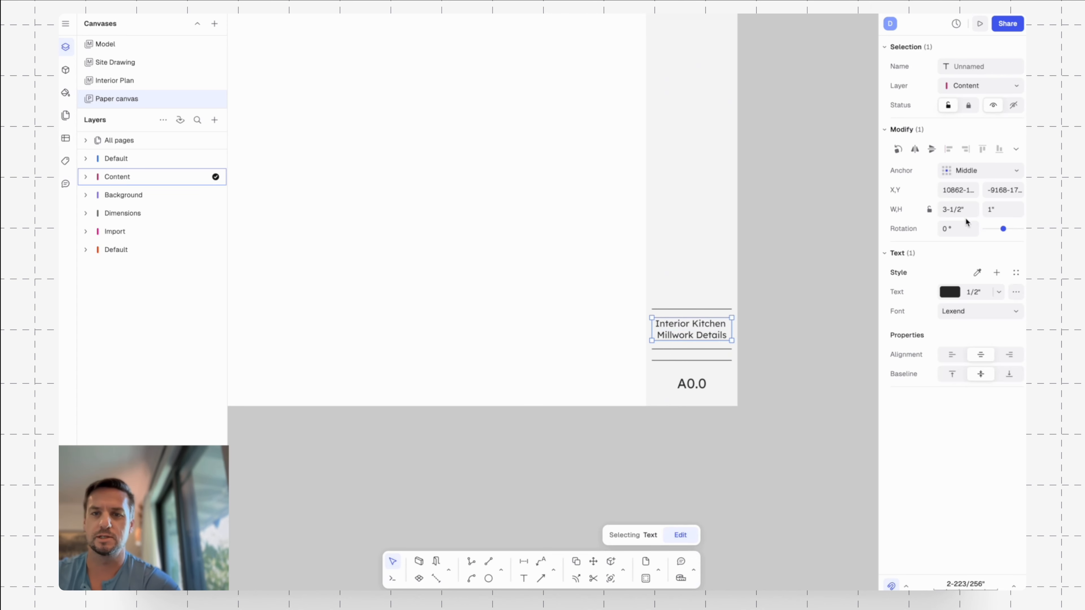
{"action": "left_click", "coordinate": [983, 292]}
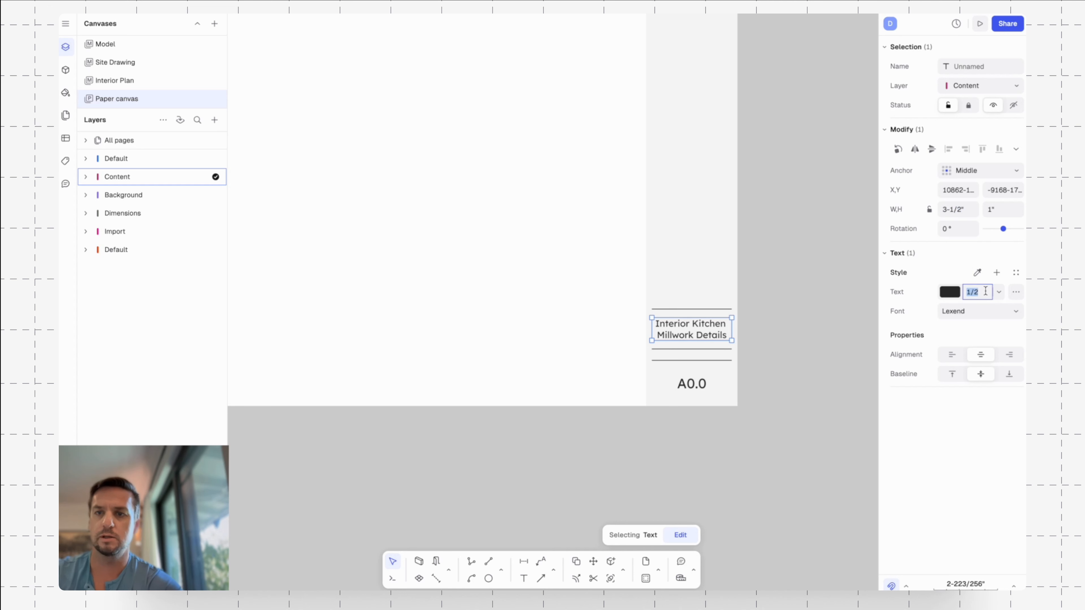
{"action": "type", "text": "3"}
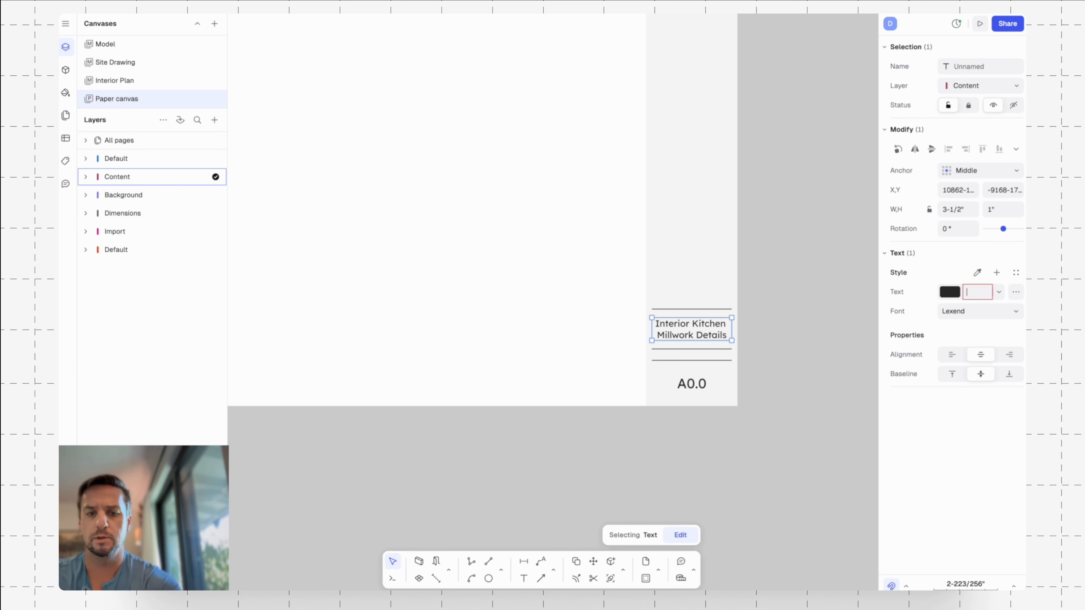
{"action": "key", "text": "Return"}
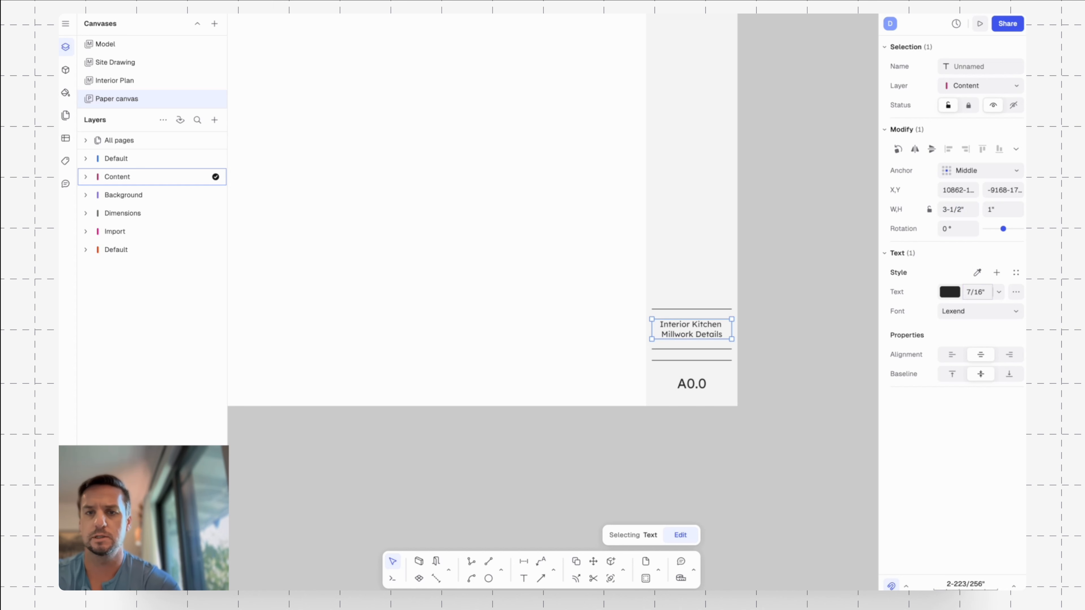
{"action": "key", "text": "Escape"}
Change the Interior Kitchen Millwork Details text to the placeholder Sheet Title.
{"action": "scroll", "coordinate": [782, 315], "scroll_direction": "up", "scroll_amount": 2}
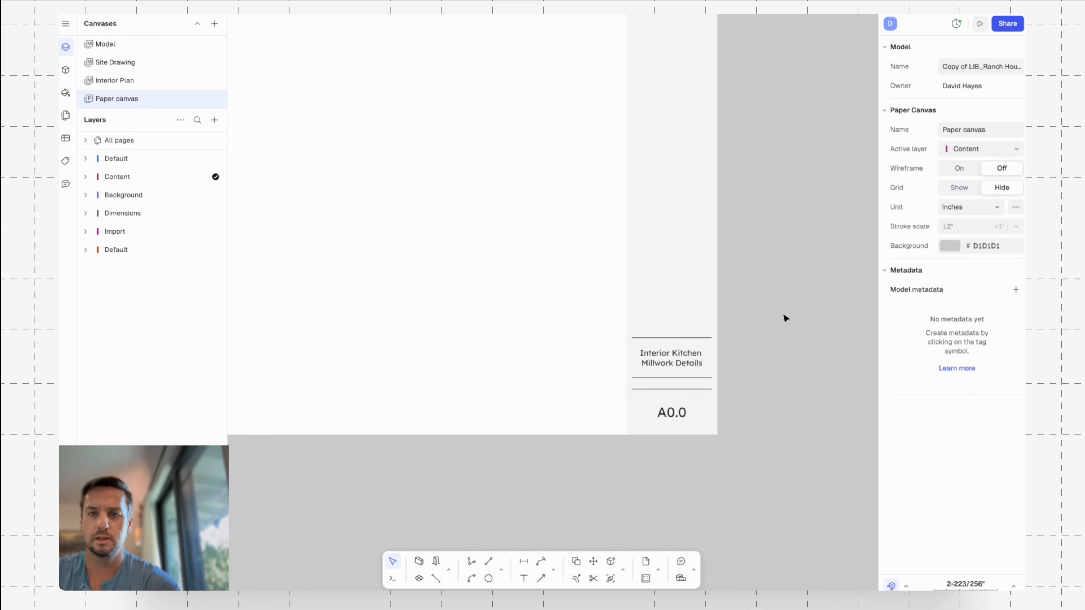
{"action": "double_click", "coordinate": [681, 353]}
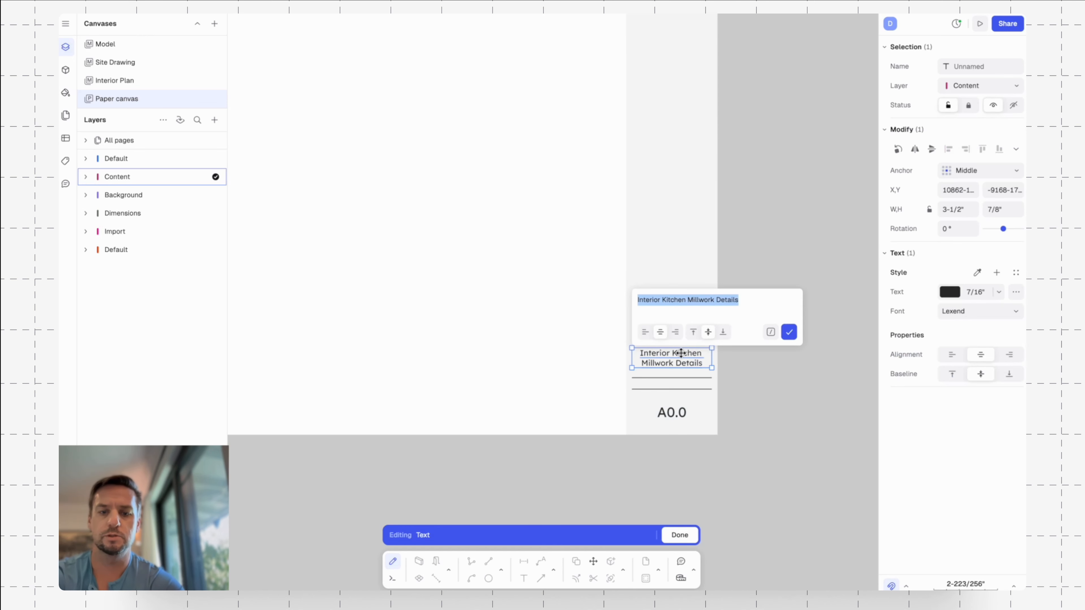
{"action": "type", "text": "Sheet Title"}
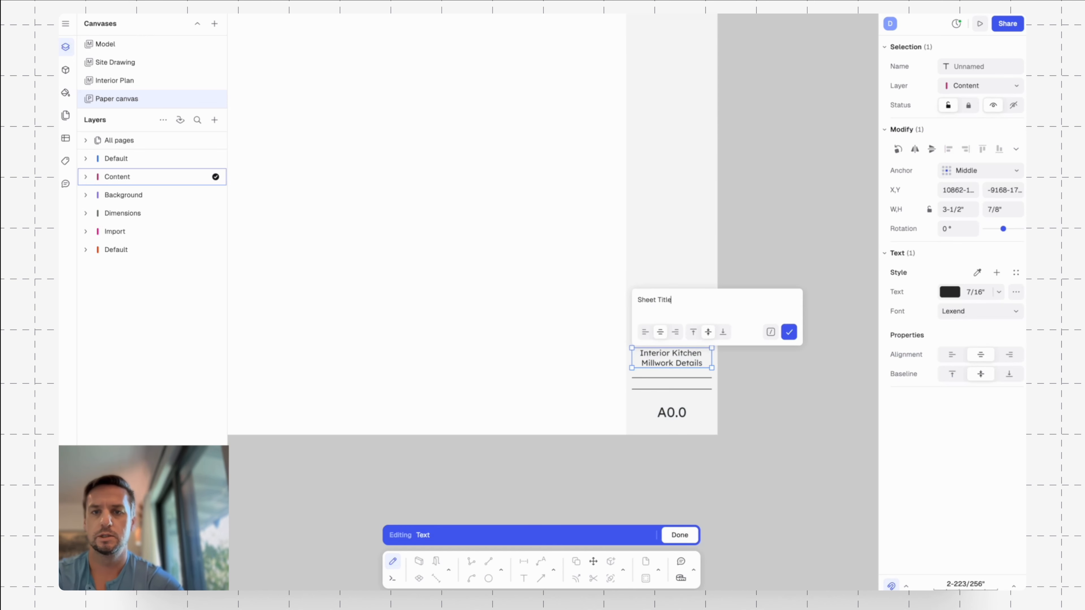
{"action": "key", "text": "Escape"}
{"action": "key", "text": "Escape"}
Copy the address text from below the logo to just under the left end of the divider line above Sheet Title.
{"action": "middle_click_drag", "start_coordinate": [803, 148], "coordinate": [775, 242]}
{"action": "scroll", "coordinate": [775, 242], "scroll_direction": "down", "scroll_amount": 4}
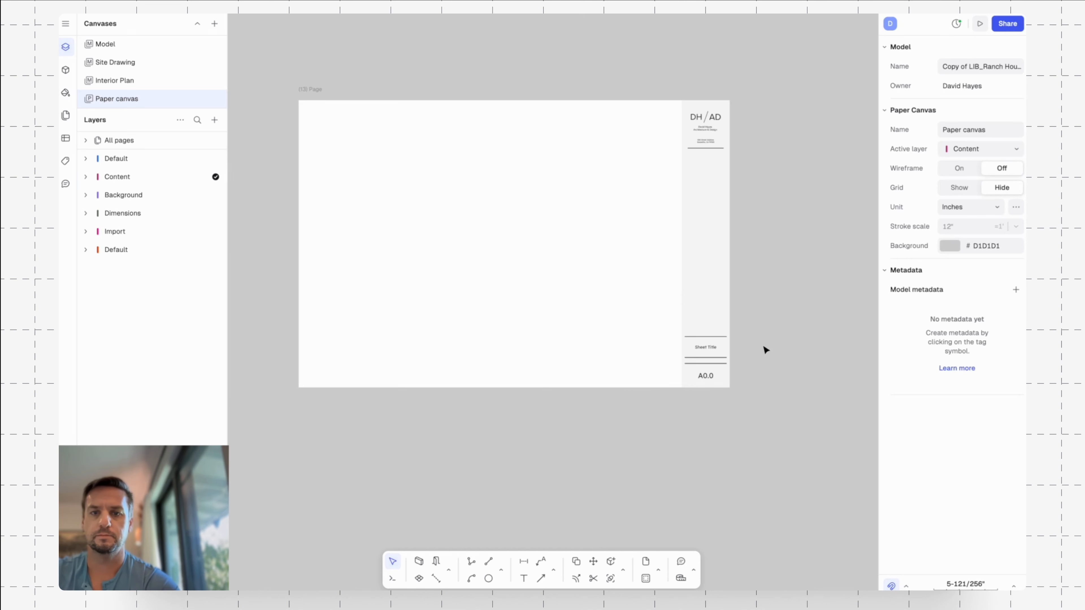
{"action": "middle_click_drag", "start_coordinate": [764, 347], "coordinate": [761, 335]}
{"action": "left_click", "coordinate": [706, 128]}
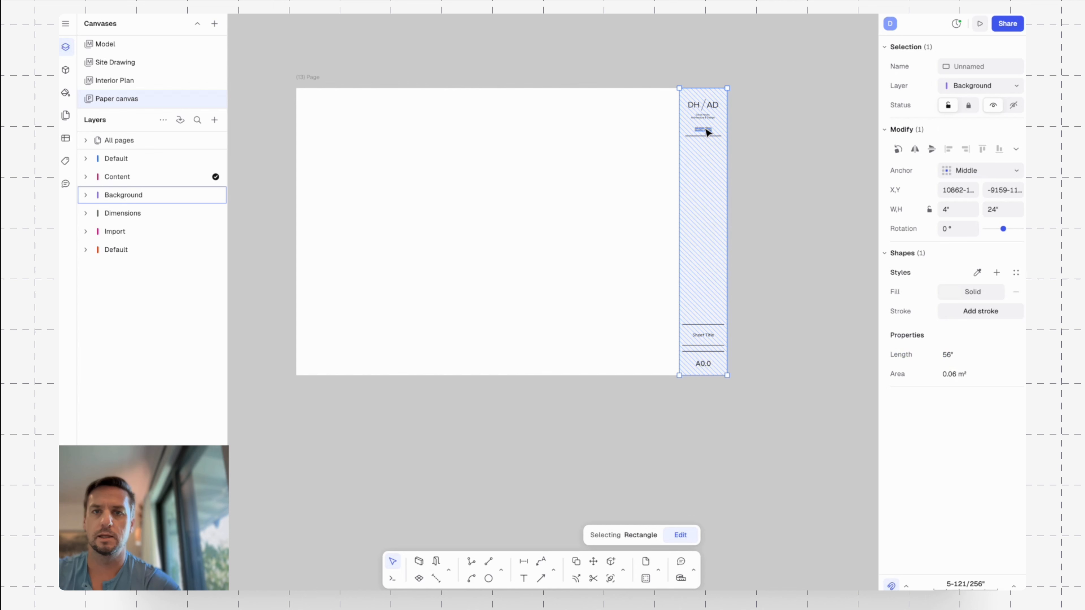
{"action": "left_click", "coordinate": [706, 129]}
{"action": "key", "text": "c"}
{"action": "left_click", "coordinate": [703, 130]}
{"action": "scroll", "coordinate": [687, 310], "scroll_direction": "up", "scroll_amount": 5}
{"action": "scroll", "coordinate": [687, 309], "scroll_direction": "up", "scroll_amount": 2}
{"action": "middle_click_drag", "start_coordinate": [728, 321], "coordinate": [692, 163]}
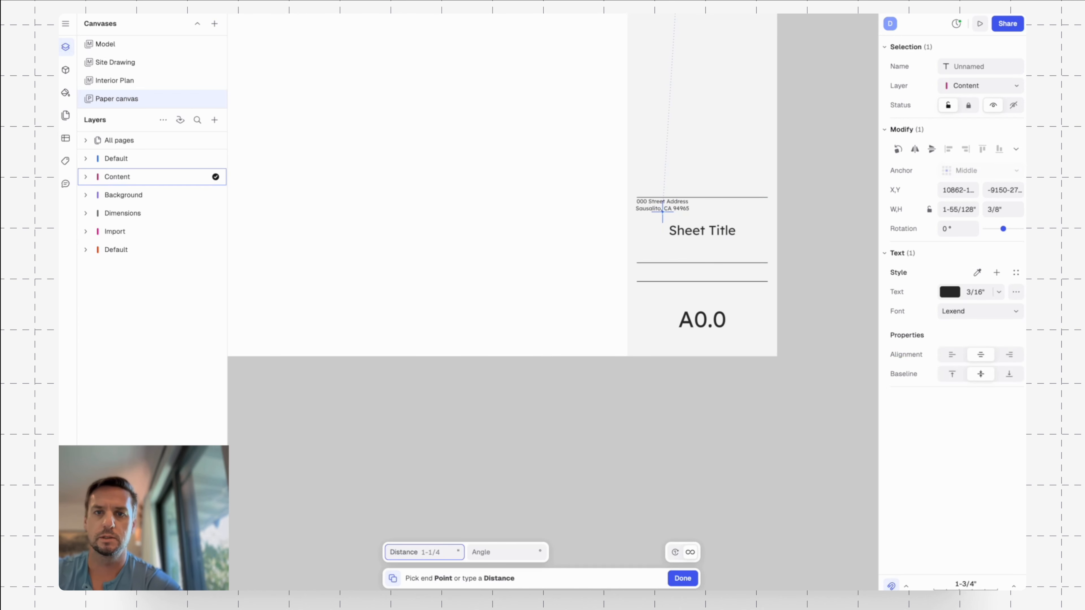
{"action": "left_click", "coordinate": [664, 211]}
{"action": "key", "text": "Escape"}
{"action": "key", "text": "Escape"}
Change the address text copied under the divider line above the large Sheet Title to Sheet Title.
{"action": "double_click", "coordinate": [663, 207]}
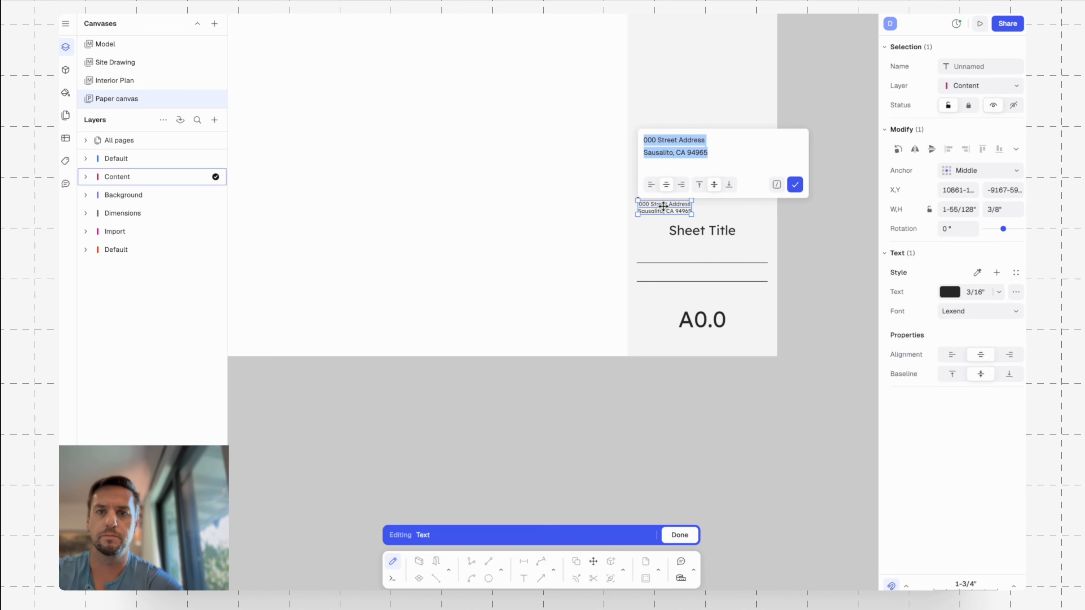
{"action": "type", "text": "S"}
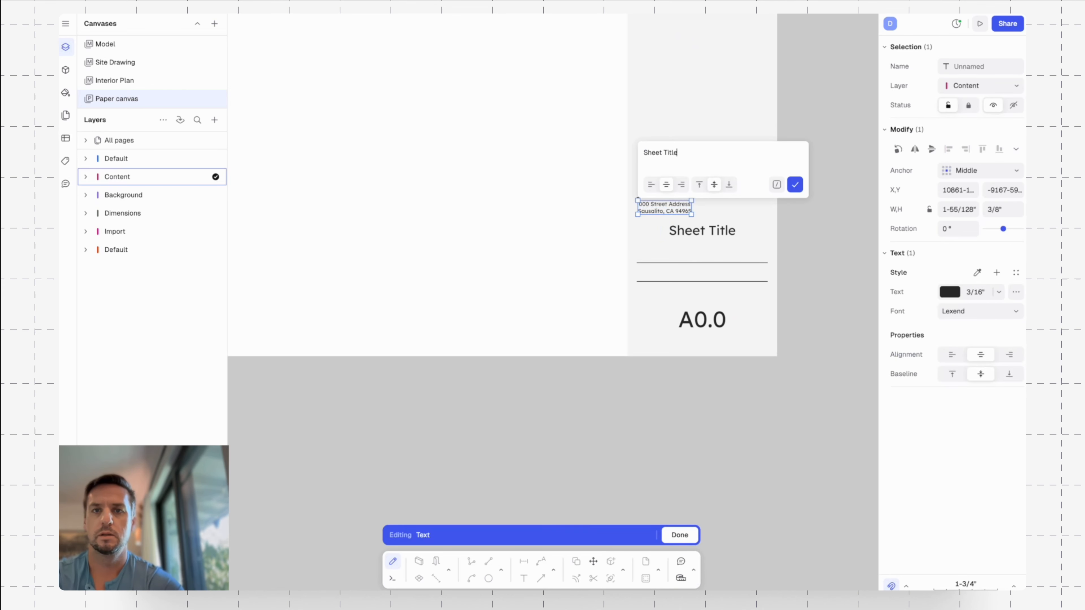
{"action": "type", "text": "heet Title"}
{"action": "key", "text": "Return"}
{"action": "key", "text": "Escape"}
{"action": "scroll", "coordinate": [667, 210], "scroll_direction": "up", "scroll_amount": 2}
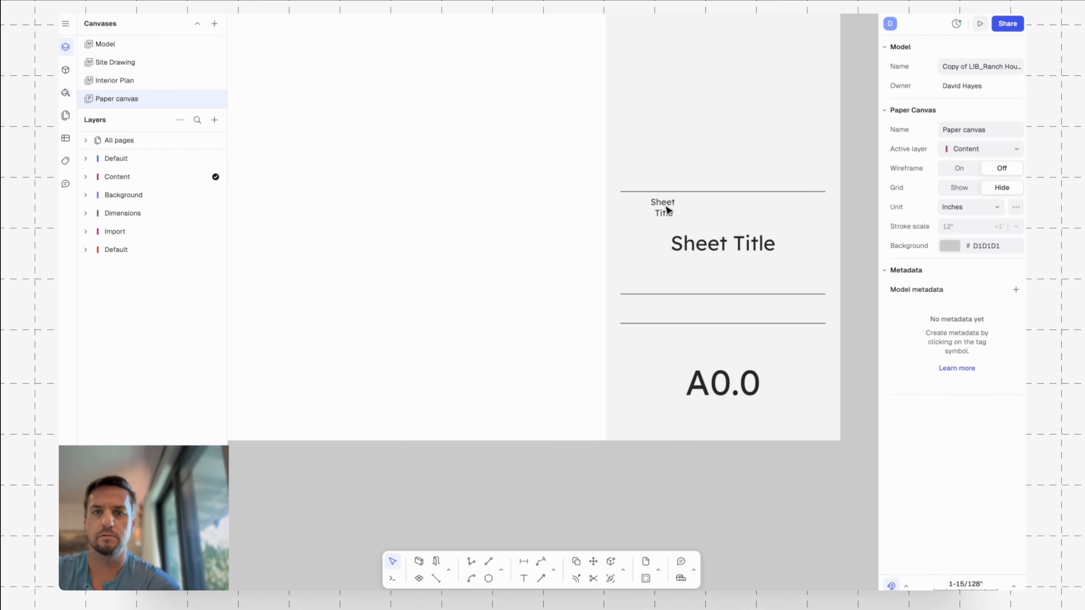
Align the small Sheet Title label left with a top baseline, widen it to about 1-1/2", and place it at the divider line's left end.
{"action": "left_click", "coordinate": [666, 209]}
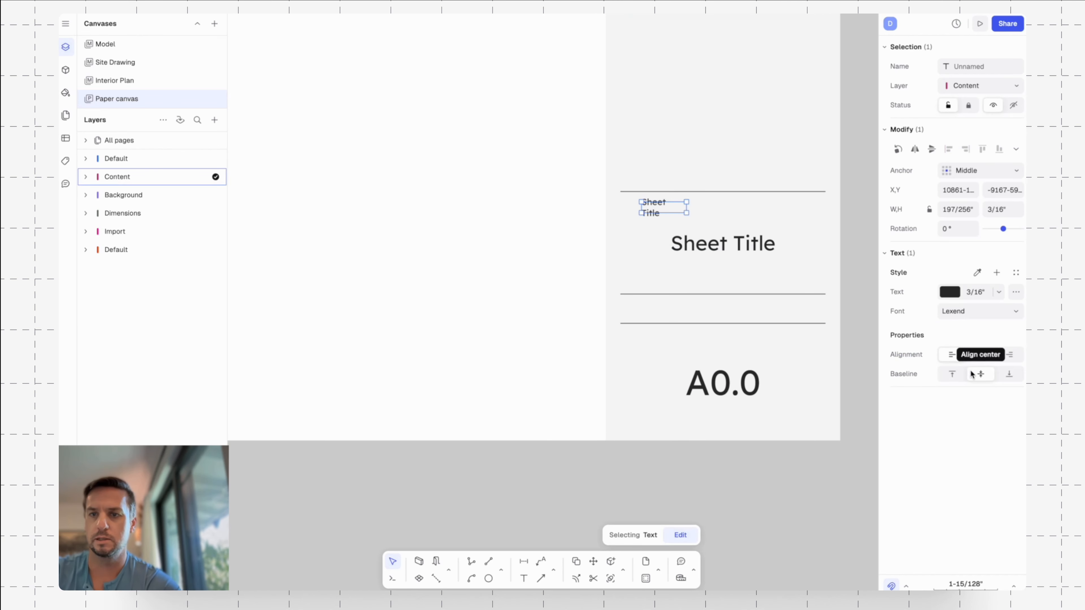
{"action": "left_click", "coordinate": [952, 374]}
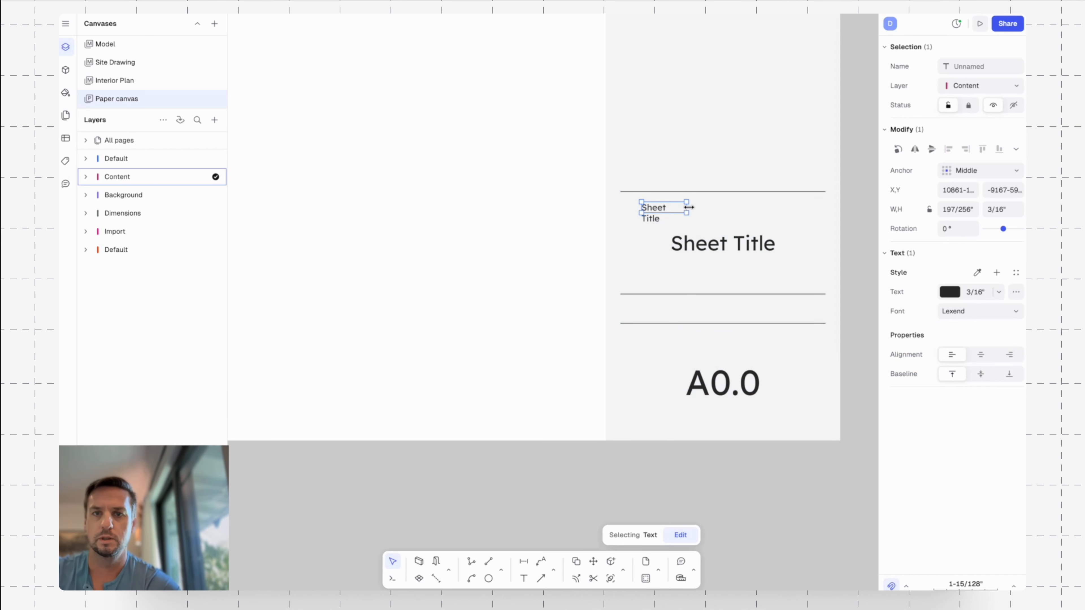
{"action": "left_click_drag", "start_coordinate": [689, 207], "coordinate": [732, 207]}
{"action": "scroll", "coordinate": [664, 208], "scroll_direction": "up", "scroll_amount": 3}
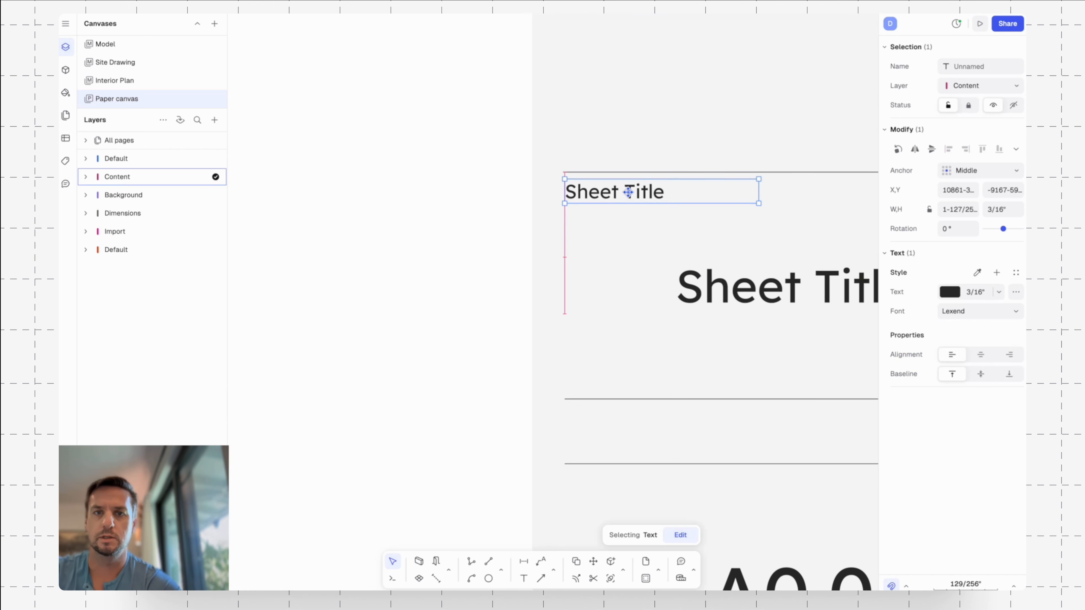
Move the small Sheet Title label 1/16" straight down from the divider line.
{"action": "key", "text": "m"}
{"action": "left_click", "coordinate": [574, 219]}
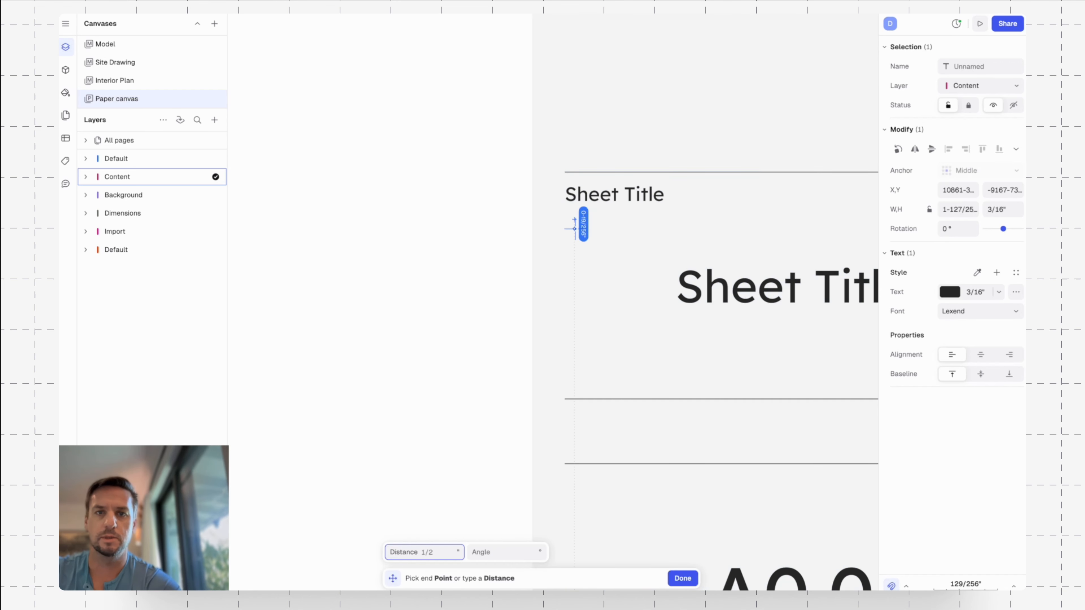
{"action": "type", "text": "1/16"}
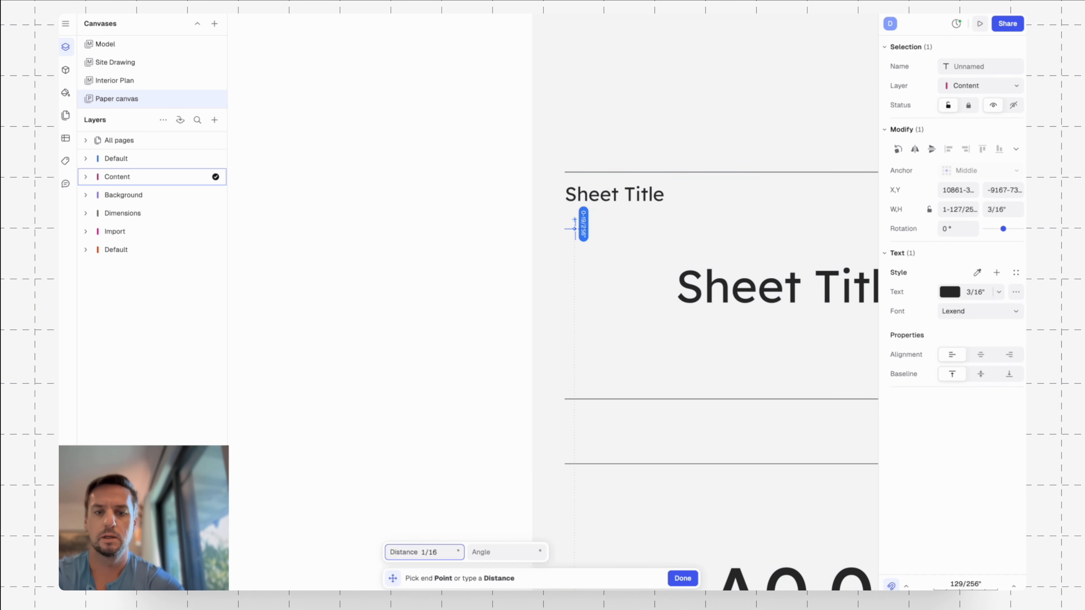
{"action": "key", "text": "Tab"}
{"action": "left_click", "coordinate": [575, 228]}
{"action": "key", "text": "Escape"}
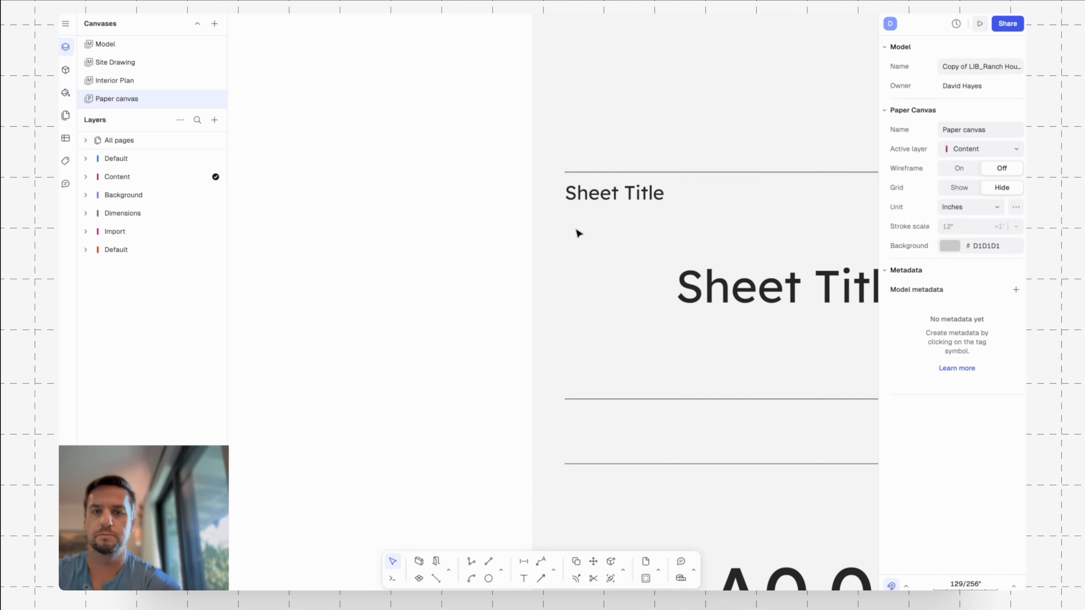
Copy the small Sheet Title label to the same offset below the divider line beneath the large Sheet Title.
{"action": "left_click", "coordinate": [661, 195]}
{"action": "key", "text": "c"}
{"action": "left_click", "coordinate": [718, 170]}
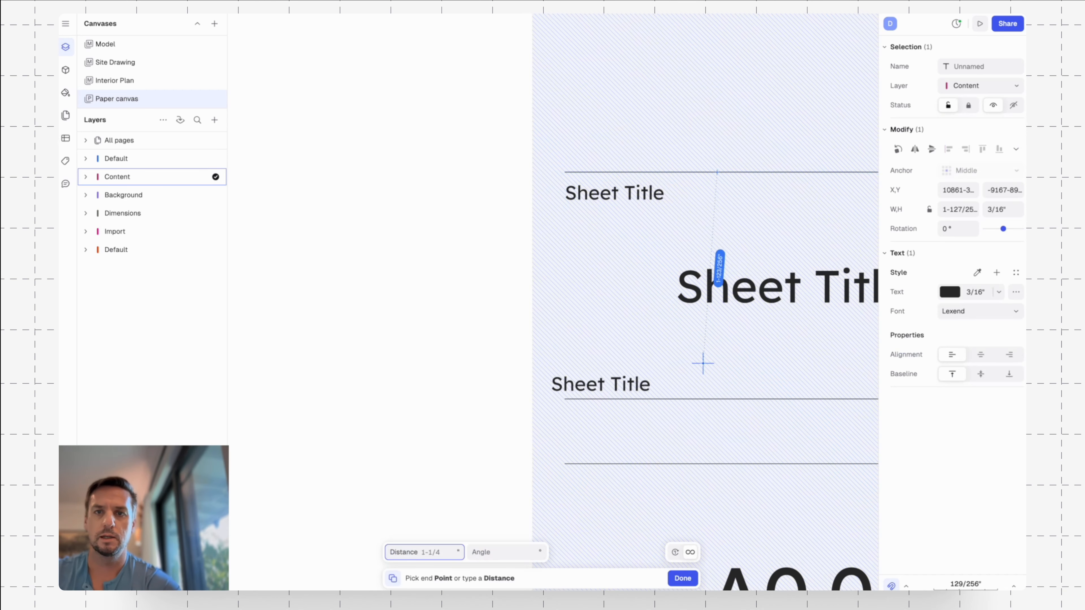
{"action": "left_click", "coordinate": [714, 399]}
{"action": "key", "text": "Escape"}
{"action": "middle_click_drag", "start_coordinate": [781, 371], "coordinate": [752, 209]}
{"action": "key", "text": "Escape"}
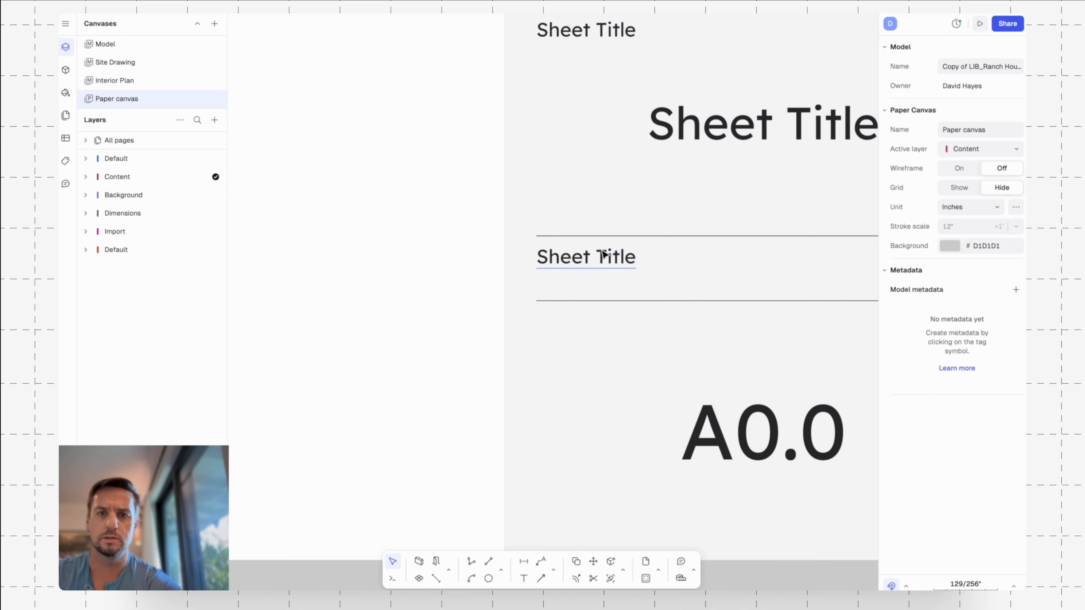
Change the copied label below the large Sheet Title to Scale: As Noted.
{"action": "double_click", "coordinate": [599, 249]}
{"action": "type", "text": "Scale: A"}
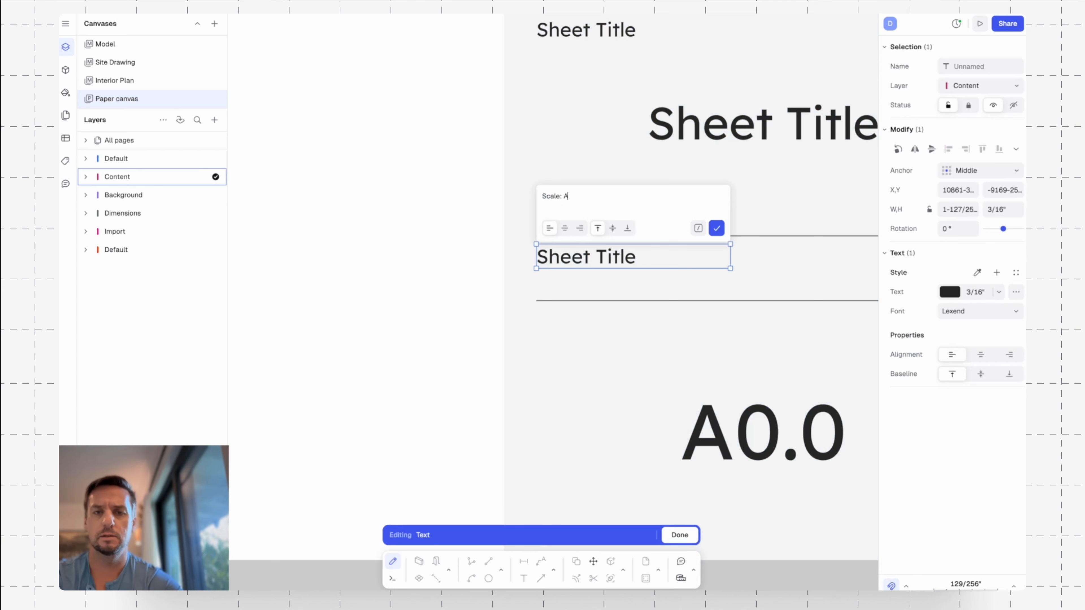
{"action": "type", "text": "d"}
{"action": "key", "text": "Escape"}
{"action": "key", "text": "Escape"}
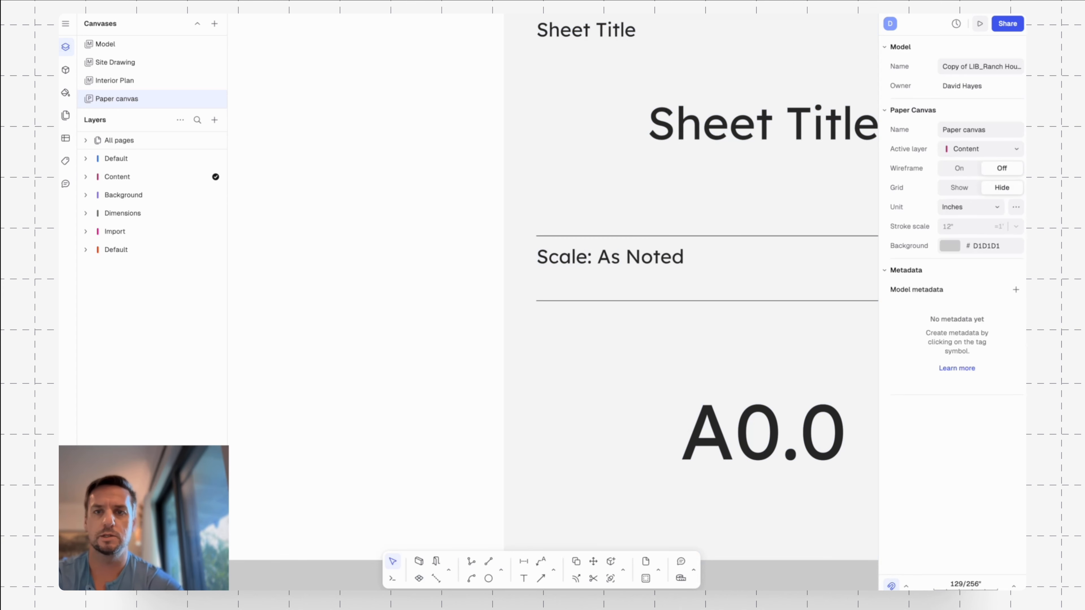
Copy the Scale: As Noted label to the same offset below the divider line above A0.0.
{"action": "scroll", "coordinate": [760, 197], "scroll_direction": "down", "scroll_amount": 3}
{"action": "middle_click_drag", "start_coordinate": [730, 213], "coordinate": [669, 159]}
{"action": "left_click", "coordinate": [634, 192]}
{"action": "key", "text": "c"}
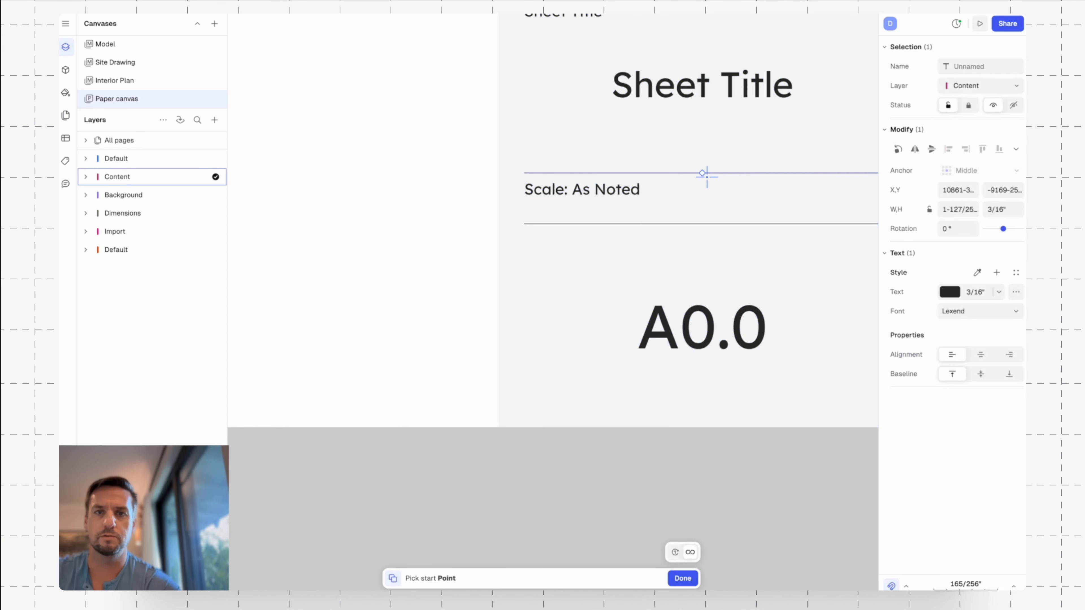
{"action": "left_click", "coordinate": [705, 175]}
{"action": "left_click", "coordinate": [703, 223]}
Change the copied label above A0.0 to Sheet Number.
{"action": "double_click", "coordinate": [613, 236]}
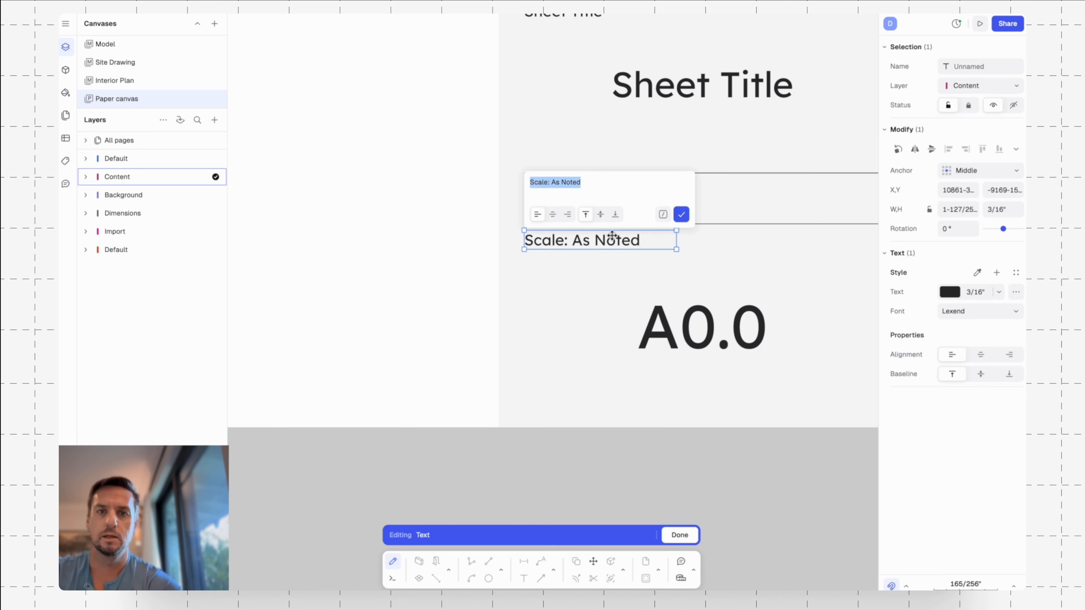
{"action": "type", "text": "Sheet Numb"}
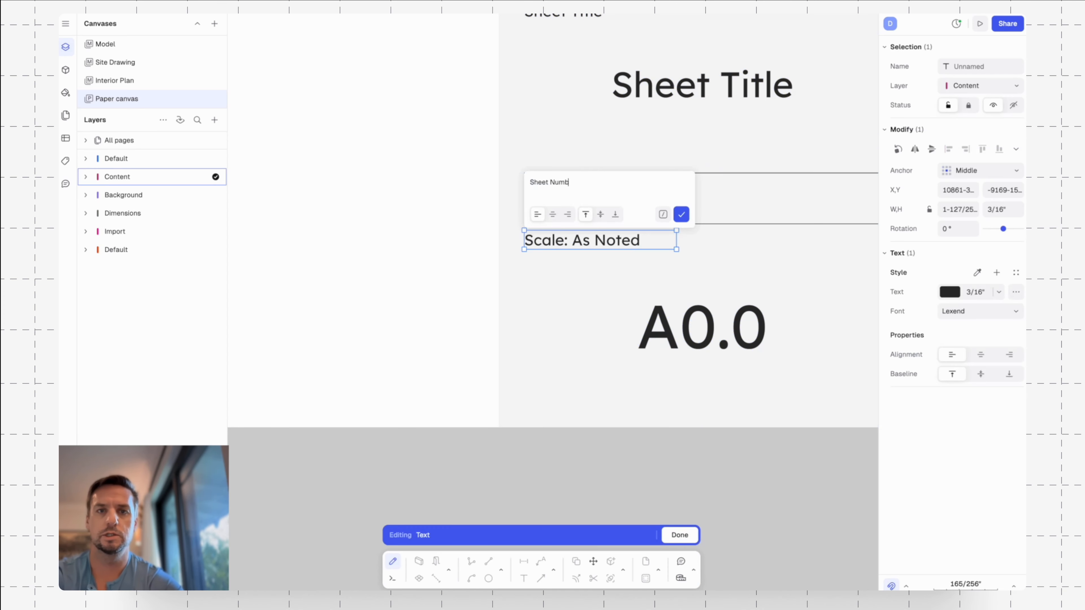
{"action": "type", "text": "er"}
{"action": "key", "text": "Escape"}
{"action": "key", "text": "Escape"}
Review the whole side strip and examine the issued sets table in the Building Permit Template's title block as a reference.
{"action": "scroll", "coordinate": [761, 202], "scroll_direction": "down", "scroll_amount": 5}
{"action": "middle_click_drag", "start_coordinate": [813, 101], "coordinate": [710, 250]}
{"action": "scroll", "coordinate": [713, 258], "scroll_direction": "down", "scroll_amount": 3}
{"action": "left_click_drag", "start_coordinate": [758, 313], "coordinate": [755, 285]}
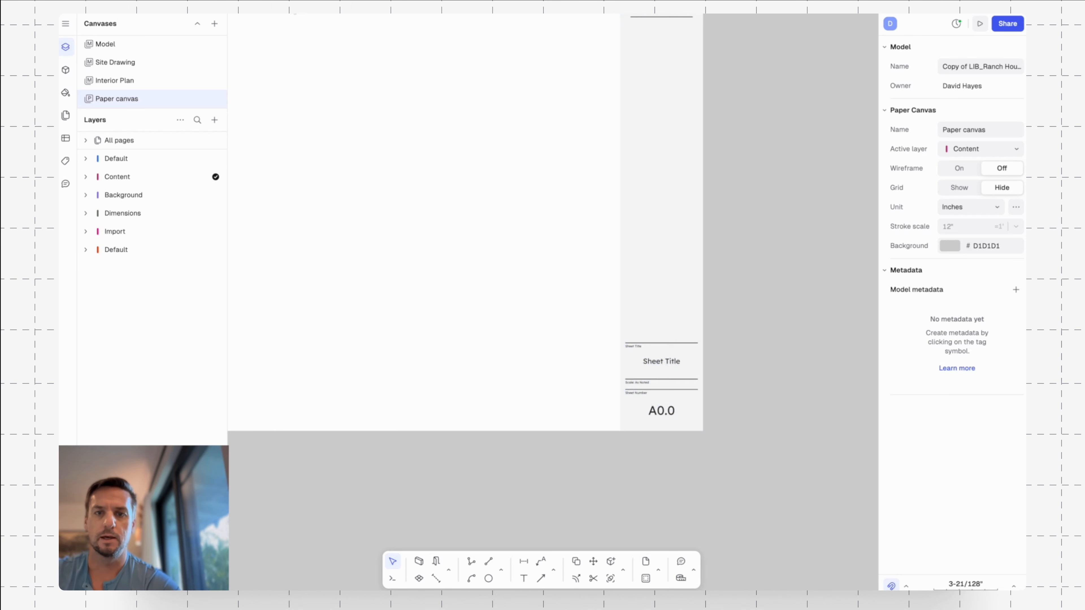
{"action": "scroll", "coordinate": [696, 254], "scroll_direction": "up", "scroll_amount": 3}
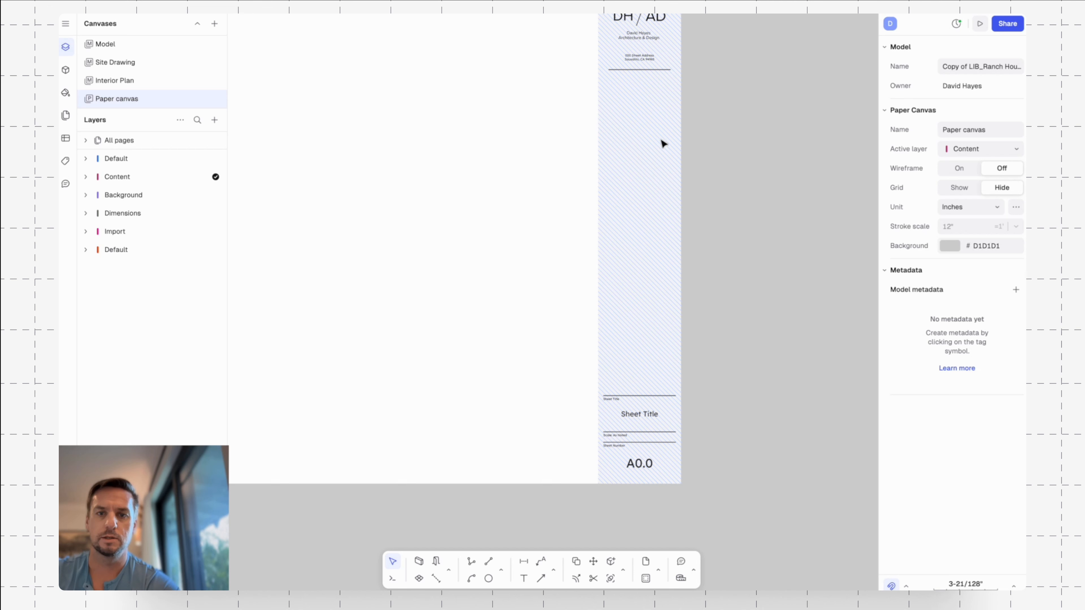
{"action": "scroll", "coordinate": [734, 298], "scroll_direction": "down", "scroll_amount": 1}
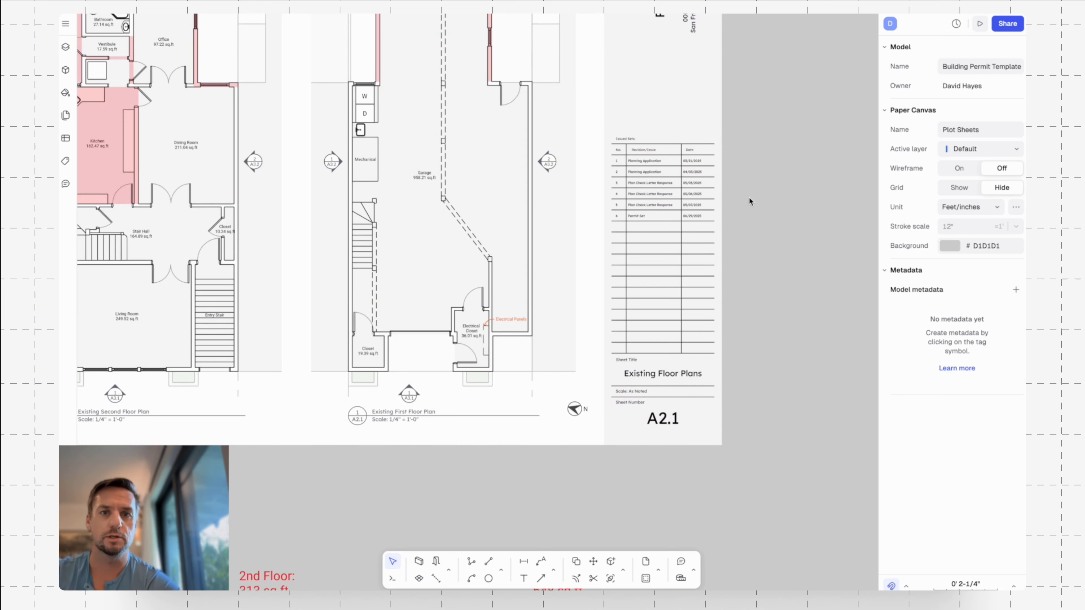
{"action": "scroll", "coordinate": [704, 223], "scroll_direction": "up", "scroll_amount": 1}
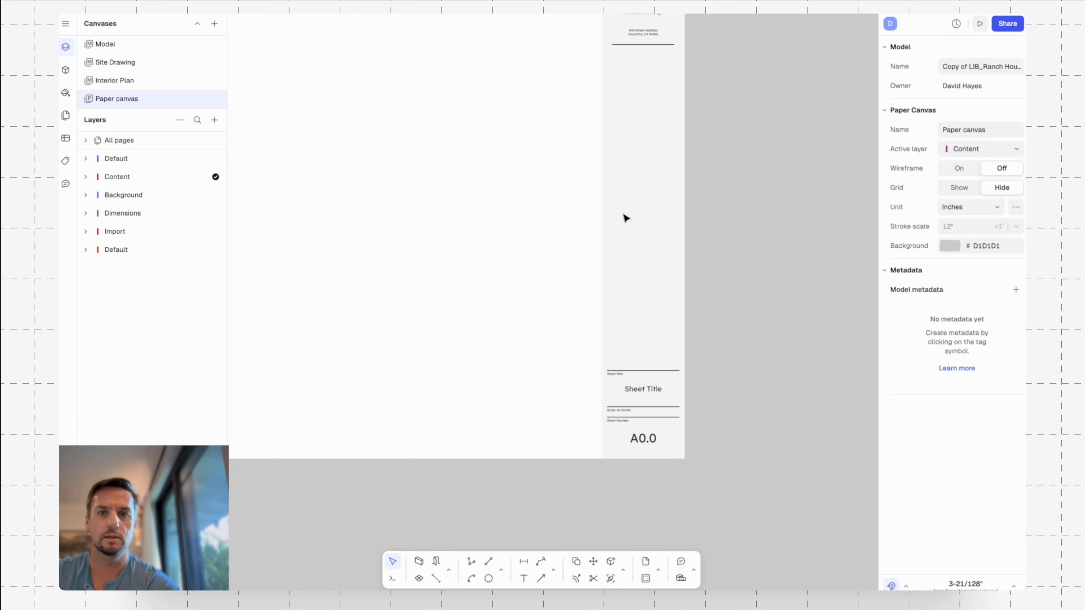
{"action": "left_click", "coordinate": [660, 370]}
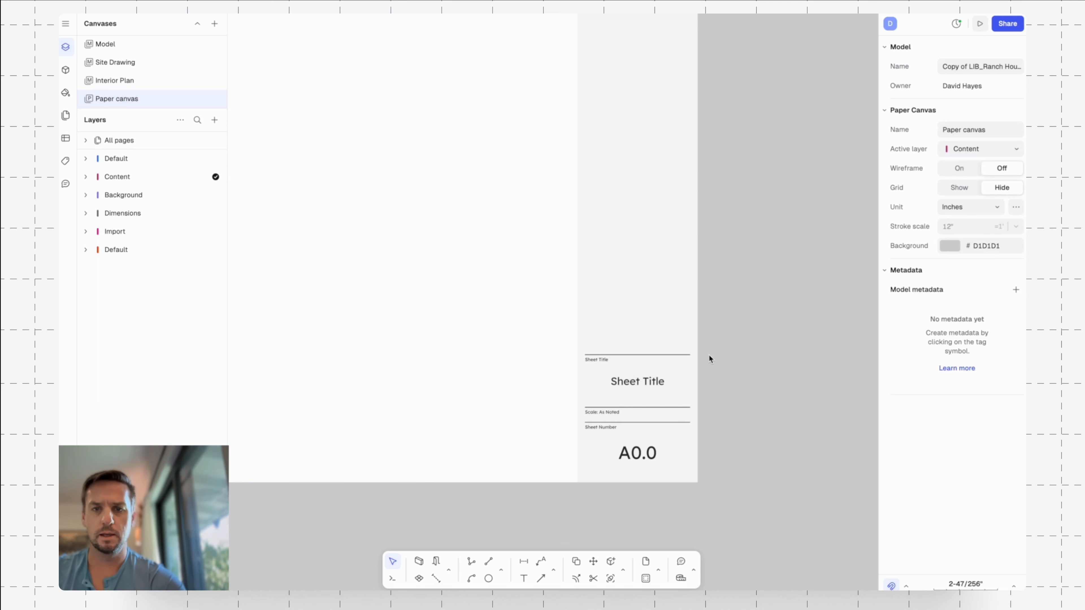
Array the divider line above Sheet Title straight up with 20 copies spaced 3/8" apart.
{"action": "left_click", "coordinate": [684, 355]}
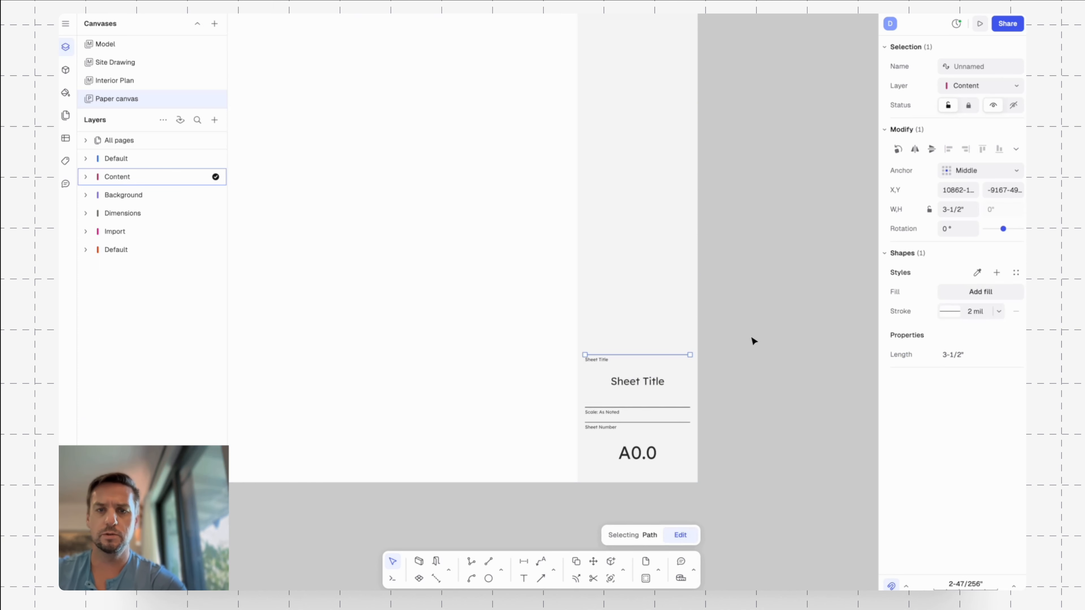
{"action": "type", "text": "arra"}
{"action": "key", "text": "Return"}
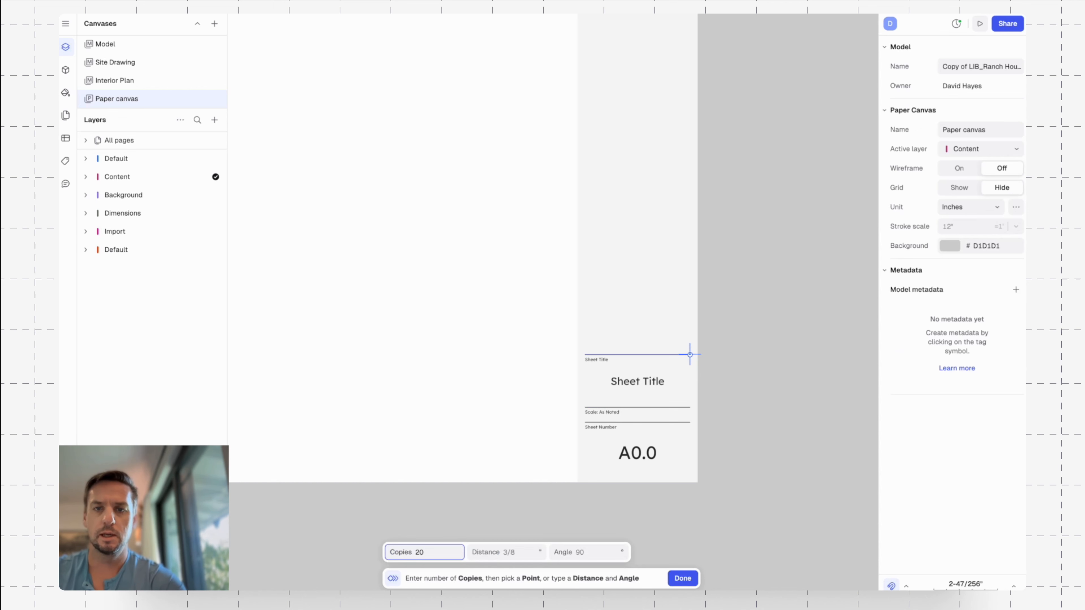
{"action": "key", "text": "Tab"}
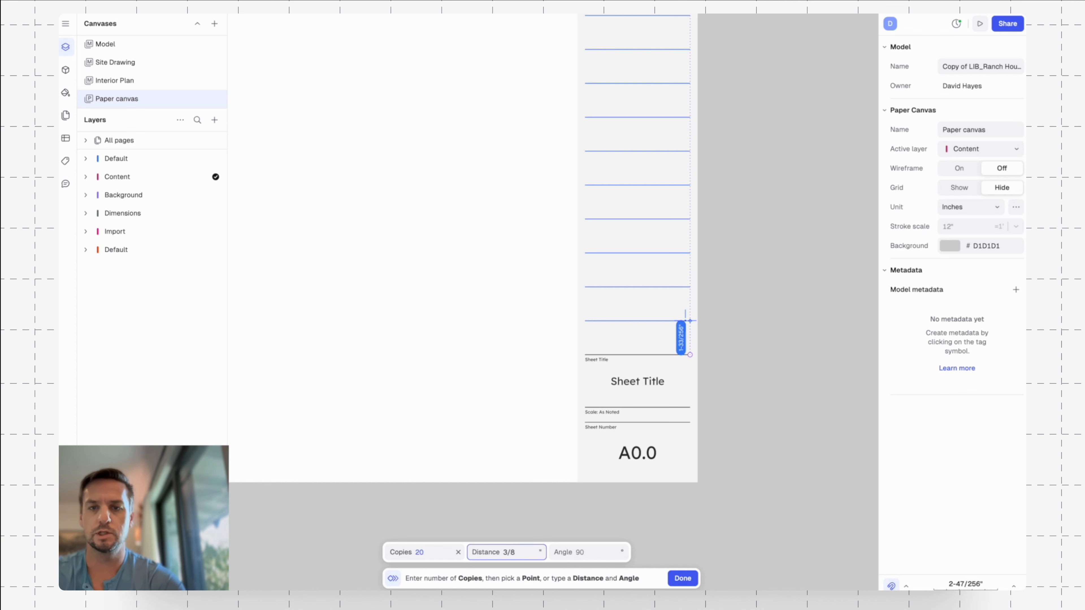
{"action": "type", "text": "3/8\""}
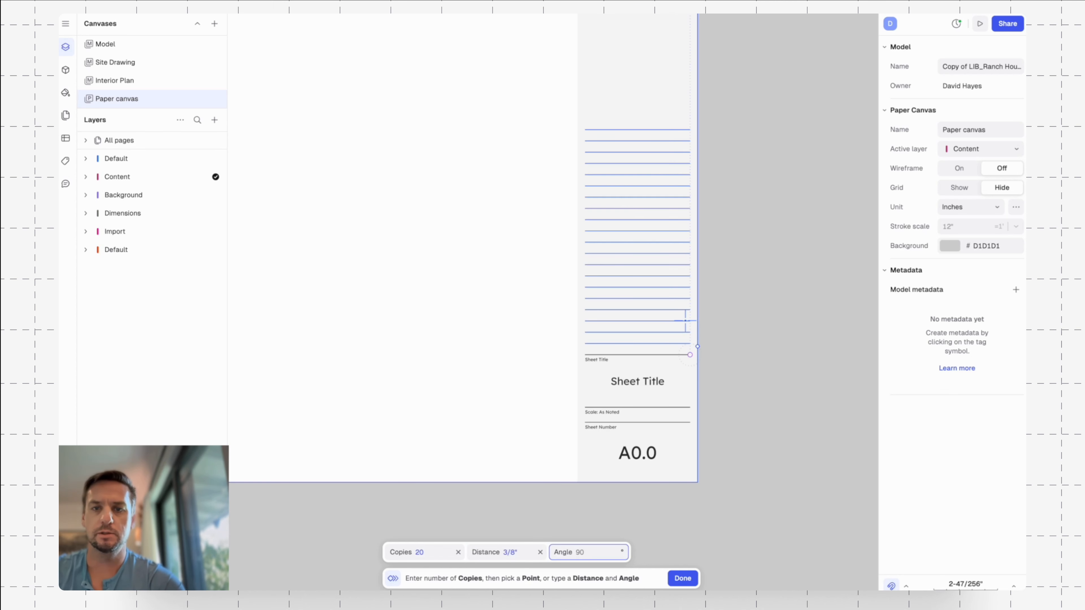
{"action": "key", "text": "Tab"}
{"action": "key", "text": "Return"}
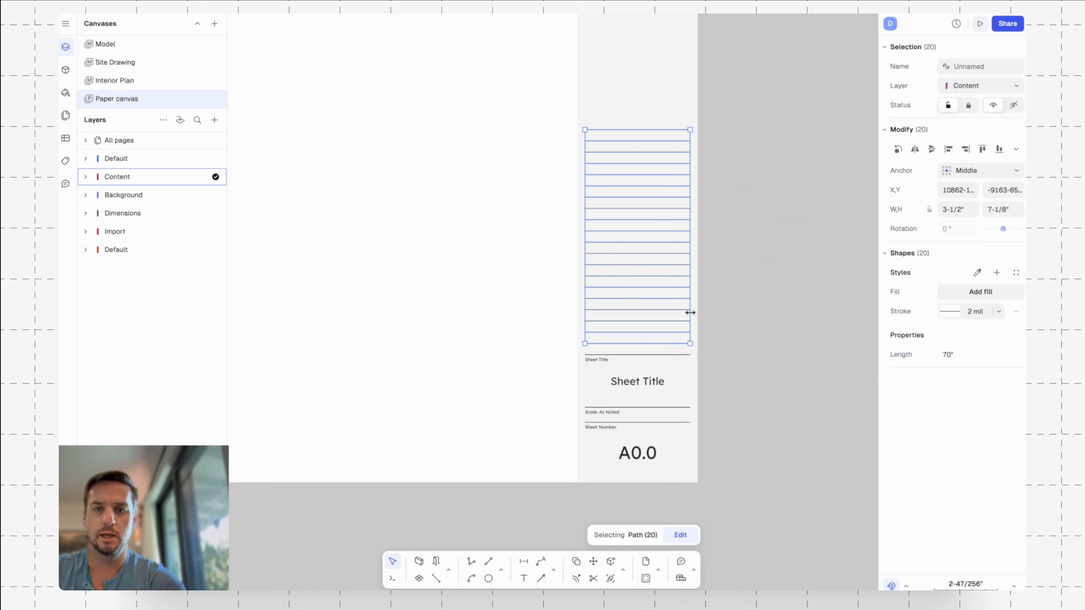
{"action": "key", "text": "Escape"}
Copy the small Sheet Title label to just above the top line of the arrayed rows.
{"action": "left_click", "coordinate": [603, 364]}
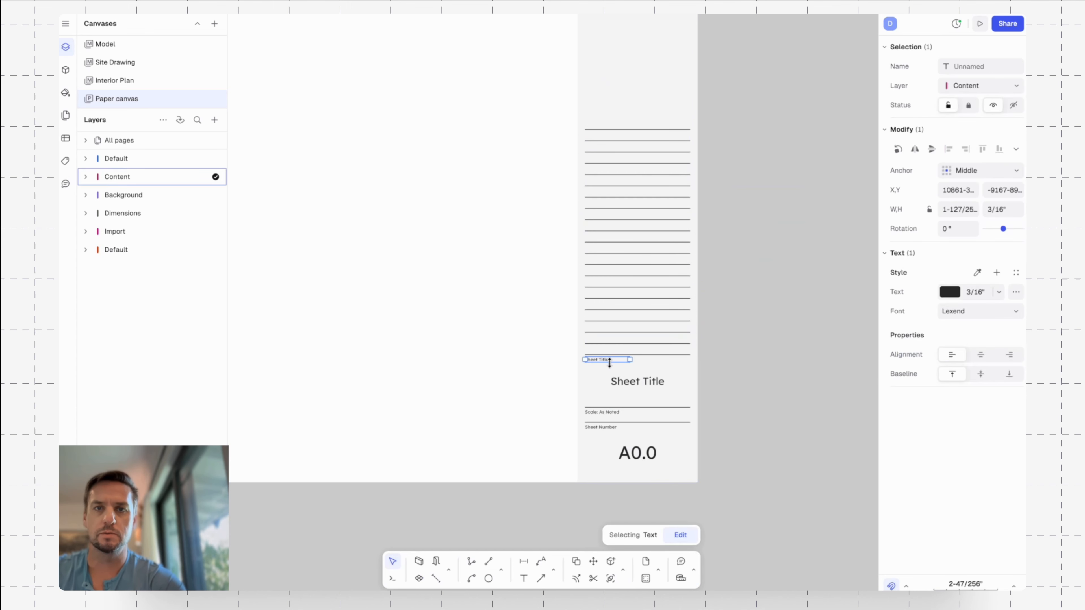
{"action": "key", "text": "c"}
{"action": "left_click", "coordinate": [608, 361]}
{"action": "left_click", "coordinate": [608, 128]}
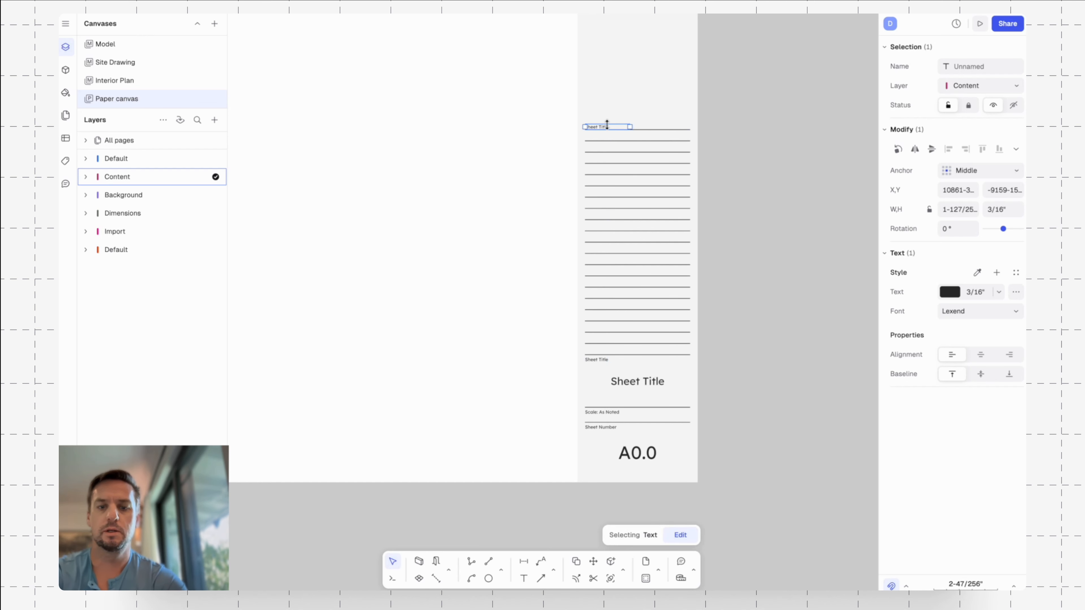
Change the label above the top row line to Issued Drawing Sets and widen its text box to about 2-9/64".
{"action": "scroll", "coordinate": [604, 128], "scroll_direction": "up", "scroll_amount": 5}
{"action": "key", "text": "Escape"}
{"action": "double_click", "coordinate": [603, 135]}
{"action": "key", "text": "BackSpace"}
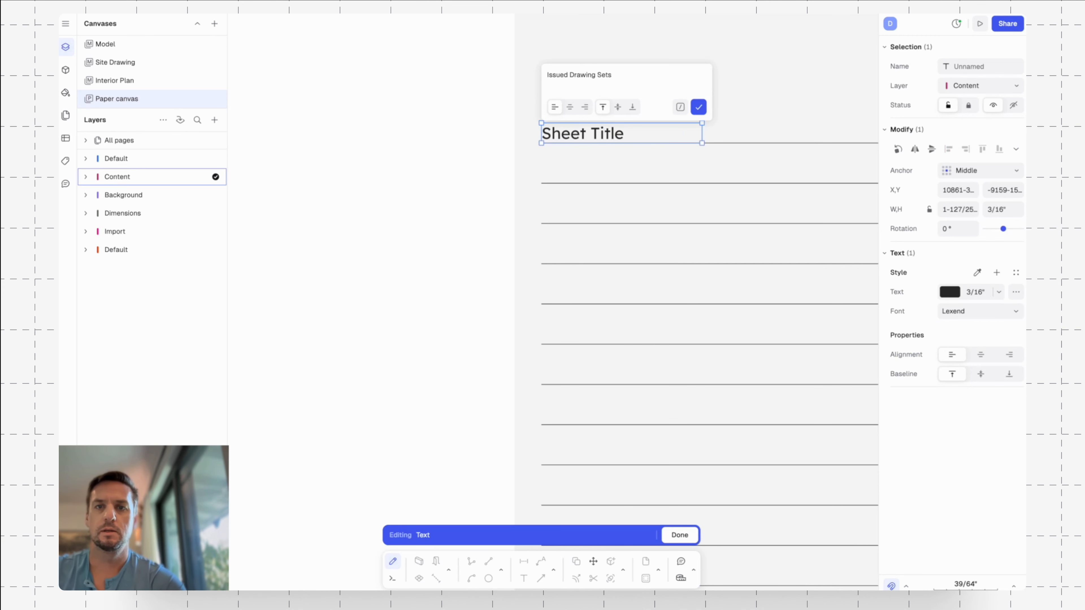
{"action": "key", "text": "Return"}
{"action": "left_click_drag", "start_coordinate": [702, 132], "coordinate": [773, 130]}
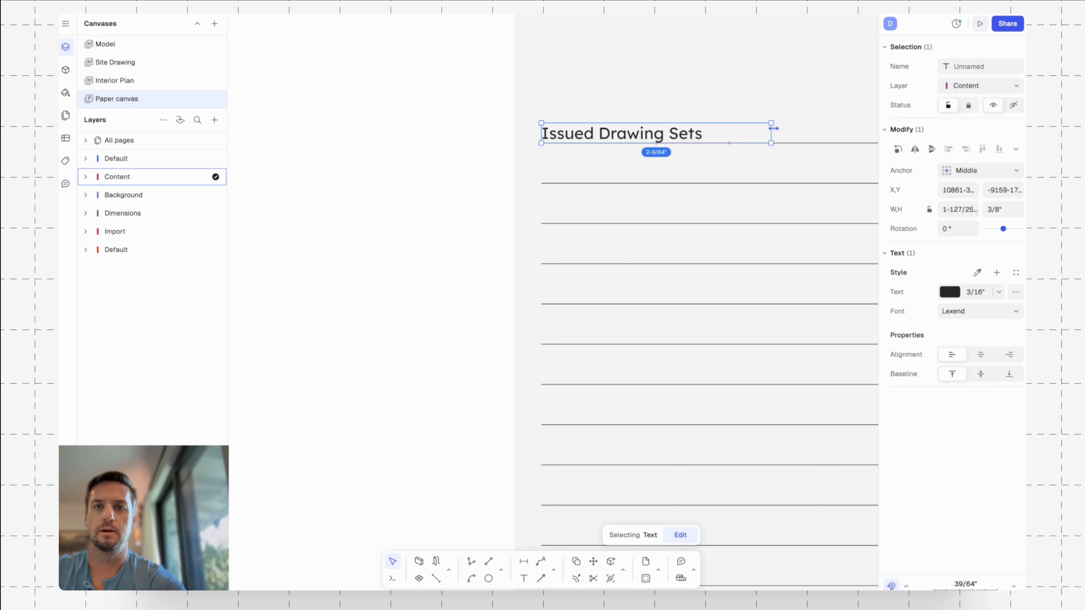
{"action": "key", "text": "Escape"}
Move the Issued Drawing Sets label slightly up to leave a gap above the top row line.
{"action": "scroll", "coordinate": [678, 96], "scroll_direction": "down", "scroll_amount": 4}
{"action": "scroll", "coordinate": [678, 97], "scroll_direction": "down", "scroll_amount": 5}
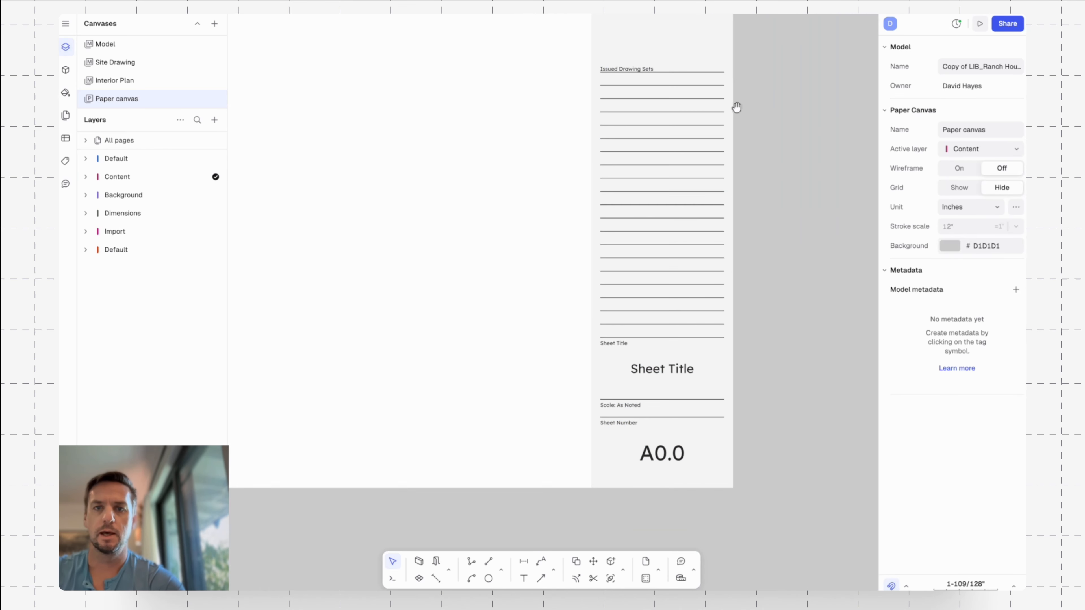
{"action": "scroll", "coordinate": [743, 206], "scroll_direction": "down", "scroll_amount": 5}
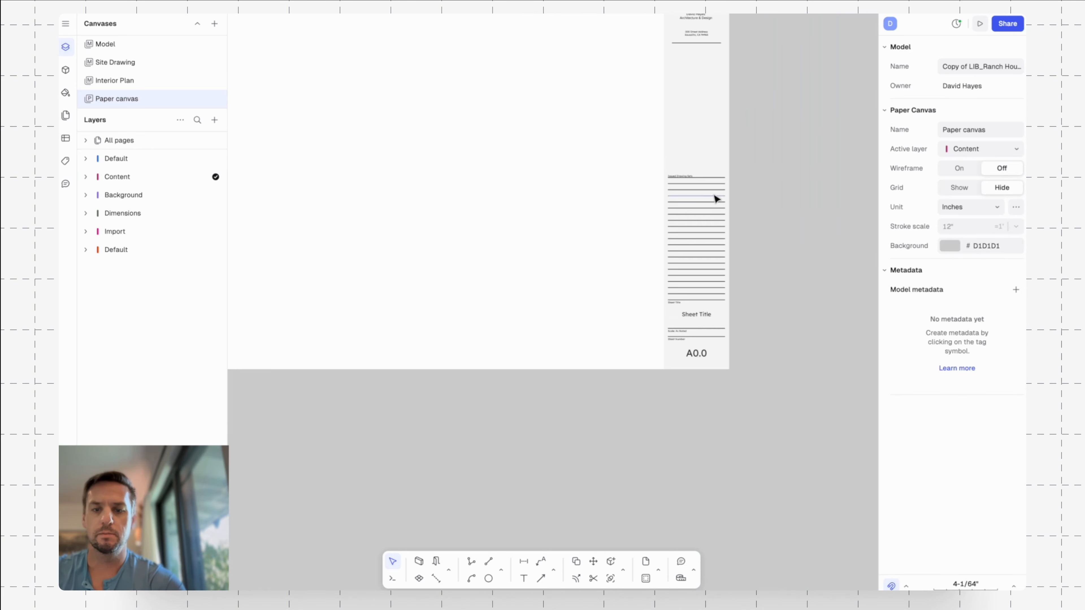
{"action": "scroll", "coordinate": [717, 199], "scroll_direction": "up", "scroll_amount": 6}
{"action": "left_click", "coordinate": [670, 156]}
{"action": "scroll", "coordinate": [687, 155], "scroll_direction": "up", "scroll_amount": 4}
{"action": "type", "text": "m"}
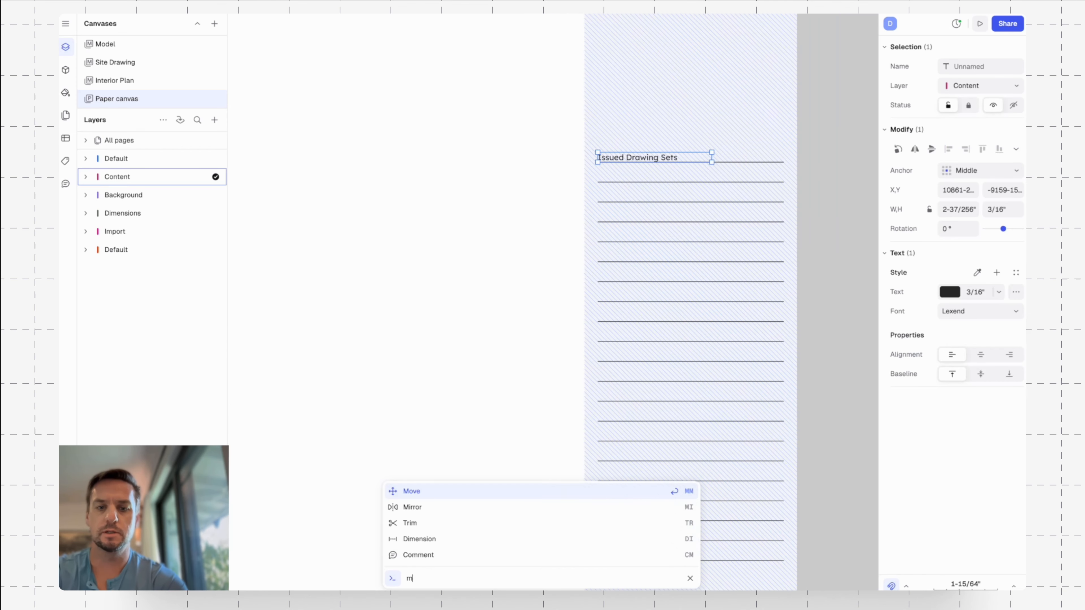
{"action": "key", "text": "Return"}
{"action": "left_click", "coordinate": [814, 218]}
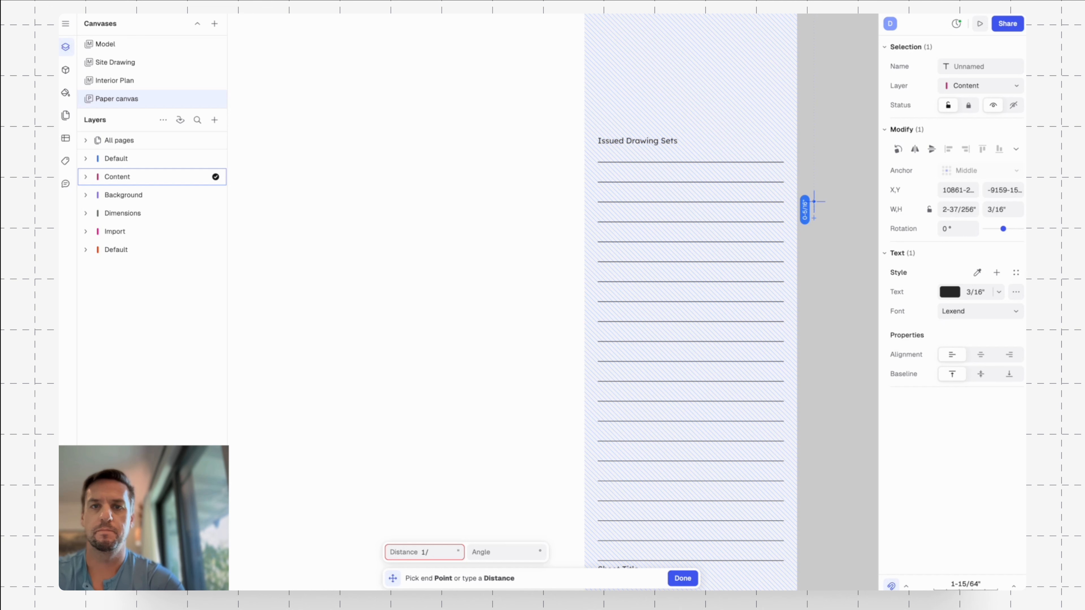
{"action": "key", "text": "Tab"}
{"action": "key", "text": "Return"}
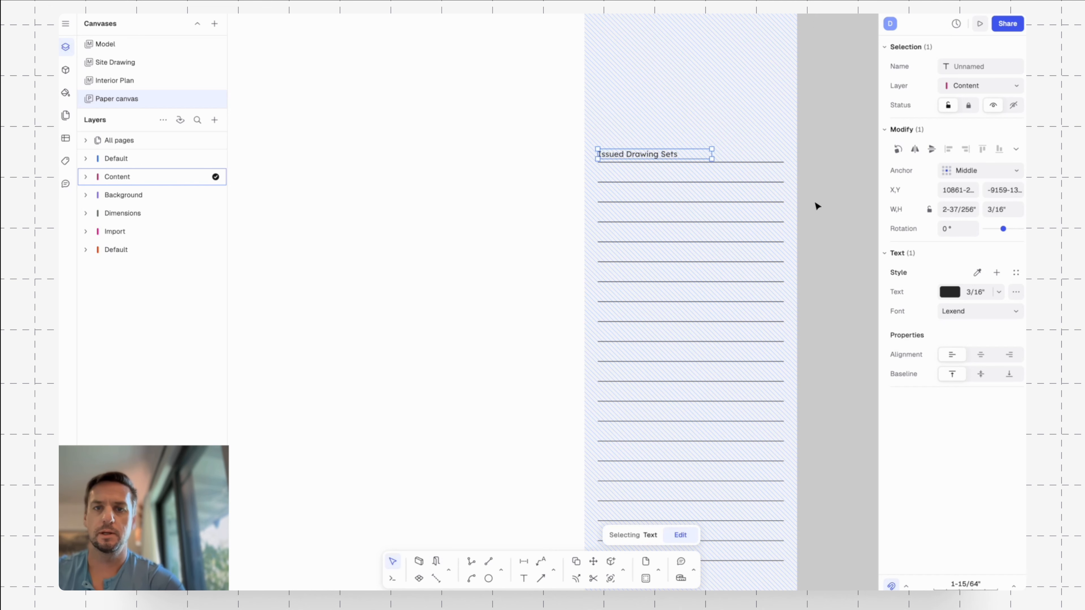
Draw a vertical line along the starting ends of the table rows, from the Sheet Title divider up to the top row line.
{"action": "key", "text": "Escape"}
{"action": "middle_click_drag", "start_coordinate": [815, 202], "coordinate": [798, 175]}
{"action": "scroll", "coordinate": [802, 223], "scroll_direction": "down", "scroll_amount": 4}
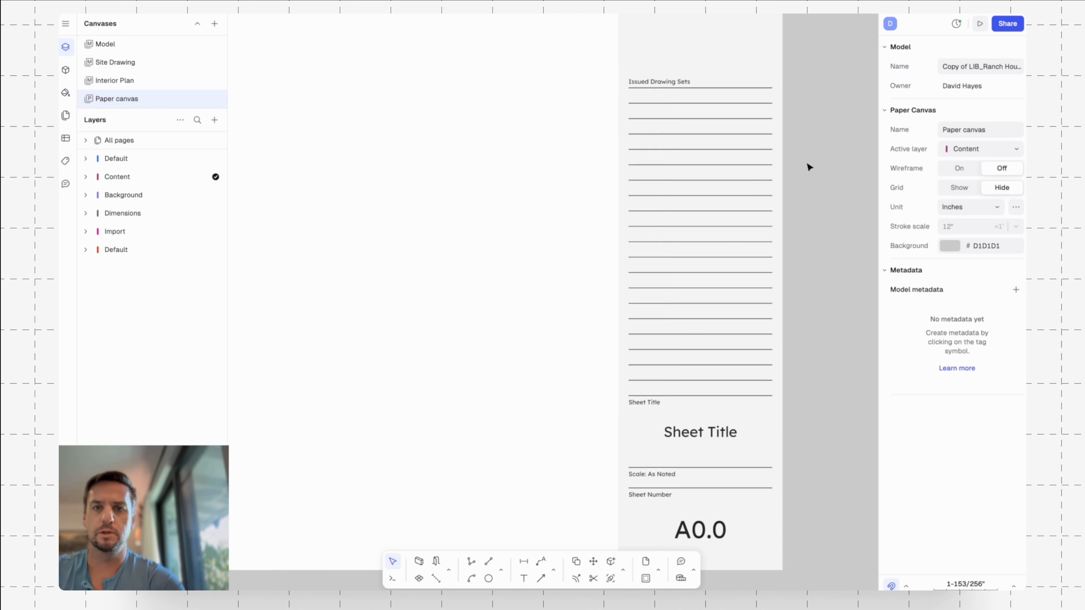
{"action": "type", "text": "l"}
{"action": "key", "text": "Return"}
{"action": "left_click", "coordinate": [660, 354]}
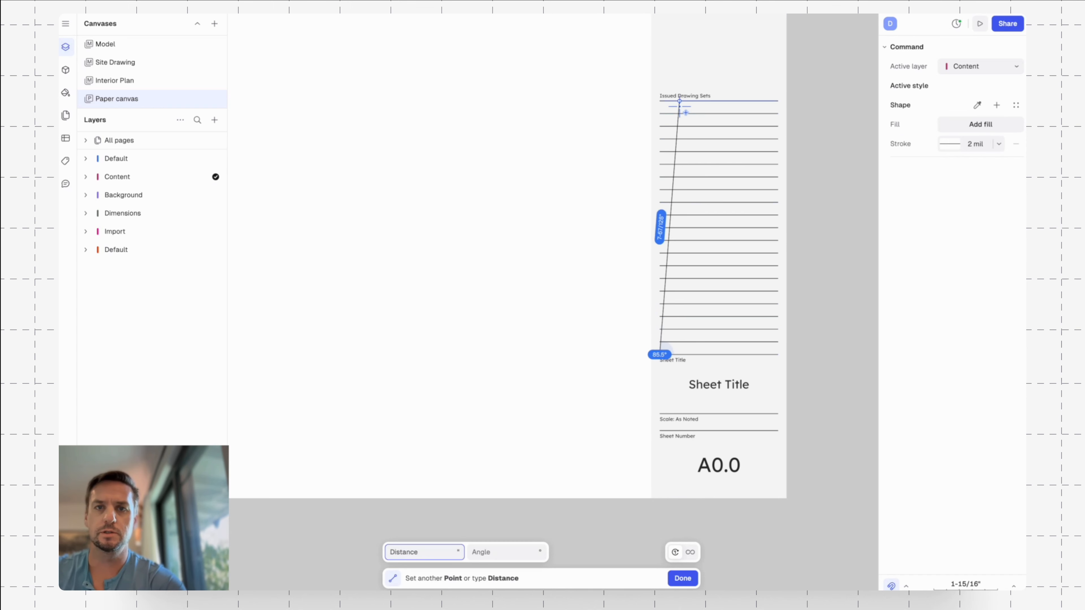
{"action": "left_click", "coordinate": [660, 98]}
{"action": "key", "text": "Escape"}
Trim the part of the new vertical line that sticks out above the top row line.
{"action": "scroll", "coordinate": [666, 101], "scroll_direction": "up", "scroll_amount": 7}
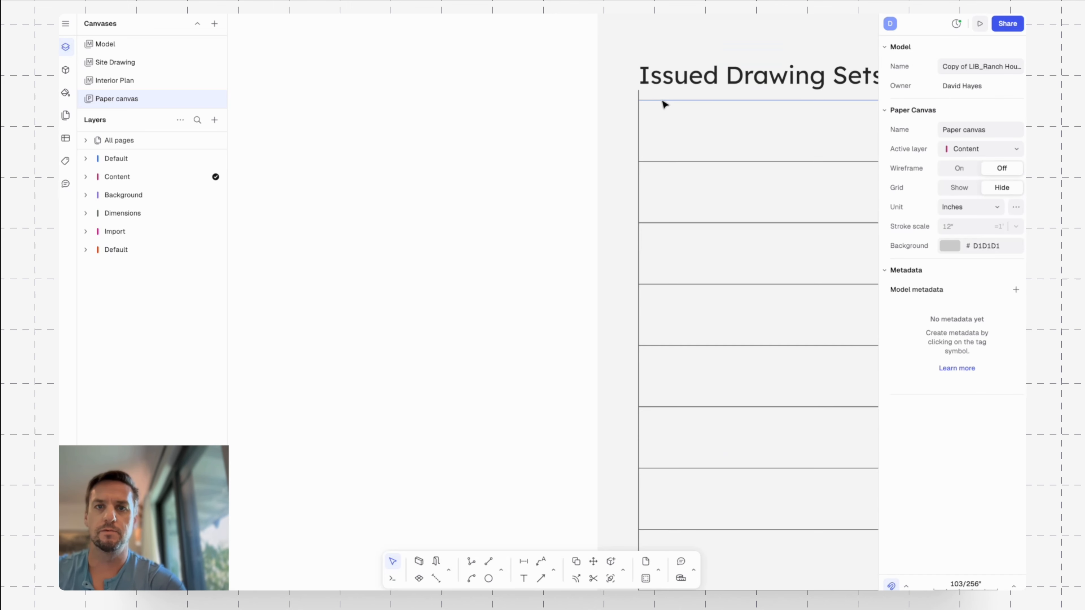
{"action": "left_click", "coordinate": [657, 100]}
{"action": "type", "text": "tr"}
{"action": "key", "text": "Return"}
{"action": "left_click", "coordinate": [641, 100]}
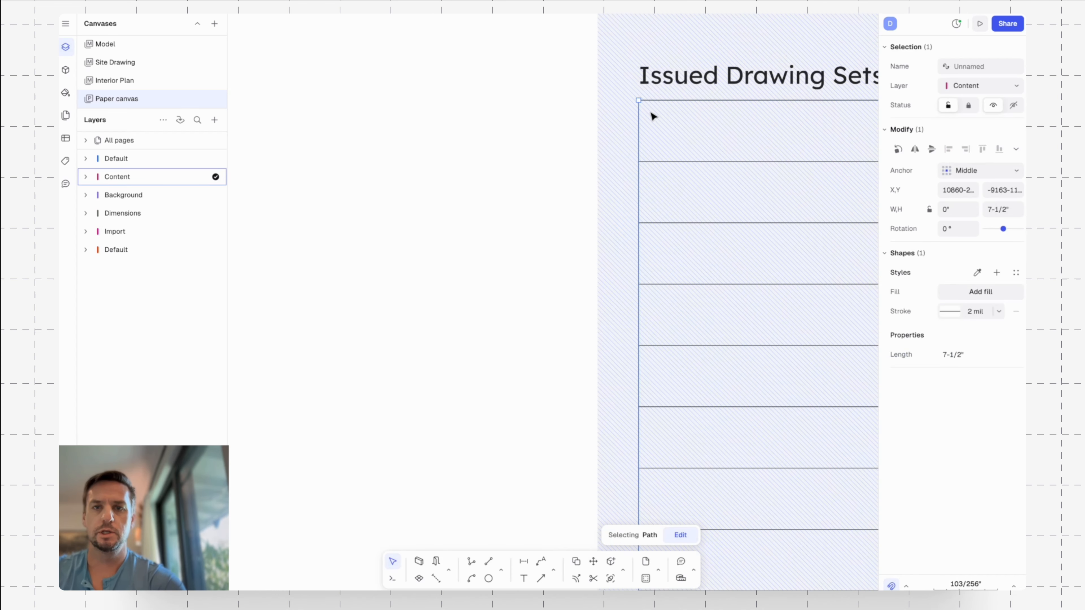
Move the trimmed vertical line 1/4" to the right, into the table rows.
{"action": "scroll", "coordinate": [677, 107], "scroll_direction": "down", "scroll_amount": 5}
{"action": "type", "text": "m"}
{"action": "key", "text": "Return"}
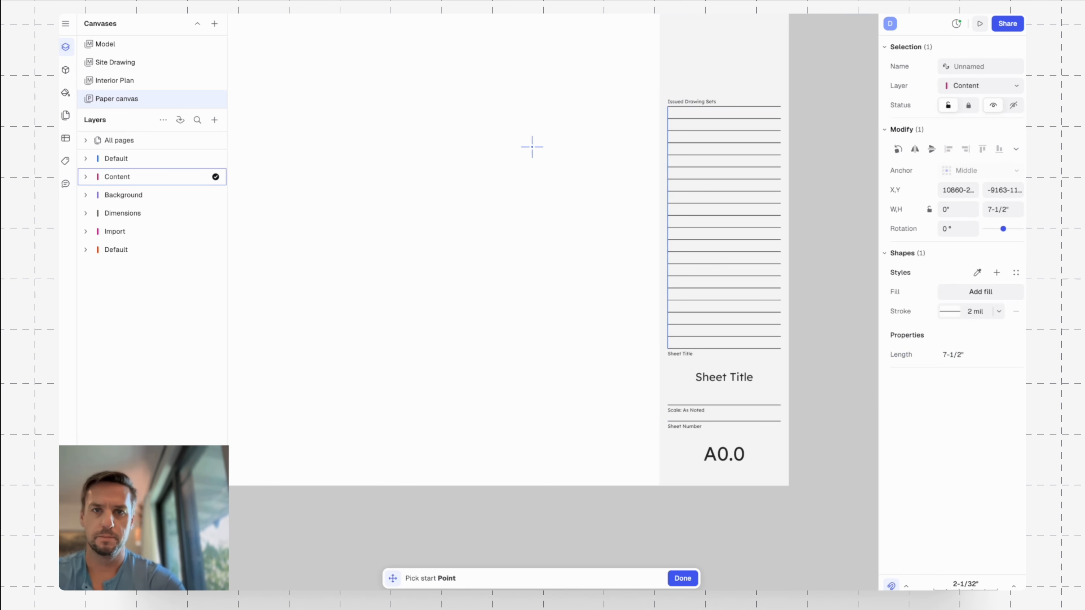
{"action": "left_click", "coordinate": [533, 147]}
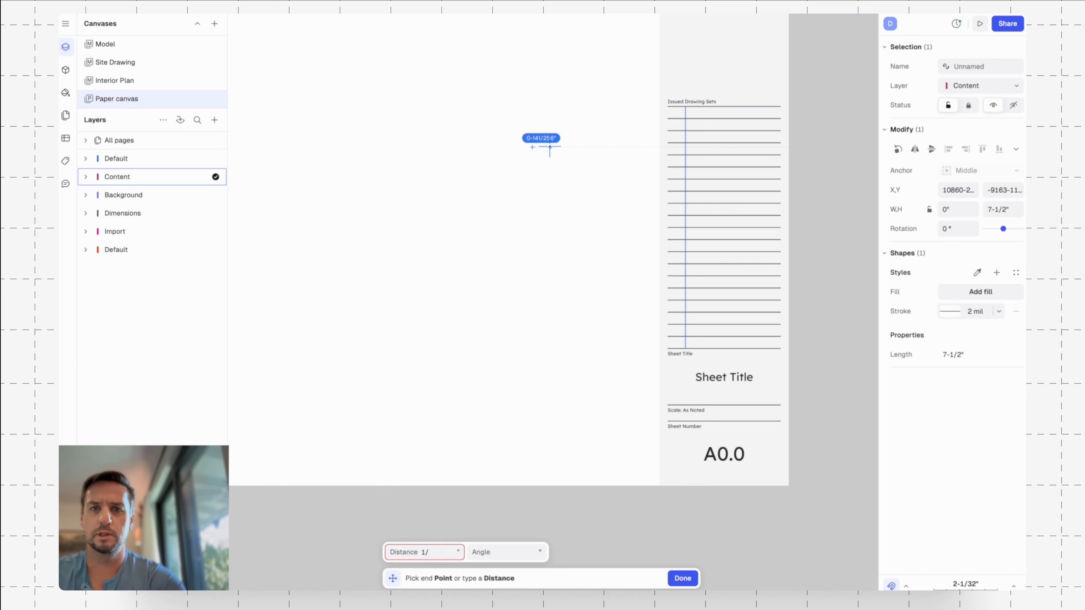
{"action": "key", "text": "Tab"}
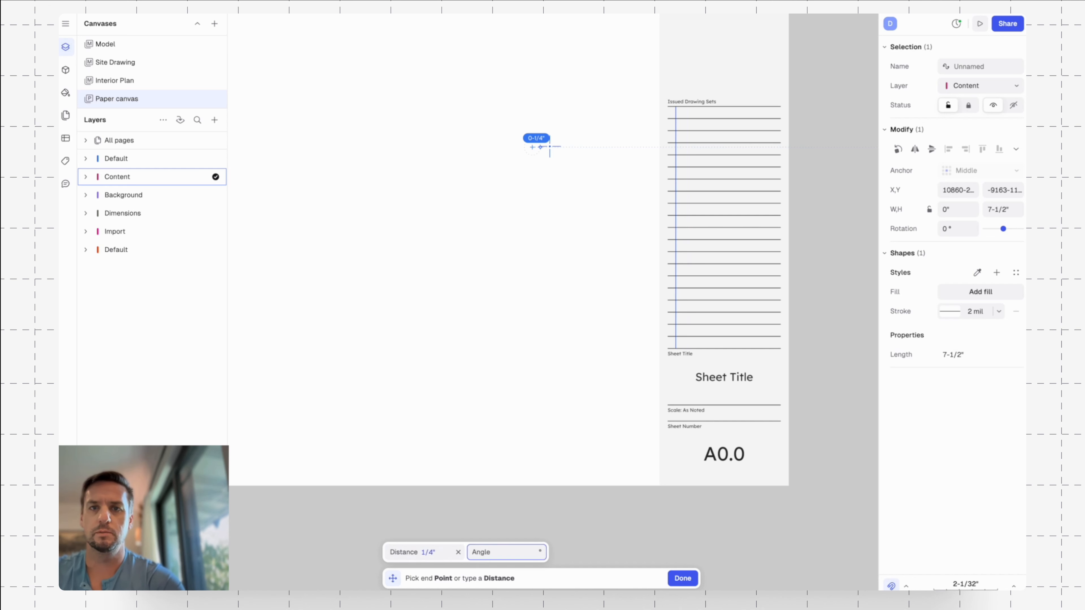
{"action": "left_click", "coordinate": [551, 147]}
Shift the vertical line another 1/4" to the right to widen the first column.
{"action": "type", "text": "m"}
{"action": "key", "text": "Return"}
{"action": "left_click", "coordinate": [567, 175]}
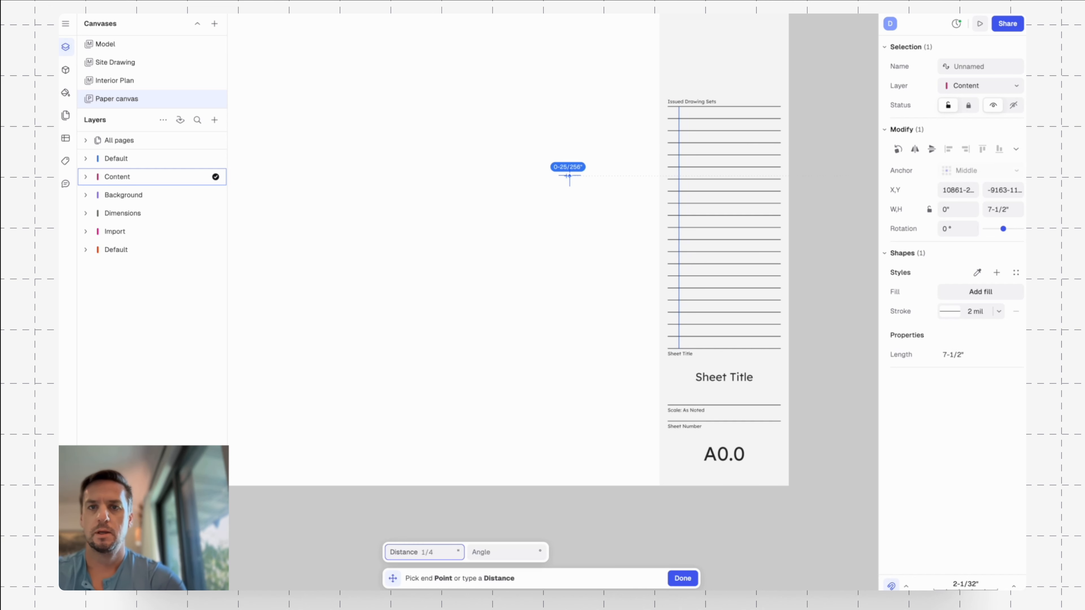
{"action": "key", "text": "Return"}
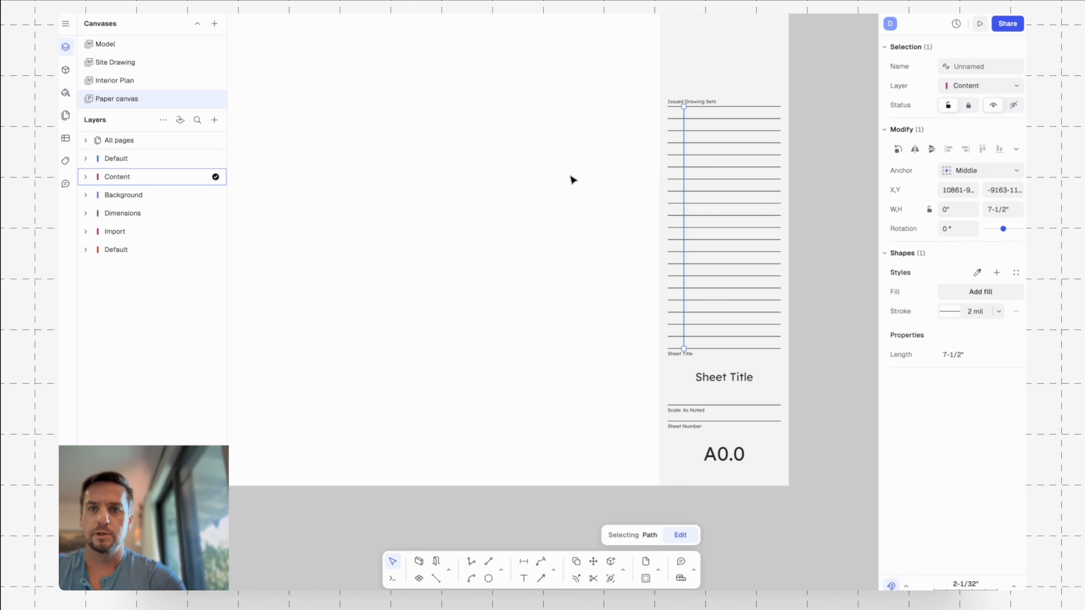
{"action": "key", "text": "Escape"}
Copy the vertical column line 2" to the right to form the second column divider.
{"action": "left_click", "coordinate": [684, 139]}
{"action": "key", "text": "m"}
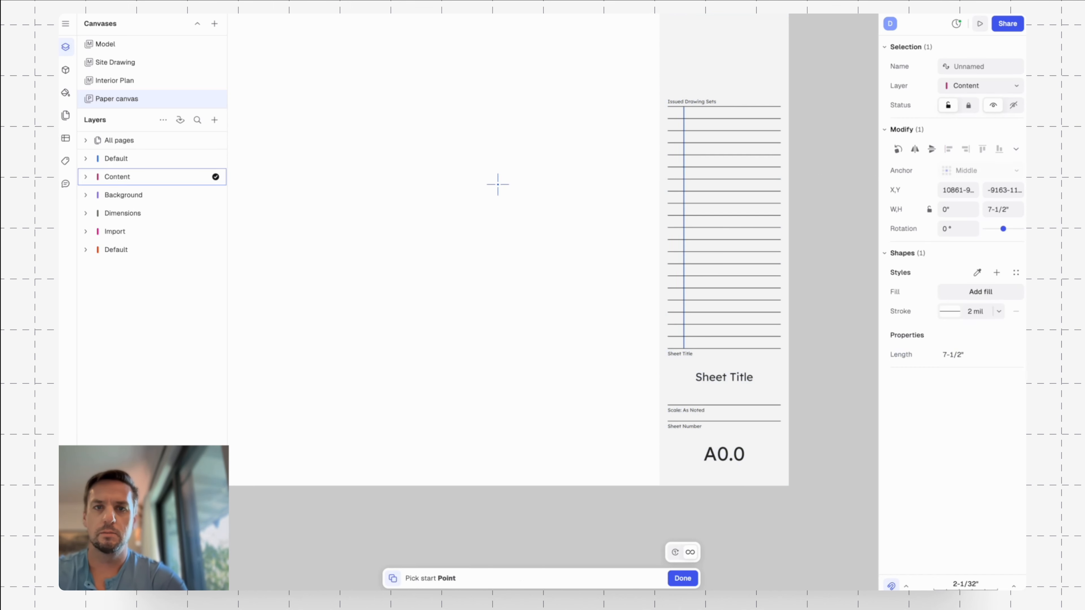
{"action": "left_click", "coordinate": [498, 185]}
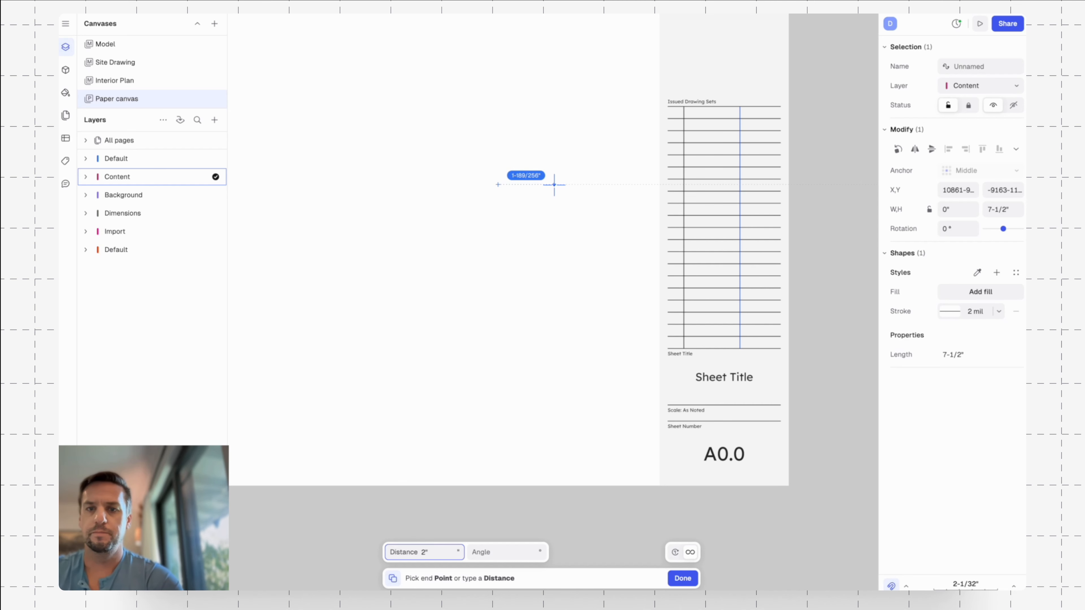
{"action": "key", "text": "Tab"}
{"action": "key", "text": "Return"}
{"action": "key", "text": "Escape"}
{"action": "middle_click_drag", "start_coordinate": [813, 196], "coordinate": [780, 188]}
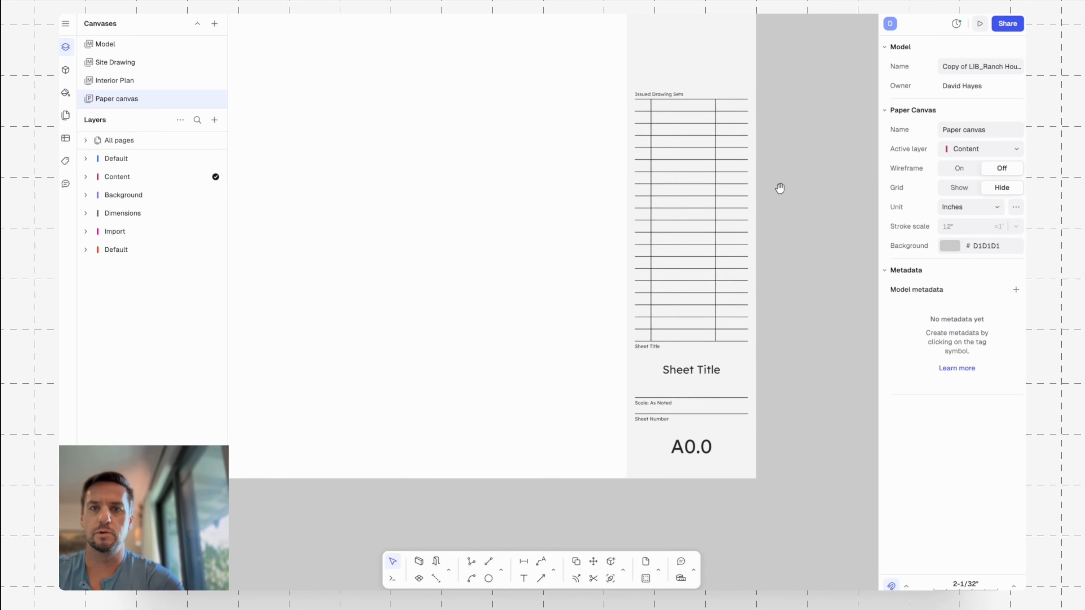
Copy the Issued Drawing Sets label straight down into the first table row.
{"action": "scroll", "coordinate": [652, 107], "scroll_direction": "up", "scroll_amount": 3}
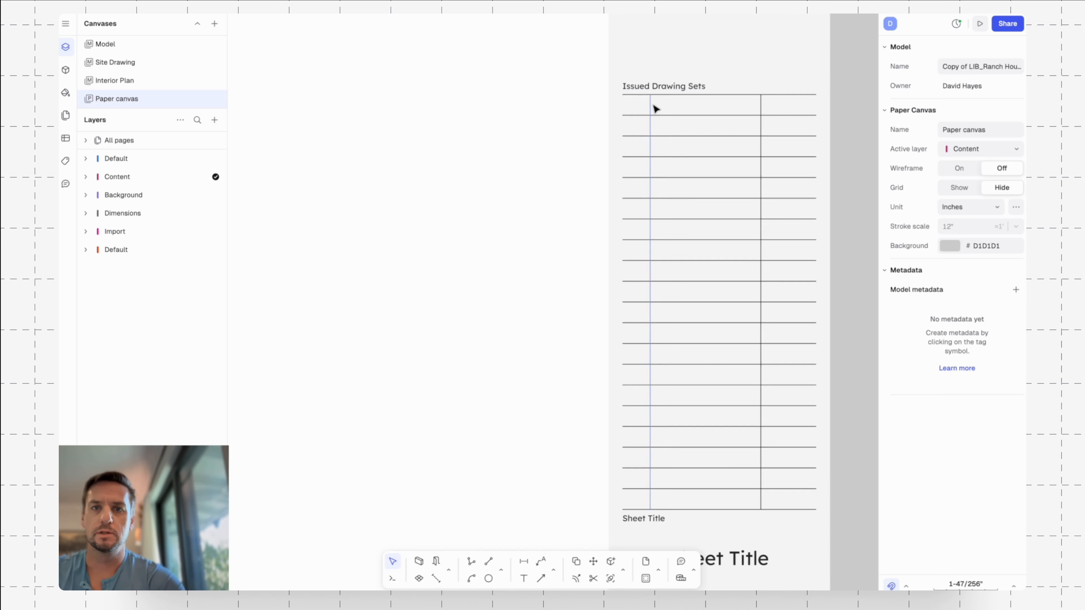
{"action": "scroll", "coordinate": [654, 106], "scroll_direction": "up", "scroll_amount": 1}
{"action": "left_click", "coordinate": [648, 89]}
{"action": "key", "text": "c"}
{"action": "left_click", "coordinate": [651, 81]}
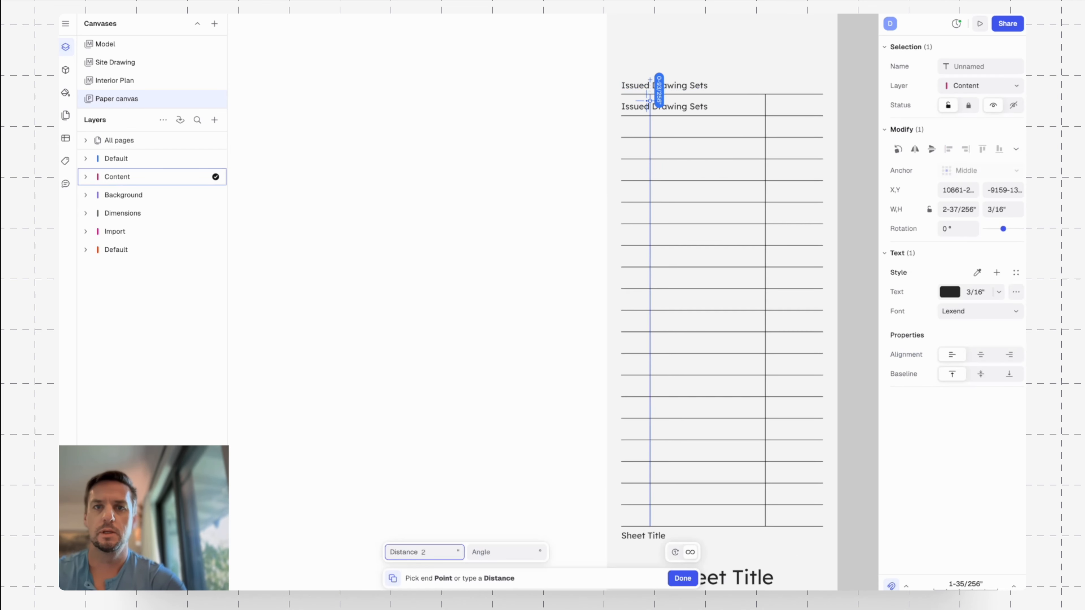
{"action": "left_click", "coordinate": [650, 101]}
Change the copied label in the first row to 1.
{"action": "double_click", "coordinate": [624, 106]}
{"action": "type", "text": "1"}
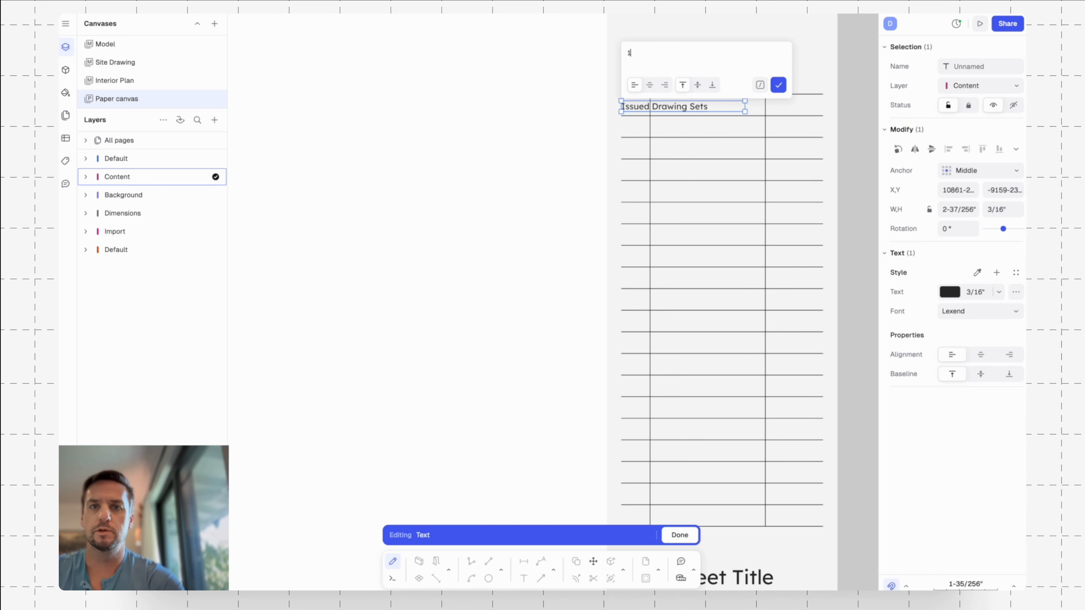
{"action": "key", "text": "Return"}
{"action": "key", "text": "Escape"}
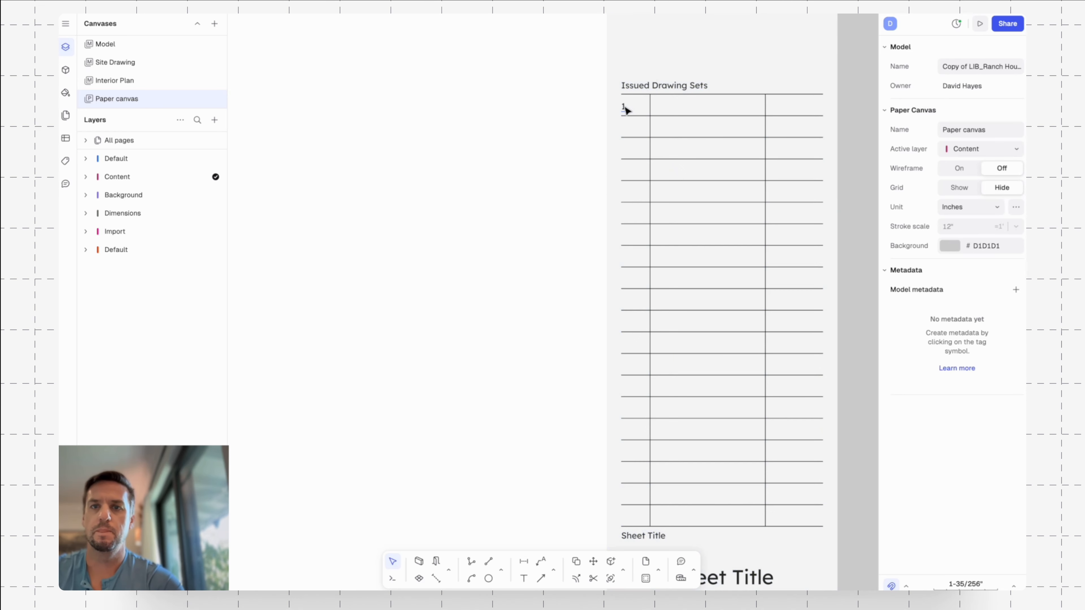
Narrow the text box of the number 1 to about 39/256" so it fits the first column.
{"action": "left_click", "coordinate": [625, 106]}
{"action": "scroll", "coordinate": [653, 105], "scroll_direction": "up", "scroll_amount": 3}
{"action": "scroll", "coordinate": [653, 105], "scroll_direction": "up", "scroll_amount": 5}
{"action": "middle_click_drag", "start_coordinate": [780, 111], "coordinate": [631, 120]}
{"action": "scroll", "coordinate": [631, 121], "scroll_direction": "down", "scroll_amount": 3}
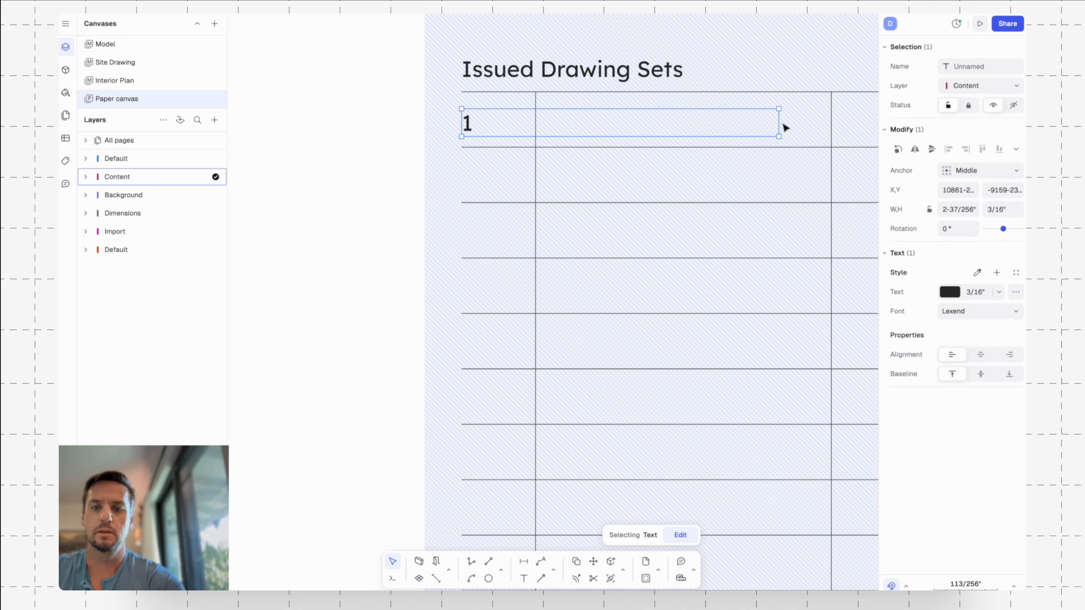
{"action": "left_click_drag", "start_coordinate": [780, 122], "coordinate": [475, 122]}
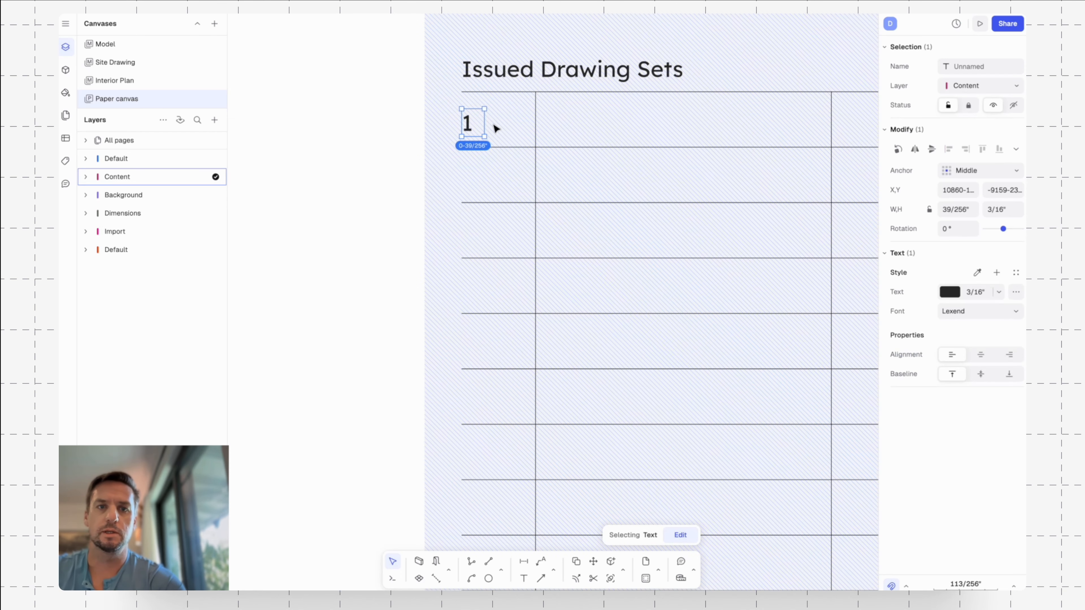
Center the number 1 in its cell using a temporary diagonal guide line between opposite cell corners, and delete the guide.
{"action": "key", "text": "l"}
{"action": "left_click", "coordinate": [535, 92]}
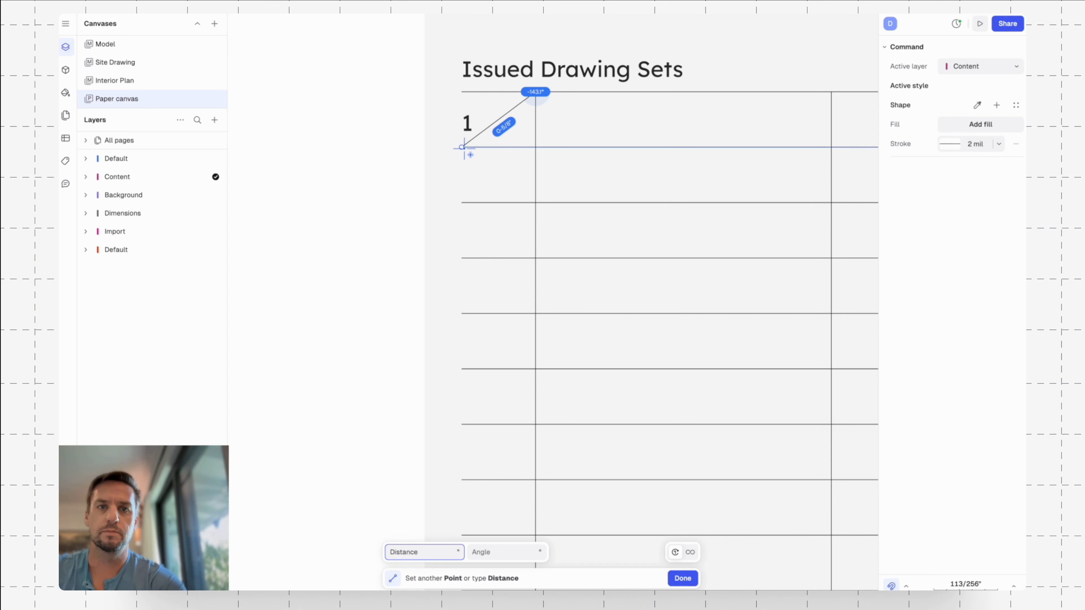
{"action": "left_click", "coordinate": [462, 147]}
{"action": "left_click", "coordinate": [468, 125]}
{"action": "left_click_drag", "start_coordinate": [468, 125], "coordinate": [495, 127]}
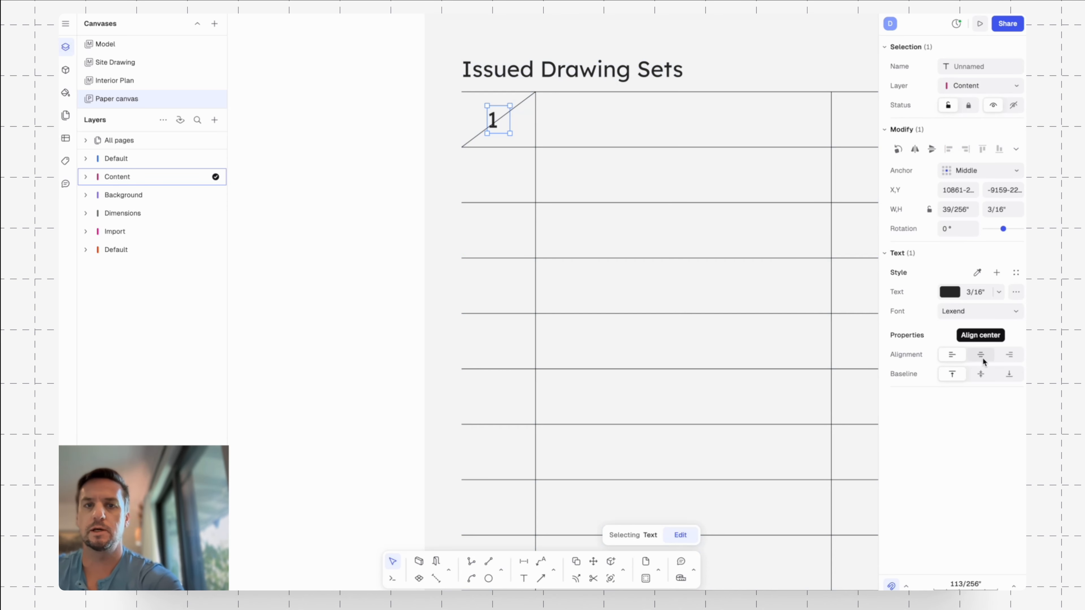
{"action": "left_click", "coordinate": [519, 103]}
{"action": "key", "text": "Delete"}
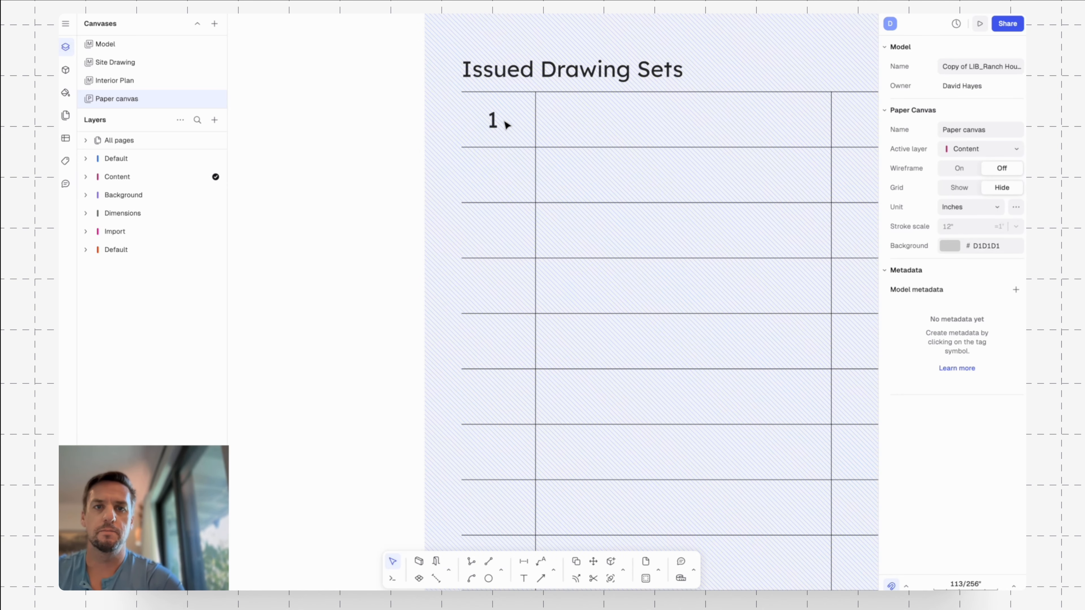
Copy the number 1 into the second column of the first row, using the row line's start and the column divider as reference points.
{"action": "left_click", "coordinate": [494, 126]}
{"action": "key", "text": "c"}
{"action": "left_click", "coordinate": [462, 147]}
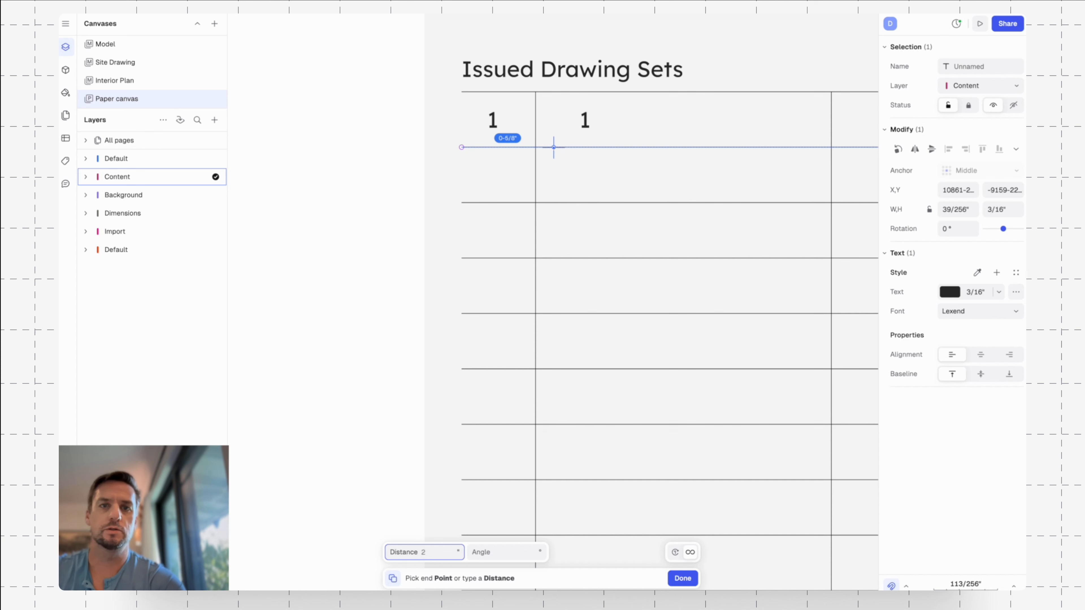
{"action": "left_click", "coordinate": [535, 147]}
Change the copied number to Planning Set and widen its text box to about 1-21/32" so it stays on one line.
{"action": "double_click", "coordinate": [566, 121]}
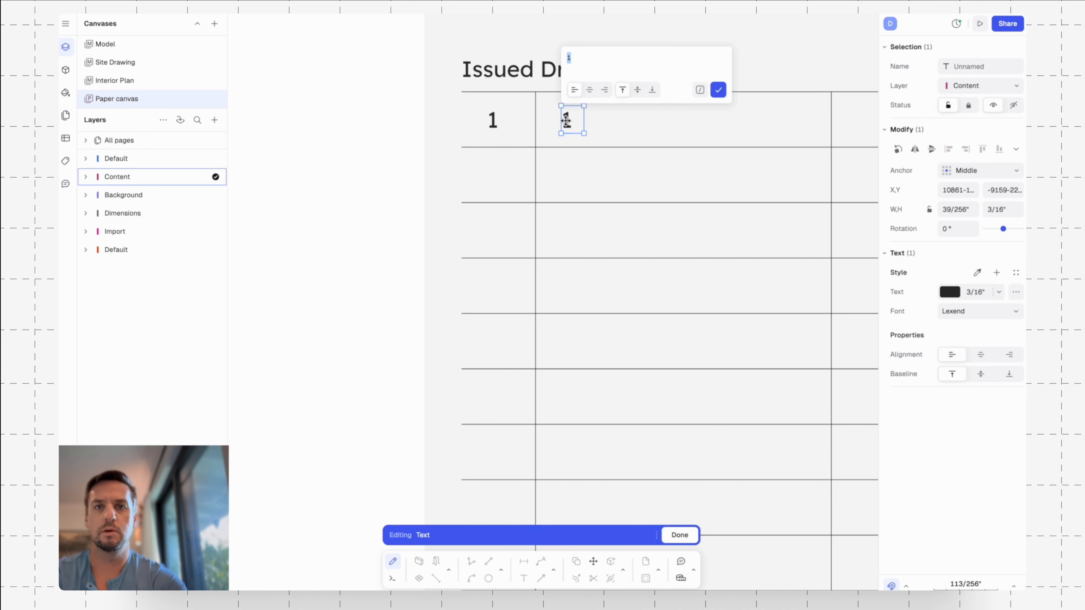
{"action": "type", "text": "Planning Set"}
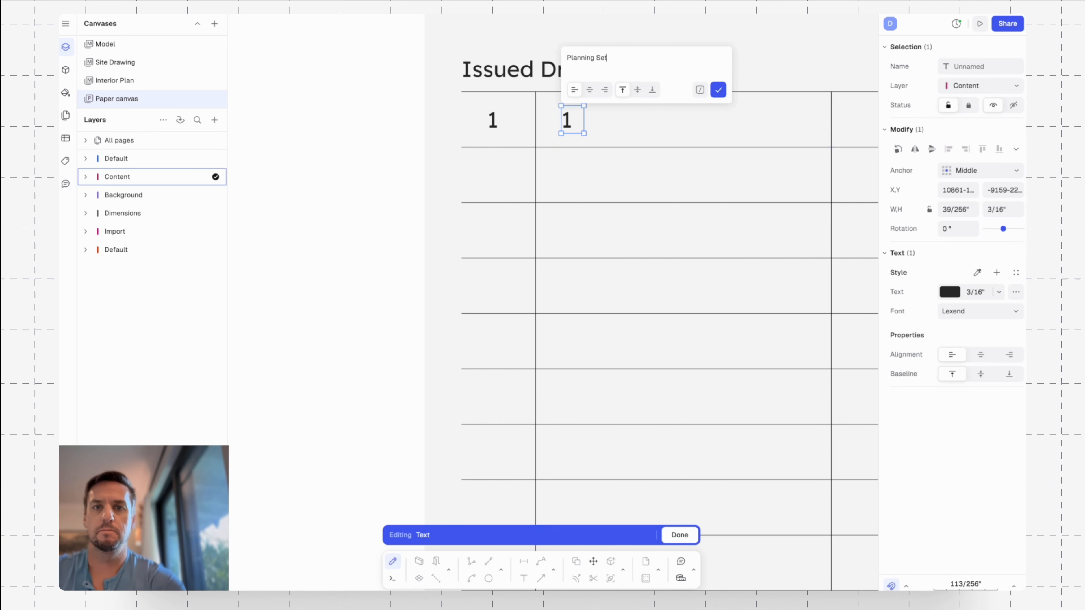
{"action": "key", "text": "Return"}
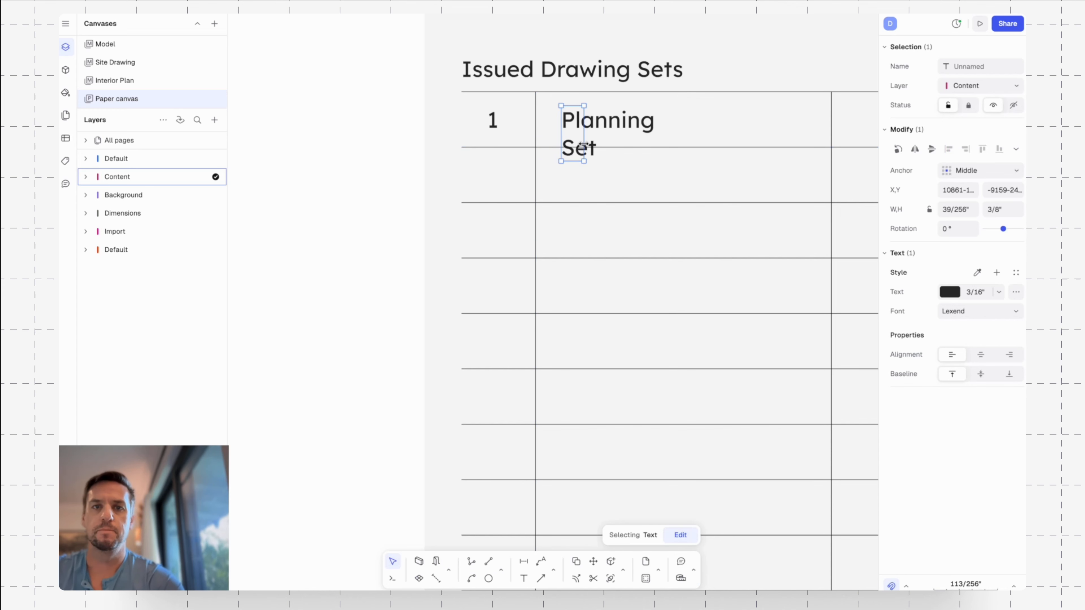
{"action": "left_click_drag", "start_coordinate": [584, 144], "coordinate": [806, 134]}
{"action": "left_click", "coordinate": [766, 164]}
Copy the Planning Set text into the third column of the first row, from one column divider to the other.
{"action": "middle_click_drag", "start_coordinate": [765, 164], "coordinate": [573, 182]}
{"action": "scroll", "coordinate": [549, 163], "scroll_direction": "down", "scroll_amount": 3}
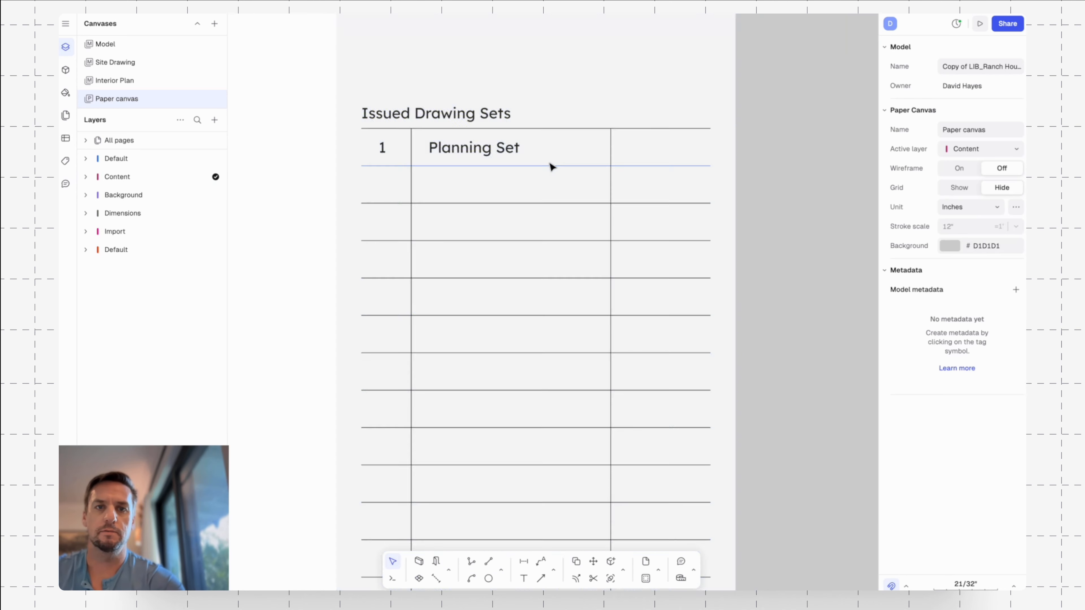
{"action": "left_click", "coordinate": [514, 151]}
{"action": "key", "text": "c"}
{"action": "left_click", "coordinate": [411, 165]}
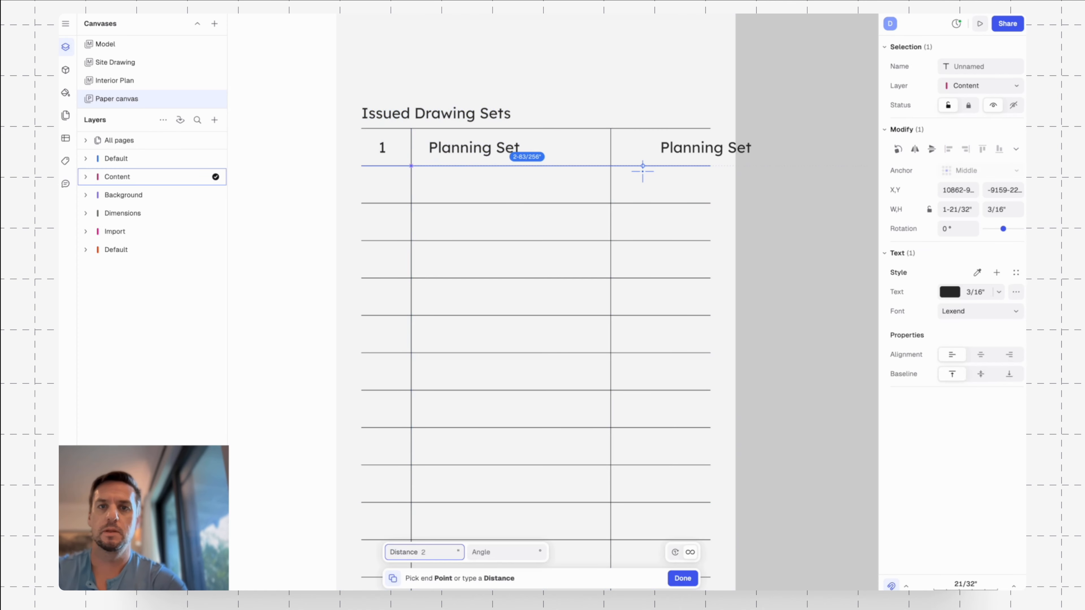
{"action": "left_click", "coordinate": [611, 165]}
Change the copied text in the third column to the date placeholder dd/mm/yyyy.
{"action": "double_click", "coordinate": [645, 149]}
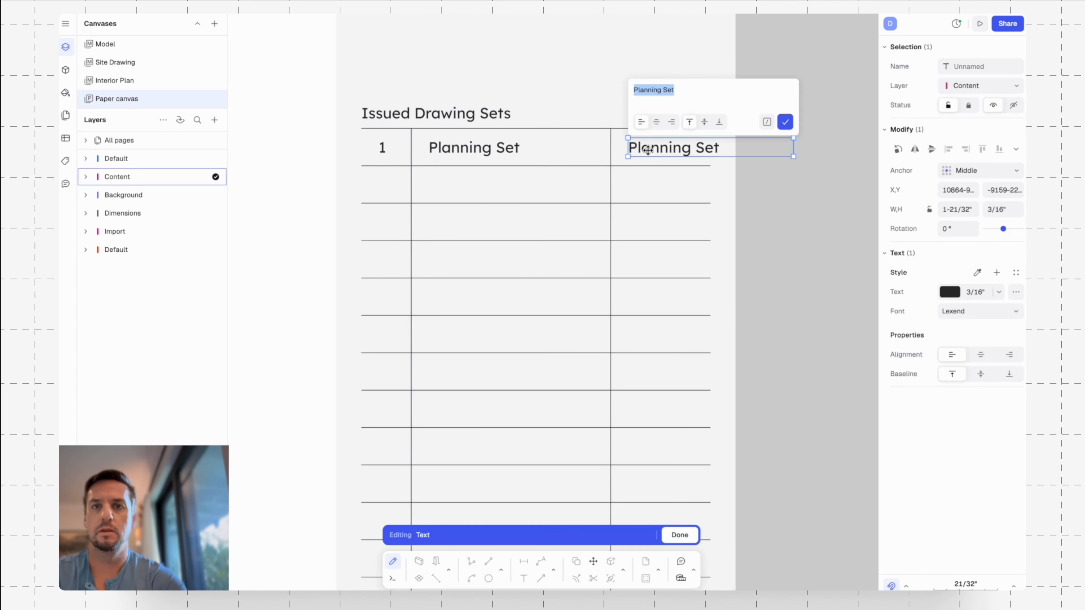
{"action": "type", "text": "dd/mm/"}
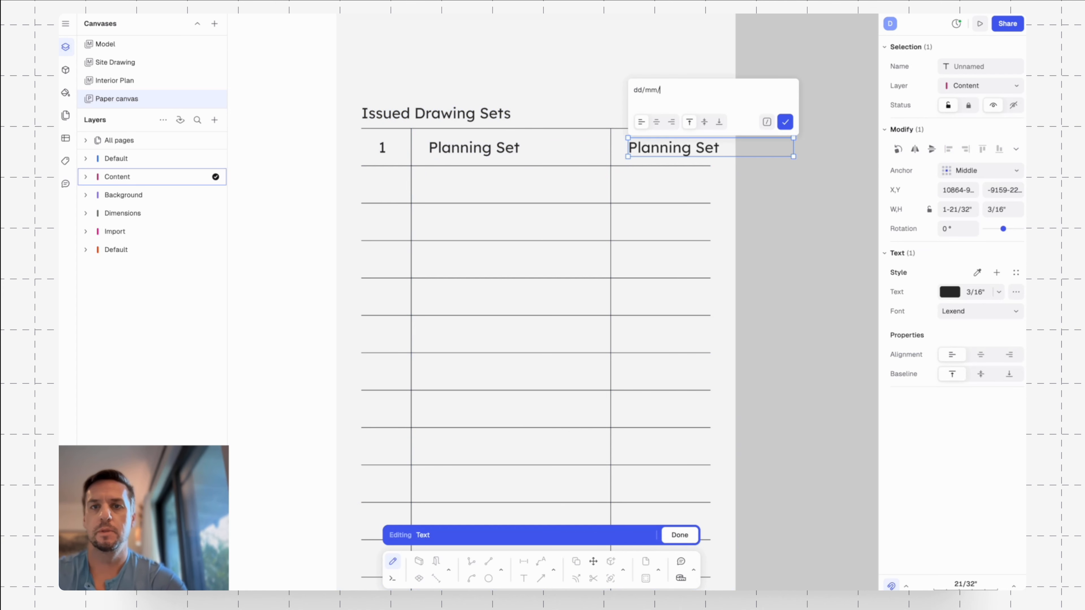
{"action": "type", "text": "yyyy"}
{"action": "key", "text": "Escape"}
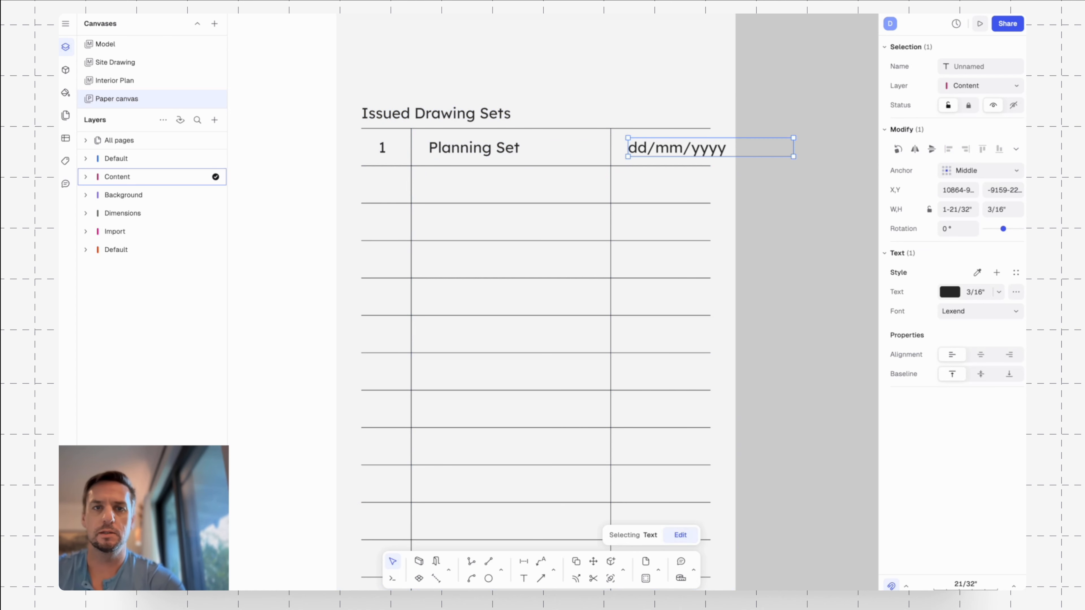
{"action": "left_click", "coordinate": [606, 160]}
Move the Planning Set and dd/mm/yyyy texts together slightly left, closer to their column dividers.
{"action": "left_click", "coordinate": [649, 150]}
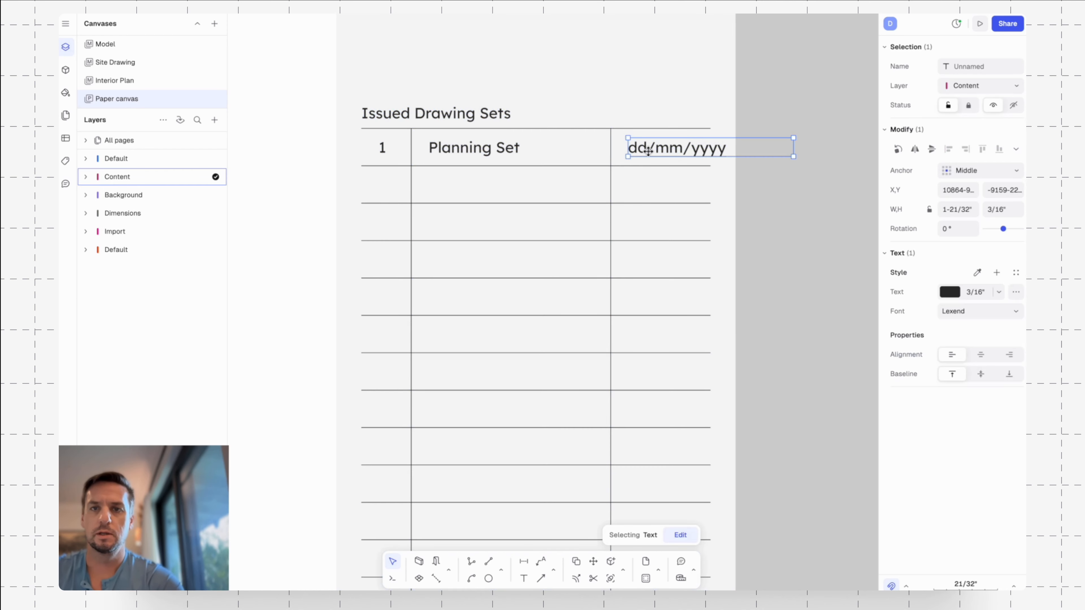
{"action": "left_click", "coordinate": [506, 152], "text": "shift"}
{"action": "key", "text": "m"}
{"action": "left_click", "coordinate": [856, 92]}
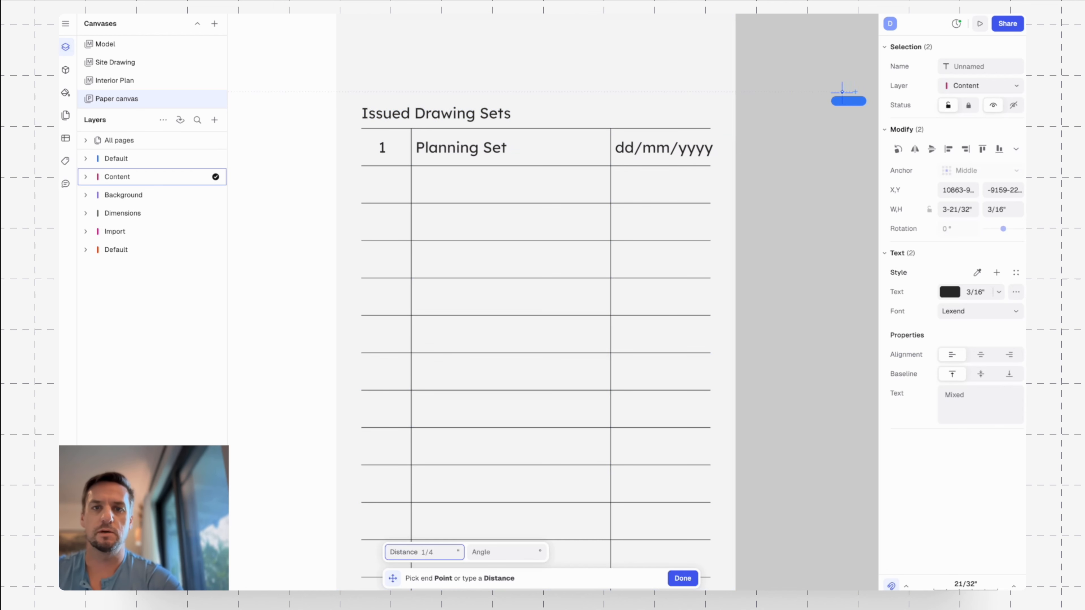
{"action": "left_click", "coordinate": [842, 92]}
{"action": "left_click", "coordinate": [823, 125]}
{"action": "scroll", "coordinate": [821, 120], "scroll_direction": "down", "scroll_amount": 5}
{"action": "middle_click_drag", "start_coordinate": [828, 73], "coordinate": [749, 106]}
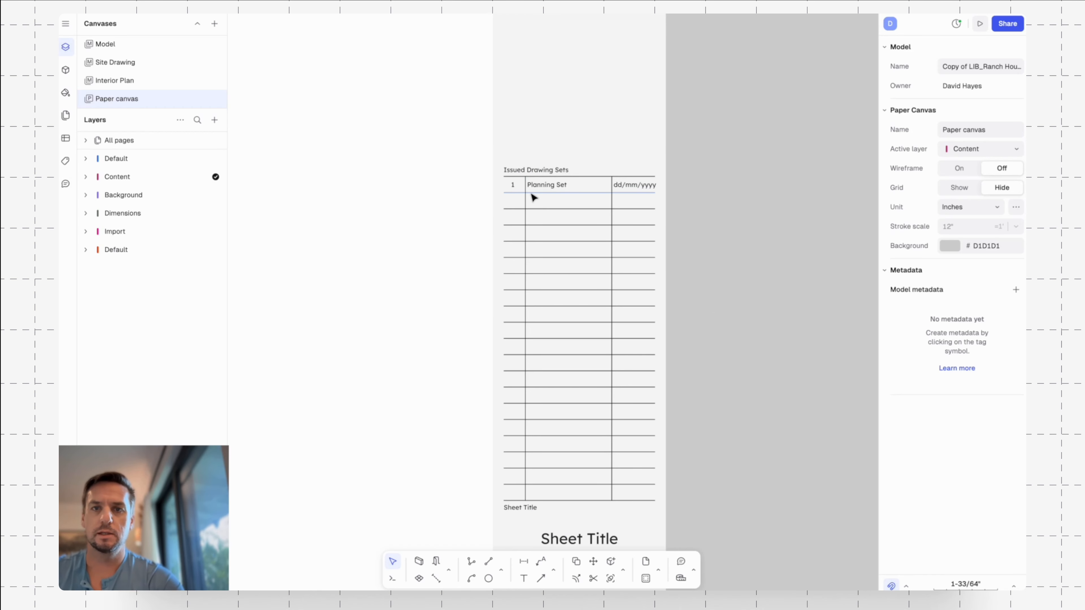
{"action": "scroll", "coordinate": [536, 121], "scroll_direction": "down", "scroll_amount": 5}
{"action": "scroll", "coordinate": [591, 204], "scroll_direction": "up", "scroll_amount": 8}
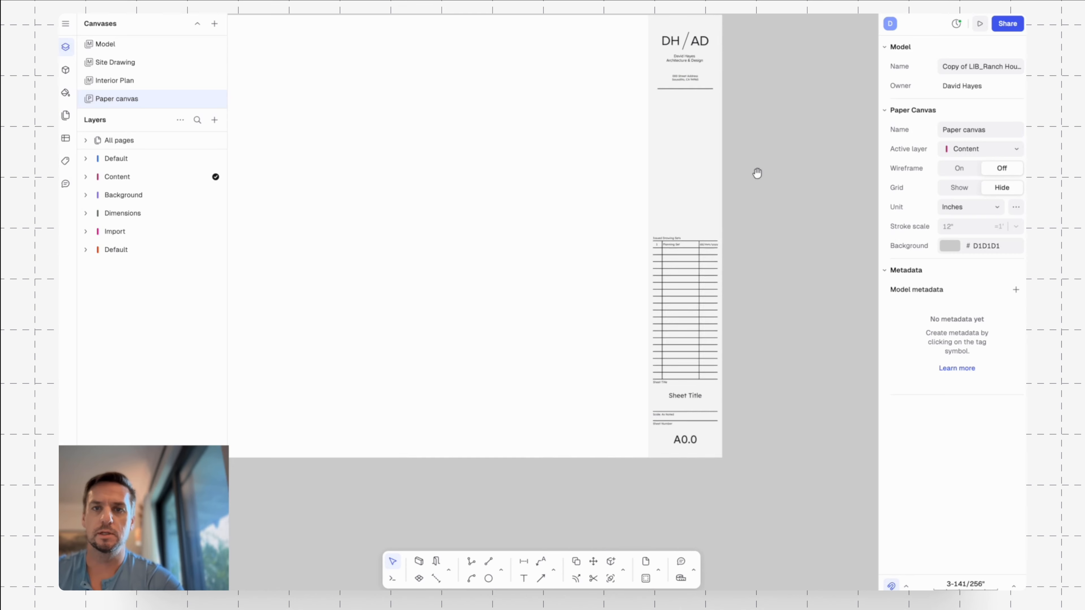
{"action": "middle_click_drag", "start_coordinate": [676, 160], "coordinate": [746, 180]}
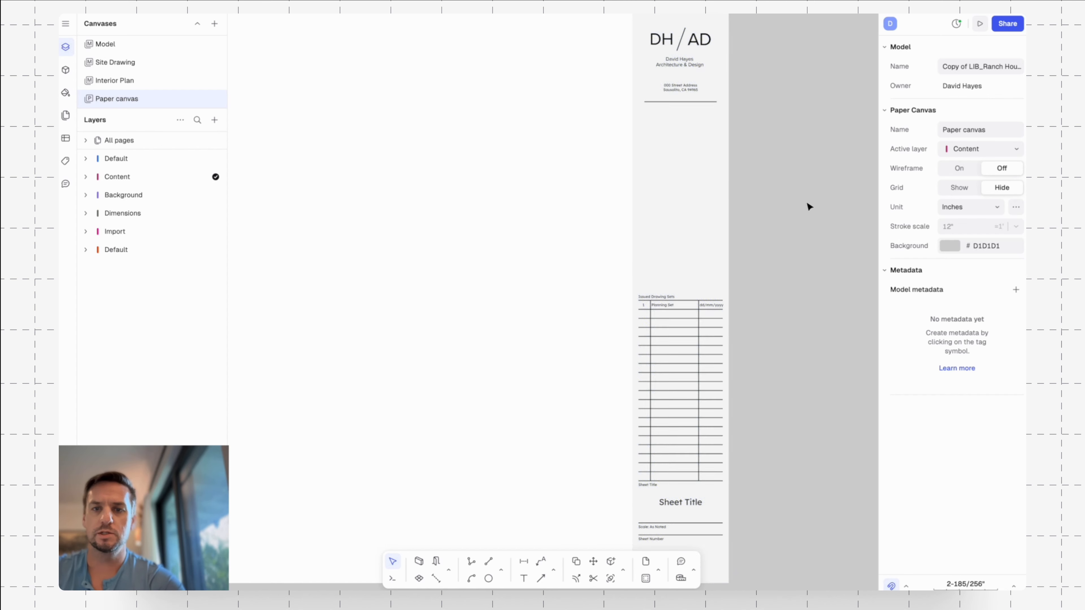
Copy the Sheet Title text into the empty area between the address divider and the issued drawing sets table, and rotate the copy 90°.
{"action": "scroll", "coordinate": [729, 337], "scroll_direction": "down", "scroll_amount": 3}
{"action": "left_click", "coordinate": [688, 405]}
{"action": "key", "text": "c"}
{"action": "left_click", "coordinate": [682, 405]}
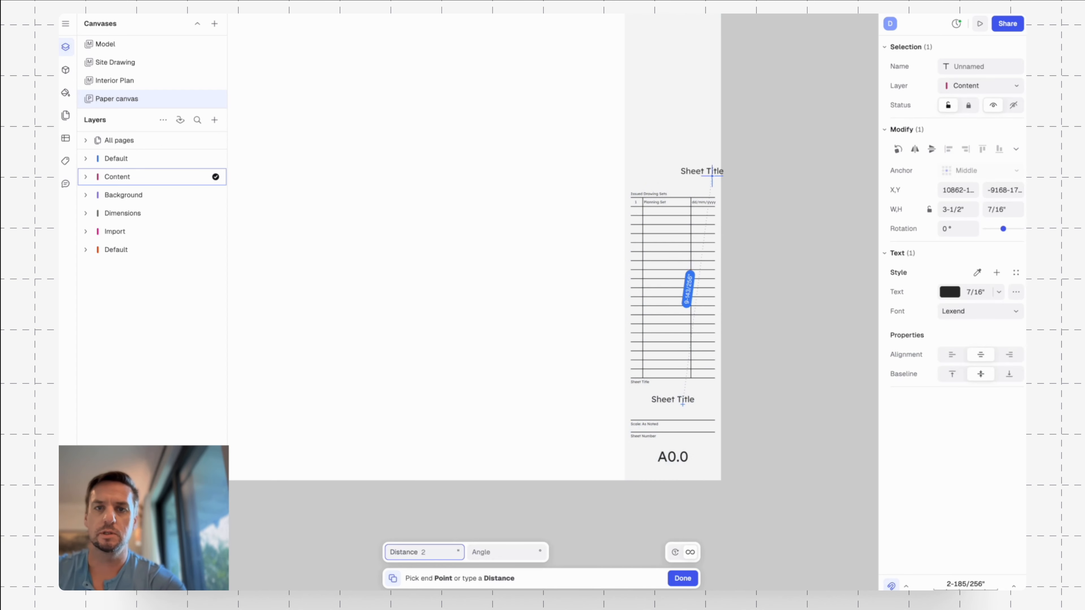
{"action": "scroll", "coordinate": [701, 184], "scroll_direction": "up", "scroll_amount": 3}
{"action": "key", "text": "Escape"}
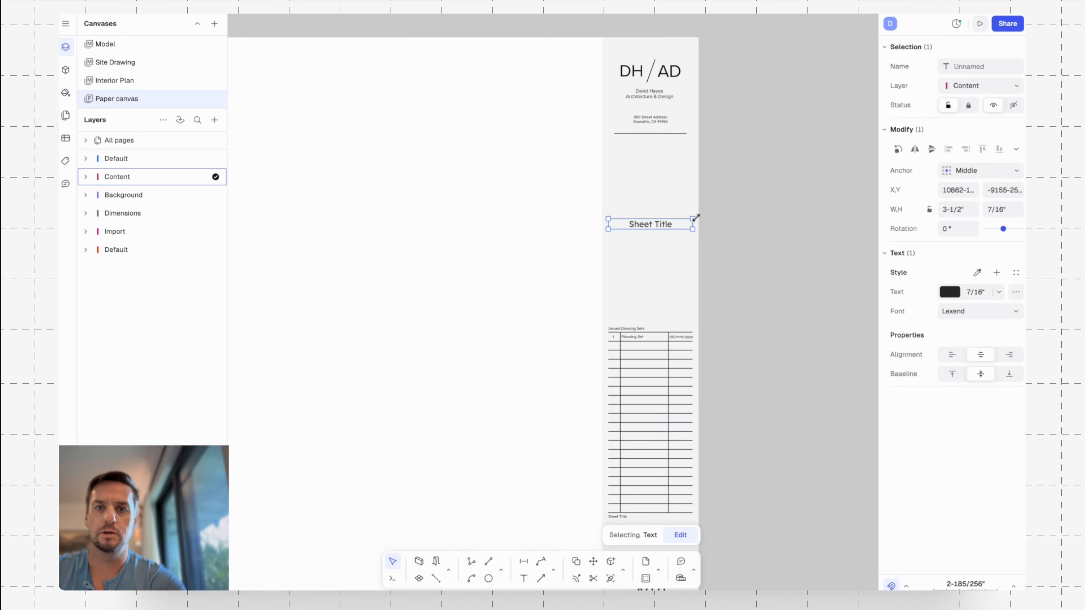
{"action": "left_click_drag", "start_coordinate": [695, 216], "coordinate": [658, 178]}
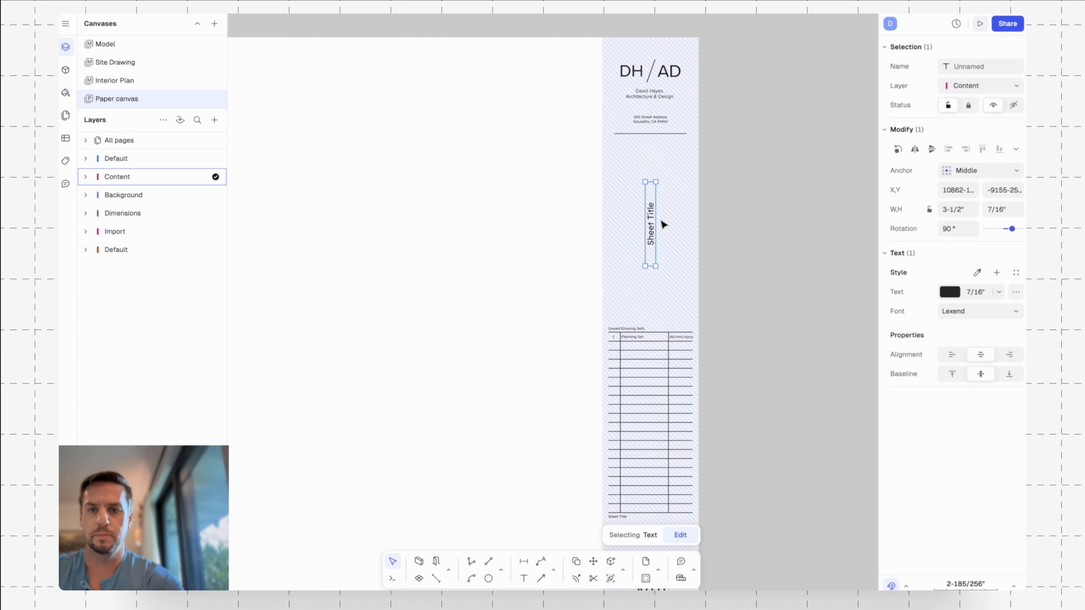
{"action": "key", "text": "Escape"}
Draw a vertical guide line from the end of the table's uppermost line up to the level of the divider under the address.
{"action": "scroll", "coordinate": [652, 227], "scroll_direction": "up", "scroll_amount": 3}
{"action": "key", "text": "l"}
{"action": "key", "text": "Return"}
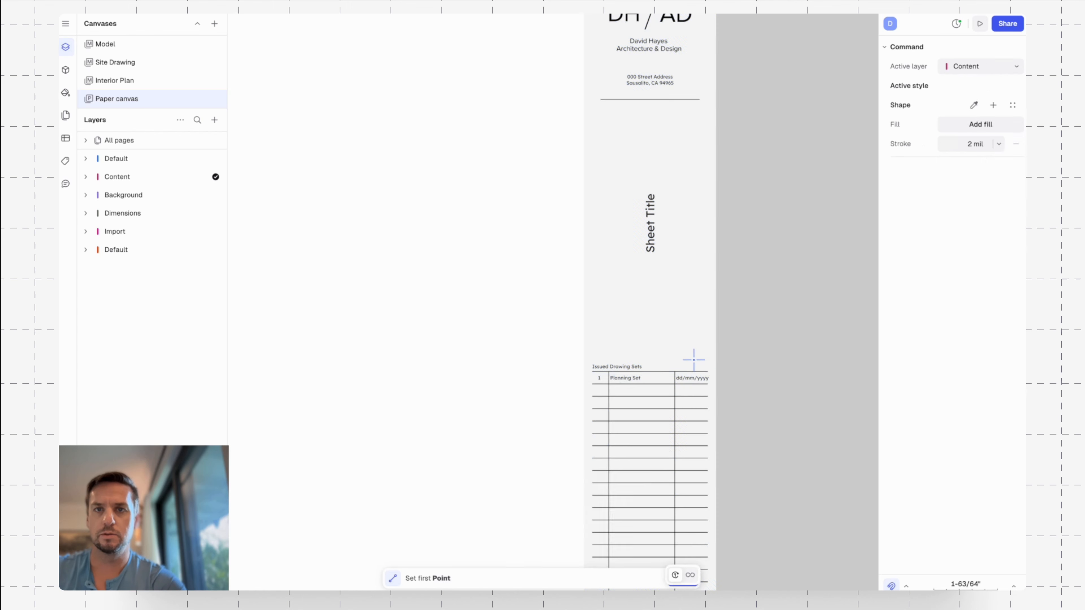
{"action": "left_click", "coordinate": [707, 372]}
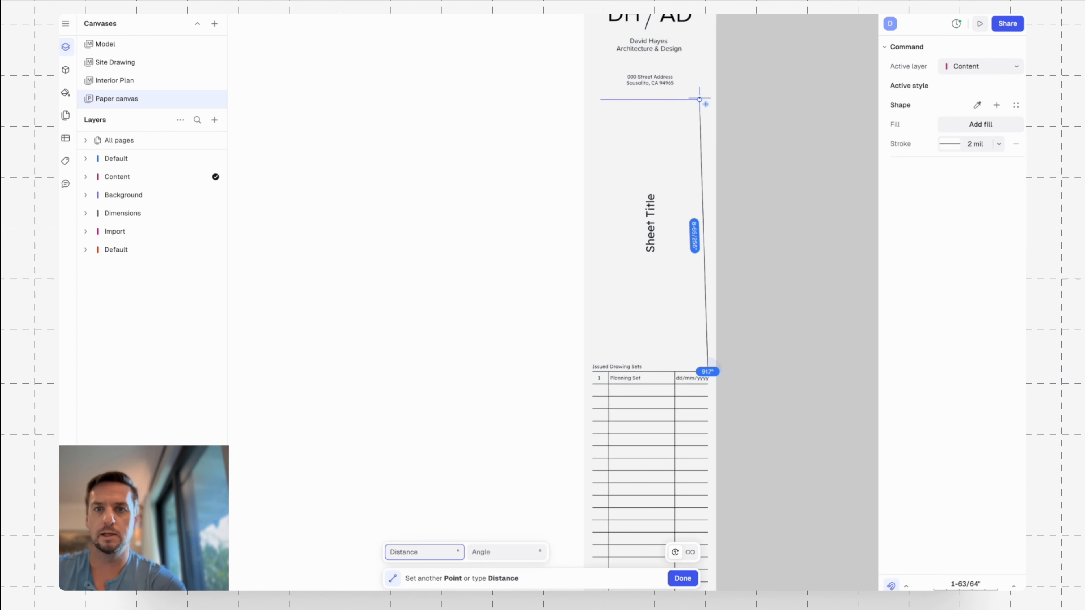
{"action": "left_click", "coordinate": [708, 99]}
{"action": "key", "text": "Escape"}
{"action": "key", "text": "Return"}
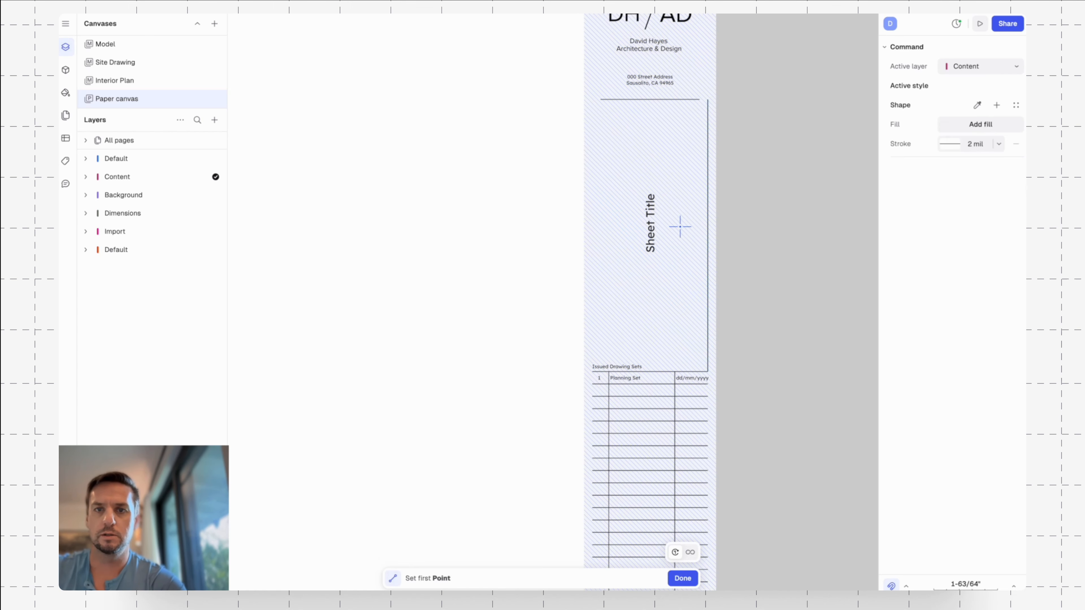
Move the rotated Sheet Title slightly down to center it vertically on the guide line, and delete the guide line.
{"action": "key", "text": "Escape"}
{"action": "left_click", "coordinate": [654, 230]}
{"action": "left_click_drag", "start_coordinate": [649, 229], "coordinate": [651, 240]}
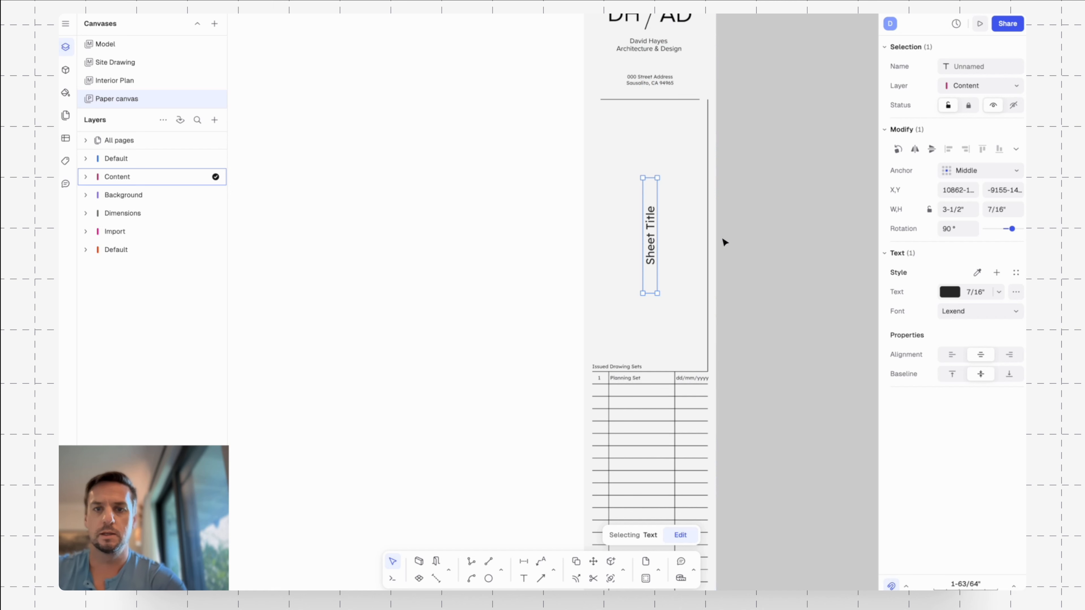
{"action": "key", "text": "Escape"}
{"action": "left_click", "coordinate": [707, 235]}
{"action": "key", "text": "Delete"}
{"action": "scroll", "coordinate": [738, 290], "scroll_direction": "down", "scroll_amount": 1}
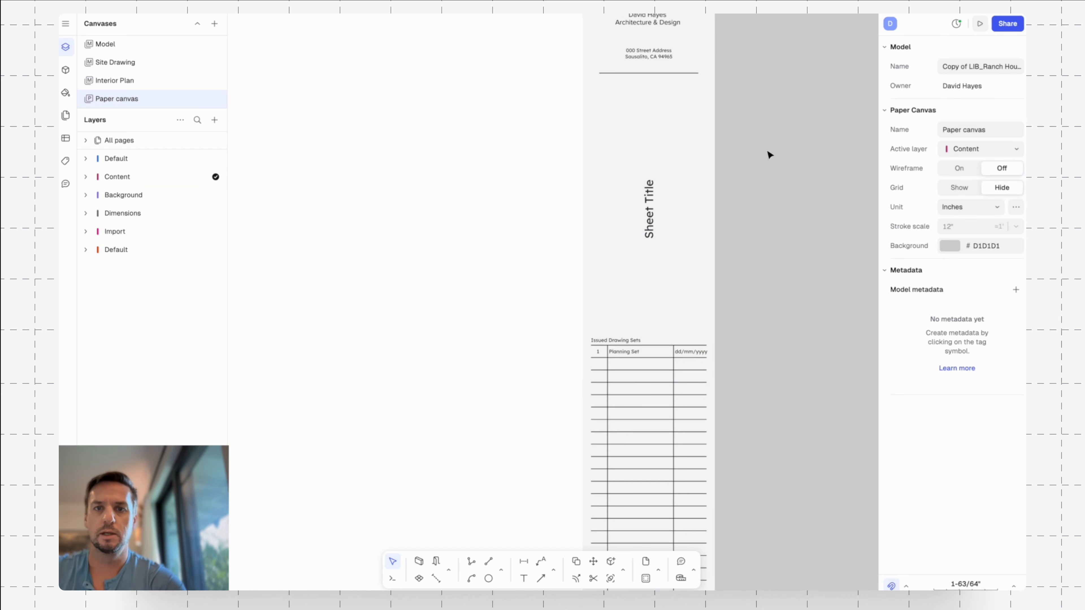
Copy the street address text to the right of the rotated Sheet Title and rotate it 90°, aligned with the end of the address divider.
{"action": "scroll", "coordinate": [771, 155], "scroll_direction": "up", "scroll_amount": 1}
{"action": "left_click", "coordinate": [656, 92]}
{"action": "key", "text": "d"}
{"action": "left_click", "coordinate": [651, 85]}
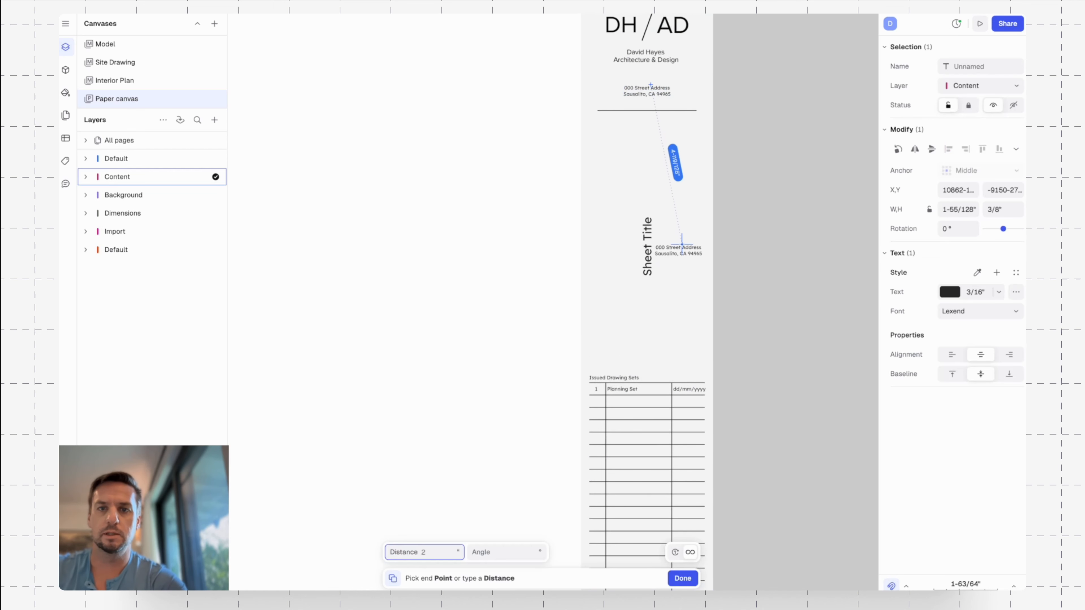
{"action": "left_click", "coordinate": [683, 240]}
{"action": "mouse_move", "coordinate": [706, 234]}
{"action": "left_mouse_down"}
{"action": "mouse_move", "coordinate": [677, 216]}
{"action": "mouse_move", "coordinate": [677, 202]}
{"action": "mouse_move", "coordinate": [667, 241]}
{"action": "mouse_move", "coordinate": [686, 240]}
{"action": "left_mouse_up"}
{"action": "scroll", "coordinate": [687, 257], "scroll_direction": "up", "scroll_amount": 3}
{"action": "key", "text": "ctrl+z"}
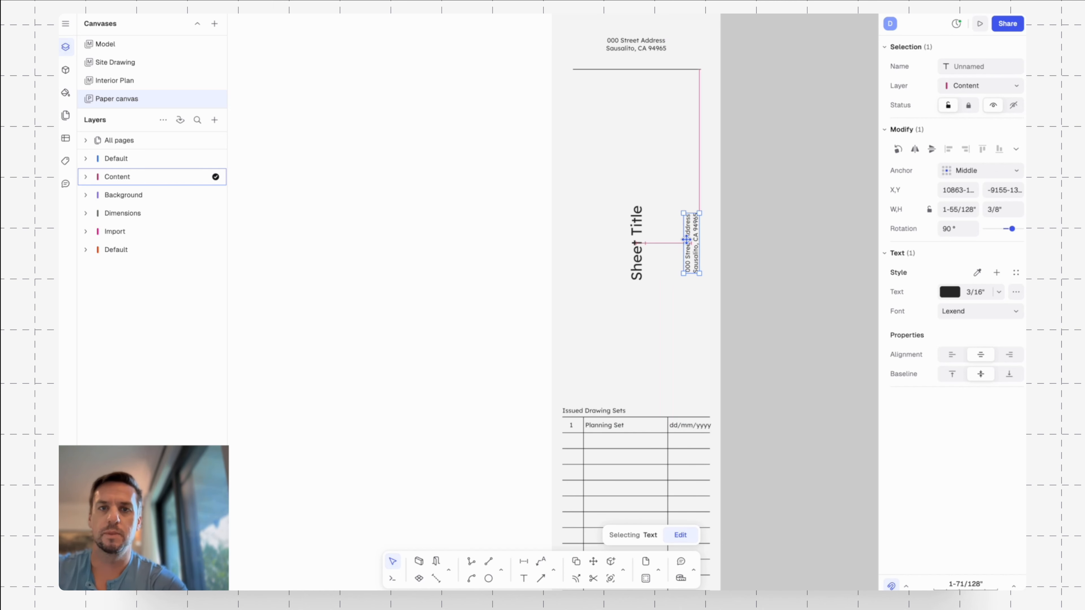
Copy the rotated street address text horizontally to the other side of the rotated Sheet Title, about 2-59/128" away.
{"action": "key", "text": "c"}
{"action": "left_click", "coordinate": [693, 237]}
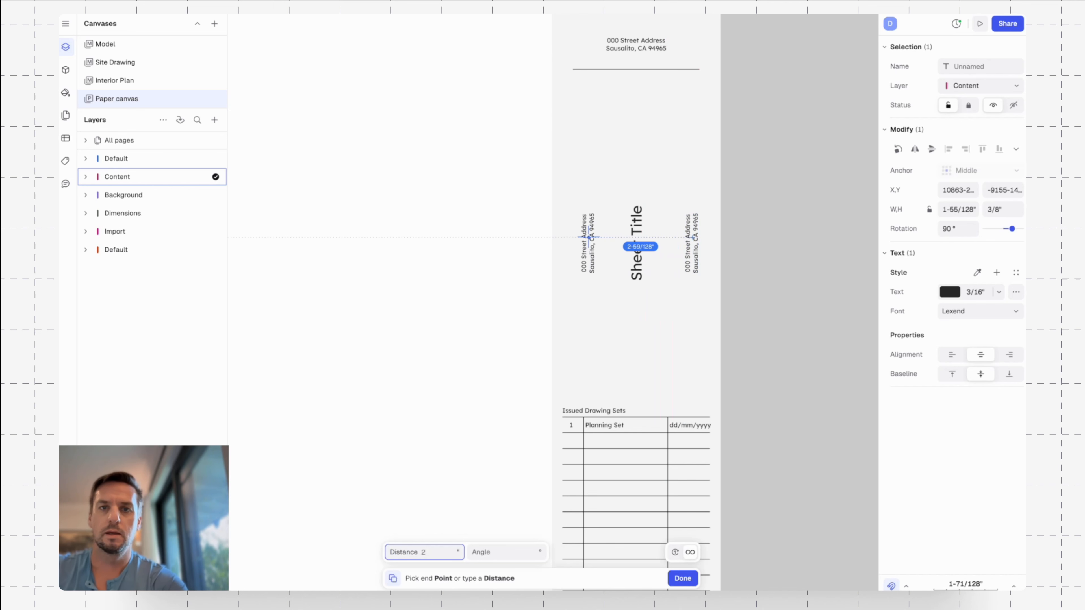
{"action": "left_click", "coordinate": [591, 236]}
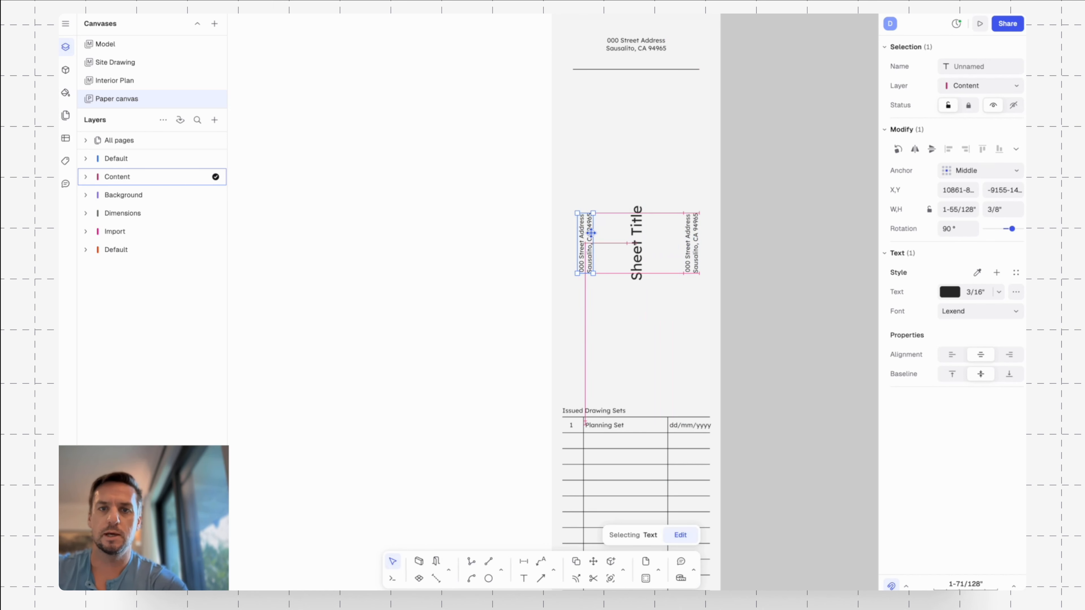
Change the rotated address copy left of the Sheet Title to the placeholder APN: 0000 000.
{"action": "double_click", "coordinate": [586, 239]}
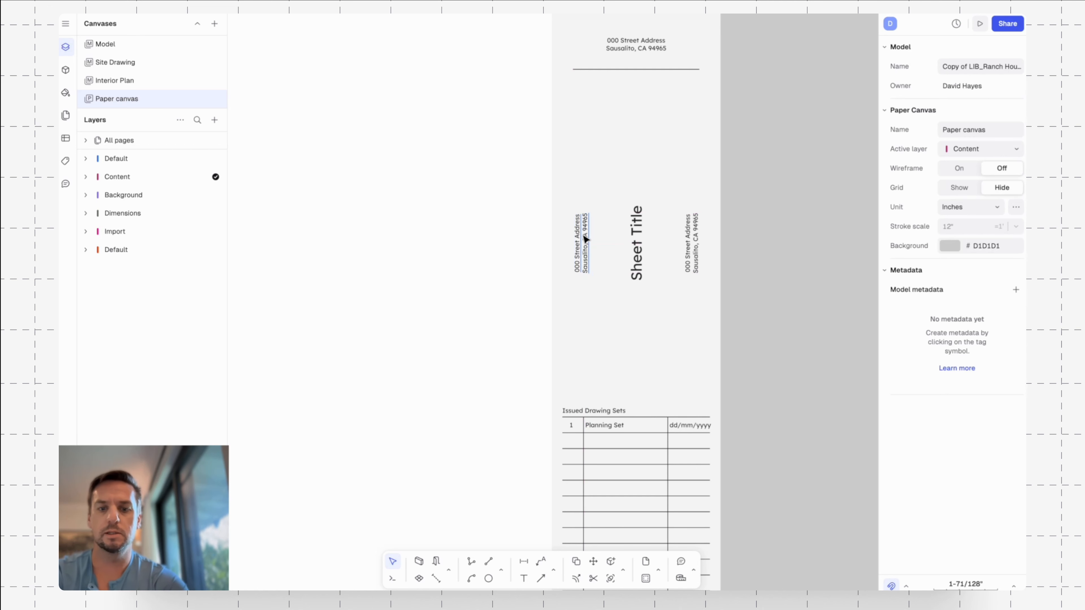
{"action": "key", "text": "ctrl+a"}
{"action": "type", "text": "A"}
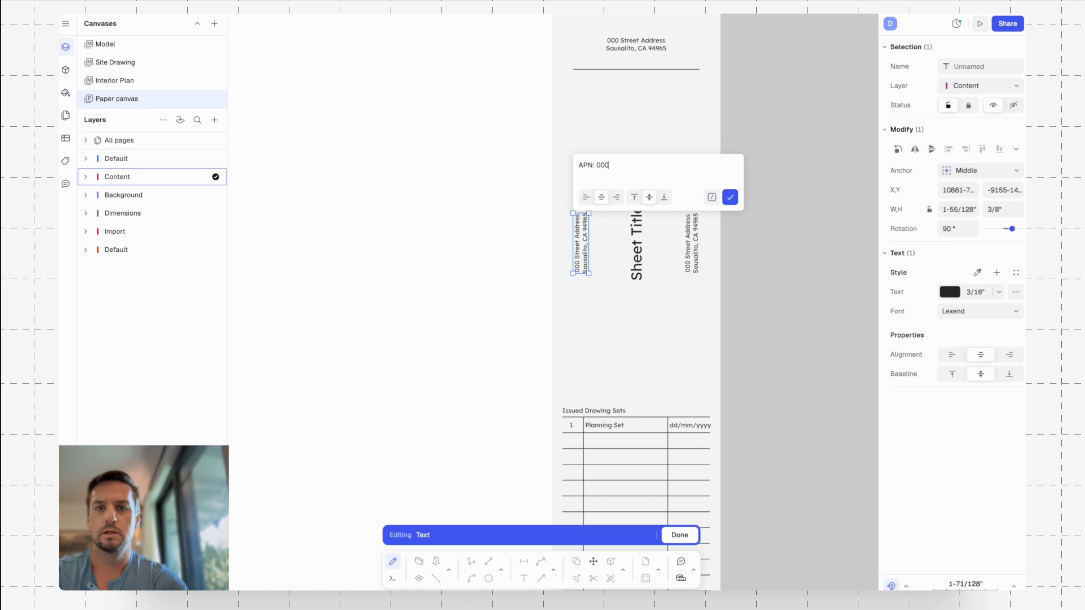
{"action": "key", "text": "Escape"}
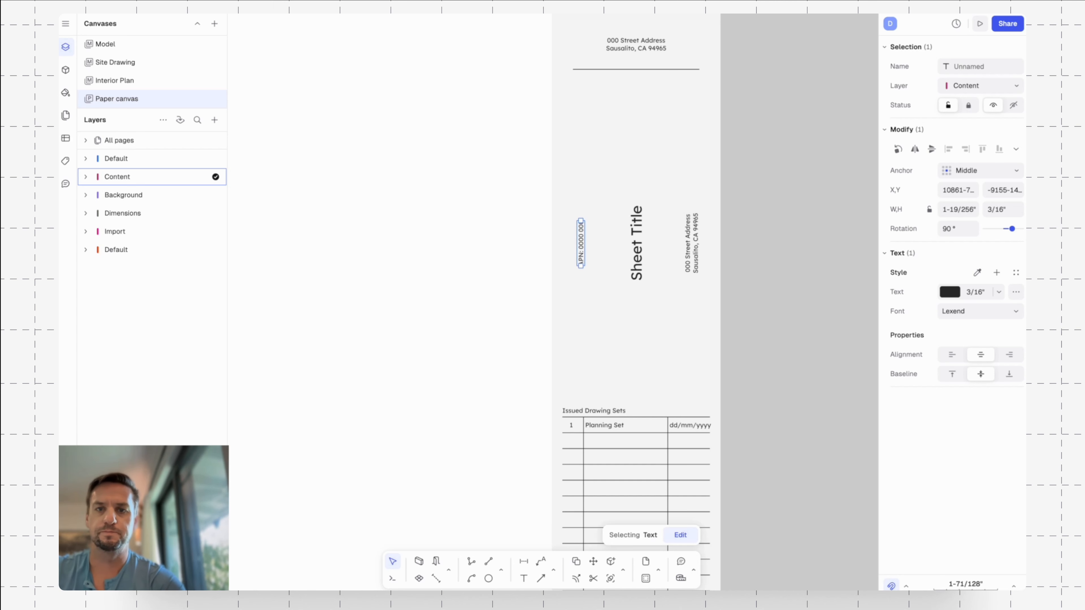
{"action": "key", "text": "Escape"}
Import the updated California architect stamp PNG from the Stamps folder and place it on the blank page area beside the title block.
{"action": "scroll", "coordinate": [776, 238], "scroll_direction": "down", "scroll_amount": 3}
{"action": "scroll", "coordinate": [777, 239], "scroll_direction": "down", "scroll_amount": 3}
{"action": "middle_click_drag", "start_coordinate": [783, 259], "coordinate": [842, 228]}
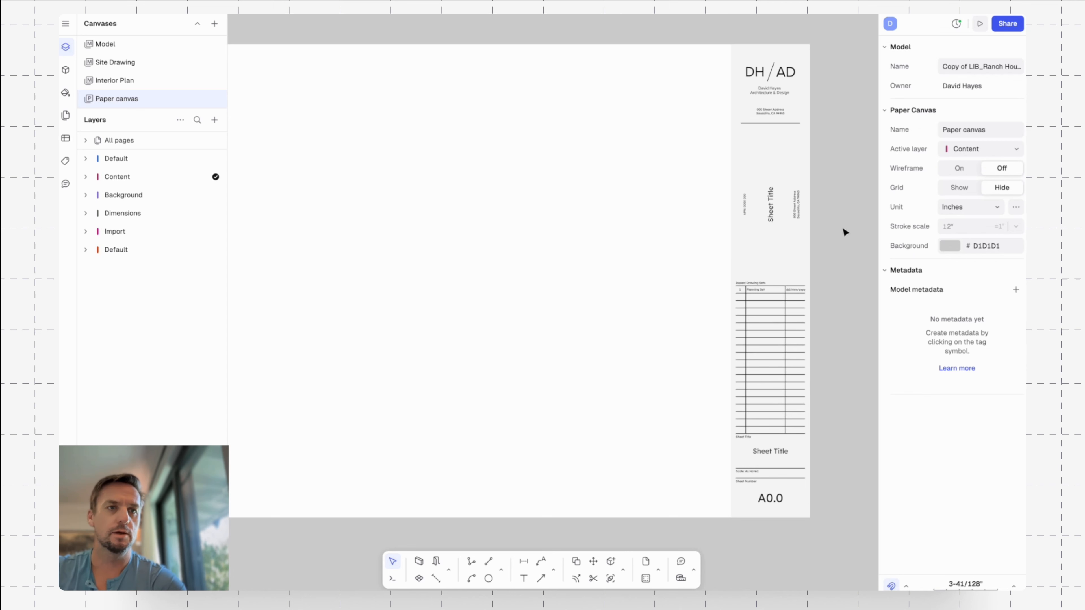
{"action": "left_click", "coordinate": [66, 24]}
{"action": "mouse_move", "coordinate": [112, 102]}
{"action": "left_click", "coordinate": [207, 105]}
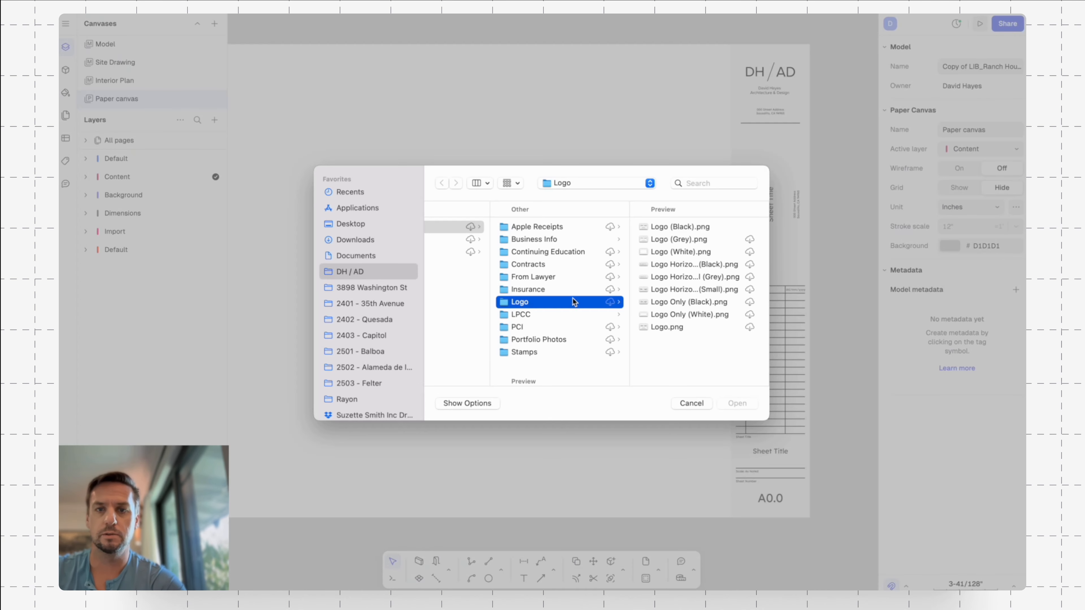
{"action": "left_click", "coordinate": [530, 353]}
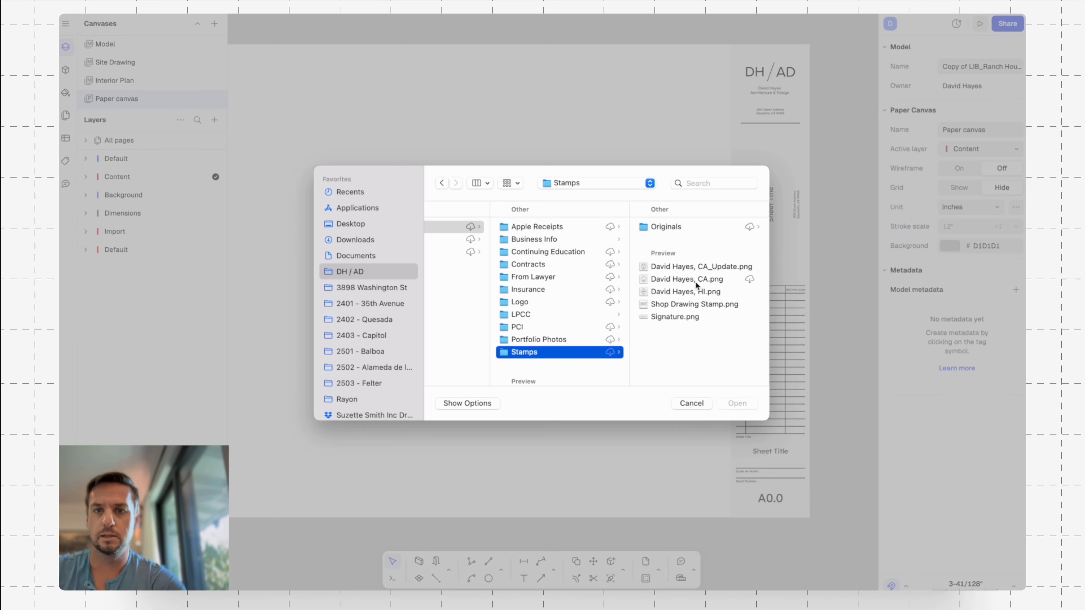
{"action": "left_click", "coordinate": [726, 267]}
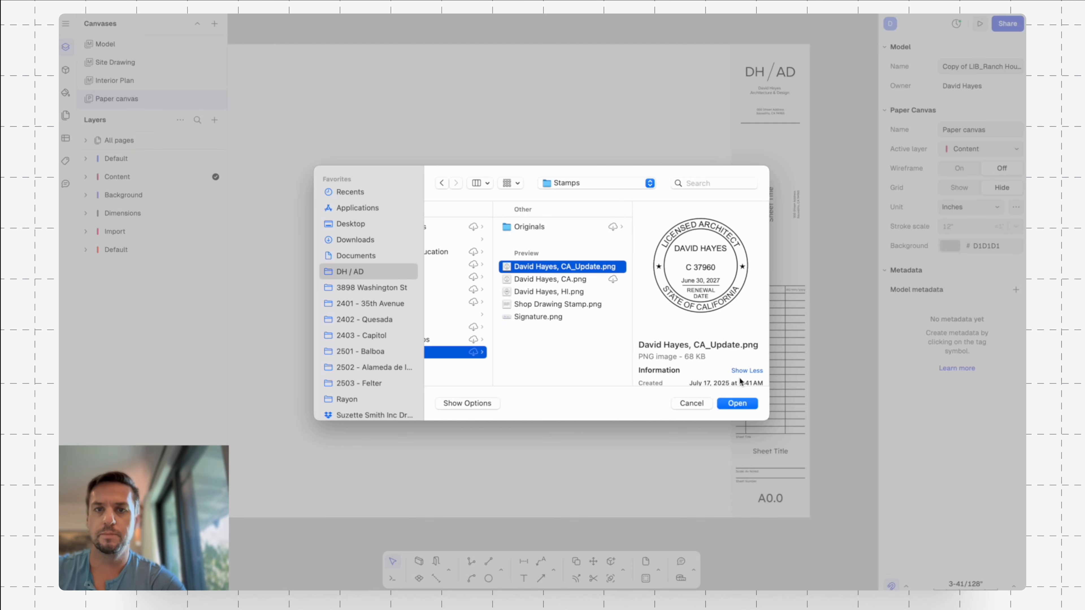
{"action": "left_click", "coordinate": [745, 403]}
{"action": "middle_click_drag", "start_coordinate": [664, 229], "coordinate": [544, 210]}
{"action": "middle_click_drag", "start_coordinate": [439, 194], "coordinate": [475, 193]}
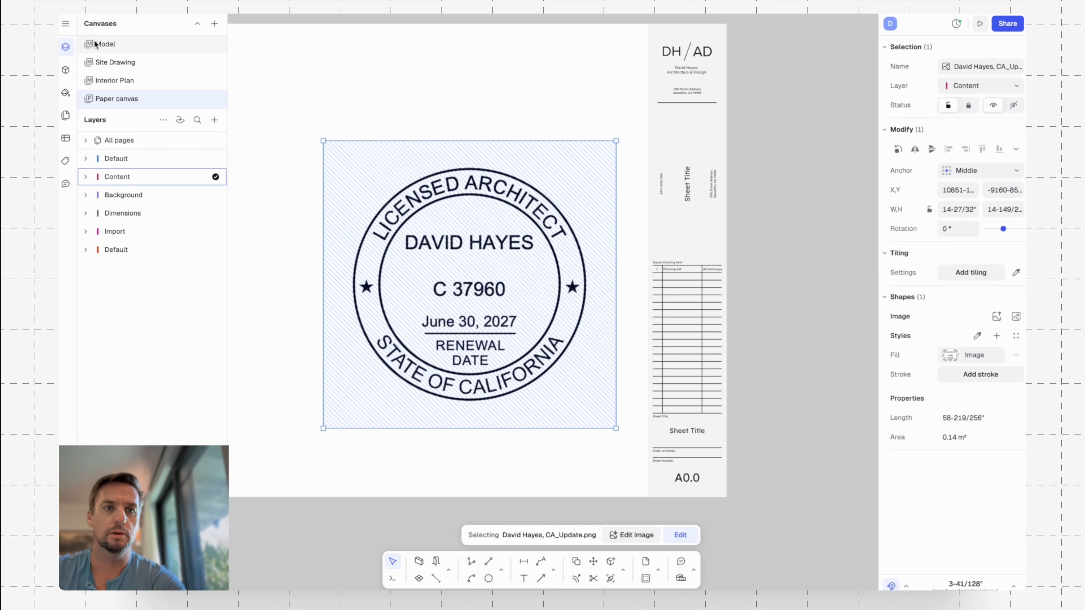
Import Signature.png from the Stamps folder and move it over the architect stamp.
{"action": "left_click", "coordinate": [65, 23]}
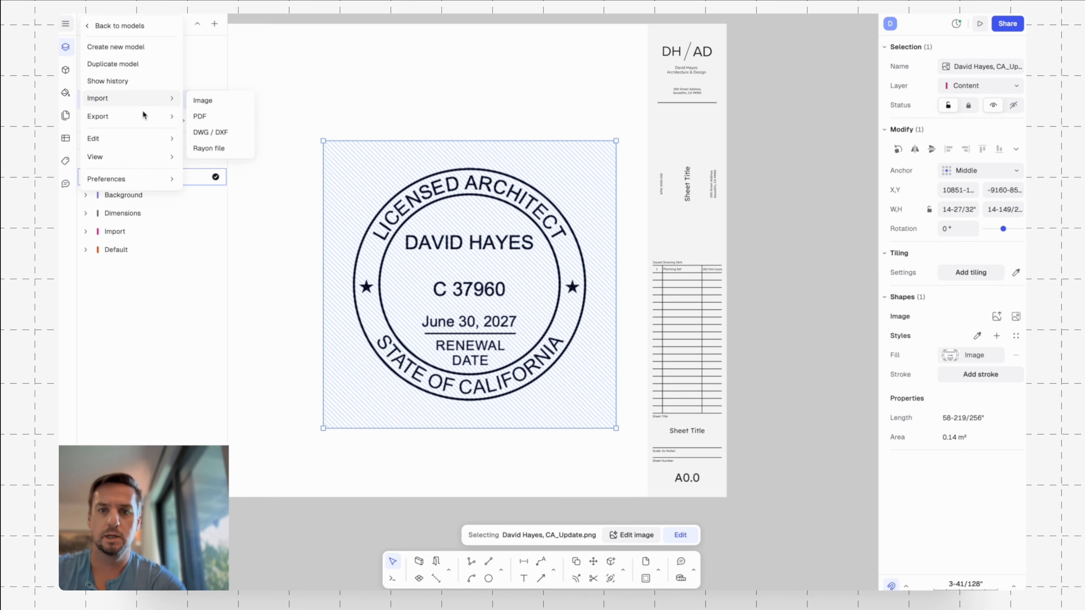
{"action": "left_click", "coordinate": [204, 100]}
{"action": "left_click", "coordinate": [675, 317]}
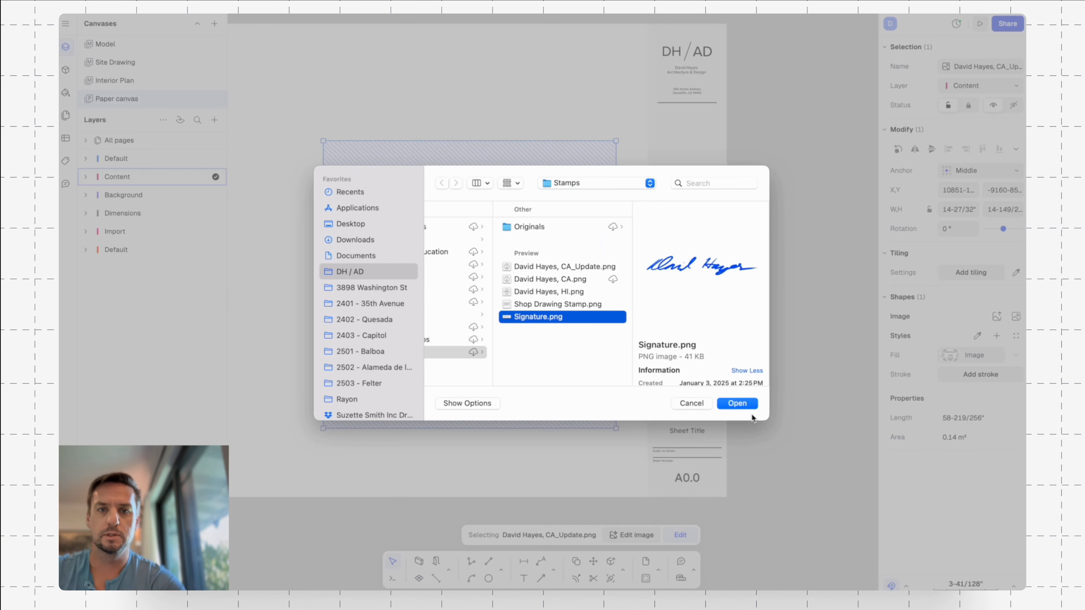
{"action": "left_click", "coordinate": [738, 403]}
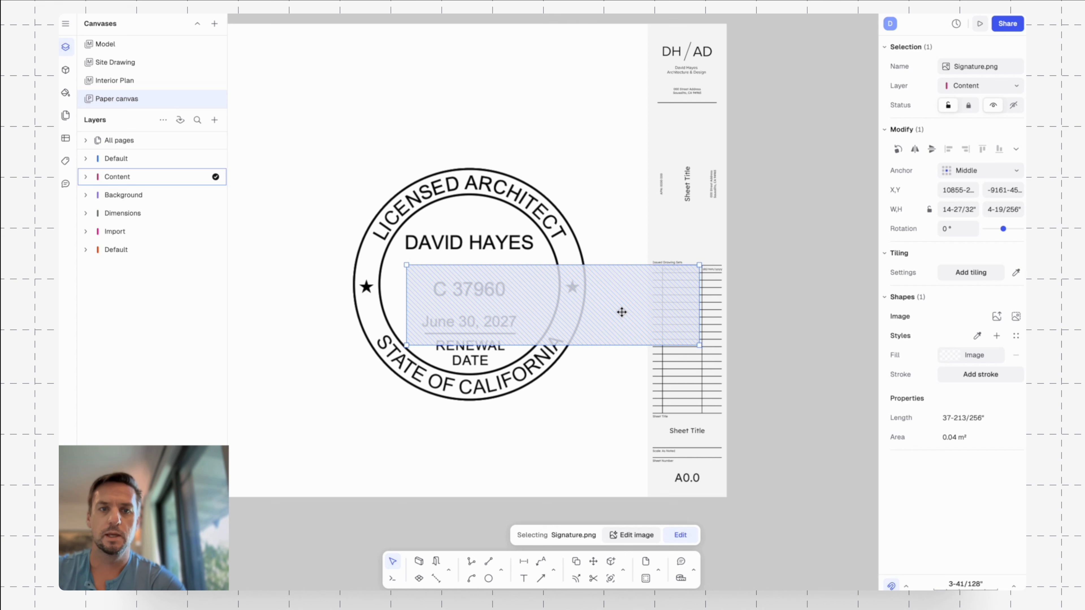
{"action": "mouse_move", "coordinate": [621, 308]}
{"action": "left_mouse_down"}
{"action": "mouse_move", "coordinate": [547, 272]}
{"action": "mouse_move", "coordinate": [576, 278]}
{"action": "left_mouse_up"}
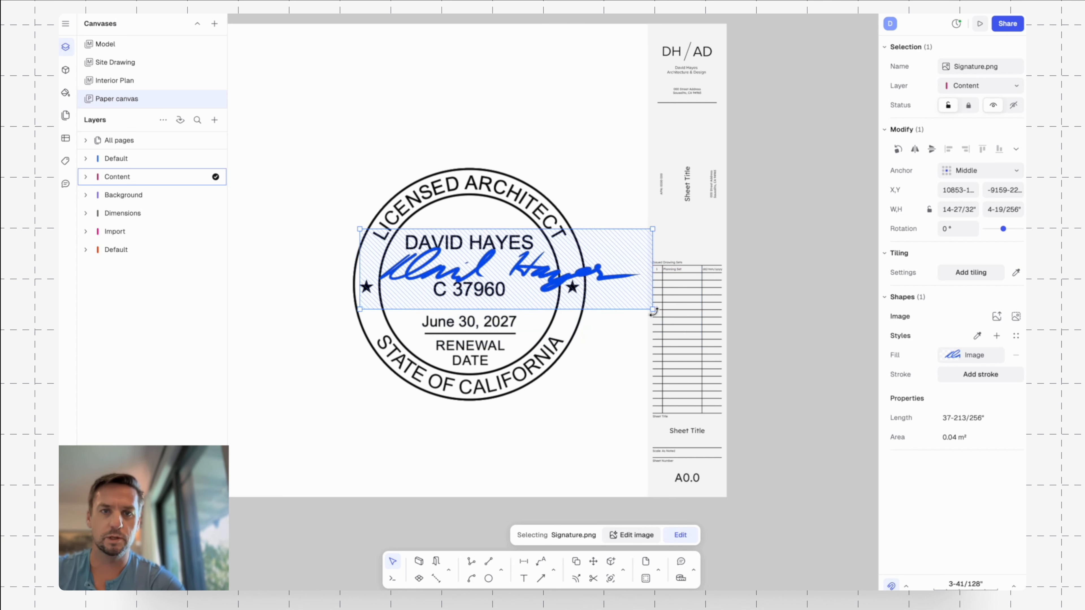
Scale the signature down to about the stamp's inner circle width and position it between the architect's name and license number.
{"action": "left_click_drag", "start_coordinate": [652, 308], "coordinate": [547, 281]}
{"action": "mouse_move", "coordinate": [474, 254]}
{"action": "left_mouse_down"}
{"action": "mouse_move", "coordinate": [502, 264]}
{"action": "mouse_move", "coordinate": [490, 266]}
{"action": "left_mouse_up"}
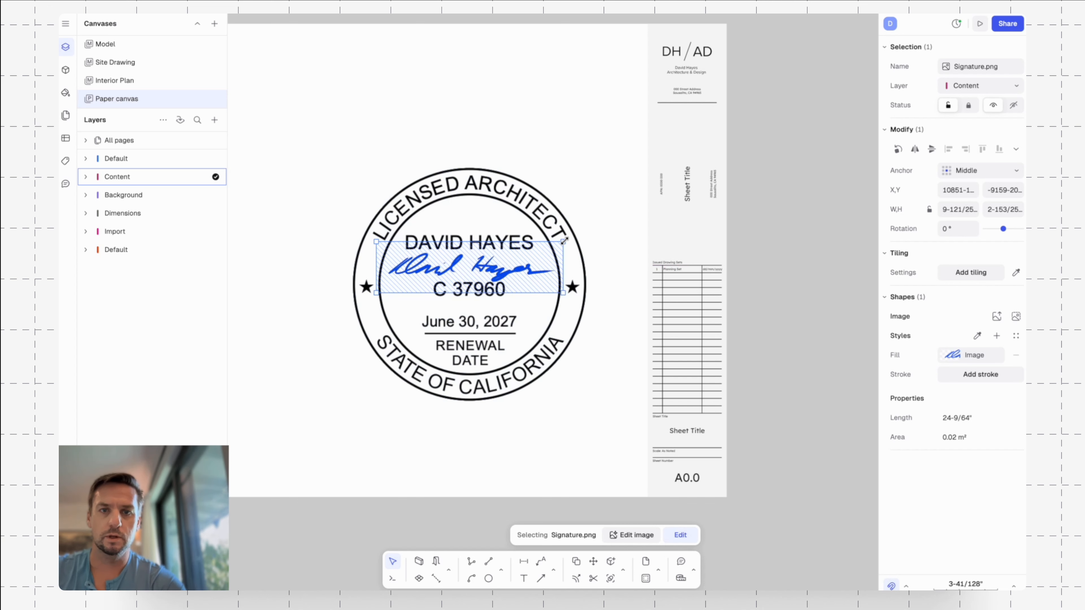
{"action": "left_click_drag", "start_coordinate": [565, 241], "coordinate": [572, 238]}
{"action": "left_click", "coordinate": [622, 176]}
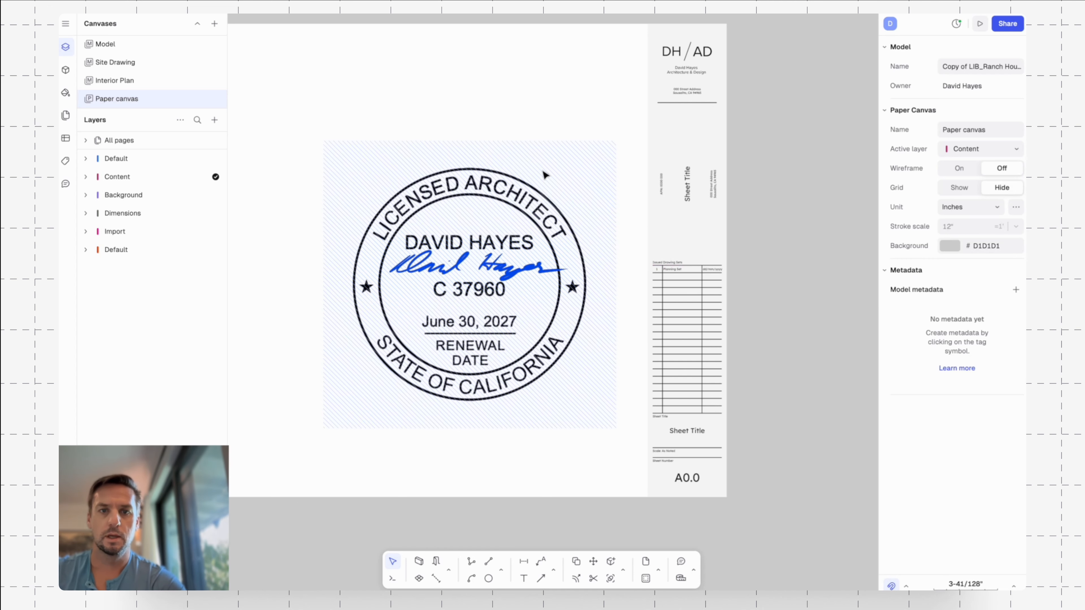
Group the stamp and signature images into one object.
{"action": "left_click", "coordinate": [540, 142]}
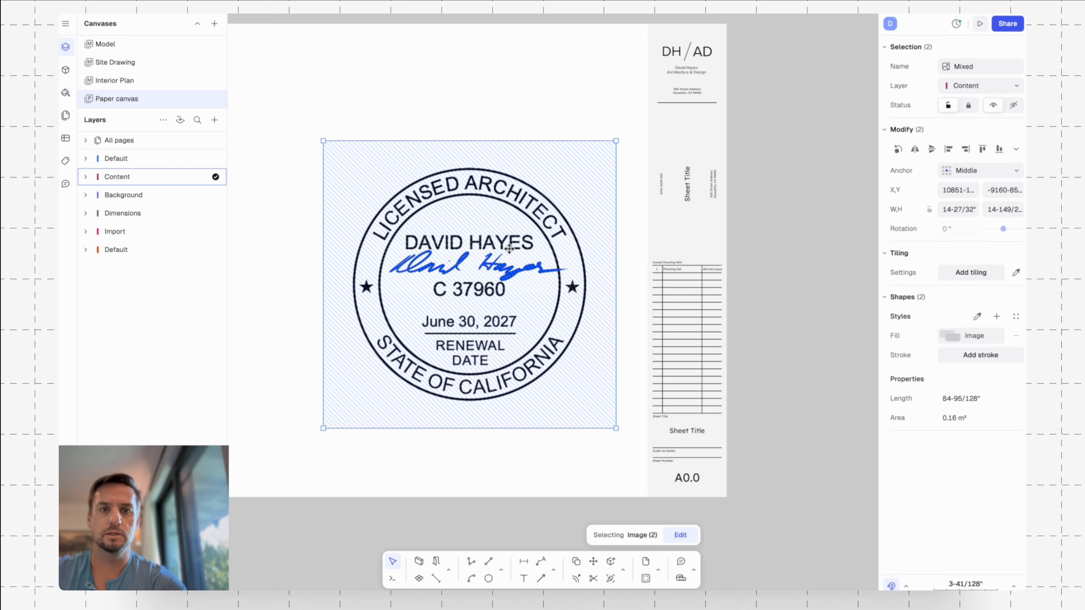
{"action": "left_click", "coordinate": [570, 64]}
{"action": "left_click", "coordinate": [452, 284]}
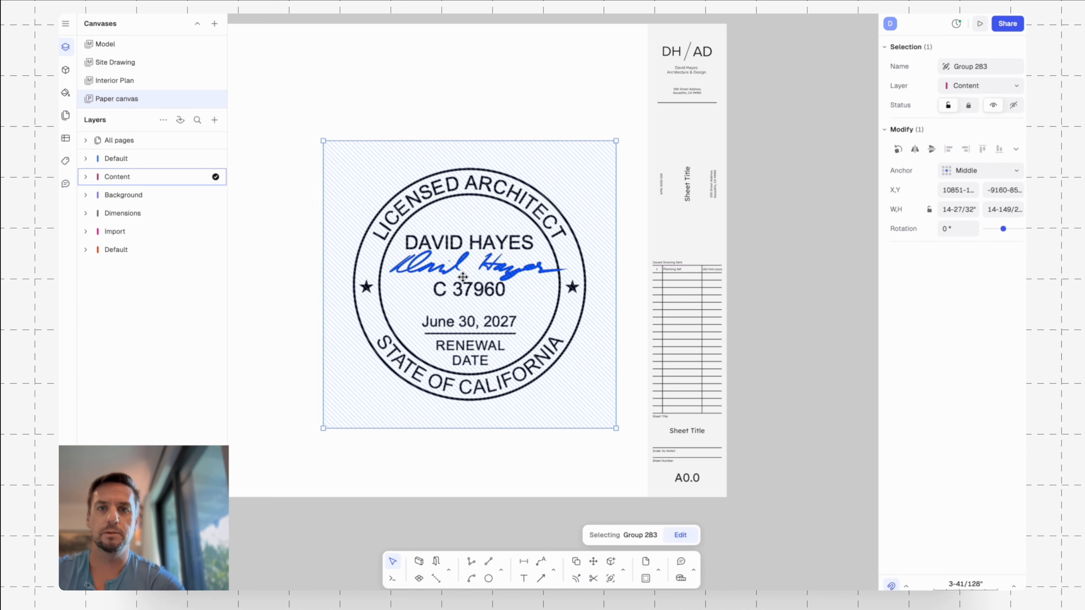
Move the stamp group onto the title block below the address divider and scale it down to the title block's 4" width.
{"action": "left_click_drag", "start_coordinate": [452, 283], "coordinate": [427, 221]}
{"action": "left_click_drag", "start_coordinate": [362, 188], "coordinate": [708, 214]}
{"action": "middle_click_drag", "start_coordinate": [786, 267], "coordinate": [616, 269]}
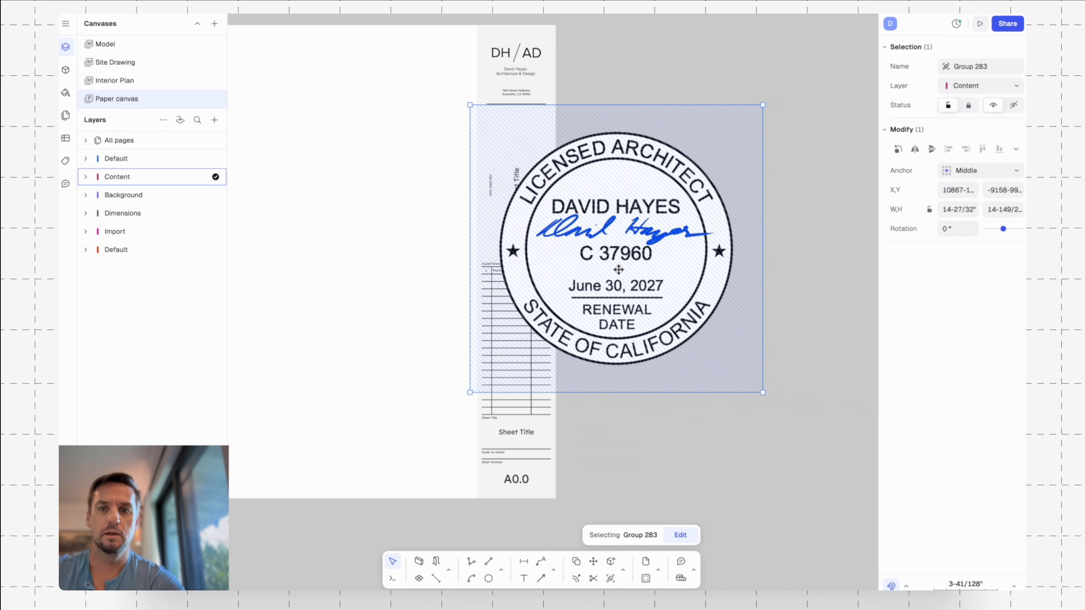
{"action": "mouse_move", "coordinate": [610, 266]}
{"action": "left_mouse_down"}
{"action": "mouse_move", "coordinate": [625, 264]}
{"action": "mouse_move", "coordinate": [613, 263]}
{"action": "left_mouse_up"}
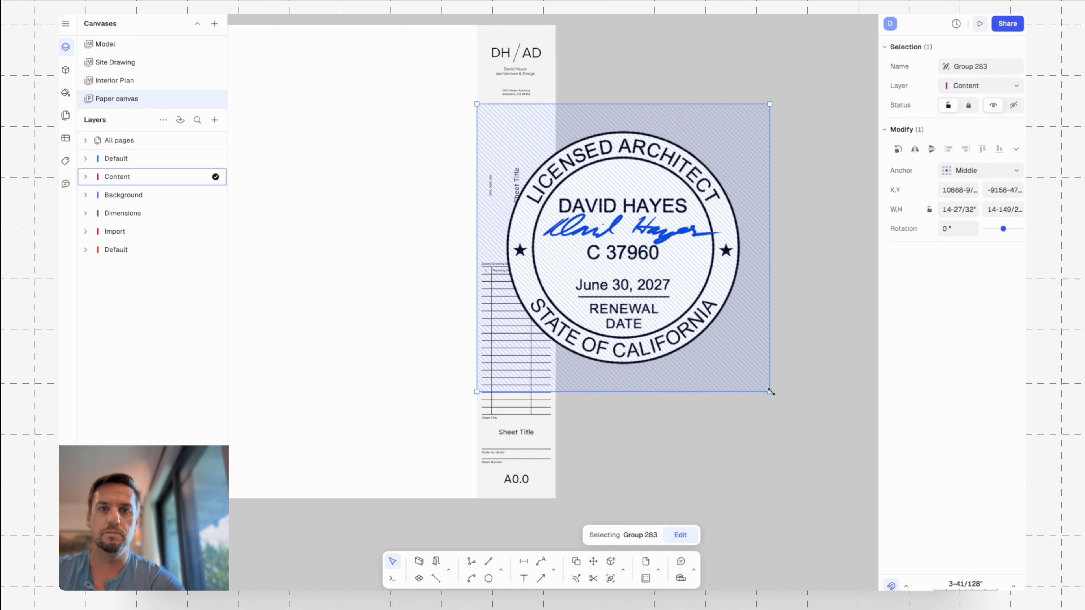
{"action": "left_click_drag", "start_coordinate": [771, 391], "coordinate": [565, 152]}
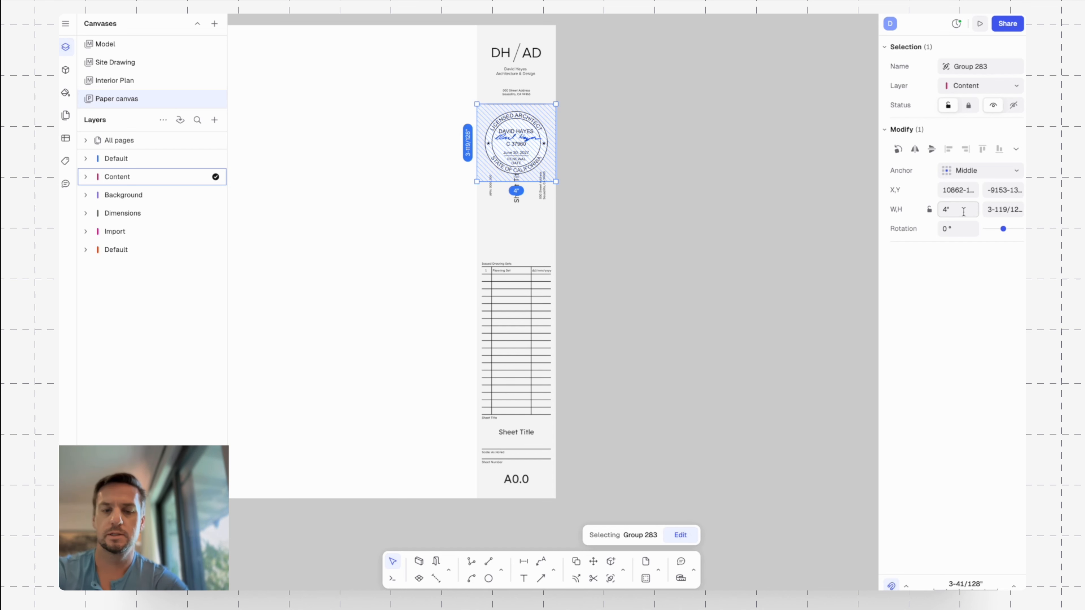
Lock the stamp group's proportions and set its width to 2".
{"action": "left_click", "coordinate": [941, 210]}
{"action": "left_click", "coordinate": [929, 209]}
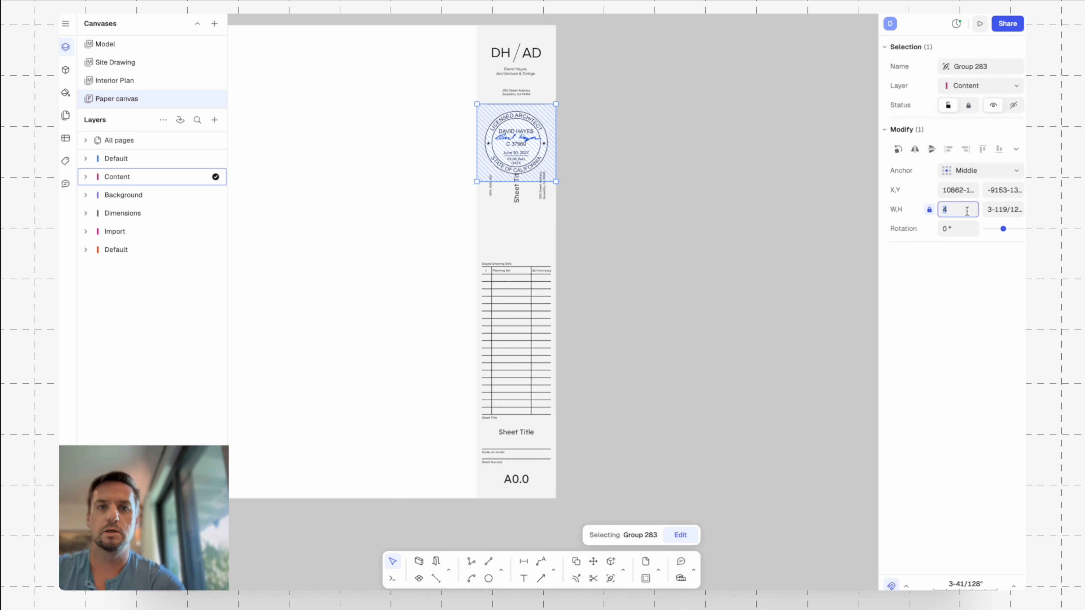
{"action": "type", "text": "2"}
{"action": "key", "text": "Return"}
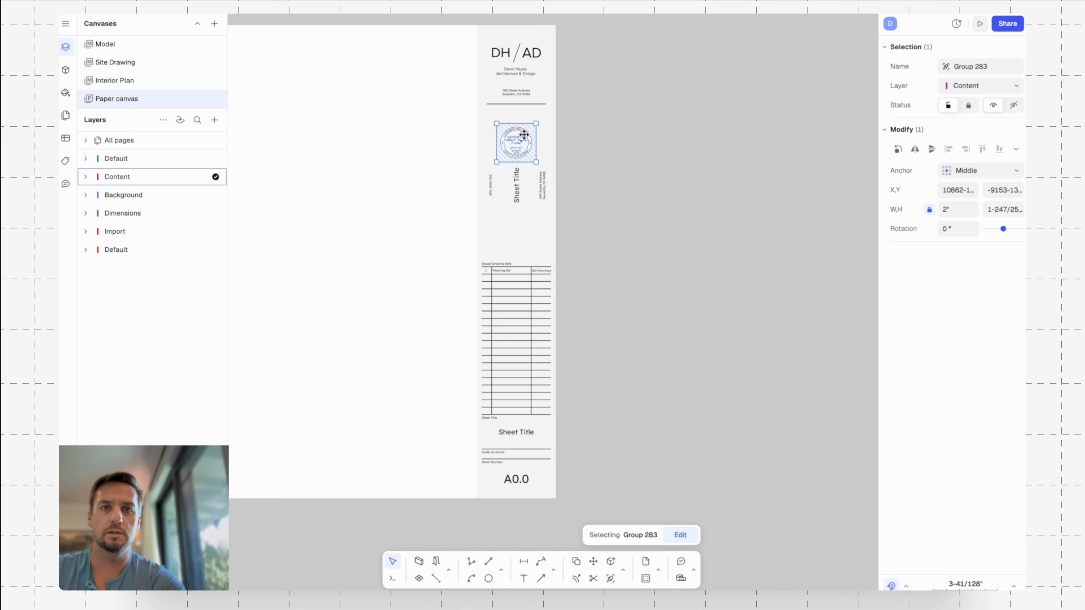
Move the stamp group up so its upper edge sits against the divider under the address.
{"action": "scroll", "coordinate": [535, 135], "scroll_direction": "up", "scroll_amount": 5}
{"action": "left_click_drag", "start_coordinate": [517, 162], "coordinate": [519, 107]}
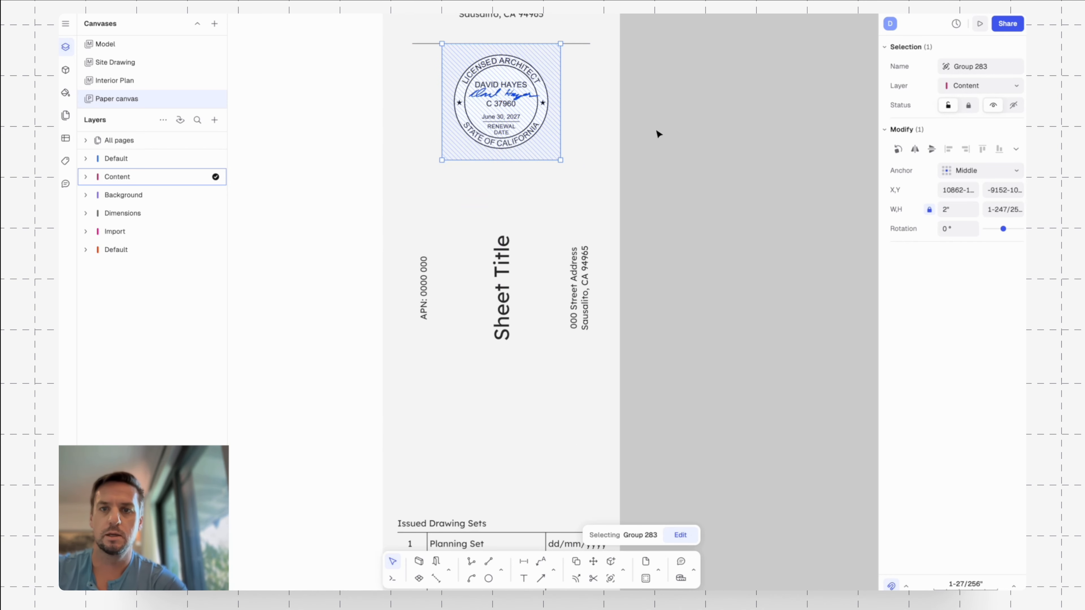
{"action": "left_click", "coordinate": [668, 104]}
{"action": "scroll", "coordinate": [703, 116], "scroll_direction": "down", "scroll_amount": 6}
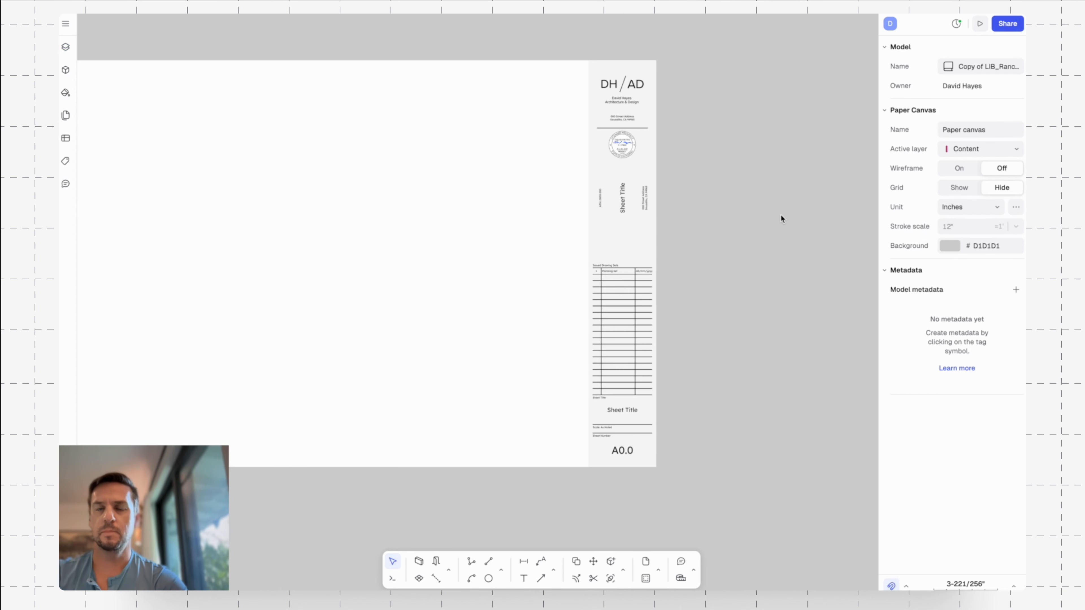
Select all title block elements on the page and convert them into a single block.
{"action": "left_click_drag", "start_coordinate": [540, 43], "coordinate": [741, 518]}
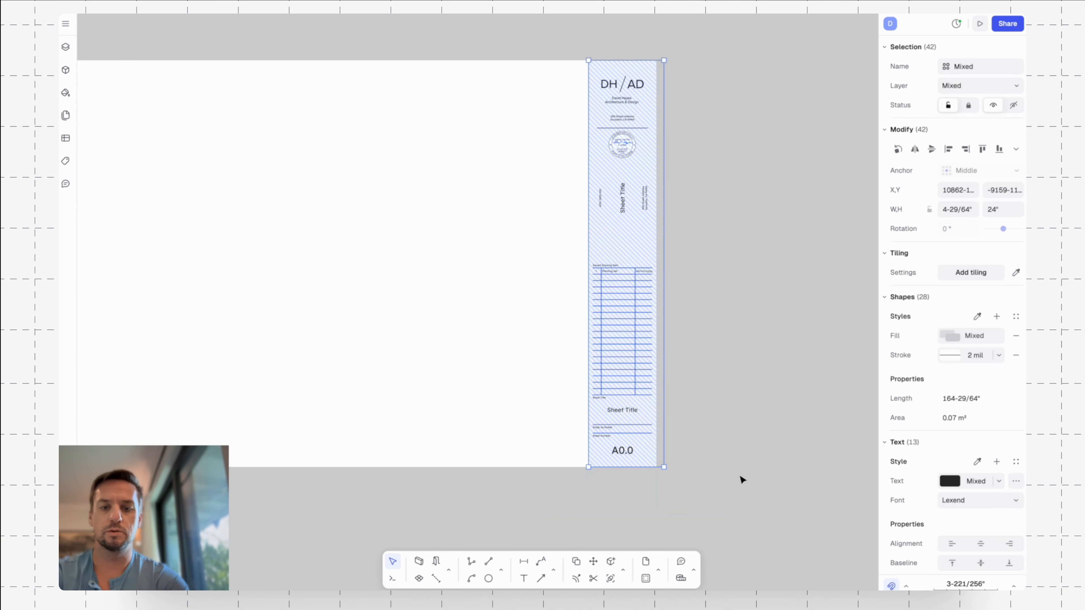
{"action": "type", "text": "block"}
{"action": "key", "text": "Return"}
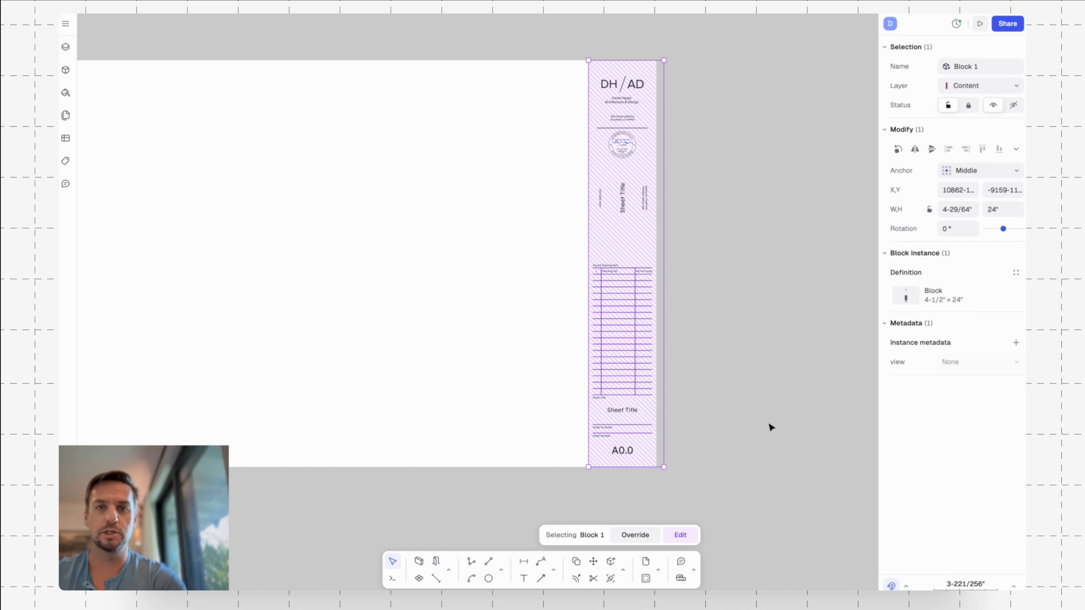
{"action": "left_click", "coordinate": [709, 342]}
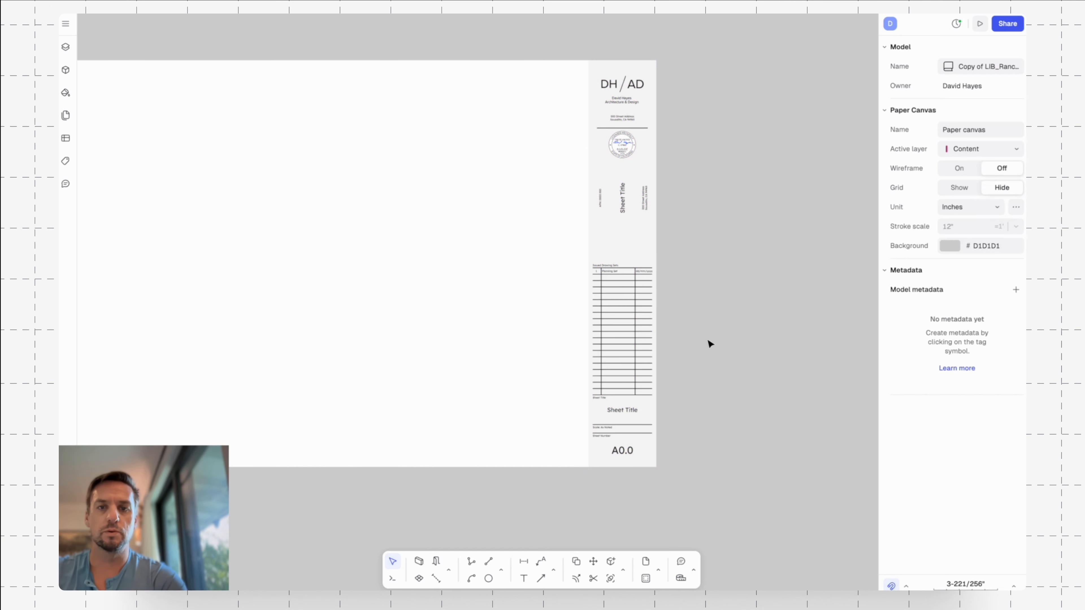
Enter the block for editing and change the rotated center text below the stamp to "Project Title".
{"action": "scroll", "coordinate": [666, 214], "scroll_direction": "down", "scroll_amount": 1}
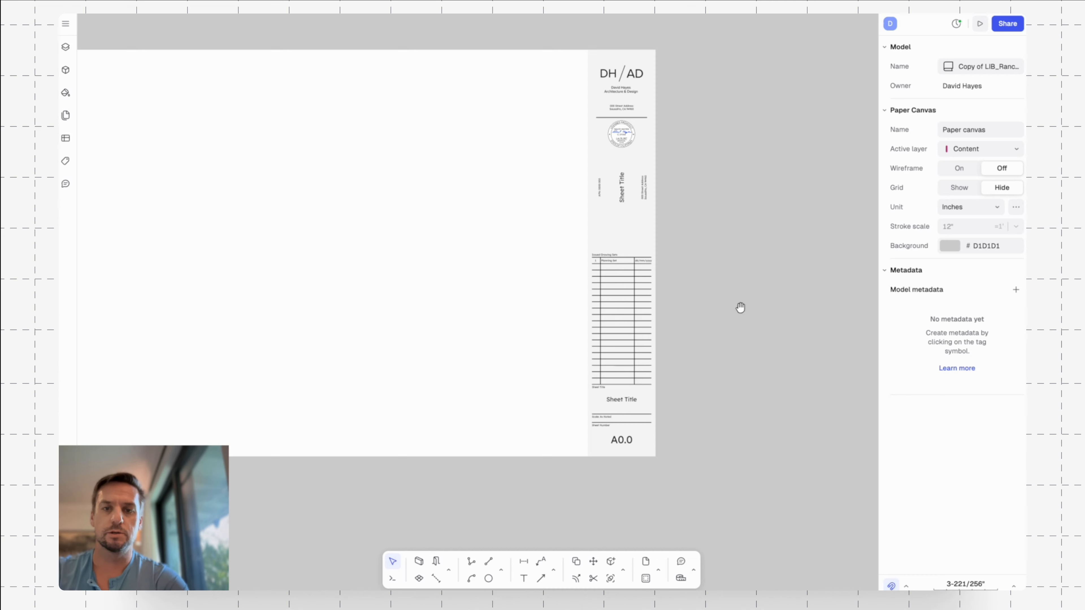
{"action": "scroll", "coordinate": [684, 159], "scroll_direction": "down", "scroll_amount": 1}
{"action": "scroll", "coordinate": [614, 356], "scroll_direction": "up", "scroll_amount": 5, "text": "ctrl"}
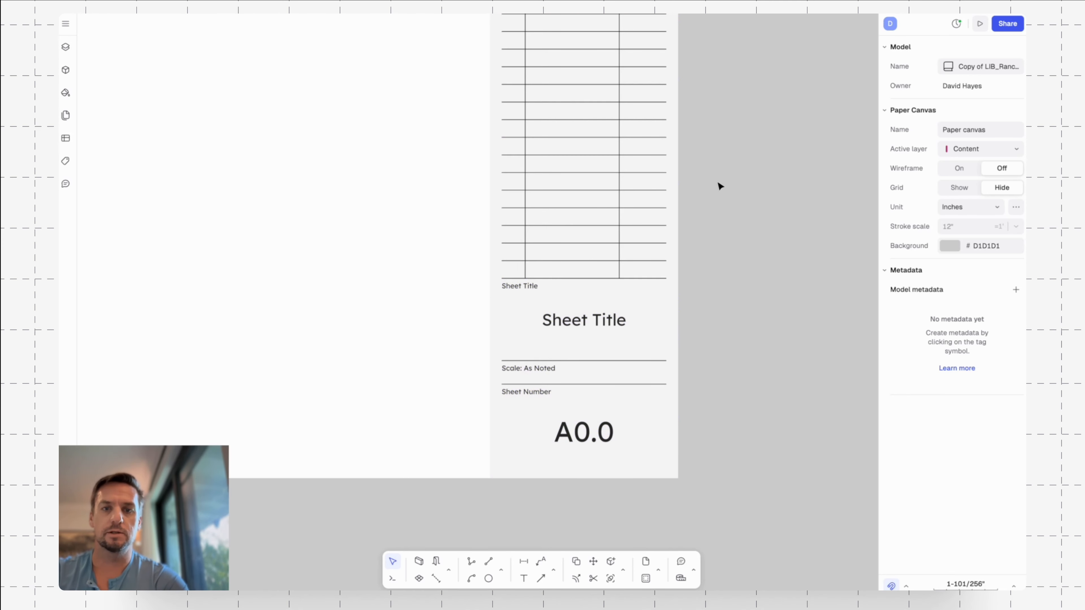
{"action": "scroll", "coordinate": [720, 184], "scroll_direction": "down", "scroll_amount": 3, "text": "ctrl"}
{"action": "middle_click_drag", "start_coordinate": [751, 80], "coordinate": [698, 247]}
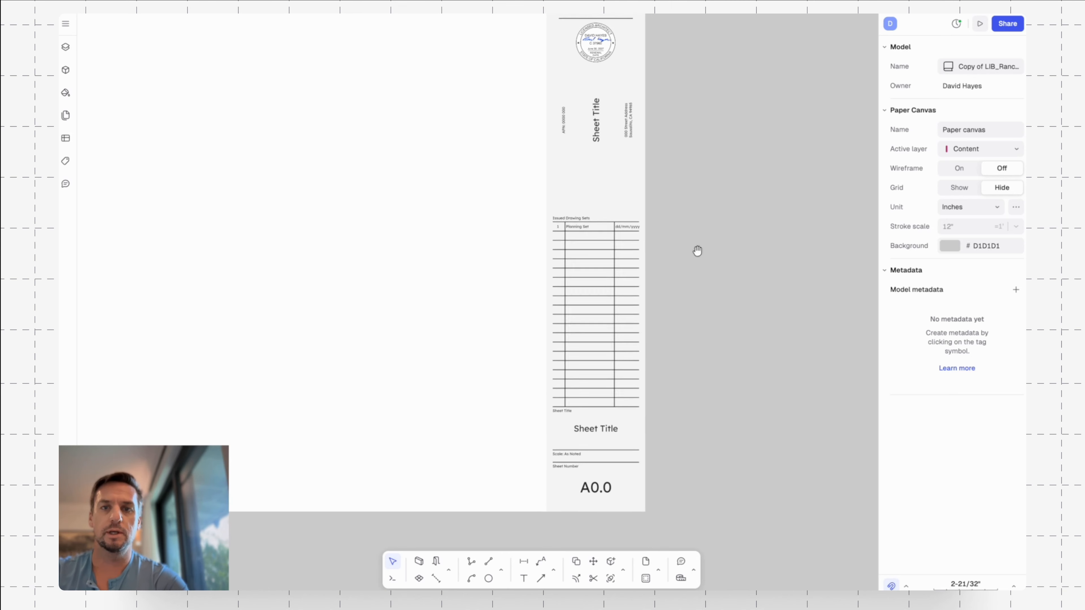
{"action": "double_click", "coordinate": [598, 140]}
{"action": "left_click", "coordinate": [596, 136]}
{"action": "double_click", "coordinate": [595, 134]}
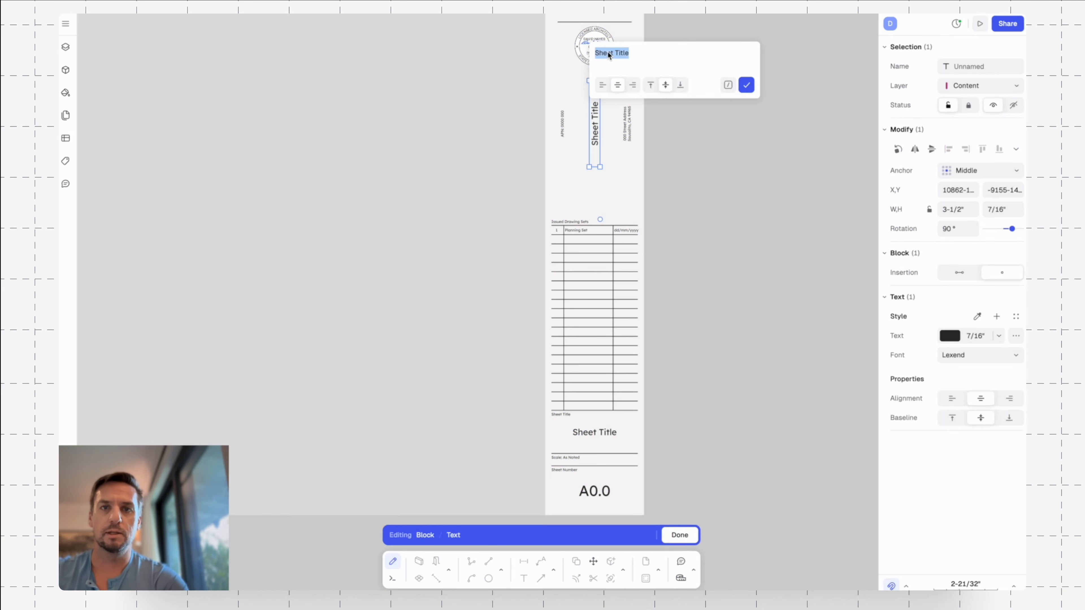
{"action": "type", "text": "Project"}
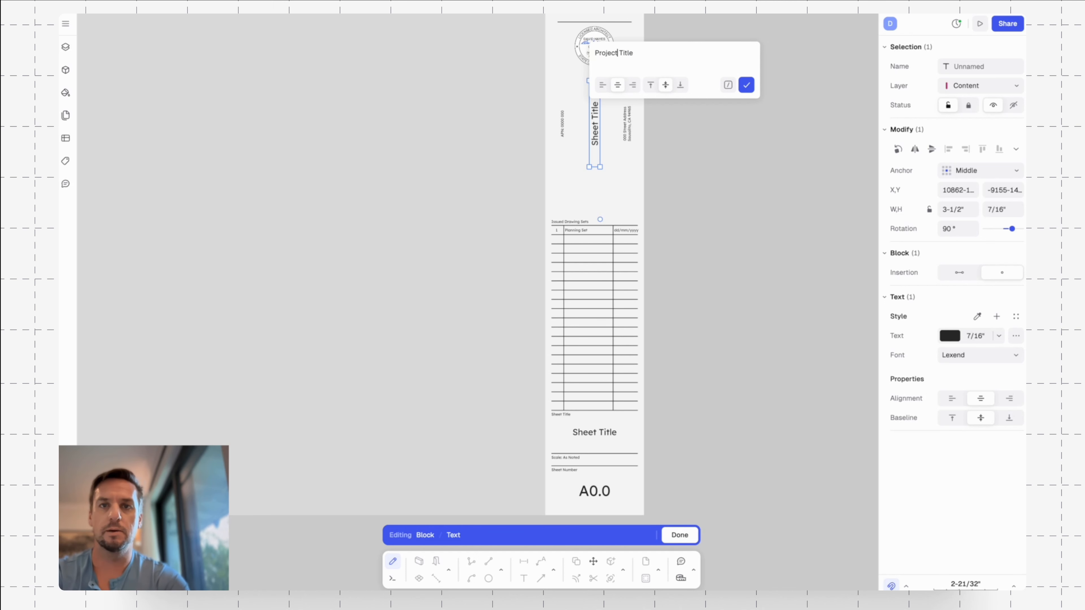
{"action": "key", "text": "Return"}
{"action": "key", "text": "F1"}
{"action": "key", "text": "Escape"}
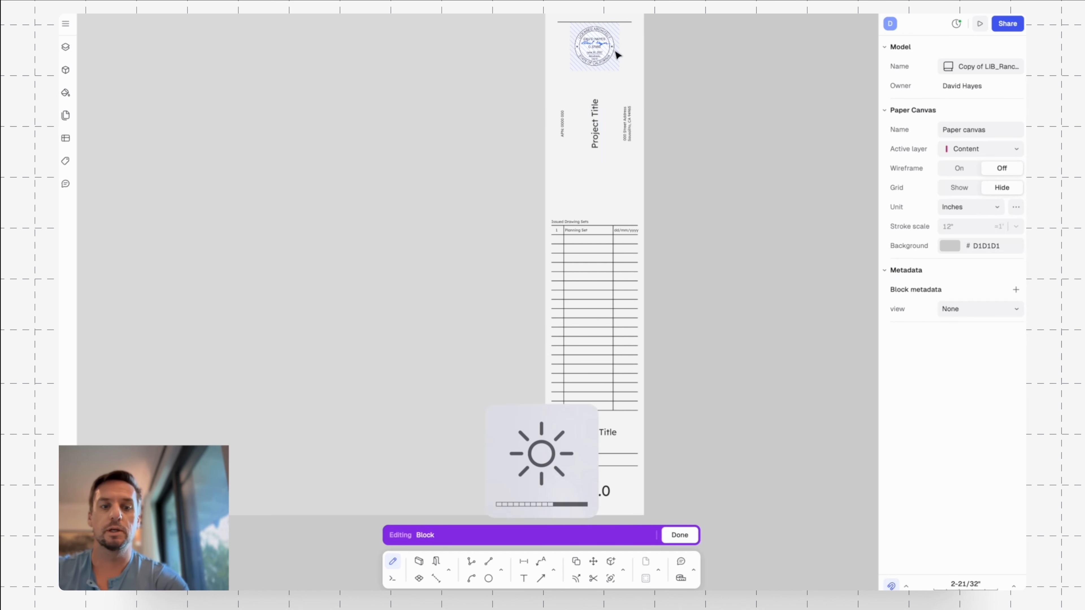
{"action": "key", "text": "F2"}
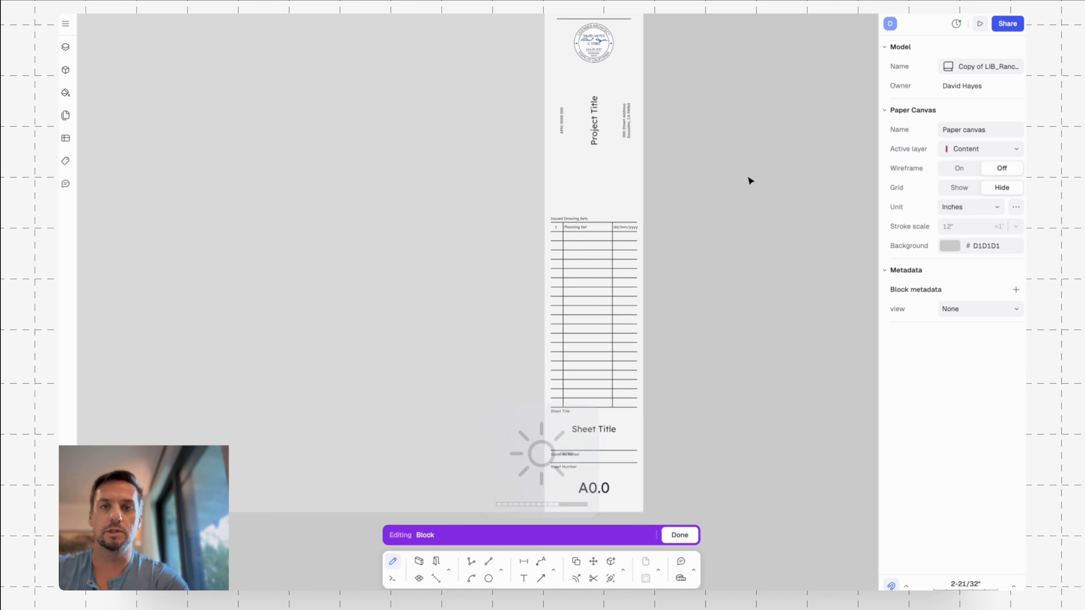
Try to move the stamp group inside the title block by a distance of 1/4".
{"action": "middle_click_drag", "start_coordinate": [712, 280], "coordinate": [731, 255]}
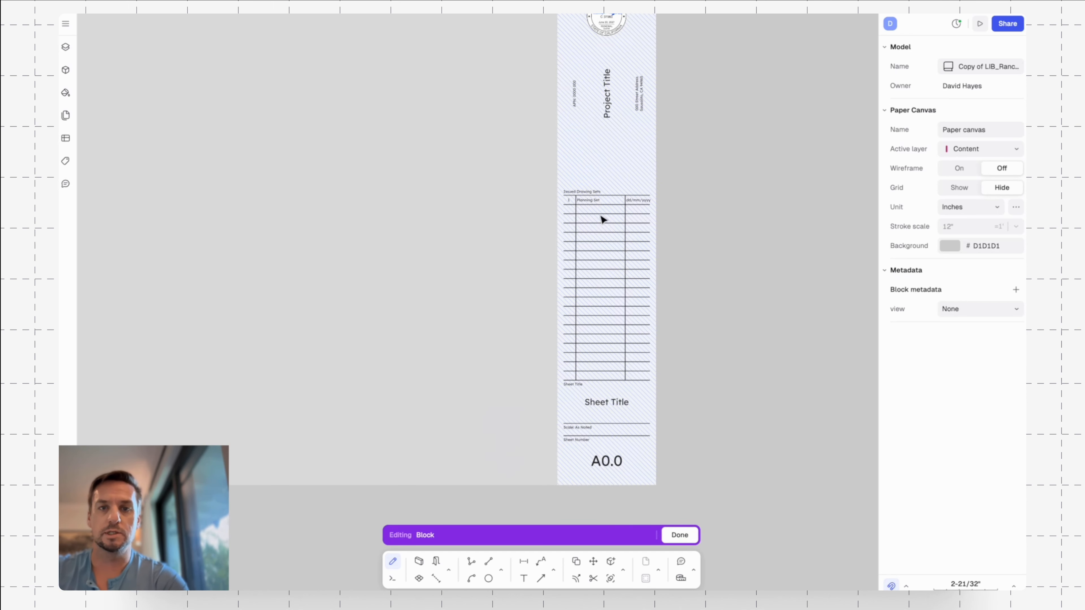
{"action": "scroll", "coordinate": [600, 217], "scroll_direction": "up", "scroll_amount": 5}
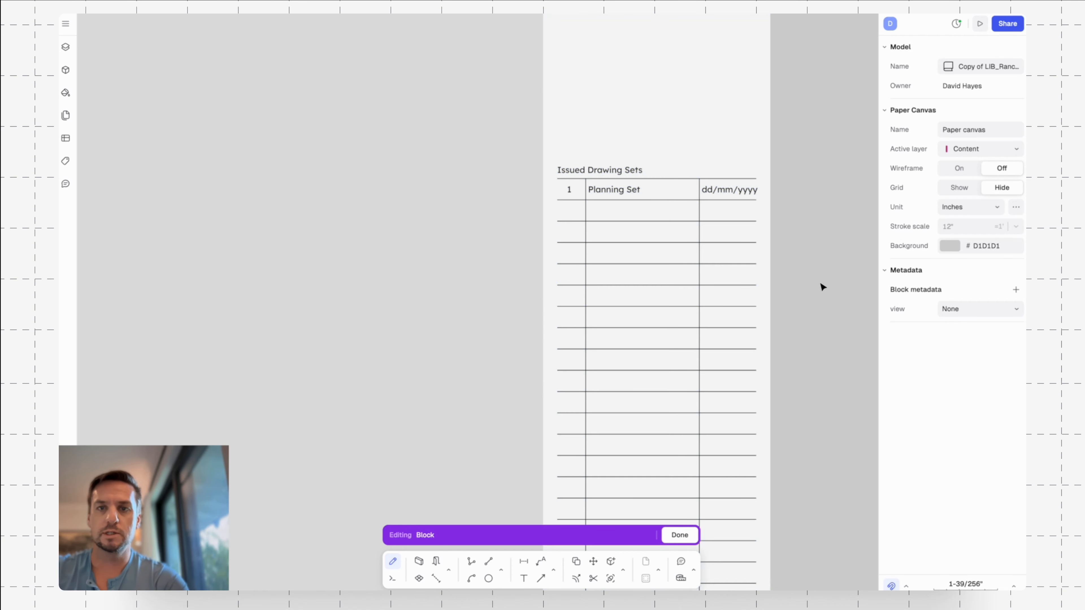
{"action": "middle_click_drag", "start_coordinate": [803, 271], "coordinate": [754, 197]}
{"action": "scroll", "coordinate": [752, 194], "scroll_direction": "down", "scroll_amount": 4}
{"action": "middle_click_drag", "start_coordinate": [845, 158], "coordinate": [802, 428]}
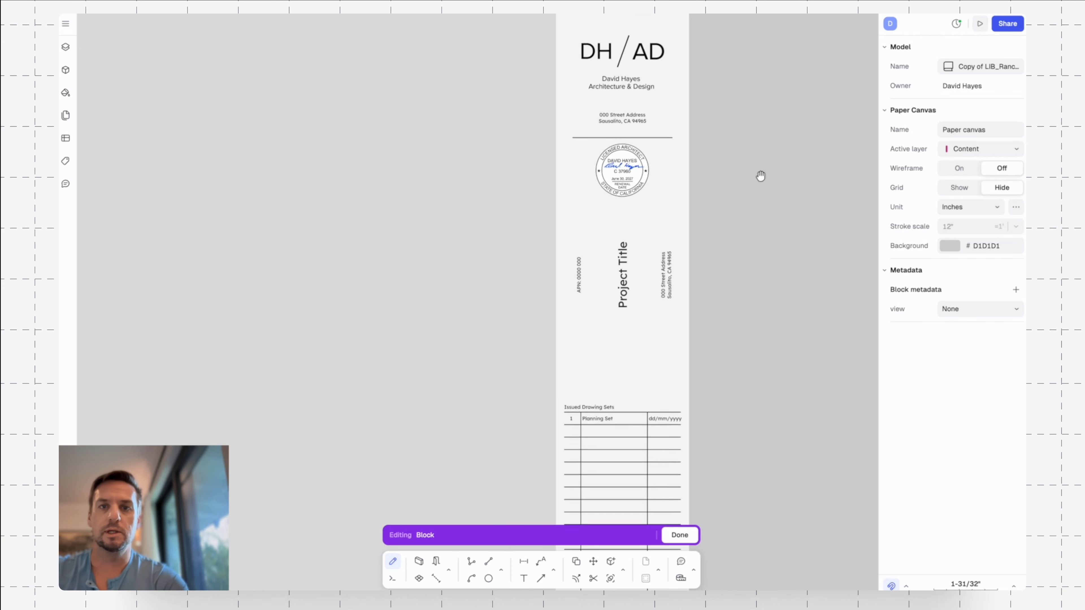
{"action": "middle_click_drag", "start_coordinate": [760, 174], "coordinate": [741, 221]}
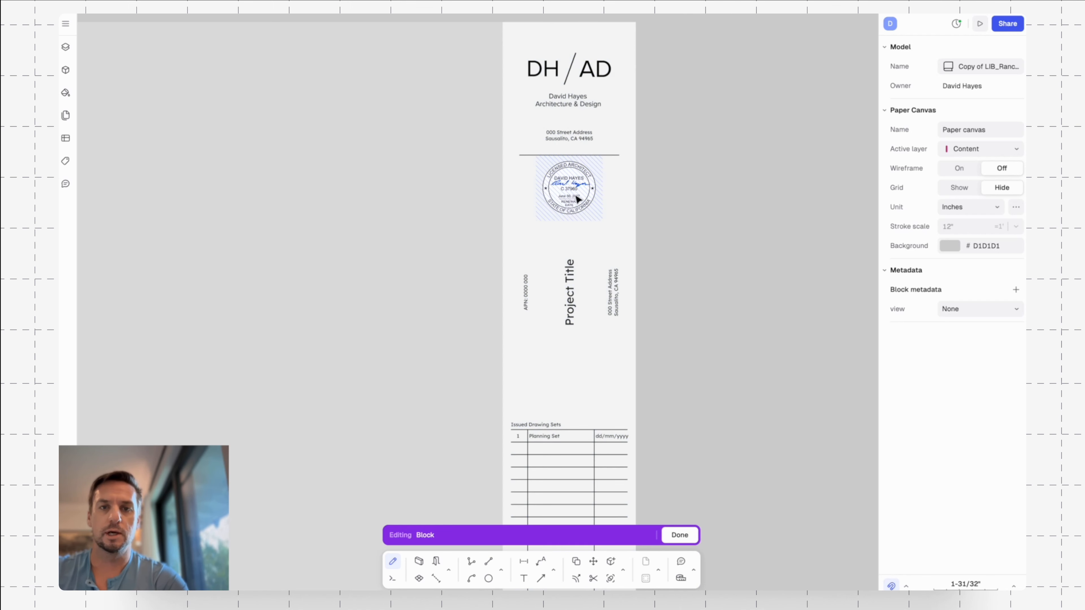
{"action": "left_click", "coordinate": [574, 198]}
{"action": "type", "text": "m"}
{"action": "key", "text": "Return"}
{"action": "left_click", "coordinate": [571, 189]}
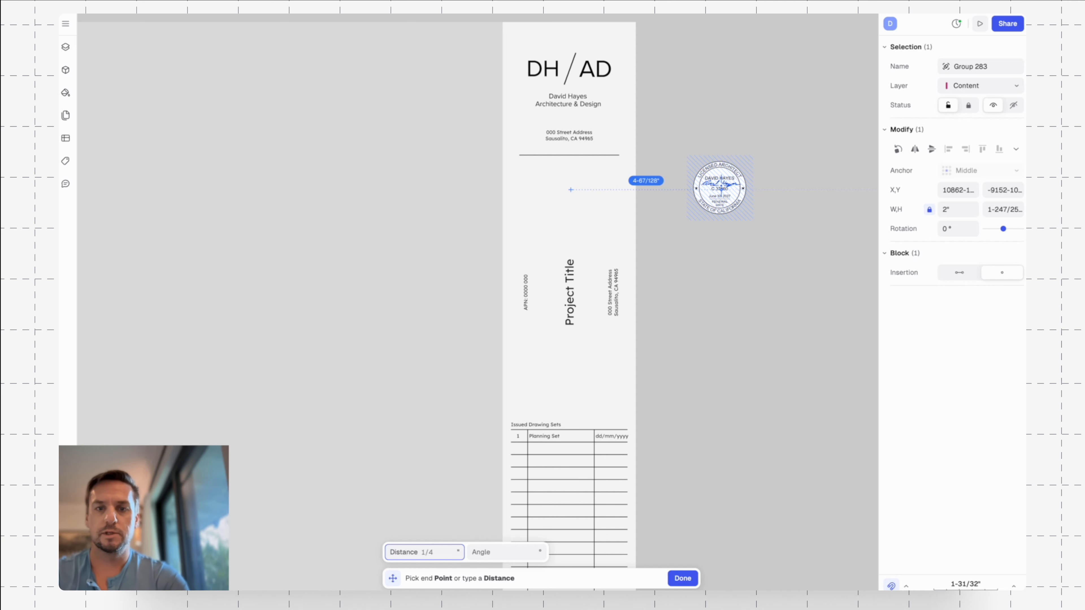
{"action": "key", "text": "Tab"}
{"action": "key", "text": "Tab"}
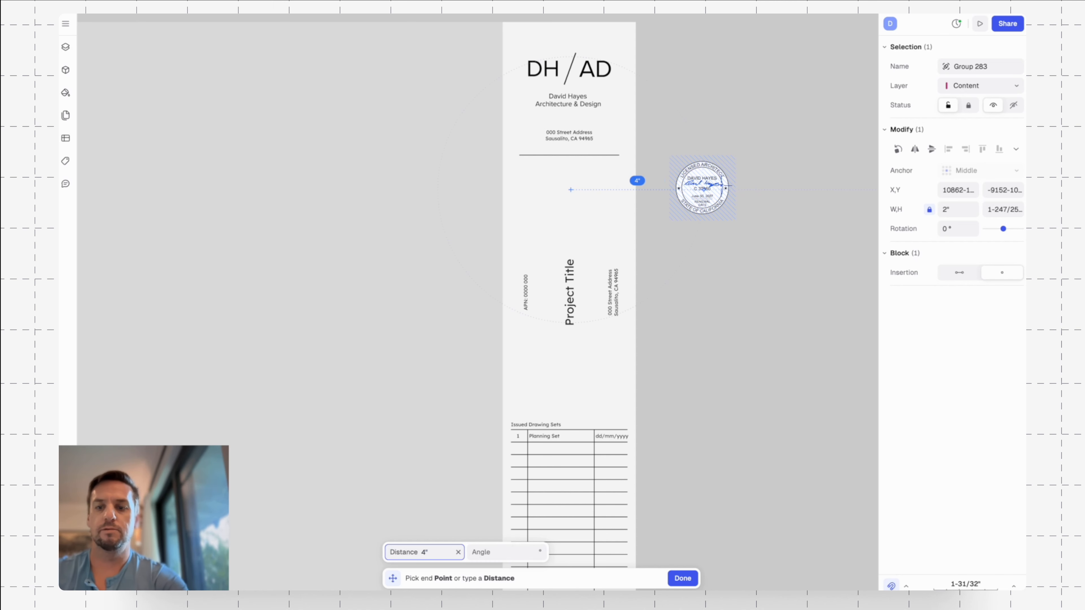
{"action": "key", "text": "Return"}
Leave block editing and rename the block definition "DH Title Block".
{"action": "scroll", "coordinate": [732, 185], "scroll_direction": "down", "scroll_amount": 5}
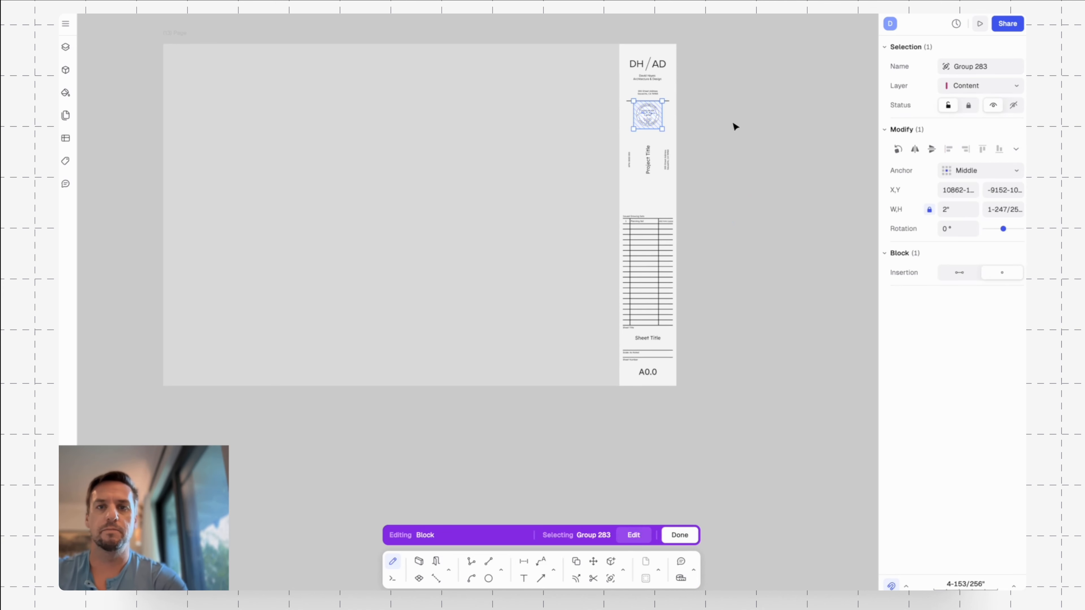
{"action": "key", "text": "Escape"}
{"action": "key", "text": "Escape"}
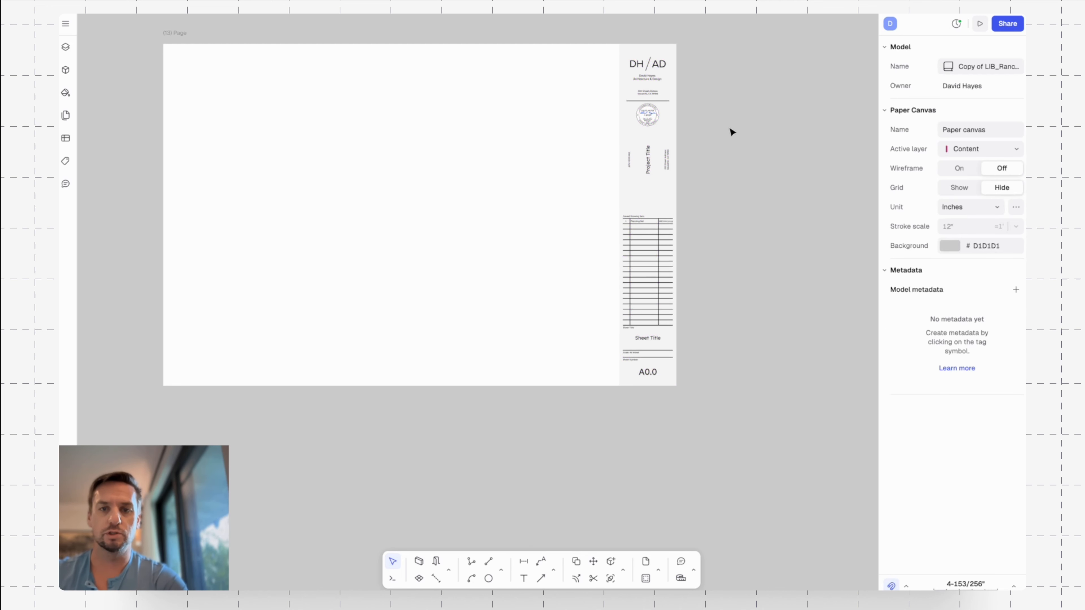
{"action": "scroll", "coordinate": [720, 230], "scroll_direction": "up", "scroll_amount": 3, "text": "ctrl"}
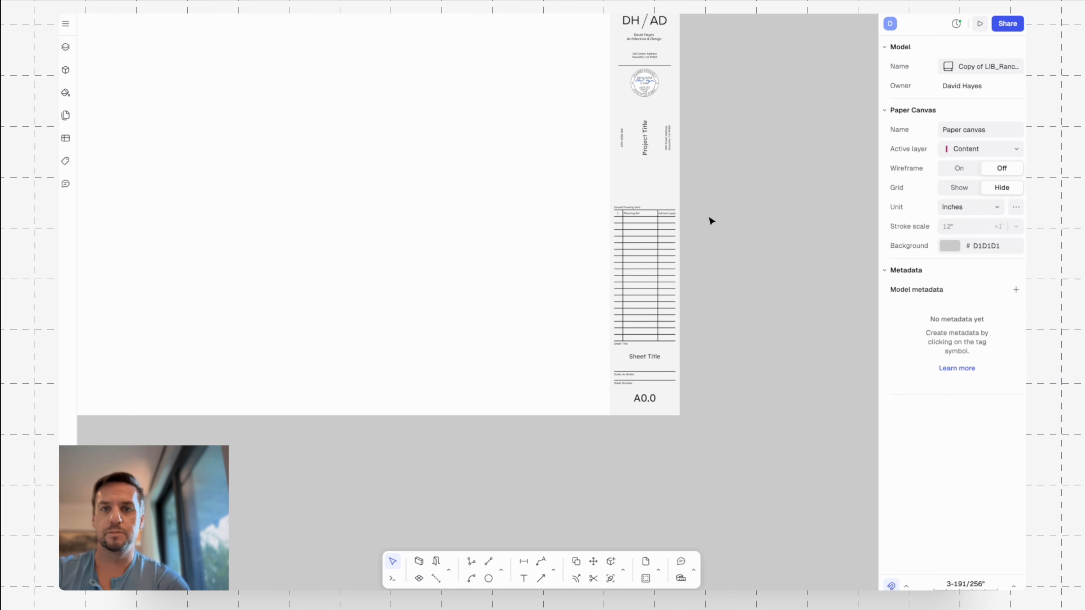
{"action": "scroll", "coordinate": [557, 250], "scroll_direction": "right", "scroll_amount": 2}
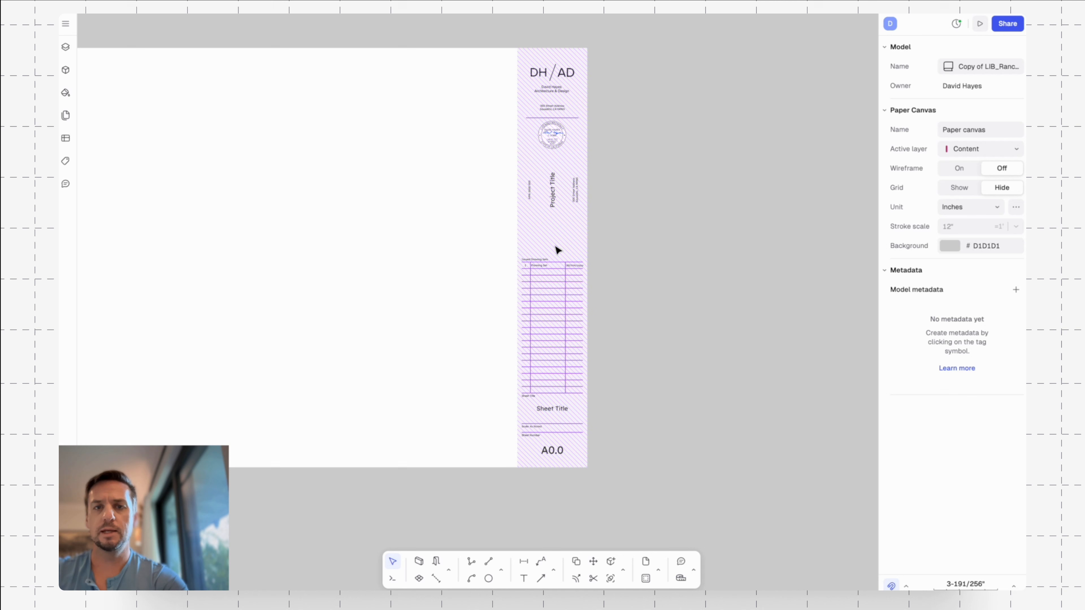
{"action": "left_click", "coordinate": [536, 241]}
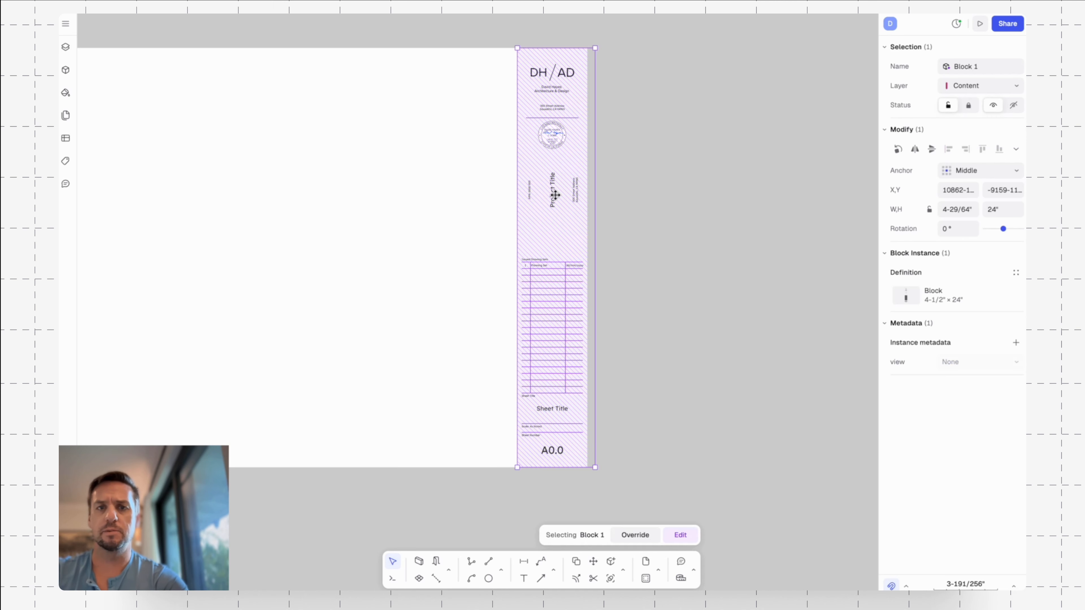
{"action": "right_click", "coordinate": [533, 170]}
{"action": "left_click", "coordinate": [573, 306]}
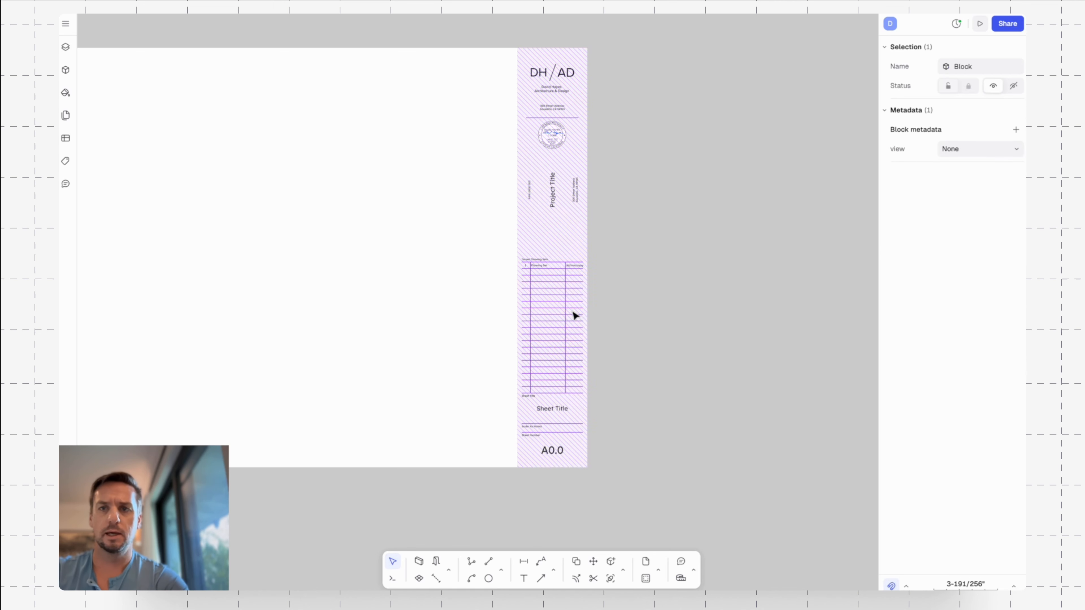
{"action": "double_click", "coordinate": [980, 67]}
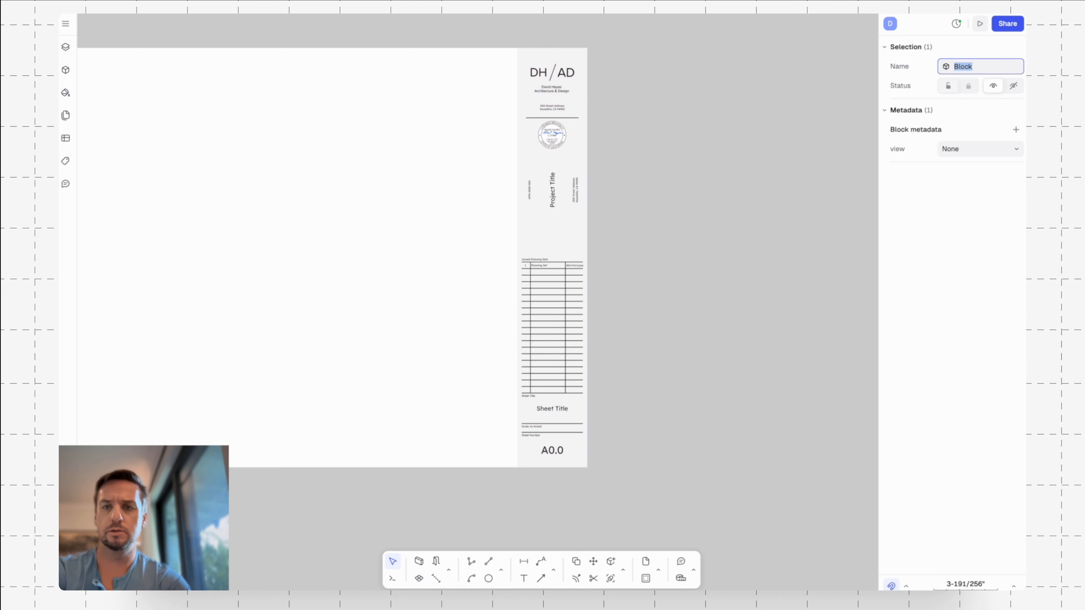
{"action": "type", "text": "DH Title"}
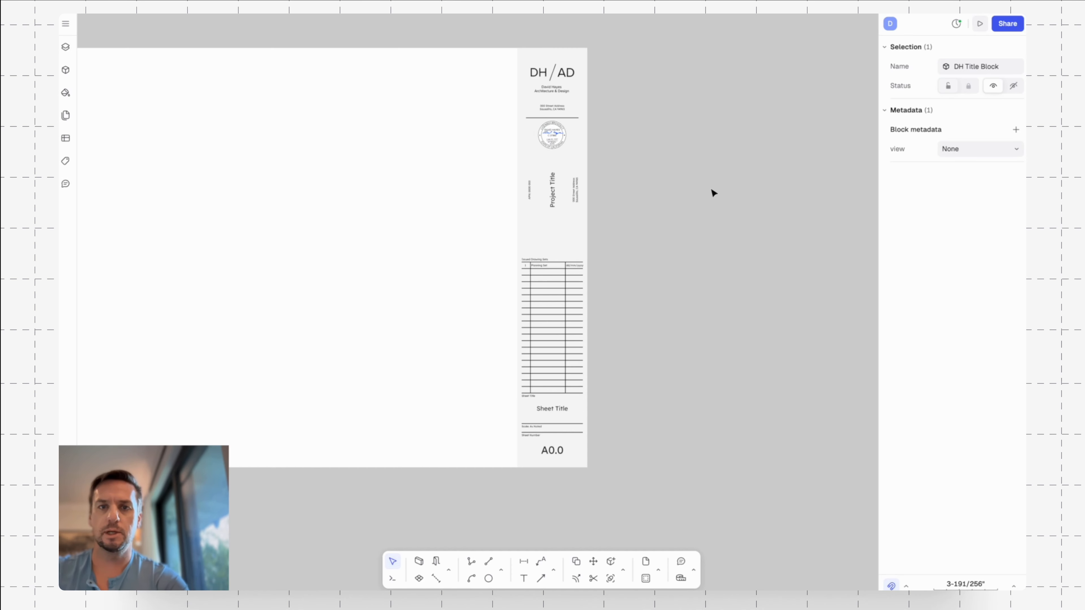
{"action": "left_click", "coordinate": [699, 200]}
Select the DH Title Block instance on the page.
{"action": "middle_click_drag", "start_coordinate": [708, 285], "coordinate": [703, 235]}
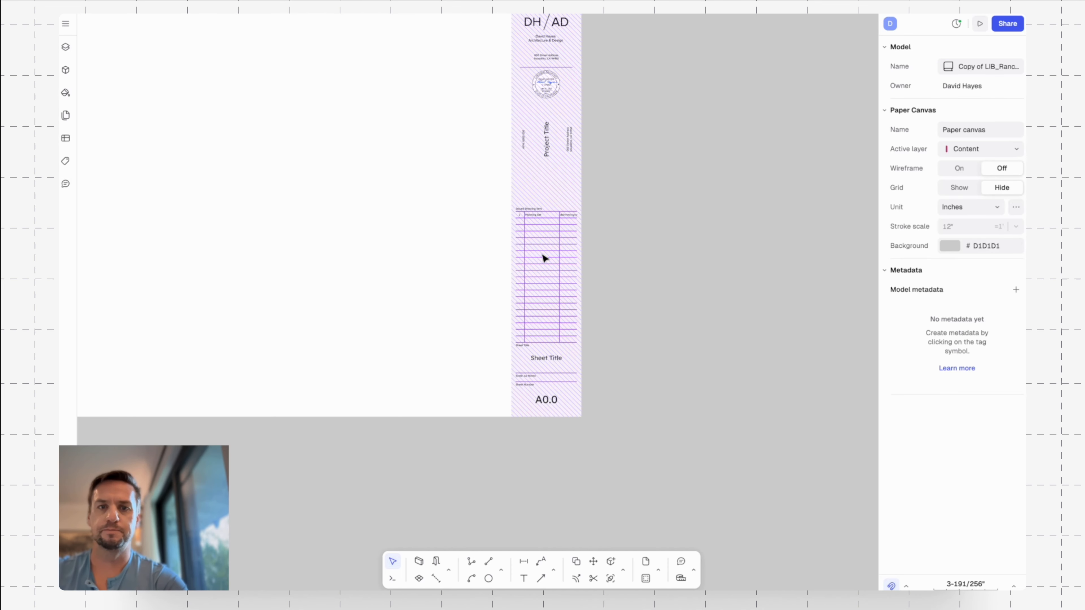
{"action": "left_click", "coordinate": [545, 207]}
{"action": "middle_click_drag", "start_coordinate": [644, 147], "coordinate": [623, 217]}
{"action": "middle_click_drag", "start_coordinate": [615, 389], "coordinate": [635, 344]}
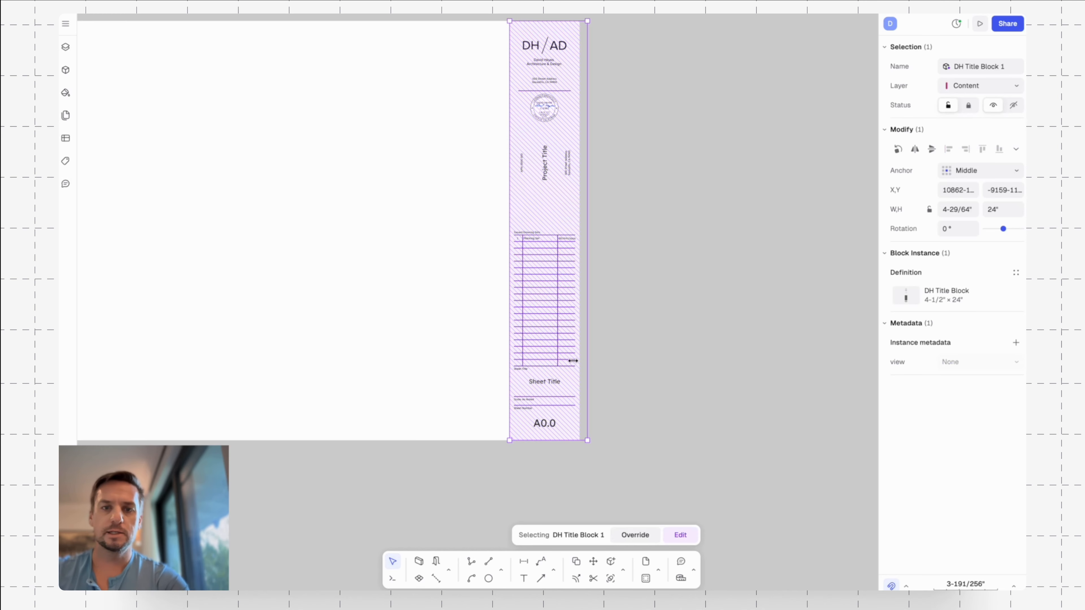
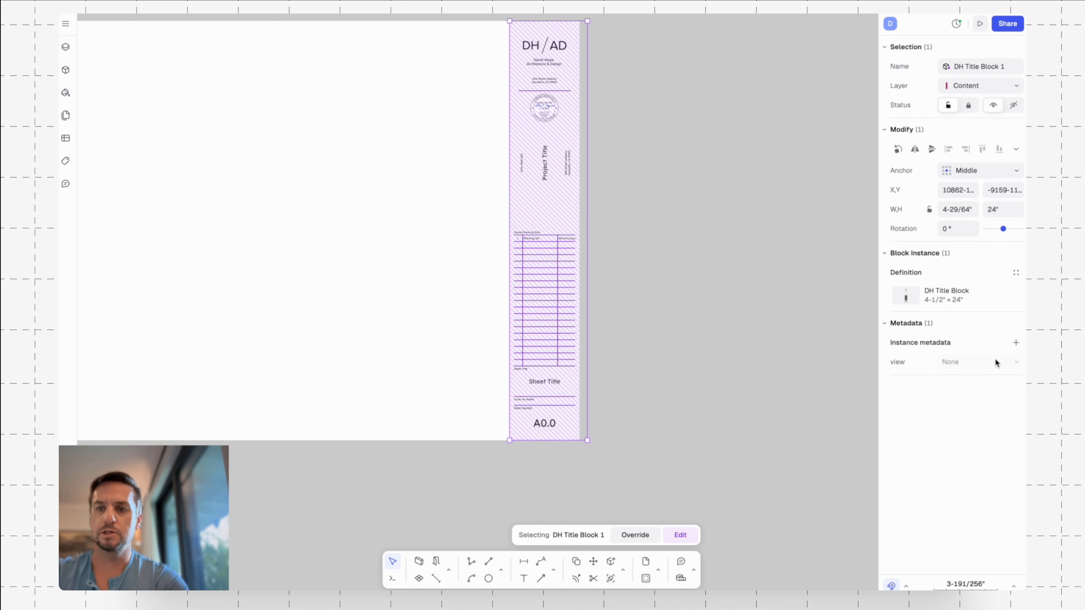
{"action": "left_click", "coordinate": [1017, 345]}
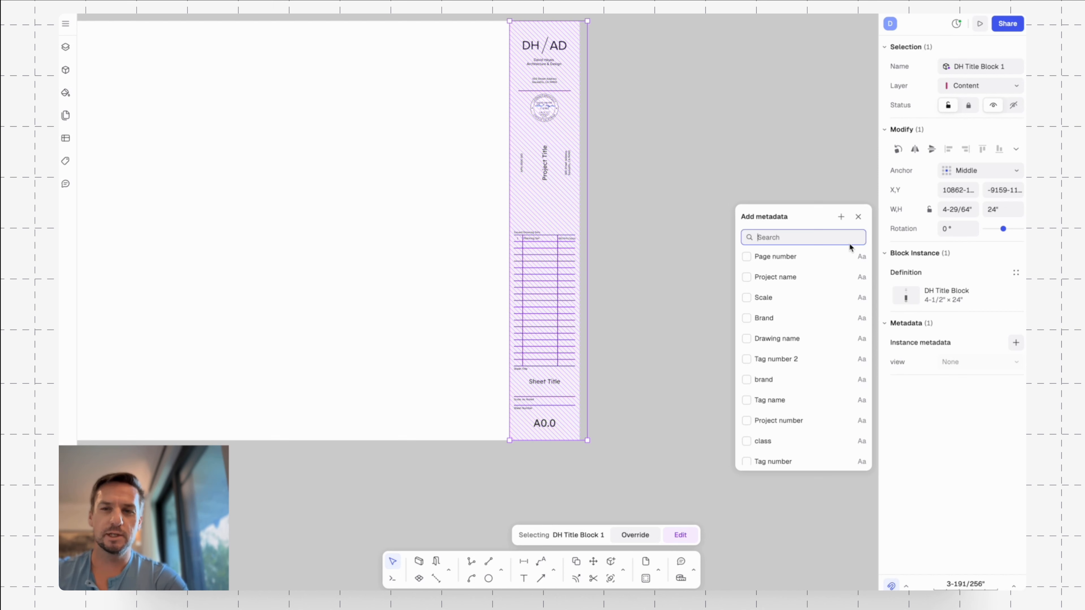
{"action": "scroll", "coordinate": [798, 411], "scroll_direction": "down", "scroll_amount": 2}
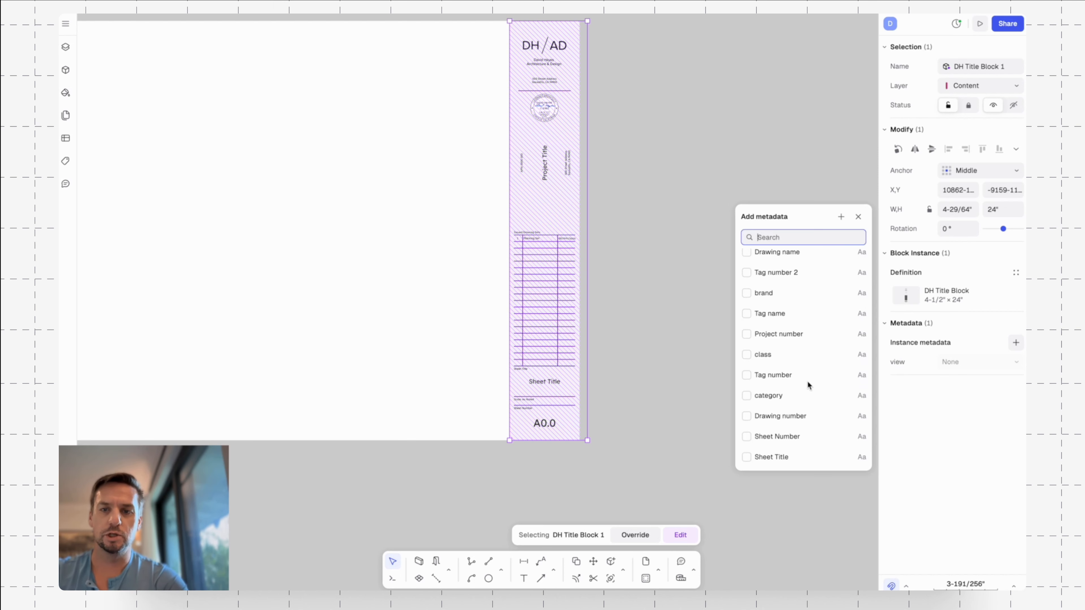
{"action": "left_click", "coordinate": [841, 217]}
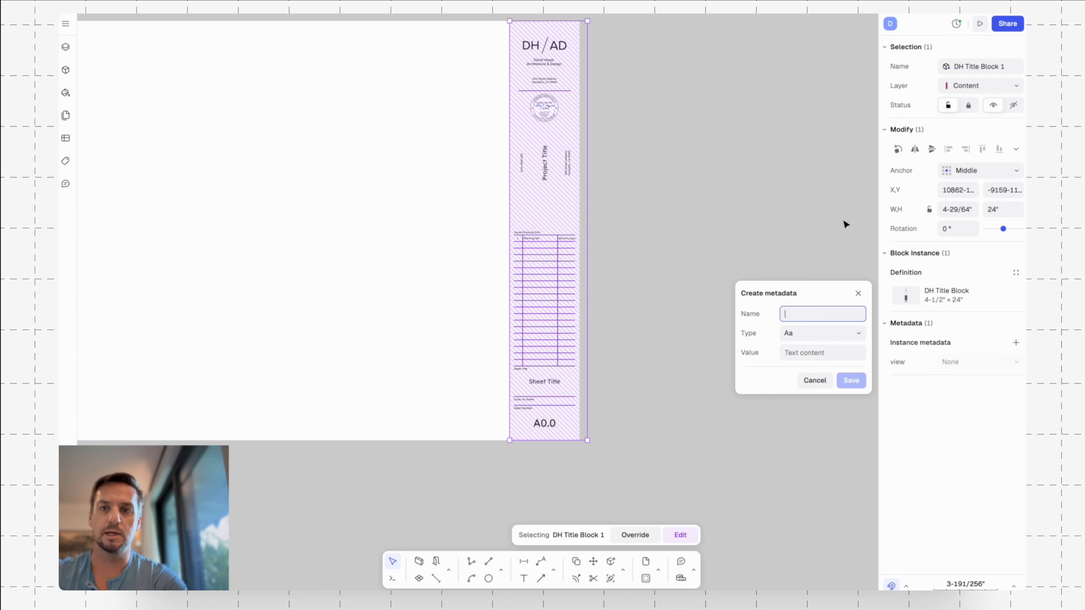
{"action": "left_click", "coordinate": [851, 333]}
{"action": "left_click", "coordinate": [842, 333]}
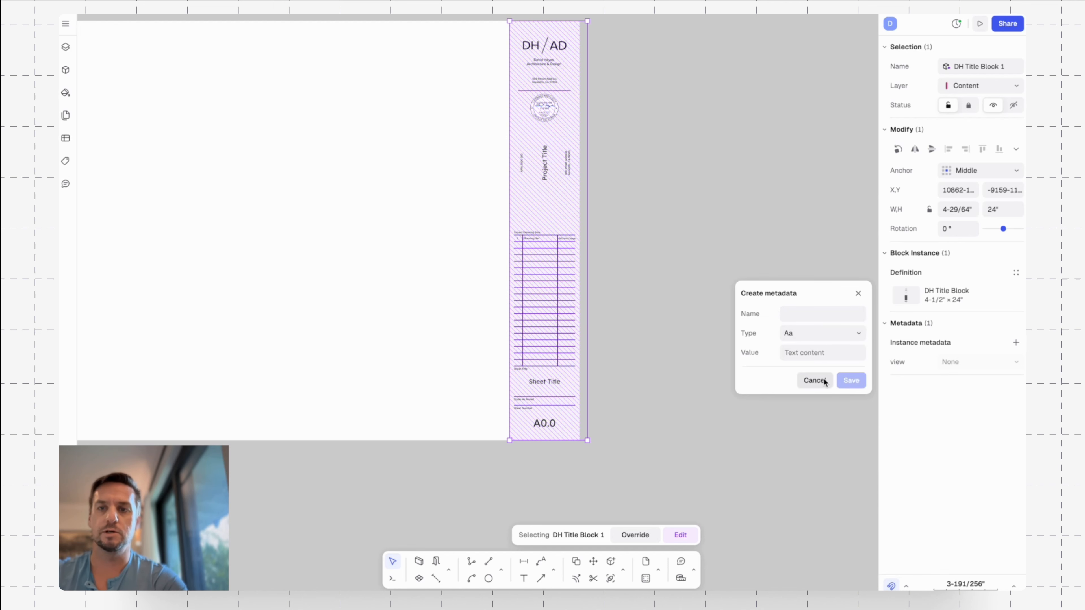
{"action": "left_click", "coordinate": [858, 294]}
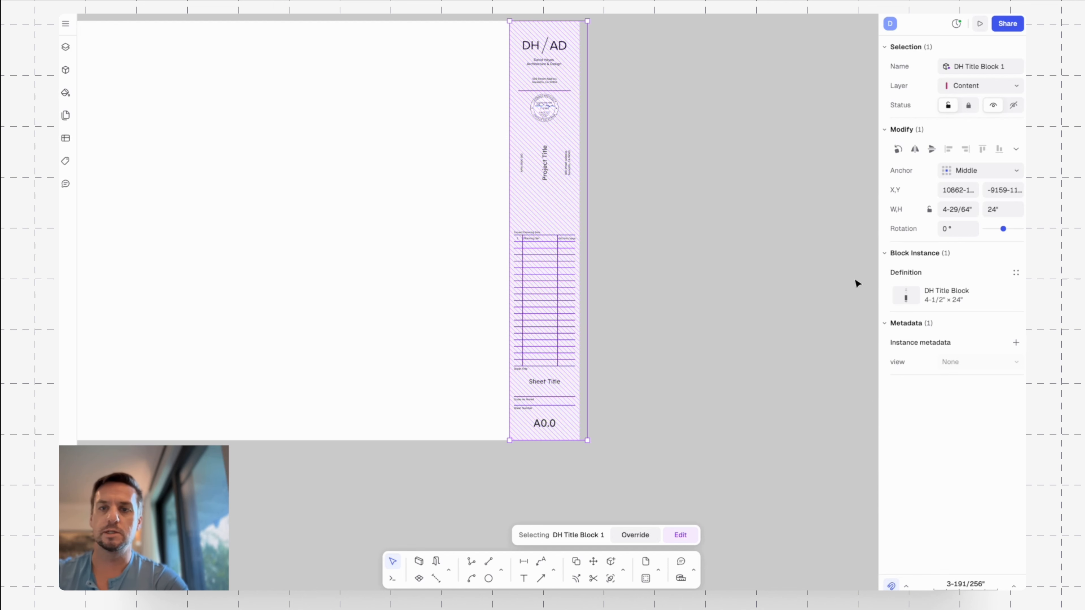
Add the existing Sheet Number and Sheet Title fields to the title block instance's metadata.
{"action": "left_click", "coordinate": [1016, 342]}
{"action": "scroll", "coordinate": [794, 346], "scroll_direction": "down", "scroll_amount": 3}
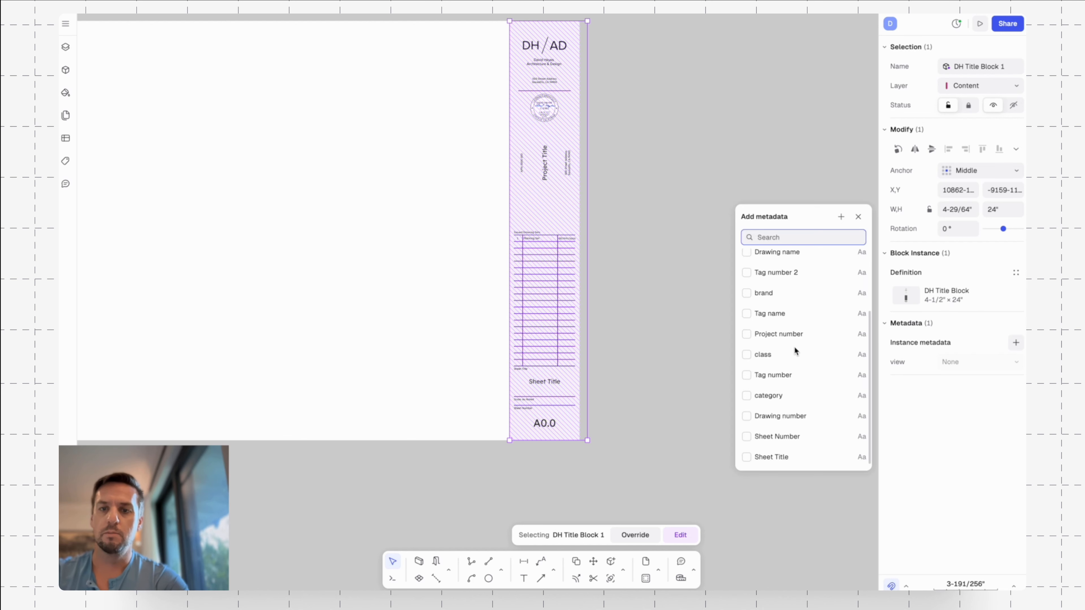
{"action": "left_click", "coordinate": [748, 436]}
{"action": "left_click", "coordinate": [747, 457]}
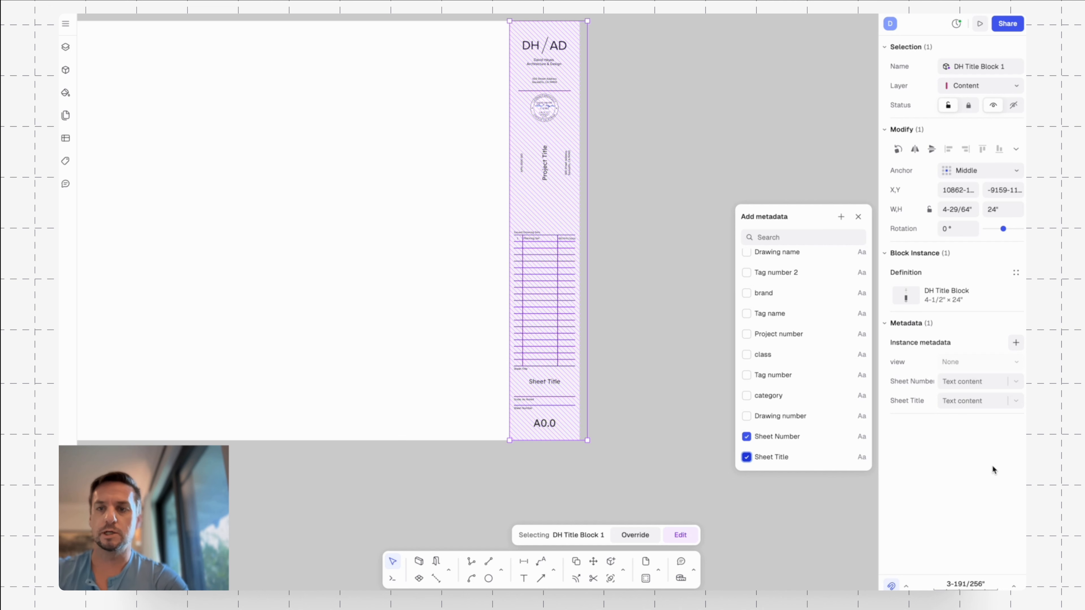
{"action": "left_click", "coordinate": [983, 457]}
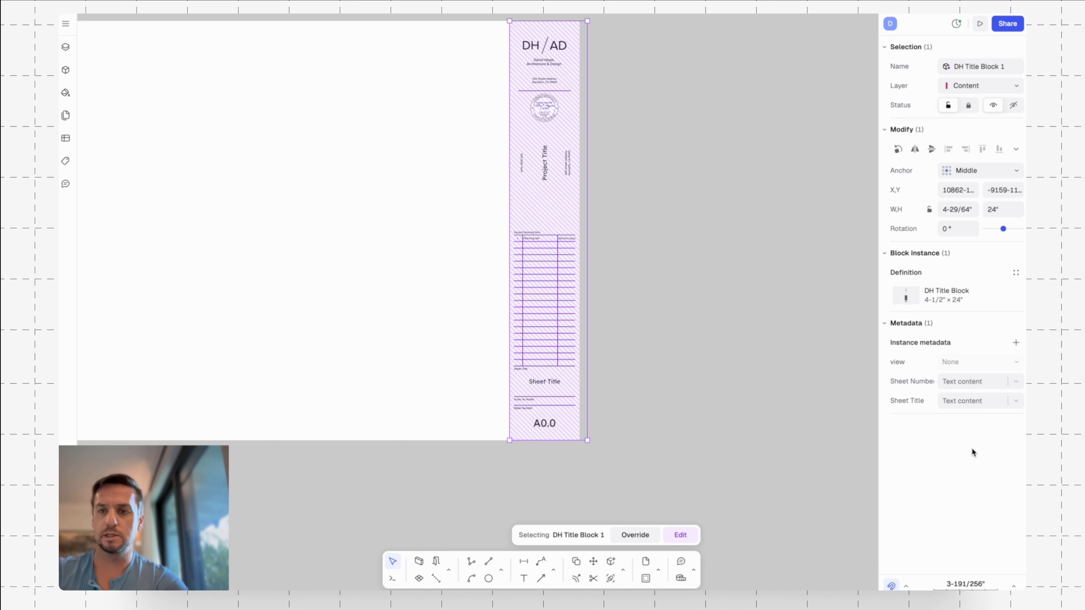
Set the instance's Sheet Number metadata to "A1.1" and its Sheet Title to "Site Plan", and deselect the block.
{"action": "left_click", "coordinate": [988, 383]}
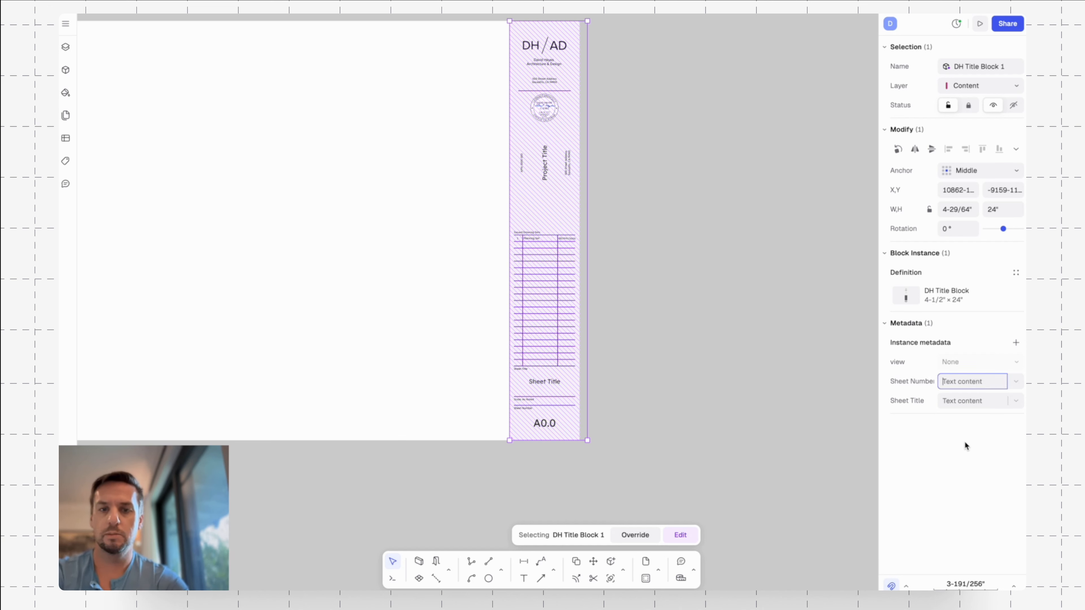
{"action": "type", "text": "A1.1"}
{"action": "key", "text": "Return"}
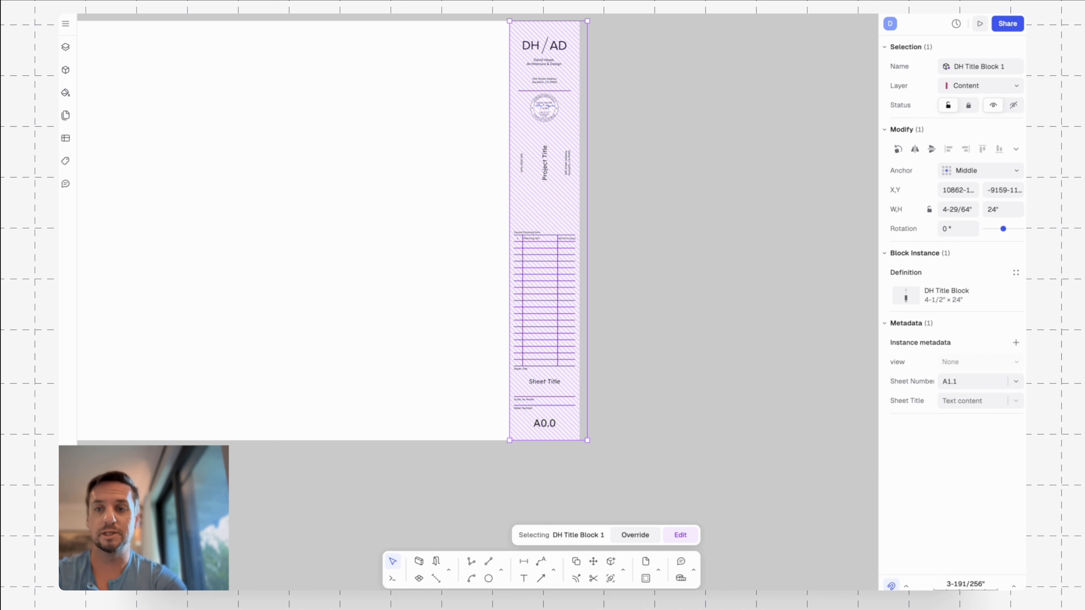
{"action": "left_click", "coordinate": [963, 404]}
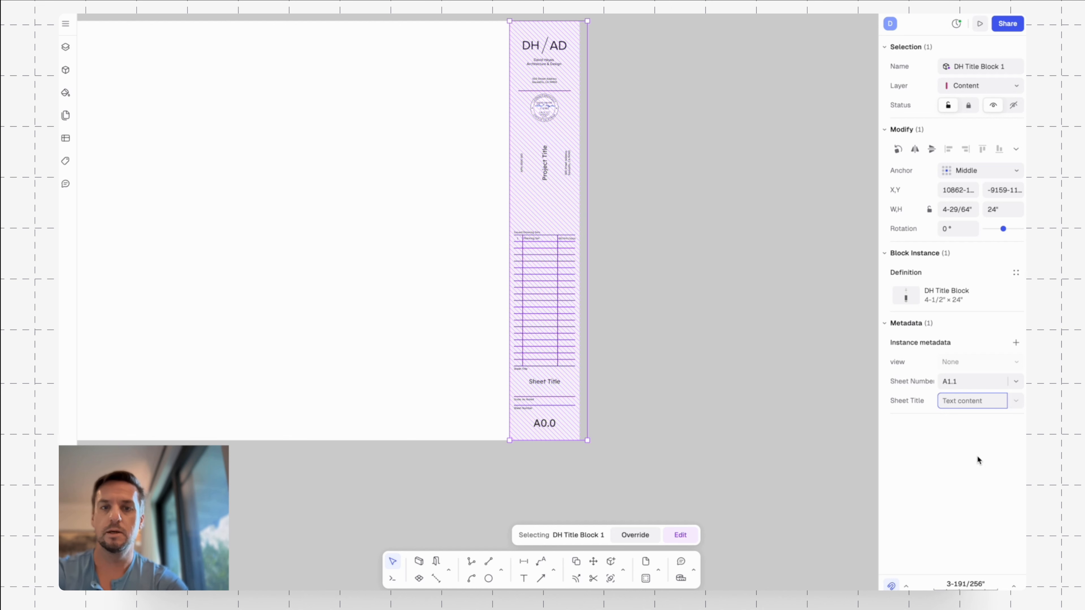
{"action": "type", "text": "Site Plan"}
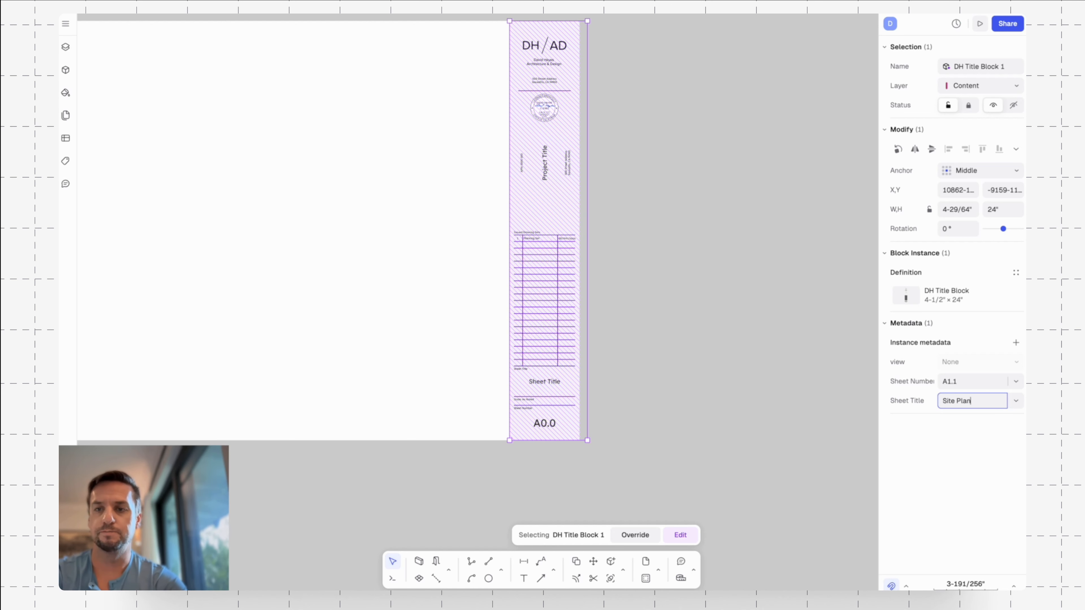
{"action": "key", "text": "Return"}
{"action": "left_click", "coordinate": [645, 401]}
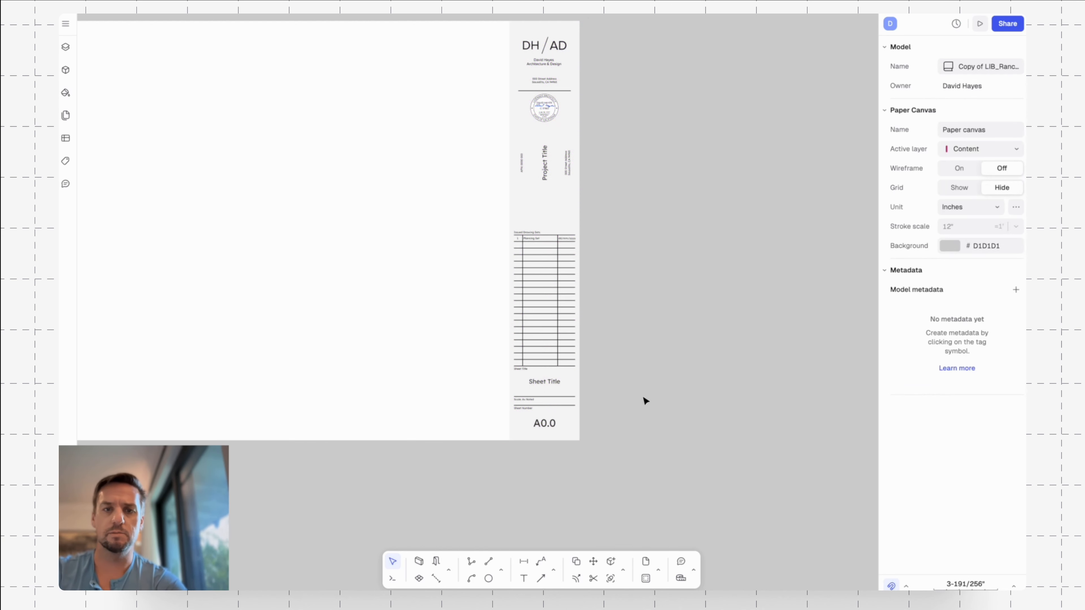
Enter the title block for editing and replace the large "Sheet Title" text with the instance's Sheet Title variable.
{"action": "scroll", "coordinate": [641, 415], "scroll_direction": "up", "scroll_amount": 5, "text": "ctrl"}
{"action": "double_click", "coordinate": [605, 328]}
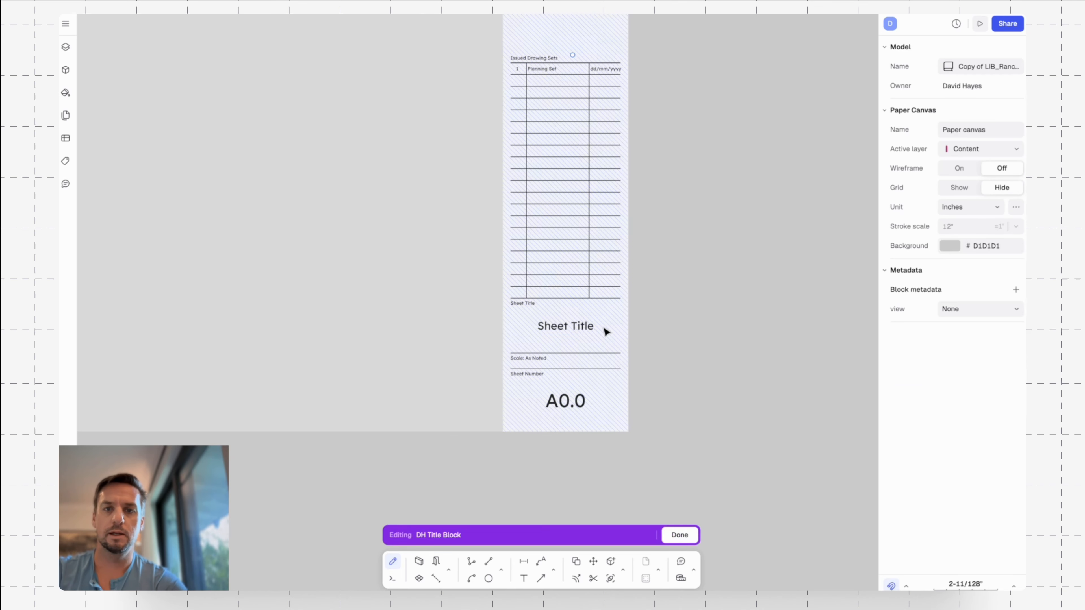
{"action": "left_click", "coordinate": [606, 331]}
{"action": "left_click", "coordinate": [583, 335]}
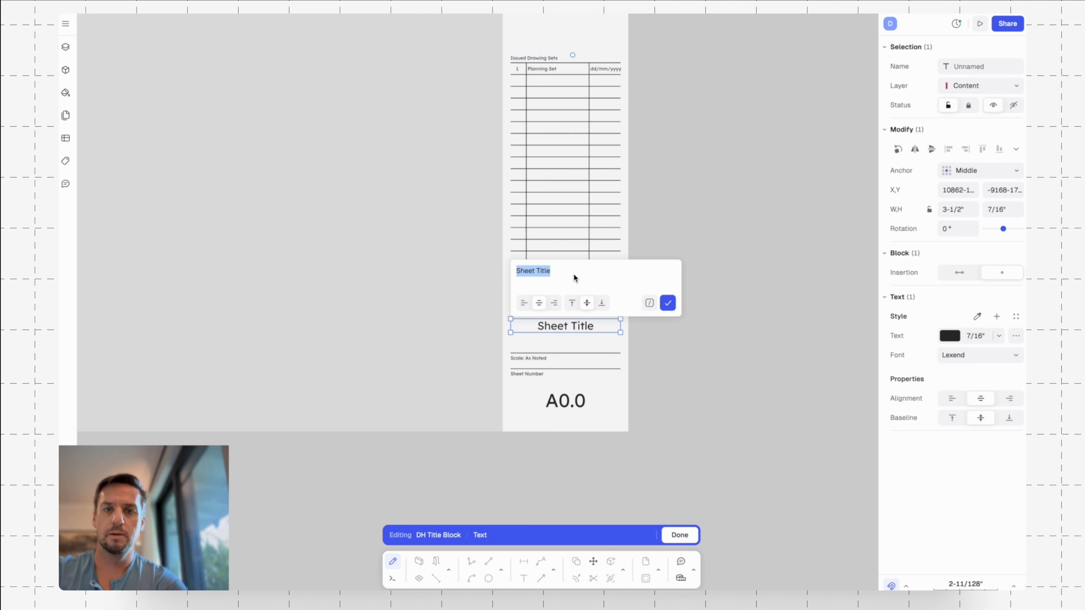
{"action": "key", "text": "BackSpace"}
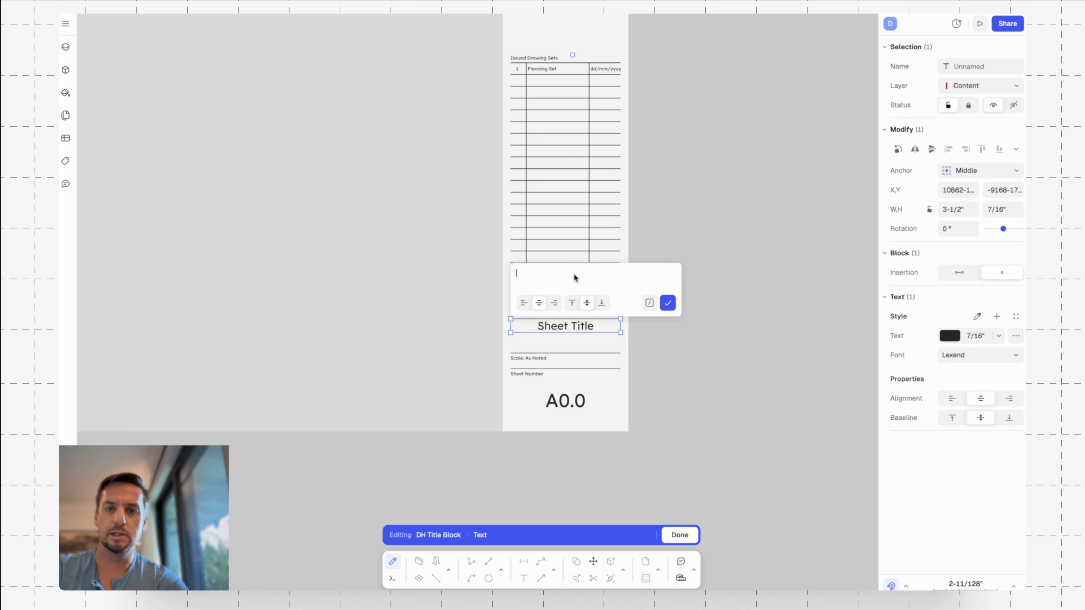
{"action": "left_click", "coordinate": [649, 303]}
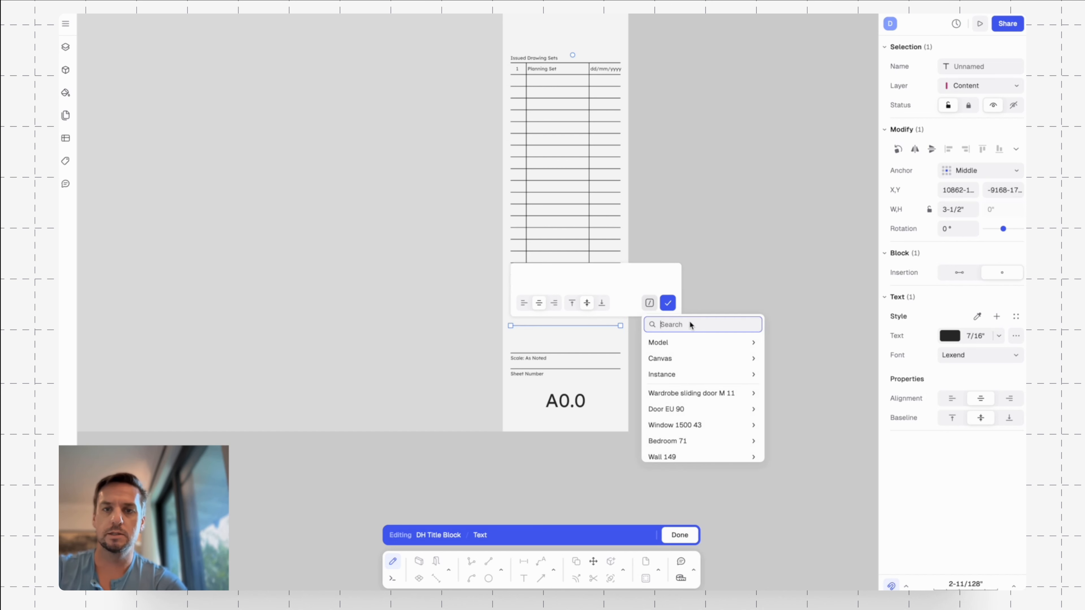
{"action": "left_click", "coordinate": [685, 372]}
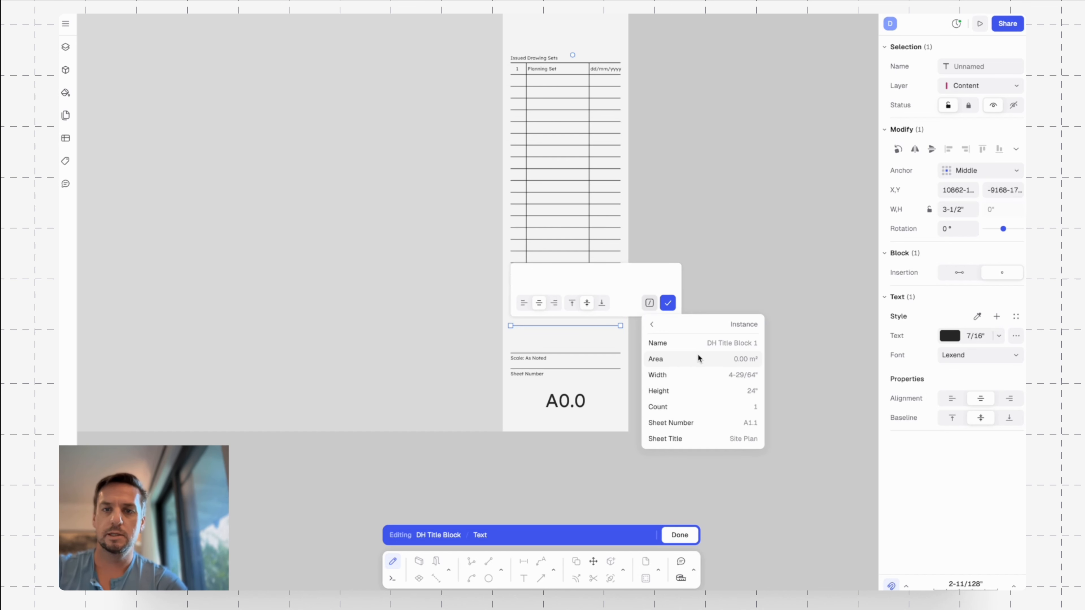
{"action": "left_click", "coordinate": [698, 437]}
{"action": "left_click", "coordinate": [669, 305]}
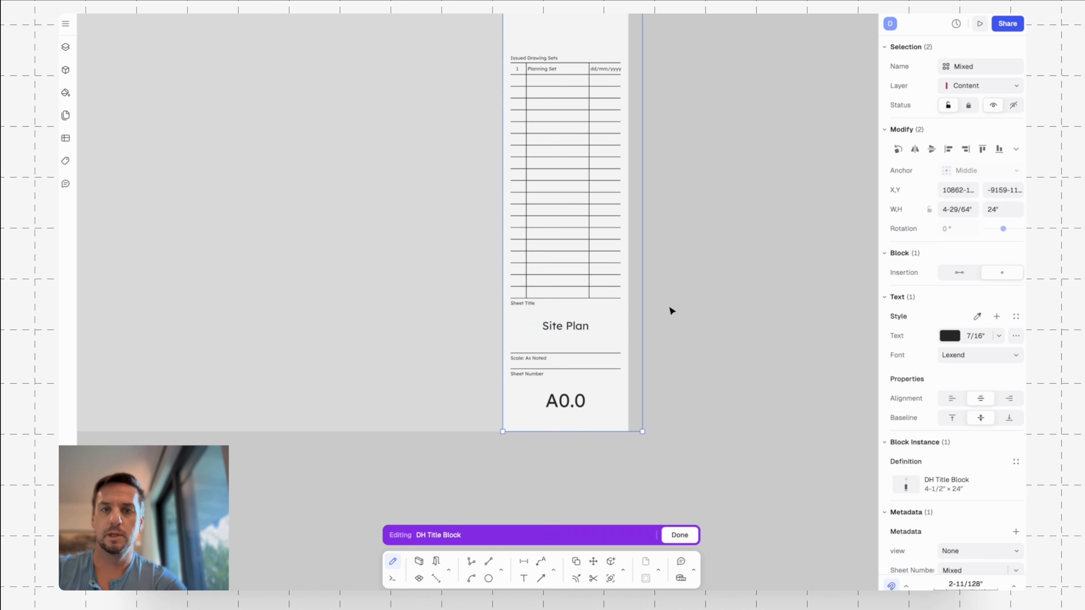
Open the "A0.0" text below the Sheet Number label for editing and clear its content.
{"action": "double_click", "coordinate": [572, 400]}
{"action": "key", "text": "BackSpace"}
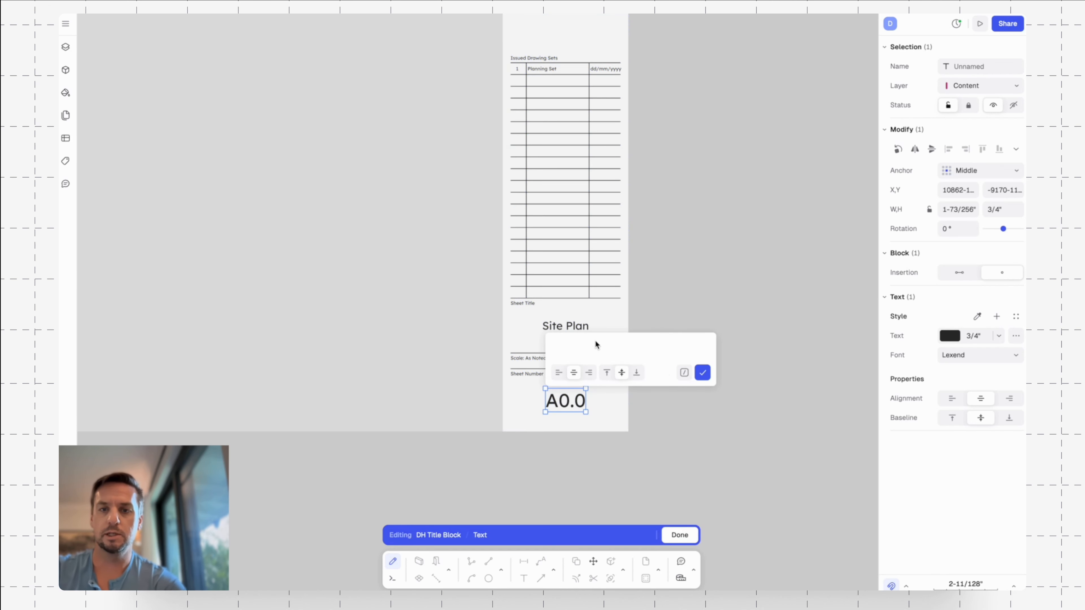
{"action": "left_click", "coordinate": [684, 372]}
{"action": "left_click", "coordinate": [706, 442]}
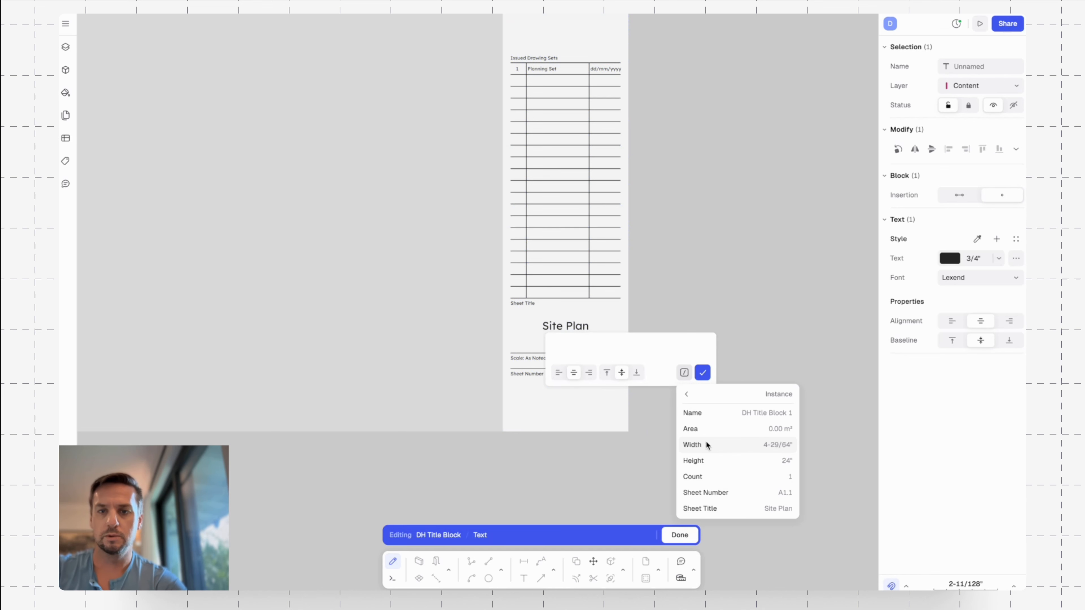
{"action": "left_click", "coordinate": [721, 507]}
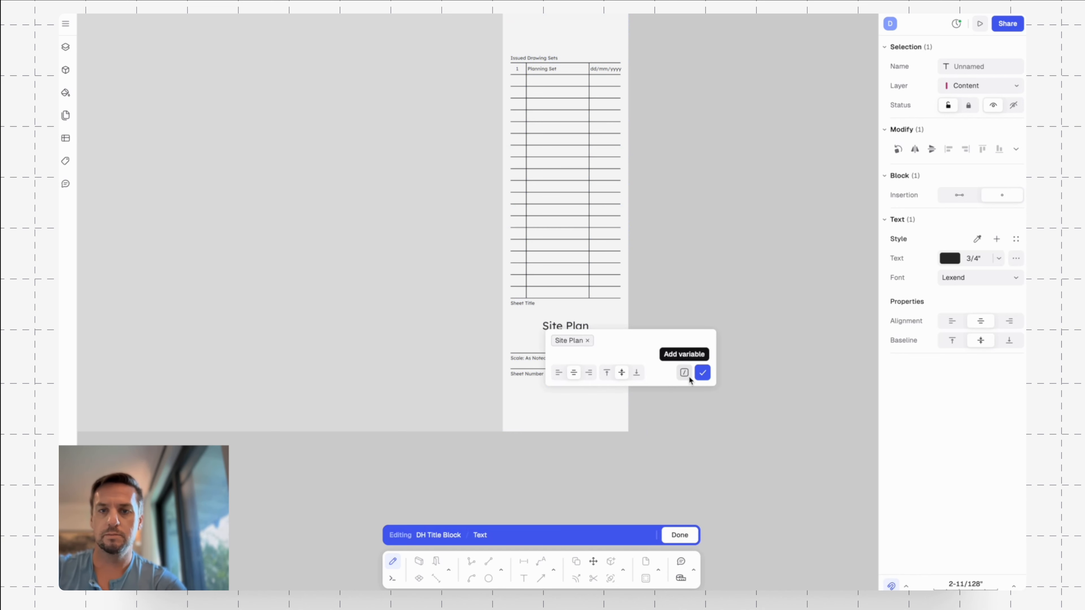
{"action": "left_click", "coordinate": [588, 341]}
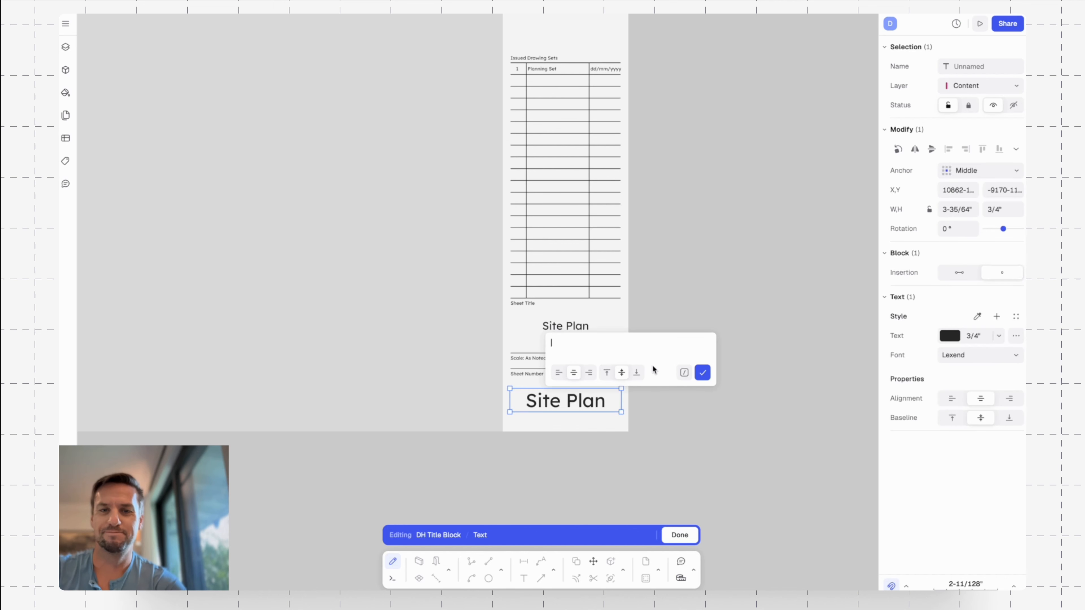
Insert the instance's Sheet Number variable into the emptied text below the Sheet Number label and leave block editing.
{"action": "left_click", "coordinate": [684, 373]}
{"action": "left_click", "coordinate": [716, 445]}
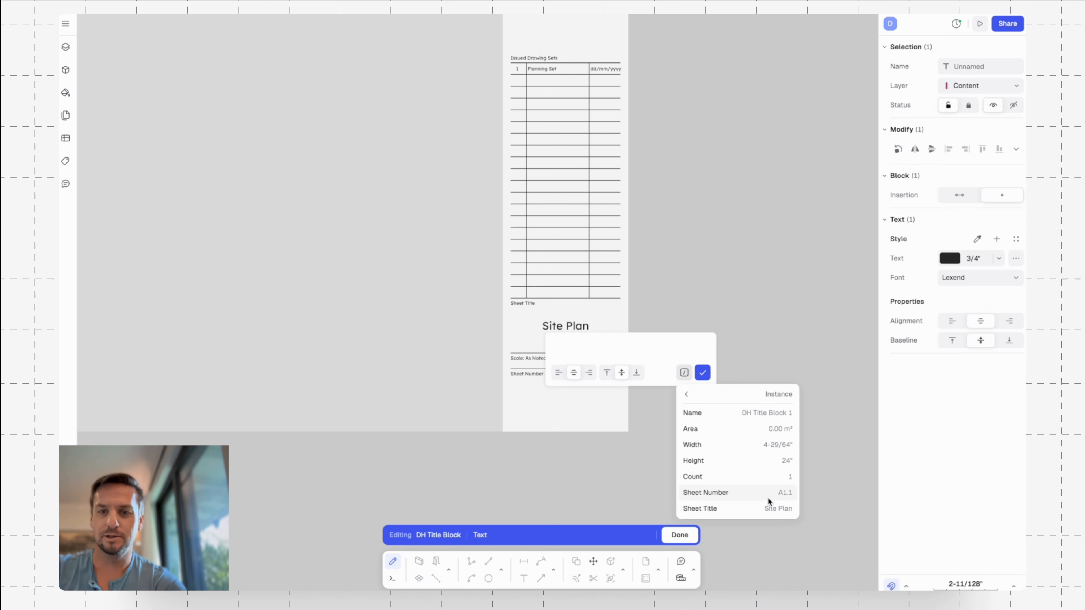
{"action": "left_click", "coordinate": [735, 492]}
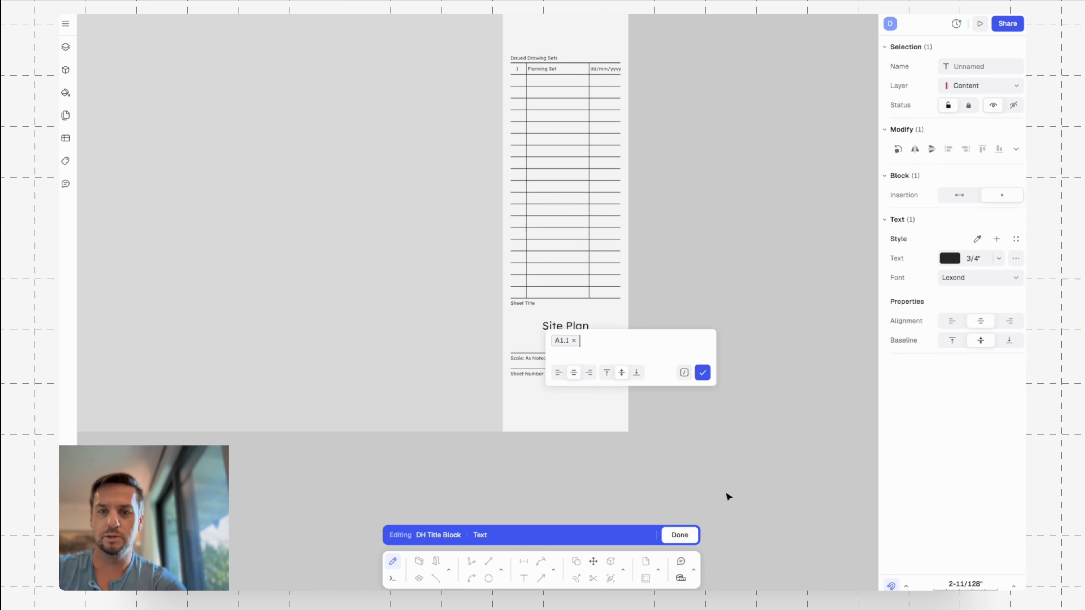
{"action": "left_click", "coordinate": [702, 374]}
{"action": "key", "text": "Escape"}
Copy the page together with its title block horizontally to the right of the original, leaving a small gap between the pages.
{"action": "key", "text": "Escape"}
{"action": "scroll", "coordinate": [652, 336], "scroll_direction": "down", "scroll_amount": 5}
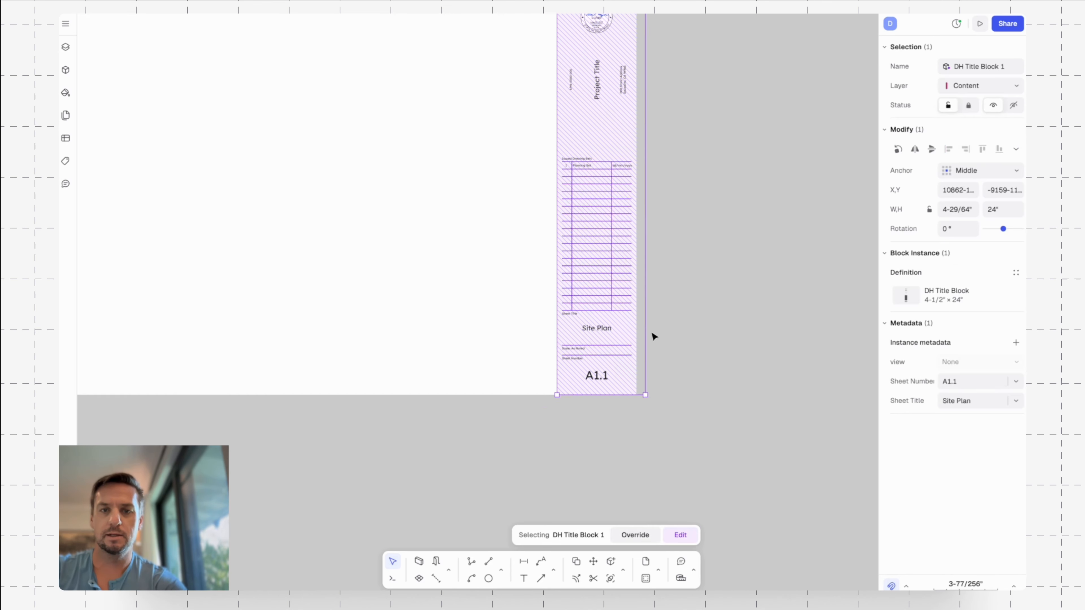
{"action": "key", "text": "Escape"}
{"action": "scroll", "coordinate": [713, 328], "scroll_direction": "down", "scroll_amount": 3}
{"action": "left_click_drag", "start_coordinate": [707, 110], "coordinate": [520, 406]}
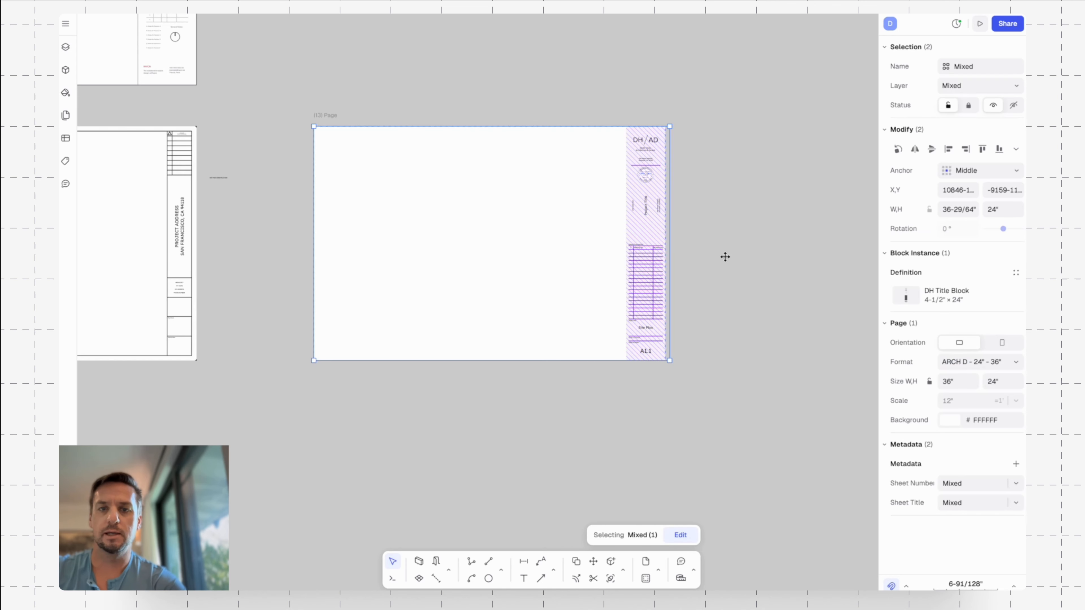
{"action": "left_click_drag", "start_coordinate": [732, 92], "coordinate": [537, 414]}
{"action": "key", "text": "c"}
{"action": "left_click", "coordinate": [328, 390]}
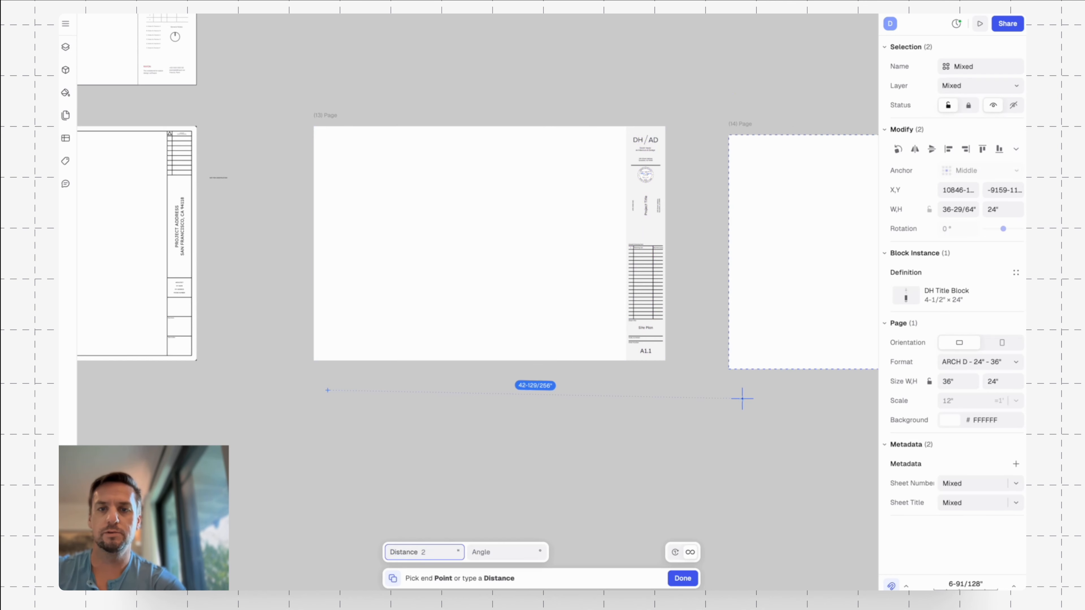
{"action": "left_click", "coordinate": [711, 389]}
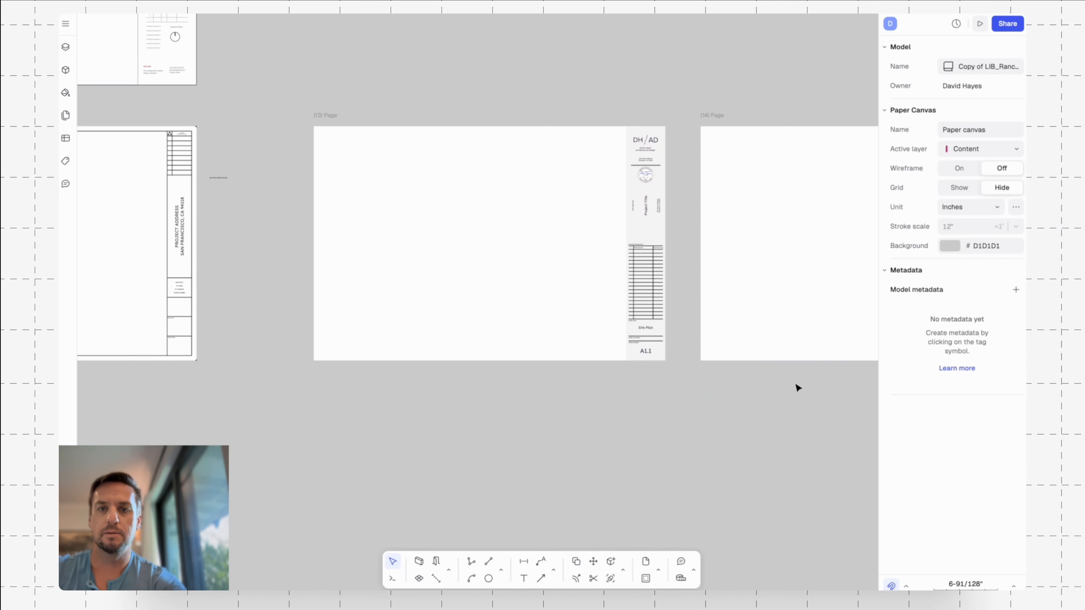
Set the Sheet Number of the copied page's title block to A2.0 in its instance metadata.
{"action": "scroll", "coordinate": [794, 342], "scroll_direction": "right", "scroll_amount": 5}
{"action": "scroll", "coordinate": [830, 363], "scroll_direction": "up", "scroll_amount": 3, "text": "ctrl"}
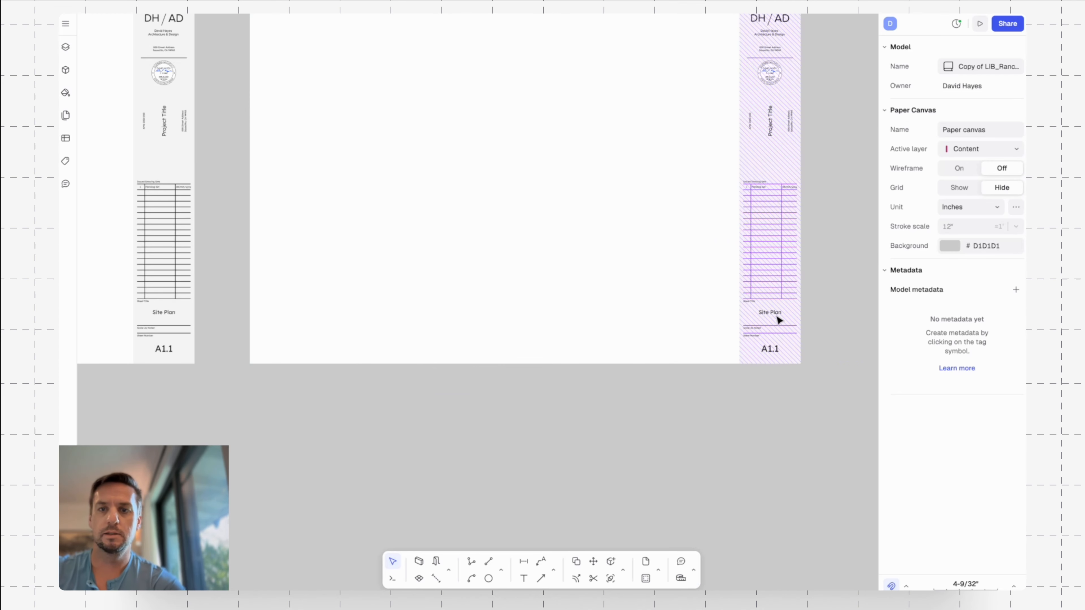
{"action": "middle_click_drag", "start_coordinate": [618, 315], "coordinate": [661, 345]}
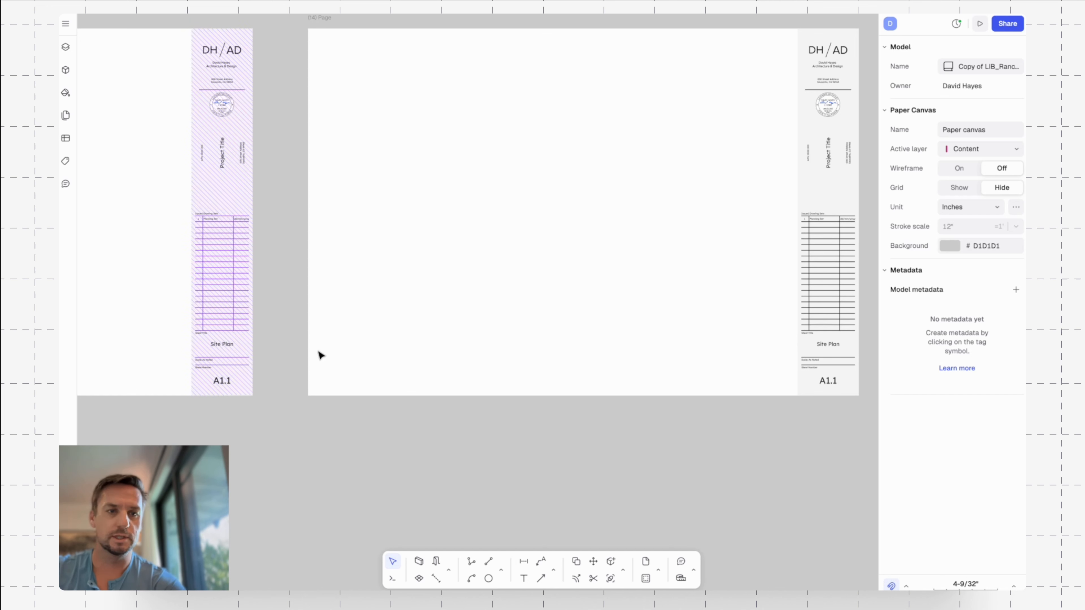
{"action": "left_click", "coordinate": [828, 350]}
{"action": "left_click", "coordinate": [980, 381]}
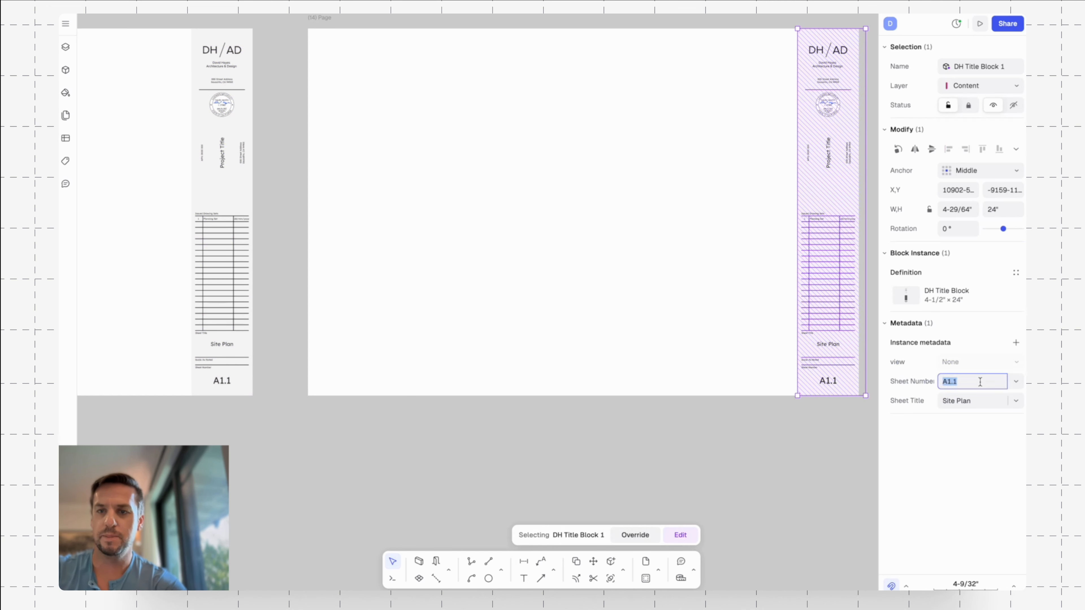
{"action": "type", "text": "A2.0"}
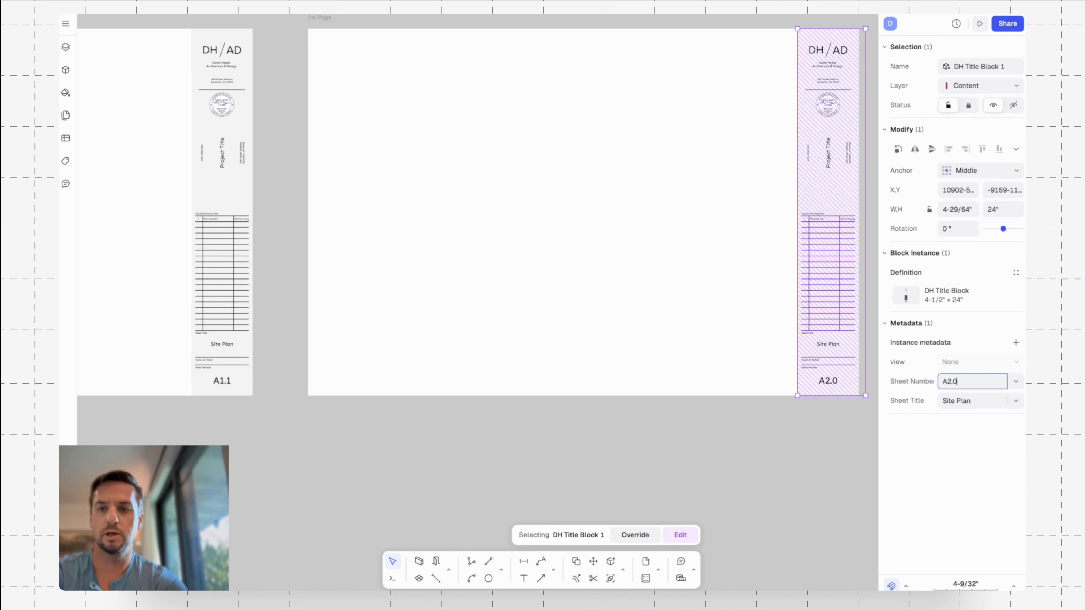
{"action": "key", "text": "Return"}
Set the same title block instance's Sheet Title to "Existing Floor Plans" and deselect it.
{"action": "left_click", "coordinate": [982, 402]}
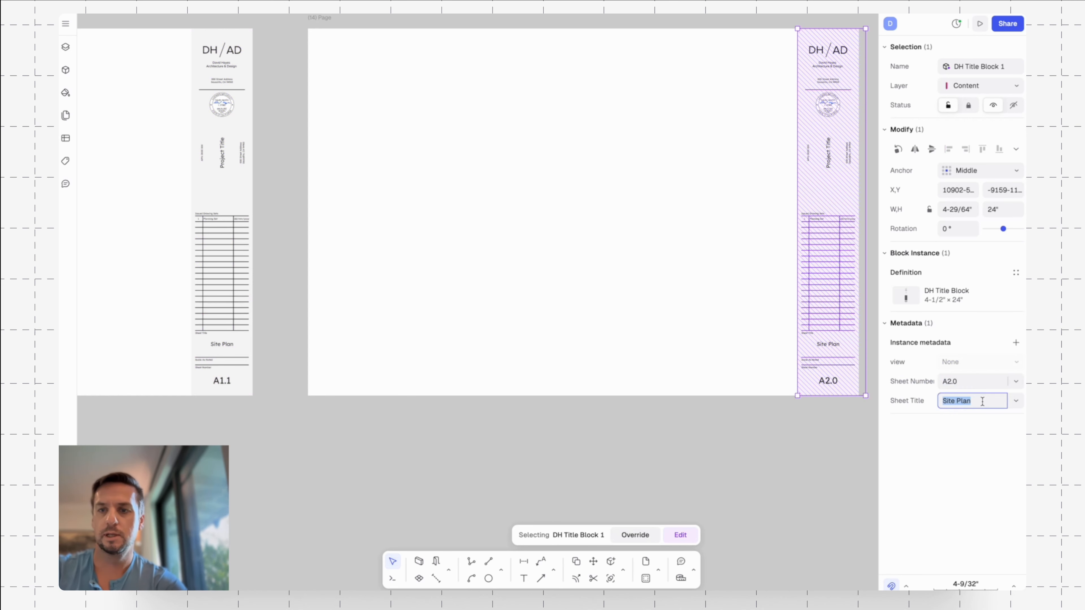
{"action": "type", "text": "Exist"}
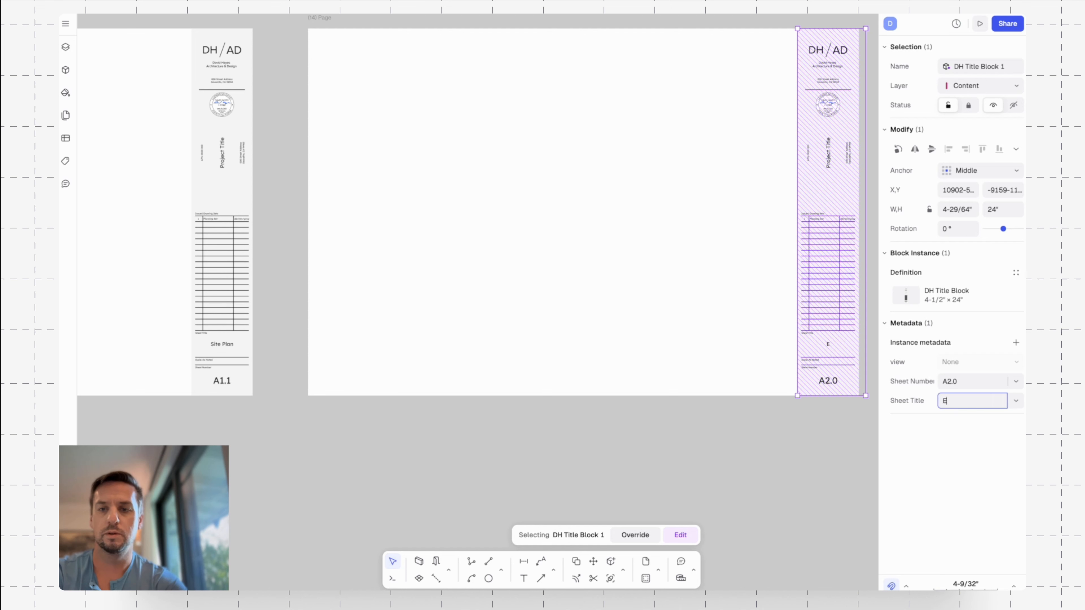
{"action": "key", "text": "BackSpace"}
{"action": "key", "text": "BackSpace"}
{"action": "key", "text": "BackSpace"}
{"action": "type", "text": "tin"}
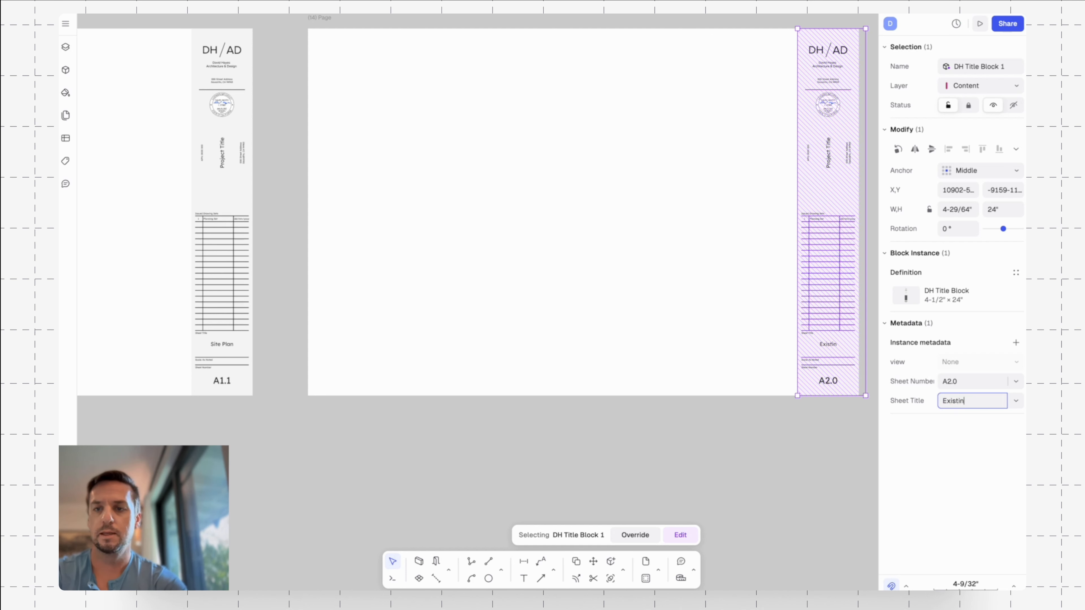
{"action": "type", "text": "g Floor Plans"}
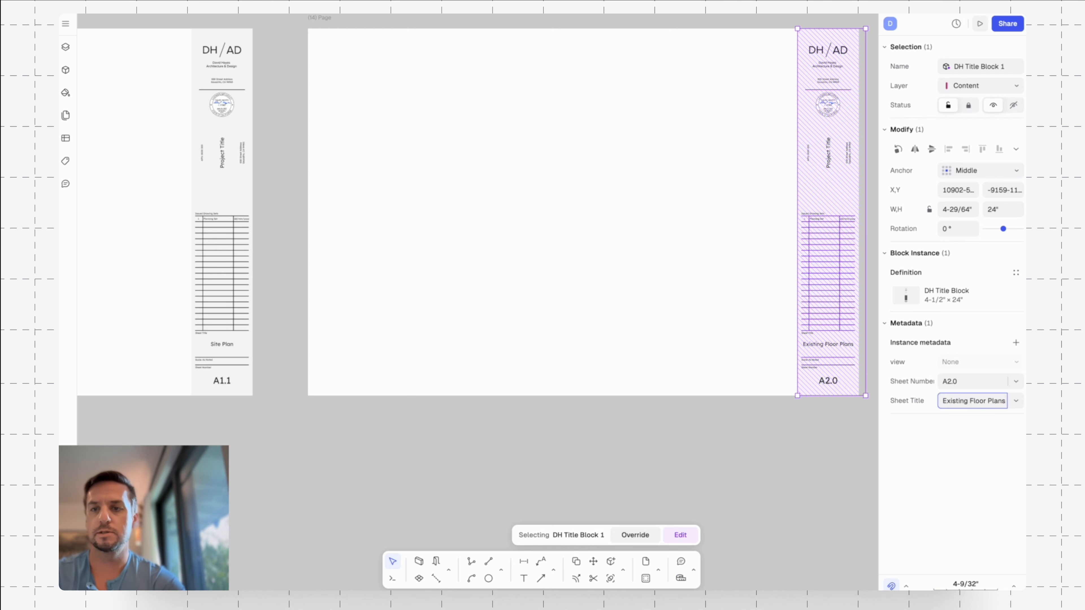
{"action": "key", "text": "Return"}
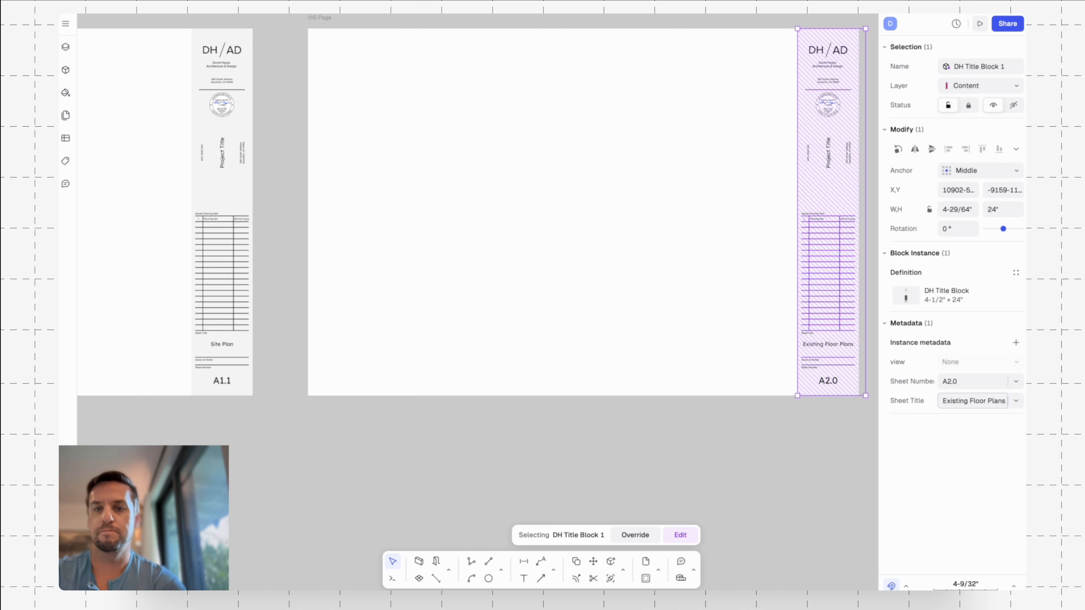
{"action": "left_click", "coordinate": [724, 406]}
Enter the original page's title block for editing and copy the three texts of the first Issued Drawing Sets row down one row.
{"action": "middle_click_drag", "start_coordinate": [709, 399], "coordinate": [720, 400]}
{"action": "scroll", "coordinate": [720, 399], "scroll_direction": "down", "scroll_amount": 5}
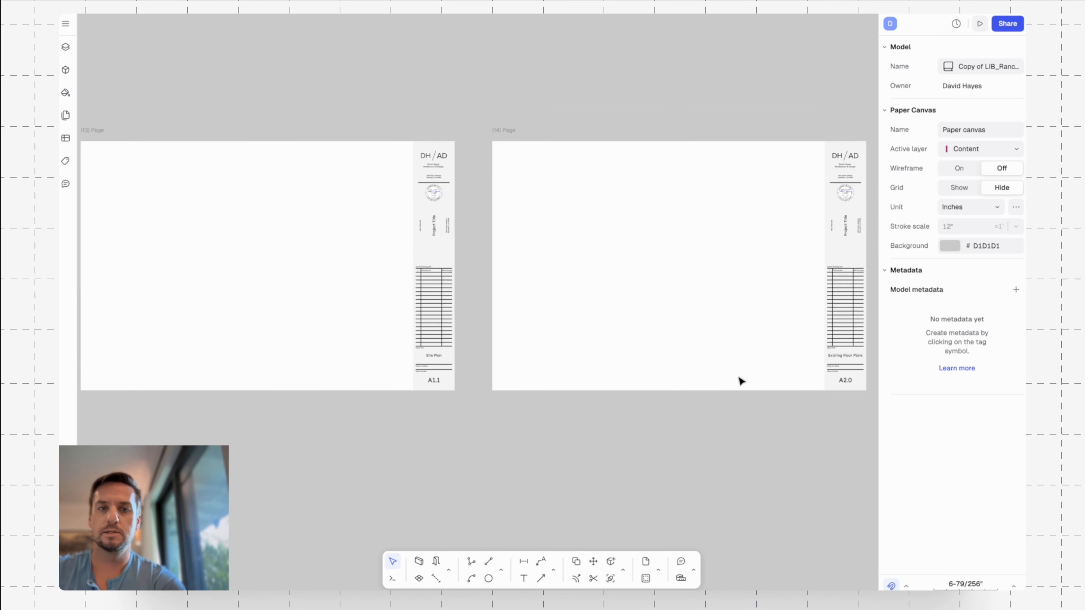
{"action": "middle_click_drag", "start_coordinate": [804, 402], "coordinate": [746, 391]}
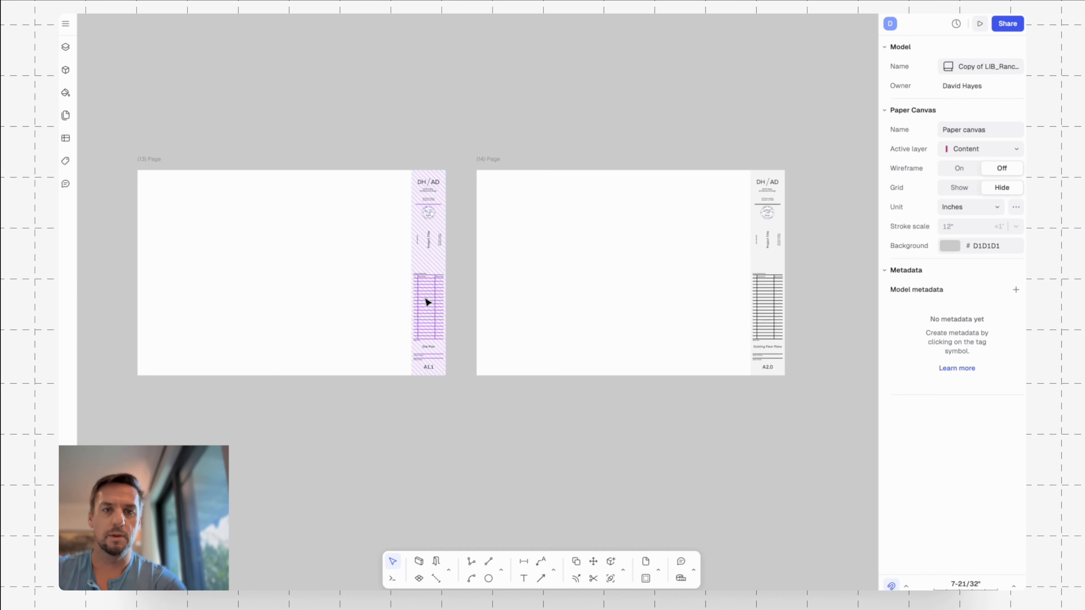
{"action": "scroll", "coordinate": [431, 295], "scroll_direction": "up", "scroll_amount": 10}
{"action": "double_click", "coordinate": [387, 214]}
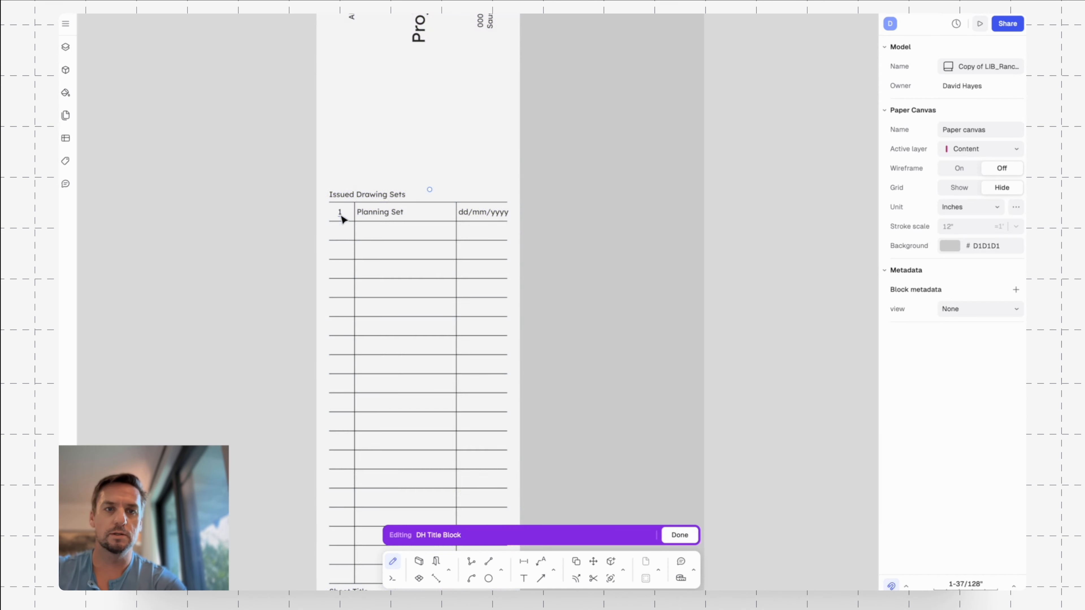
{"action": "scroll", "coordinate": [342, 213], "scroll_direction": "up", "scroll_amount": 3}
{"action": "left_click_drag", "start_coordinate": [244, 233], "coordinate": [705, 202]}
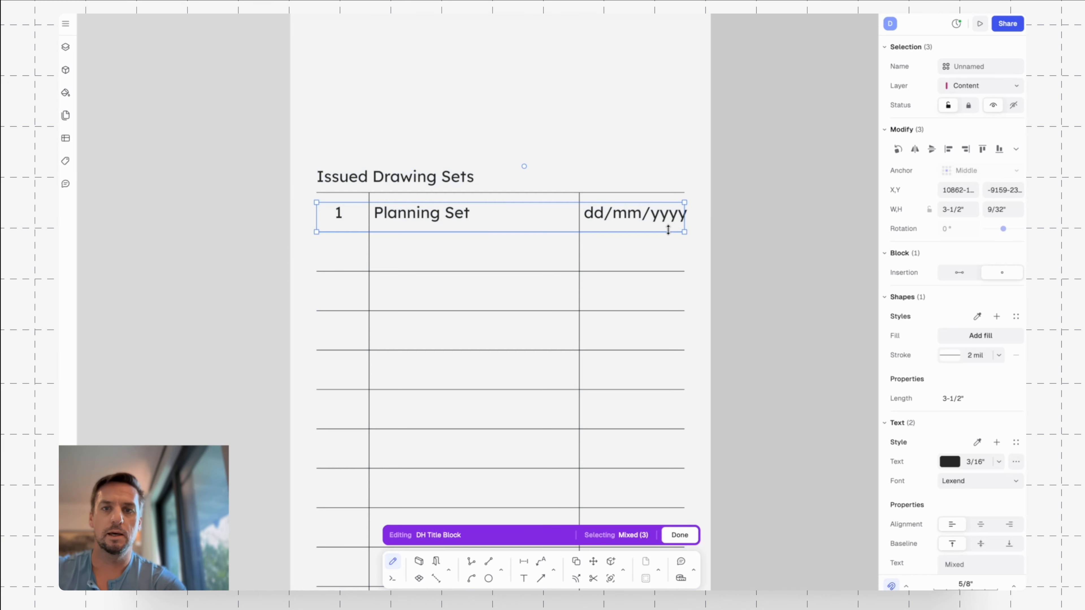
{"action": "left_click", "coordinate": [722, 205]}
{"action": "left_click", "coordinate": [646, 219]}
{"action": "left_click", "coordinate": [428, 220], "text": "shift"}
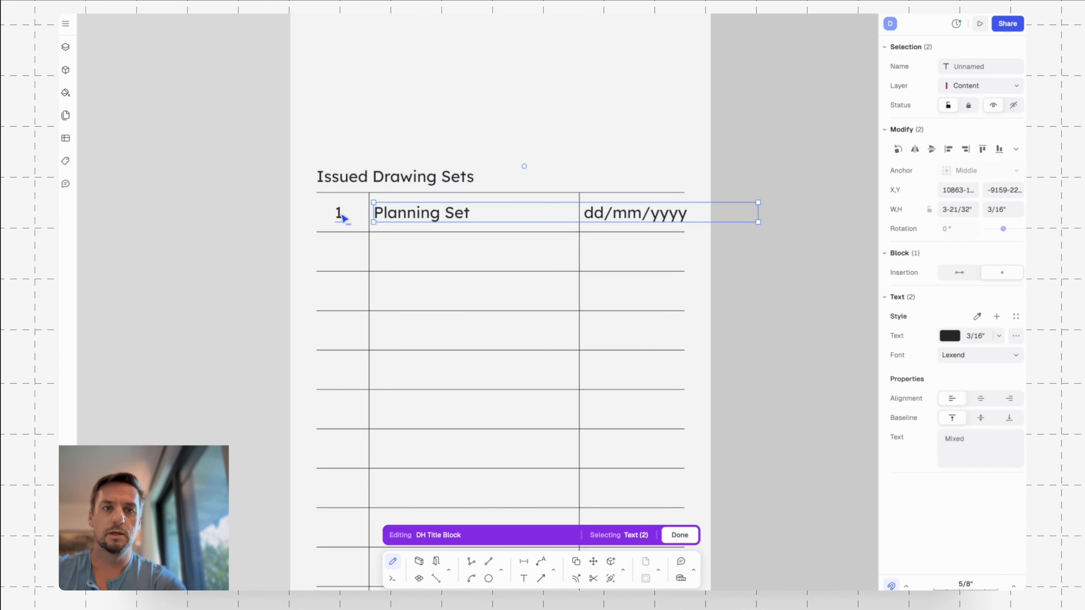
{"action": "left_click", "coordinate": [341, 216], "text": "shift"}
{"action": "key", "text": "c"}
{"action": "left_click", "coordinate": [369, 192]}
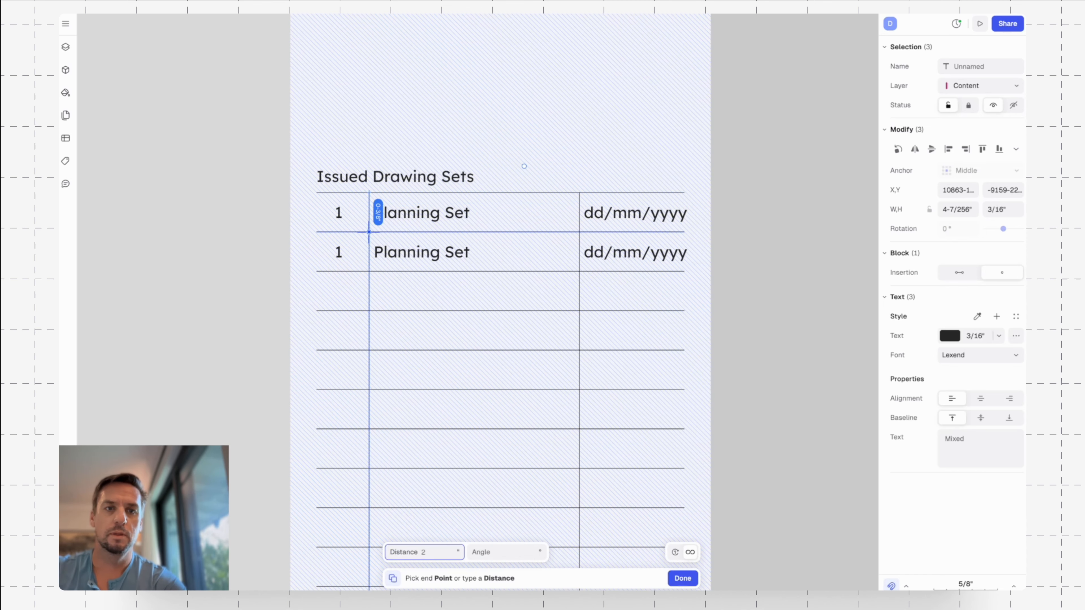
{"action": "left_click", "coordinate": [369, 233]}
Change the copied row's number to 2 and its description to "Building Permit Submission".
{"action": "double_click", "coordinate": [340, 252]}
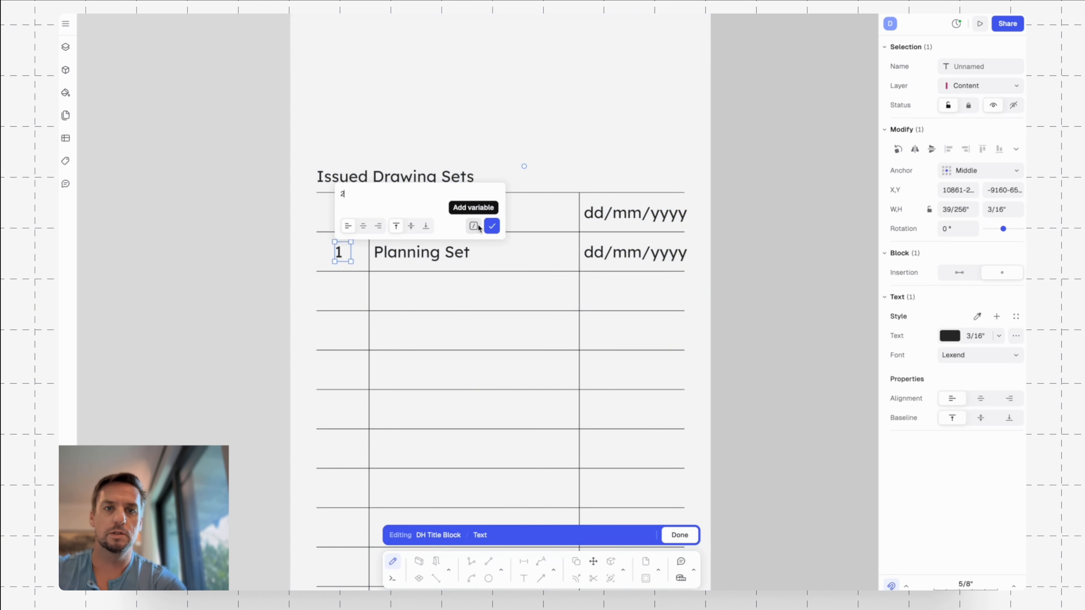
{"action": "type", "text": "2"}
{"action": "left_click", "coordinate": [492, 226]}
{"action": "double_click", "coordinate": [431, 253]}
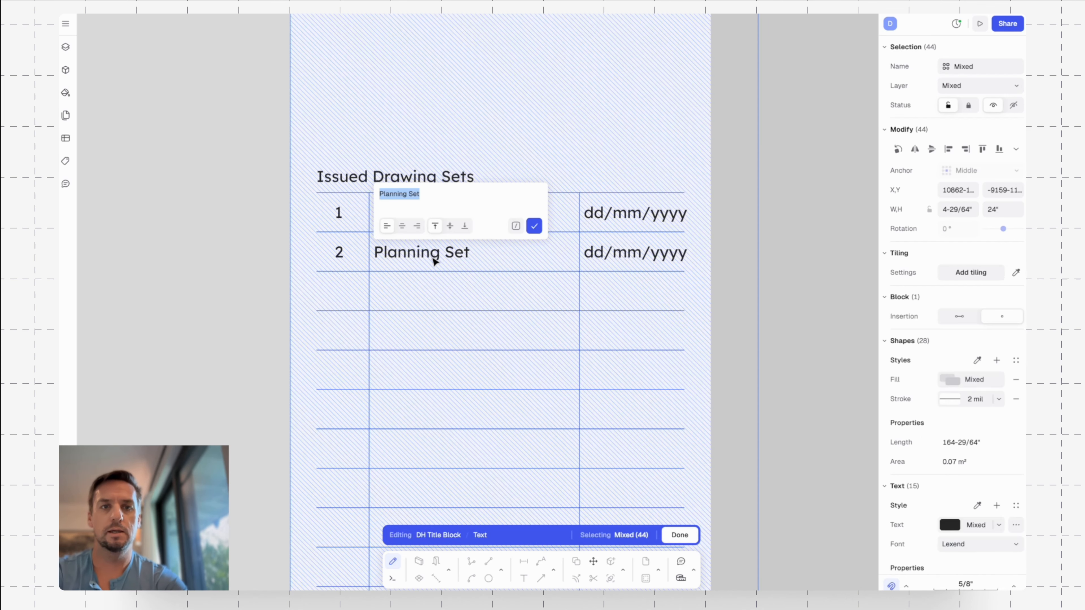
{"action": "type", "text": "Build"}
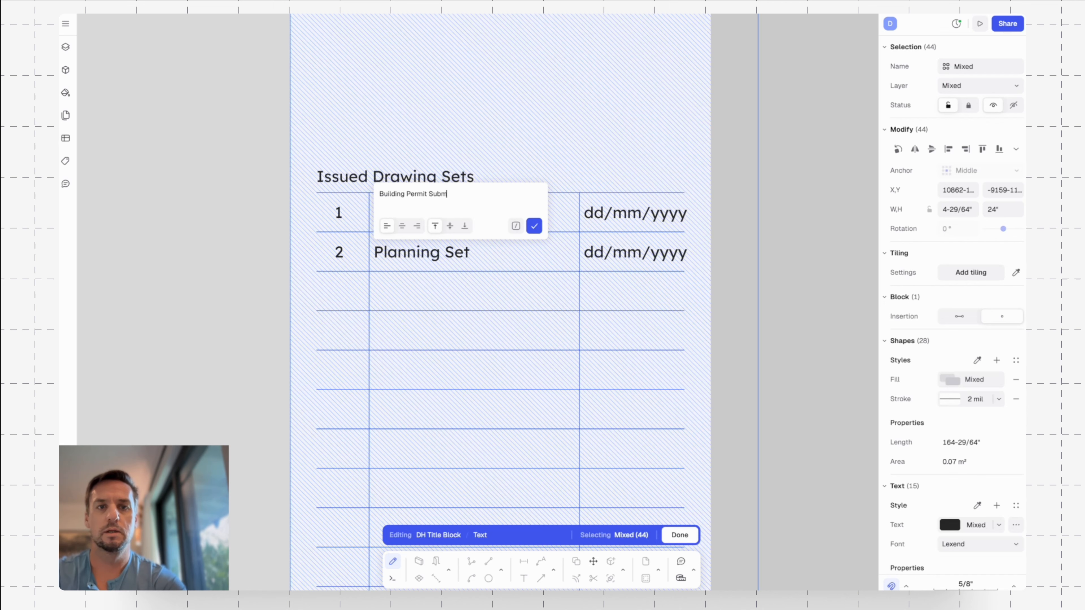
{"action": "key", "text": "Return"}
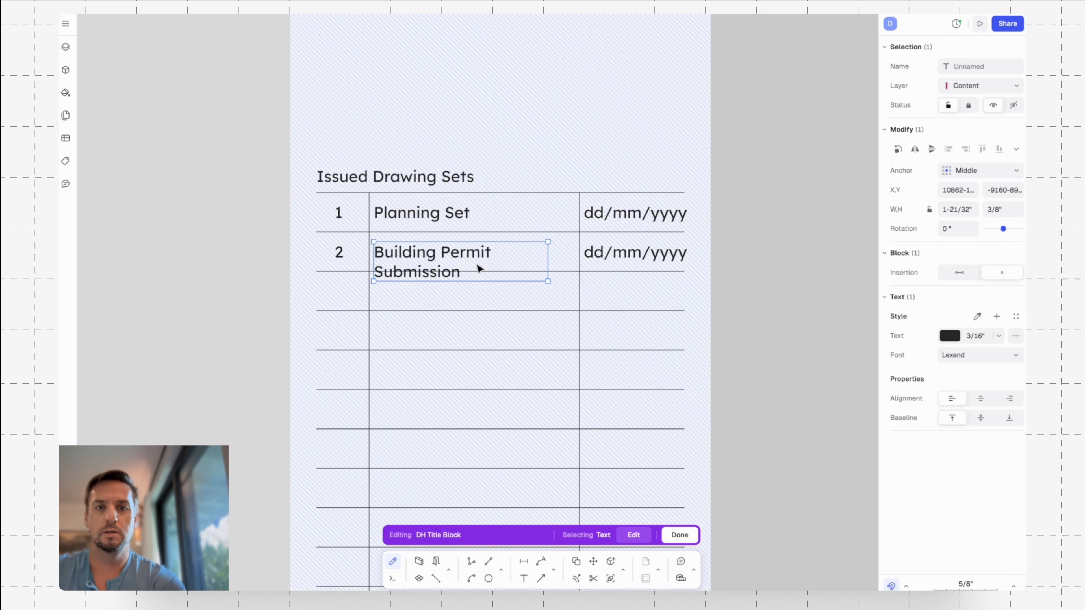
Widen the second row's description text box to about 2-5/64", shorten its text to "Building Permit" and leave block editing.
{"action": "left_click_drag", "start_coordinate": [552, 250], "coordinate": [593, 250]}
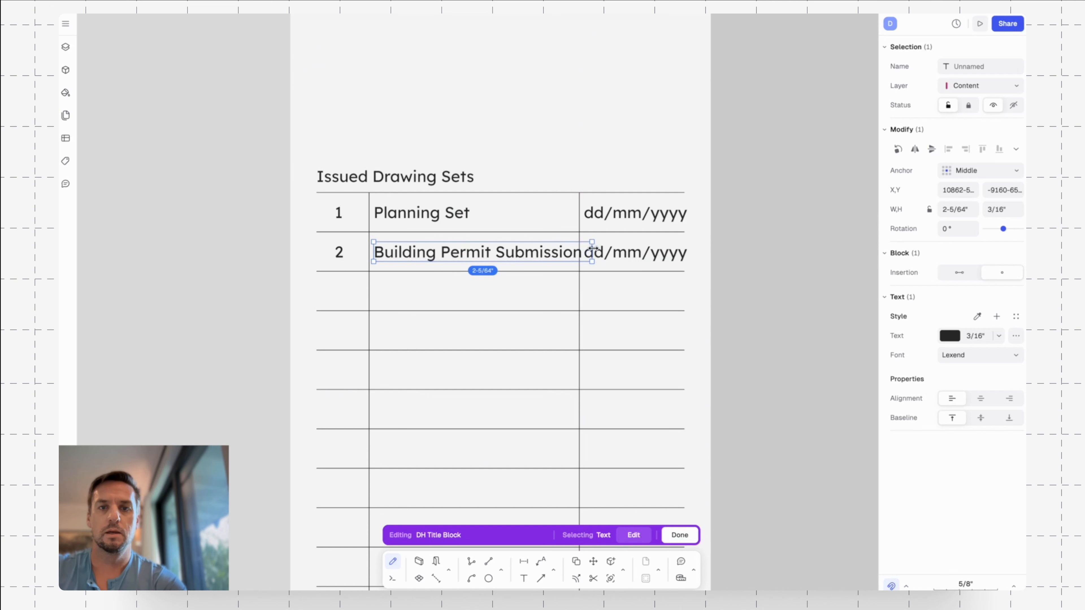
{"action": "double_click", "coordinate": [572, 243]}
{"action": "left_click", "coordinate": [511, 197]}
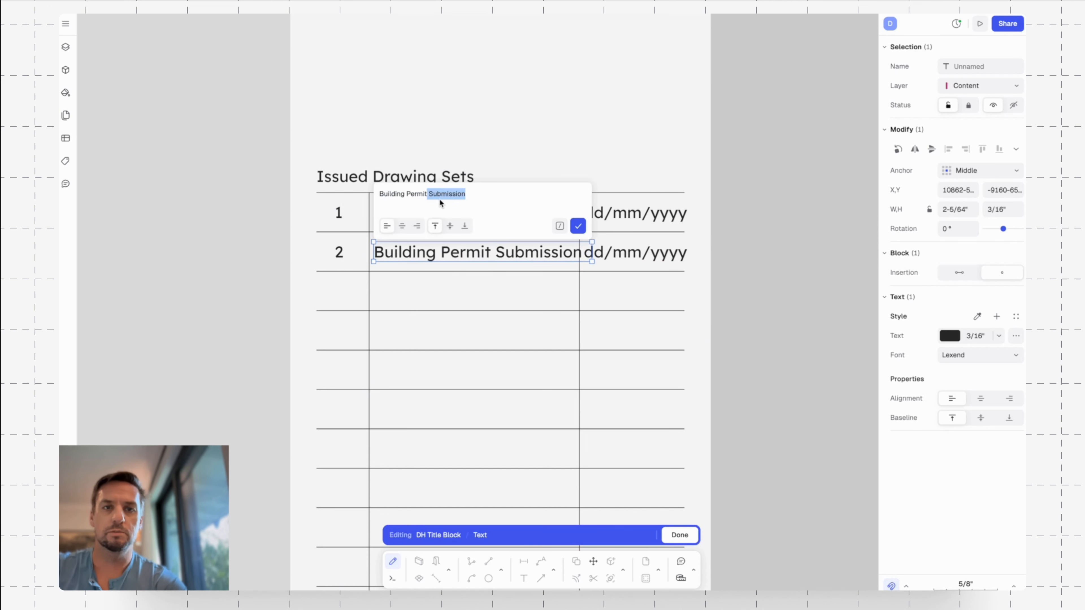
{"action": "key", "text": "BackSpace"}
{"action": "key", "text": "Return"}
{"action": "key", "text": "Escape"}
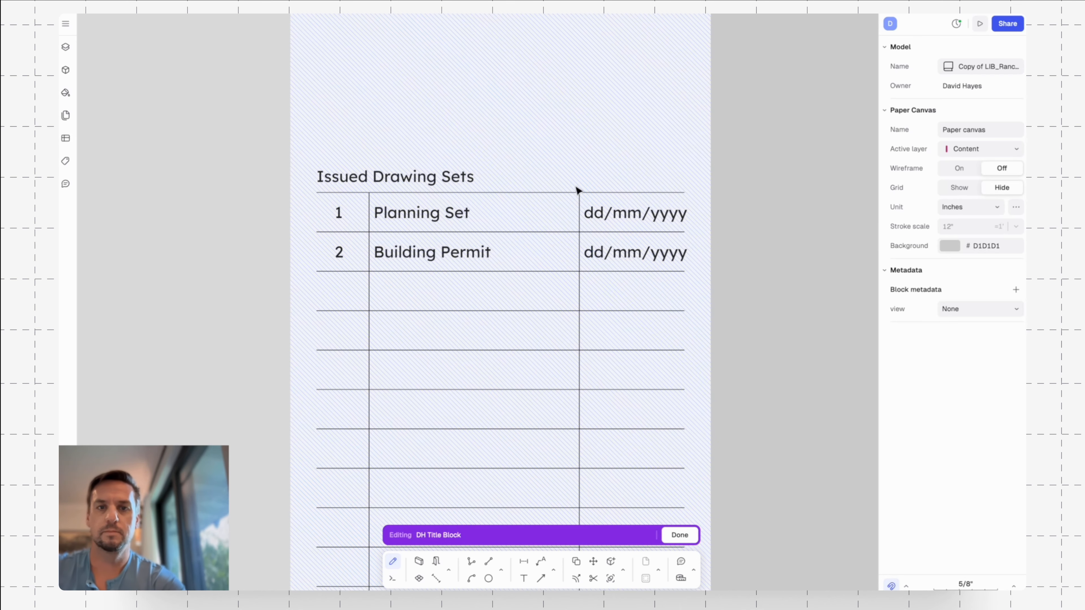
{"action": "left_click", "coordinate": [628, 253]}
{"action": "key", "text": "Escape"}
Examine the Issued Drawing Sets tables and the sheet numbers and titles in the title blocks of both pages.
{"action": "key", "text": "Escape"}
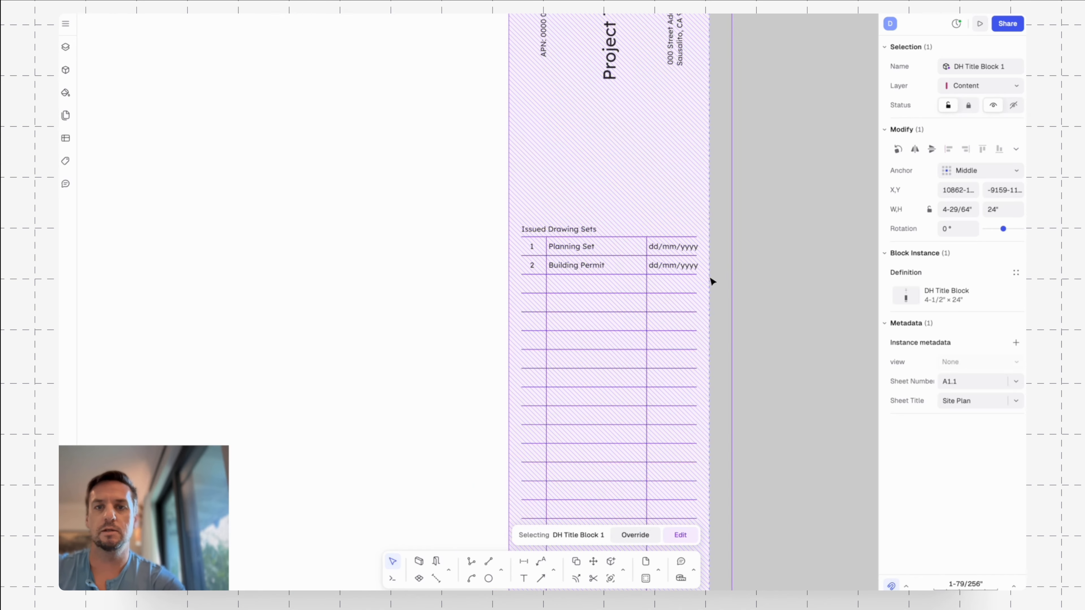
{"action": "scroll", "coordinate": [710, 277], "scroll_direction": "down", "scroll_amount": 1}
{"action": "middle_click_drag", "start_coordinate": [780, 280], "coordinate": [633, 279]}
{"action": "key", "text": "Escape"}
{"action": "scroll", "coordinate": [632, 279], "scroll_direction": "down", "scroll_amount": 5}
{"action": "middle_click_drag", "start_coordinate": [822, 285], "coordinate": [363, 264]}
{"action": "scroll", "coordinate": [589, 267], "scroll_direction": "down", "scroll_amount": 5}
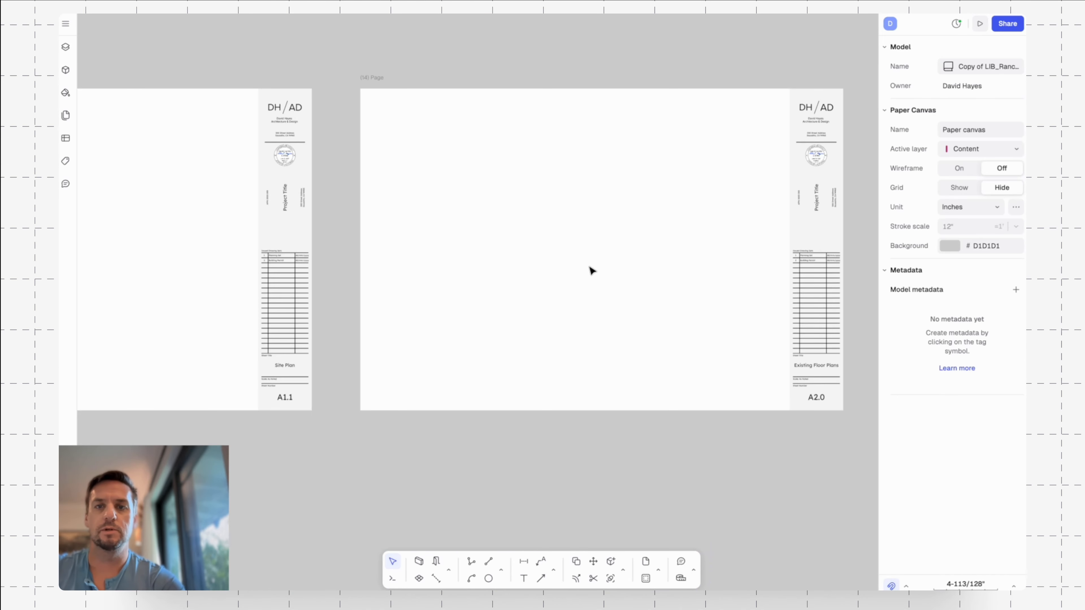
{"action": "middle_click_drag", "start_coordinate": [641, 266], "coordinate": [490, 267]}
{"action": "scroll", "coordinate": [678, 269], "scroll_direction": "up", "scroll_amount": 7}
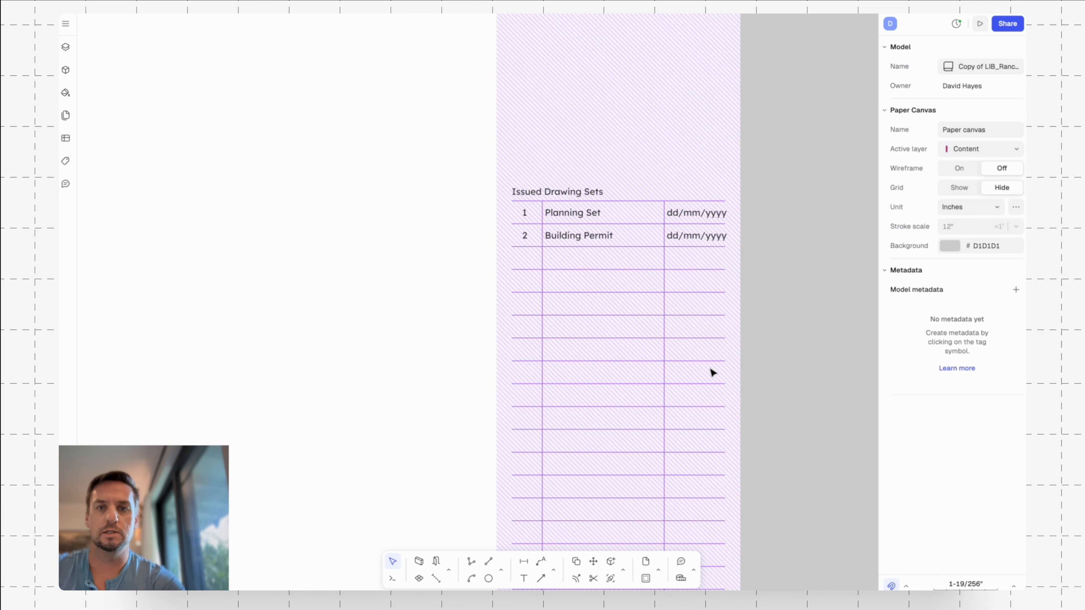
{"action": "scroll", "coordinate": [765, 204], "scroll_direction": "down", "scroll_amount": 5}
{"action": "middle_click_drag", "start_coordinate": [544, 228], "coordinate": [699, 296]}
{"action": "scroll", "coordinate": [630, 271], "scroll_direction": "down", "scroll_amount": 3}
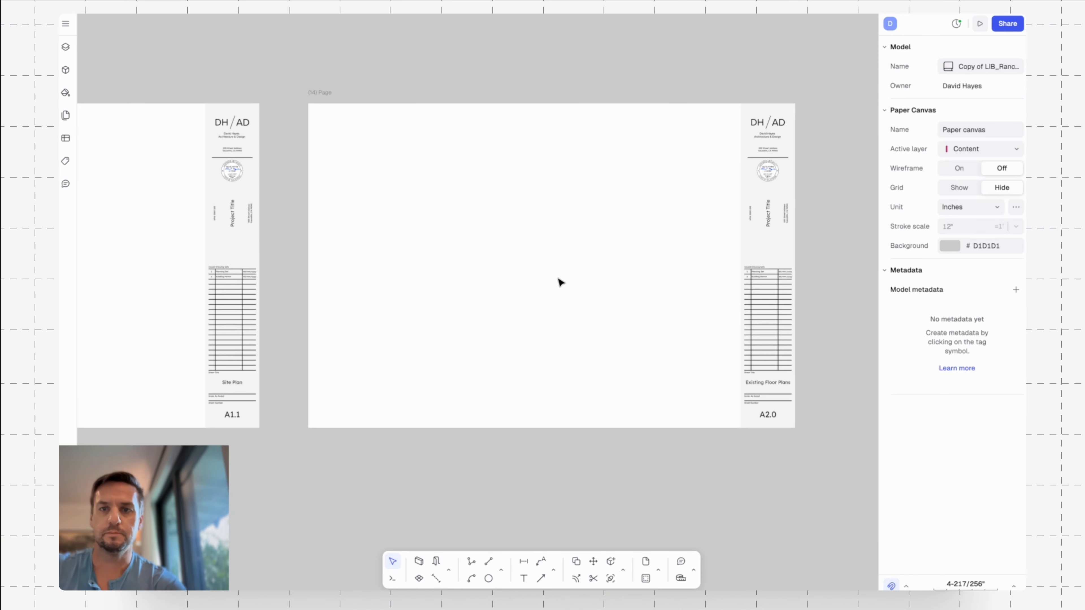
{"action": "middle_click_drag", "start_coordinate": [474, 287], "coordinate": [654, 241]}
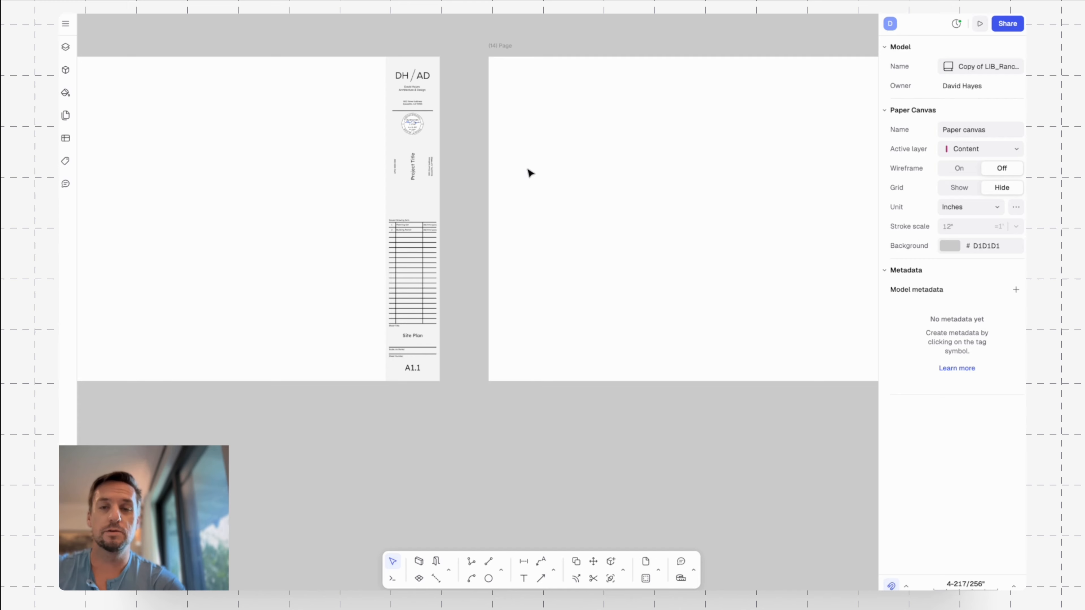
{"action": "middle_click_drag", "start_coordinate": [641, 125], "coordinate": [676, 141]}
{"action": "scroll", "coordinate": [605, 153], "scroll_direction": "down", "scroll_amount": 3}
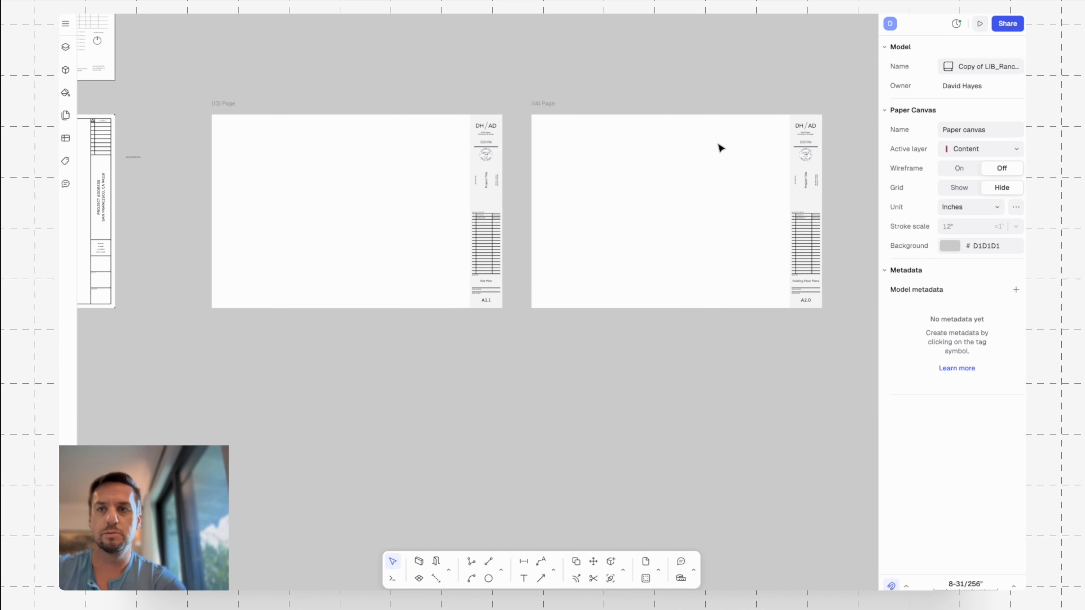
Update the model's published blocks library from the sharing settings and close the dialog.
{"action": "left_click", "coordinate": [1015, 26]}
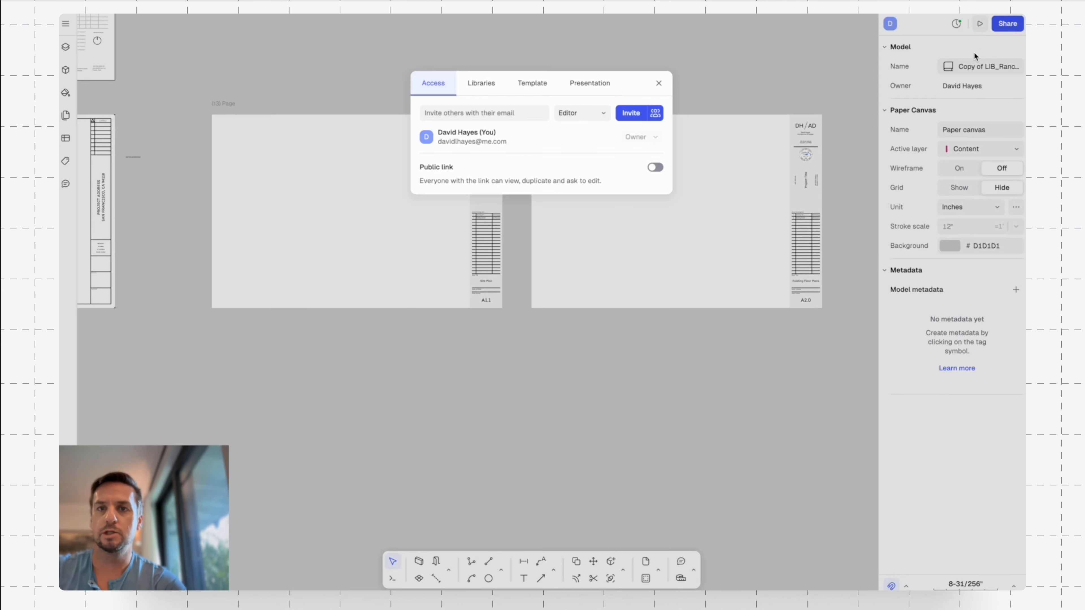
{"action": "left_click", "coordinate": [491, 89]}
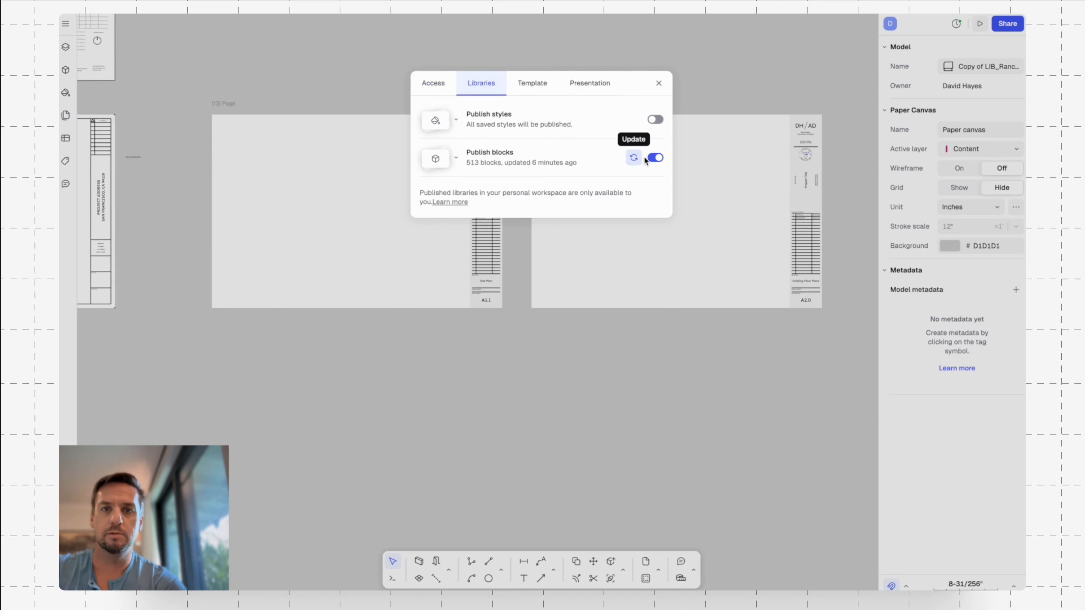
{"action": "left_click", "coordinate": [634, 159]}
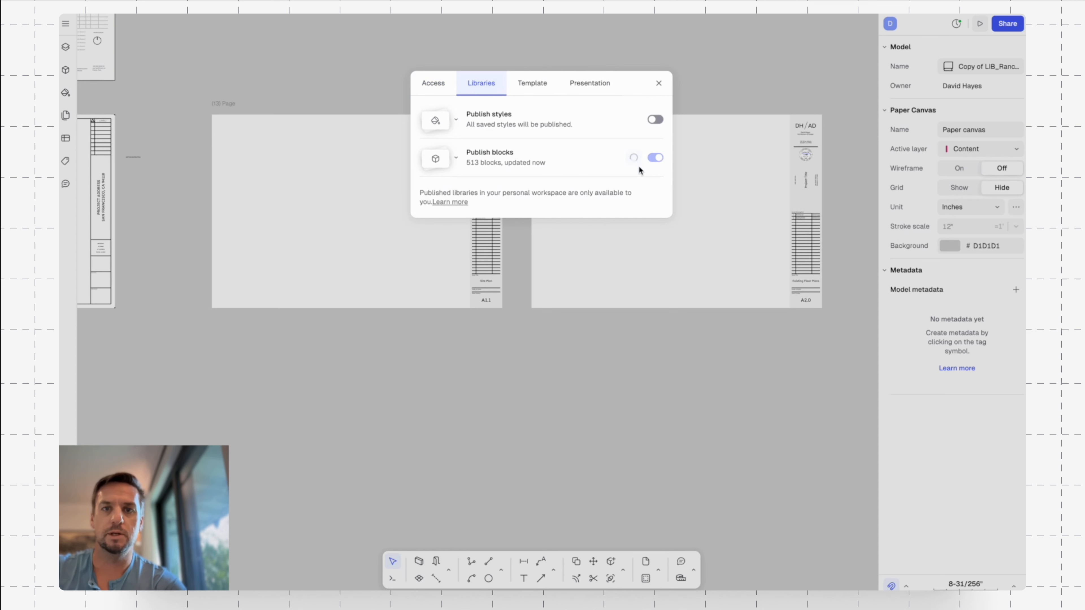
{"action": "left_click", "coordinate": [660, 84]}
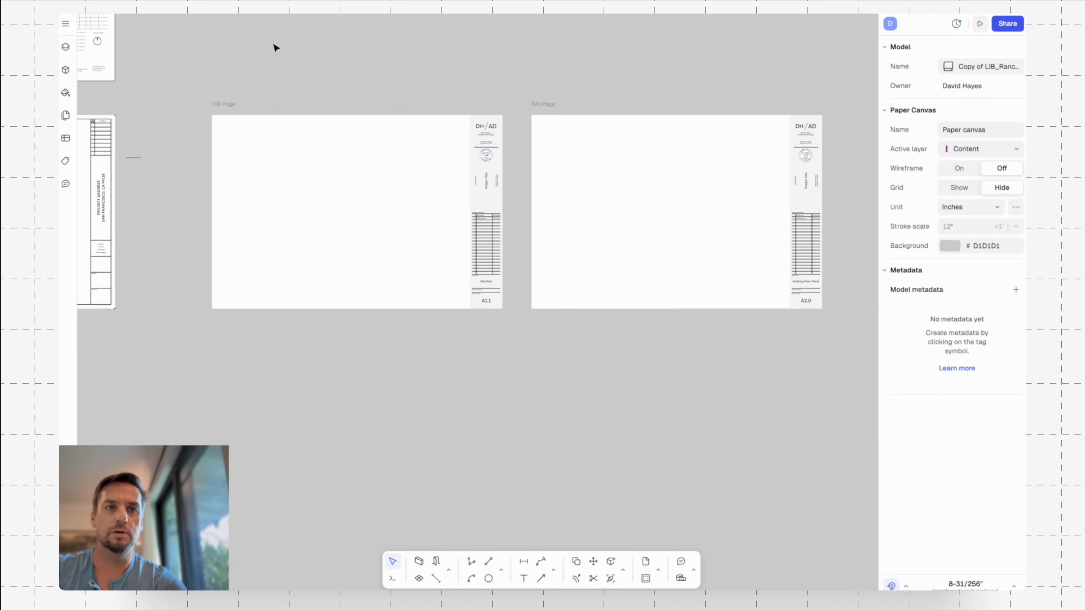
Switch to the Building Permit Template model and open the "Copy of LIB_Ranch House" block library beside the A6.1 sheet.
{"action": "left_click", "coordinate": [246, 8]}
{"action": "middle_click_drag", "start_coordinate": [614, 184], "coordinate": [818, 328]}
{"action": "middle_click_drag", "start_coordinate": [769, 171], "coordinate": [469, 154]}
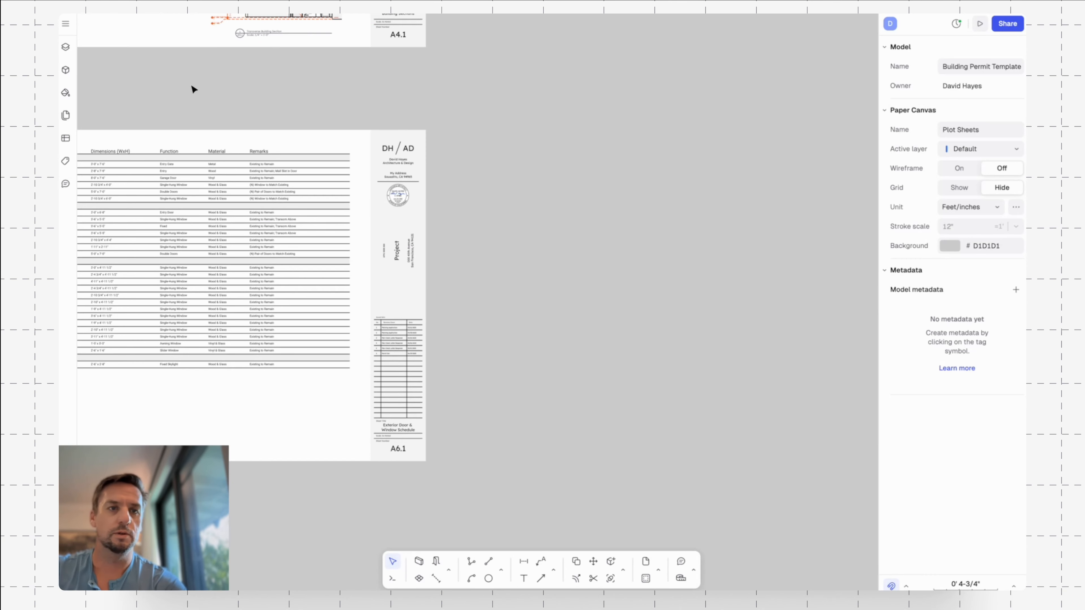
{"action": "left_click", "coordinate": [66, 71]}
{"action": "left_click", "coordinate": [88, 48]}
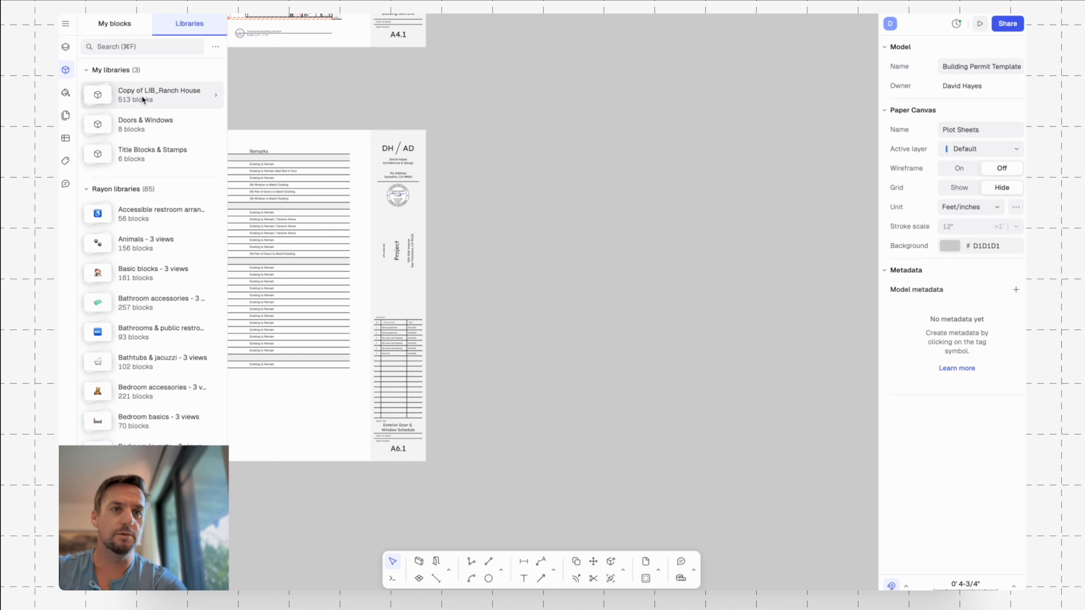
{"action": "left_click", "coordinate": [158, 97]}
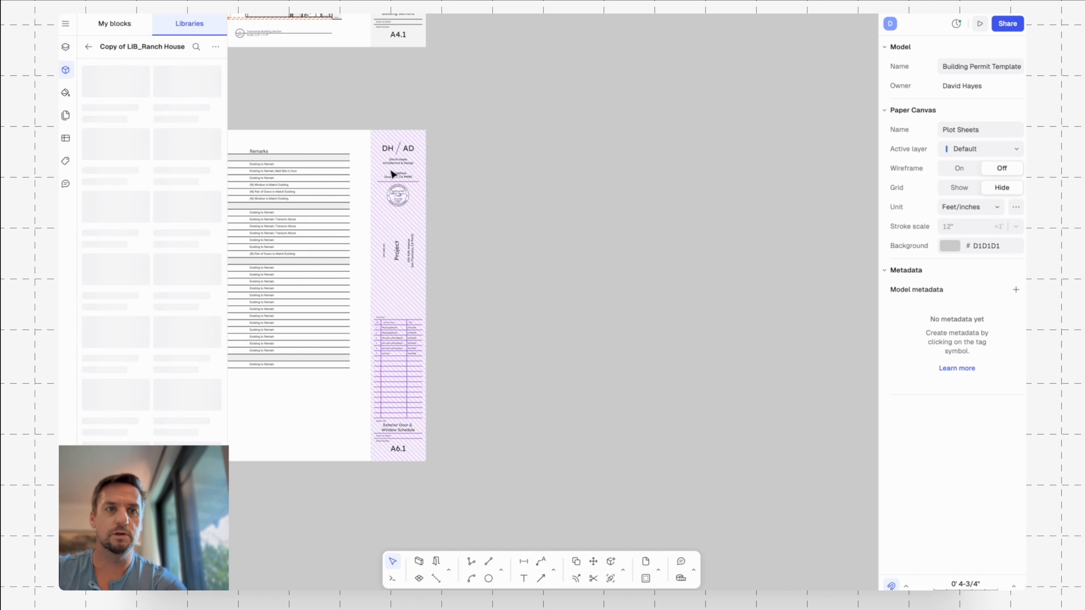
Search the Copy of LIB_Ranch House library for "dh" and place the DH Title Block beside the A6.1 sheet, aligned with its height.
{"action": "left_click", "coordinate": [197, 47]}
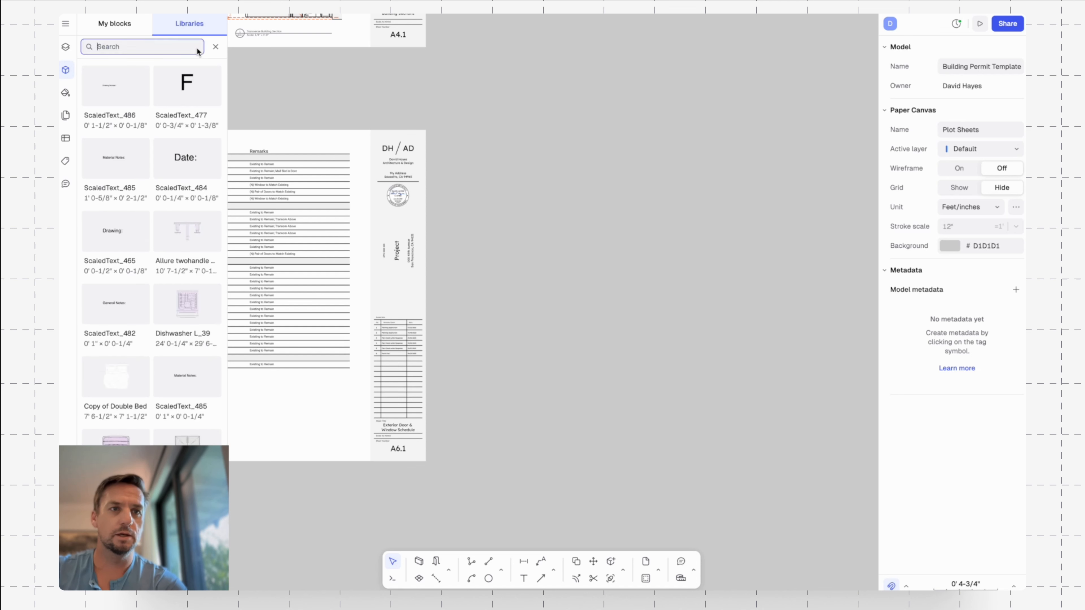
{"action": "type", "text": "dh"}
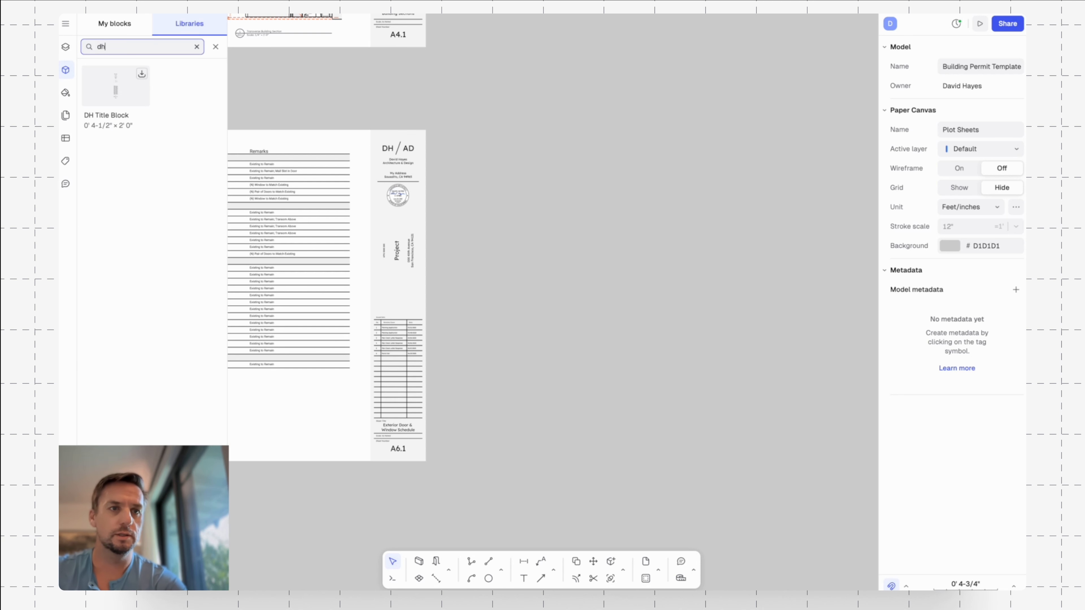
{"action": "left_click_drag", "start_coordinate": [95, 91], "coordinate": [649, 327]}
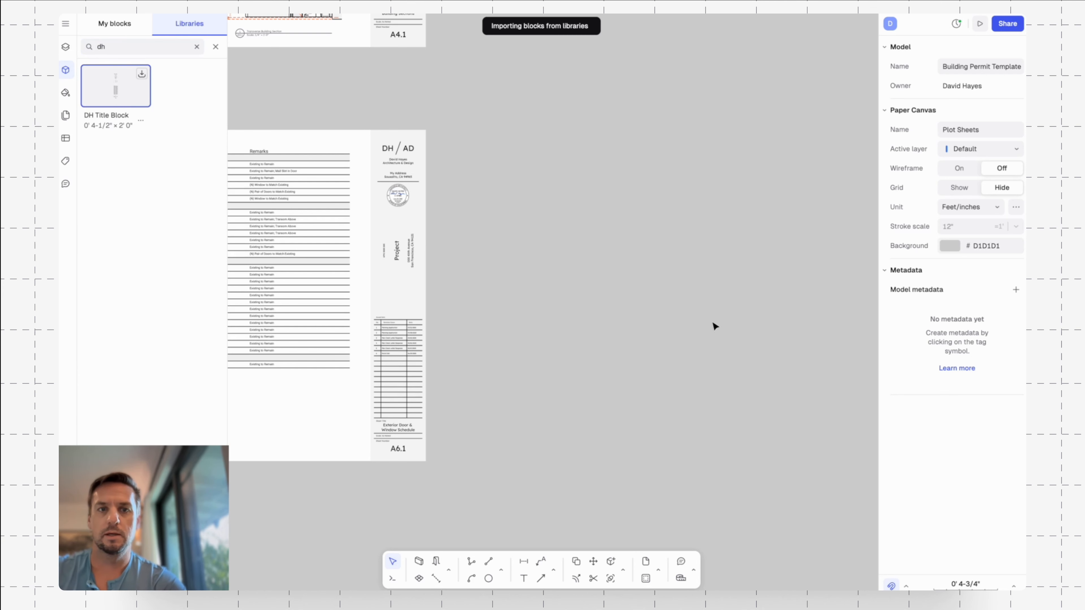
{"action": "left_click", "coordinate": [773, 332]}
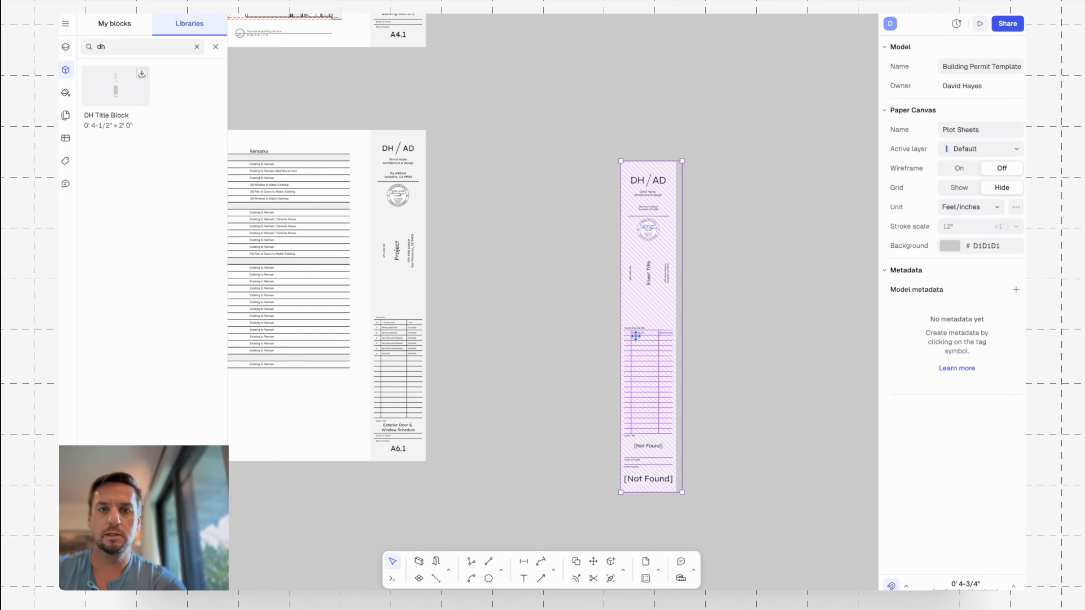
{"action": "left_click_drag", "start_coordinate": [635, 335], "coordinate": [531, 337]}
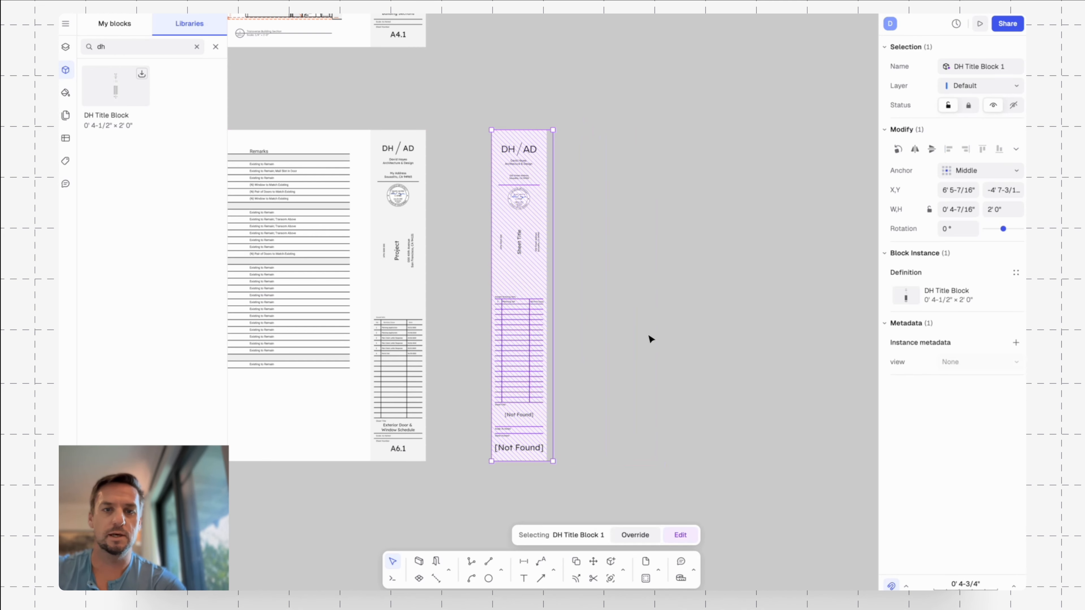
{"action": "left_click", "coordinate": [649, 340]}
Examine the placed DH Title Block against the A6.1 title block, especially its sheet title and sheet number fields.
{"action": "scroll", "coordinate": [547, 359], "scroll_direction": "up", "scroll_amount": 4}
{"action": "middle_click_drag", "start_coordinate": [638, 339], "coordinate": [741, 346]}
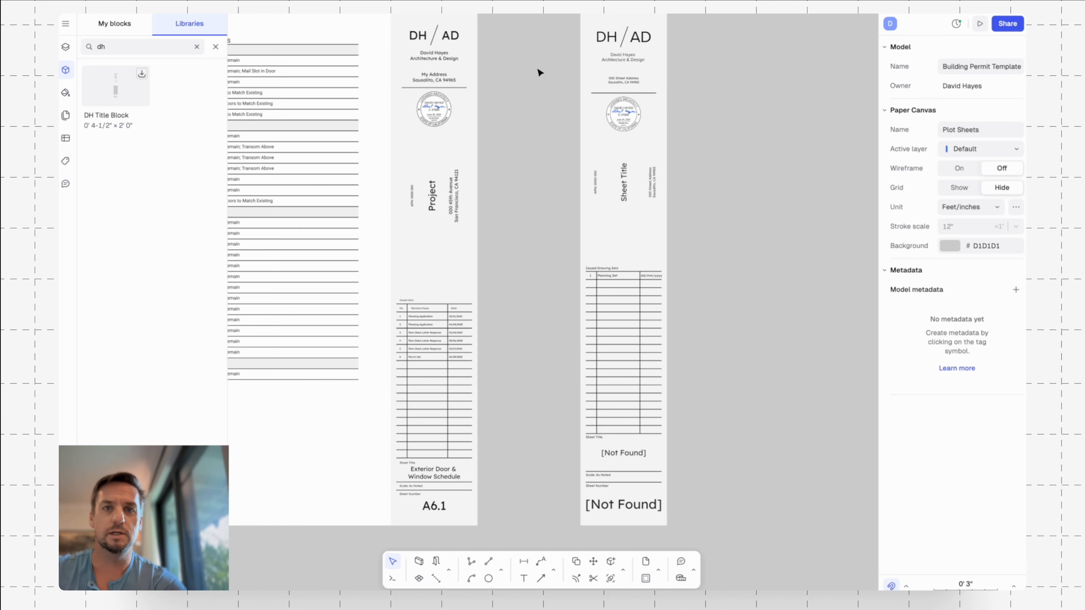
{"action": "middle_click_drag", "start_coordinate": [537, 74], "coordinate": [519, 52]}
{"action": "scroll", "coordinate": [710, 213], "scroll_direction": "down", "scroll_amount": 2}
{"action": "scroll", "coordinate": [710, 214], "scroll_direction": "right", "scroll_amount": 2}
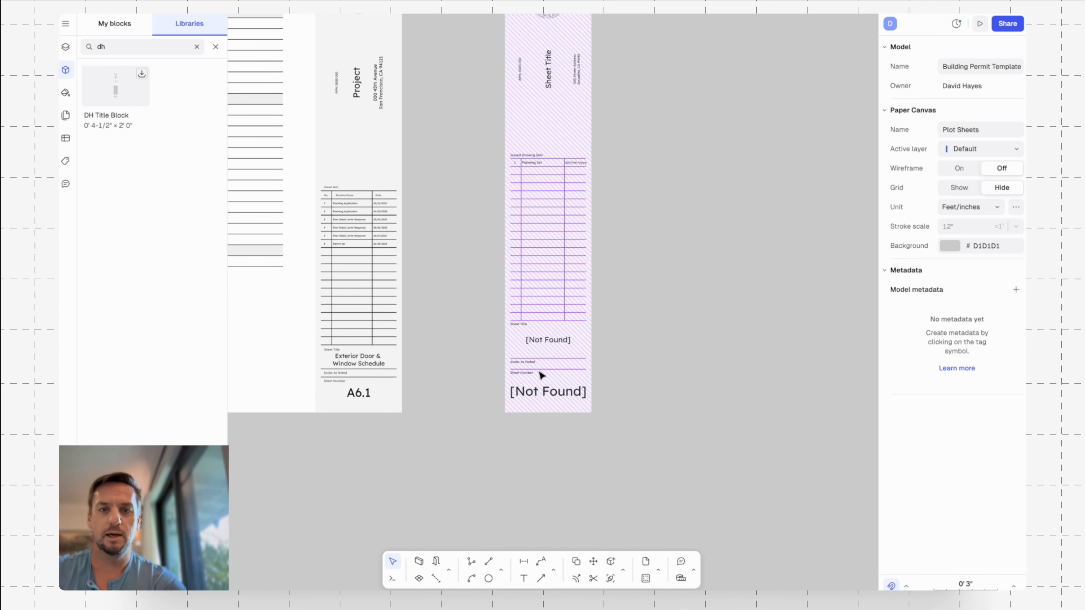
{"action": "scroll", "coordinate": [585, 367], "scroll_direction": "up", "scroll_amount": 3}
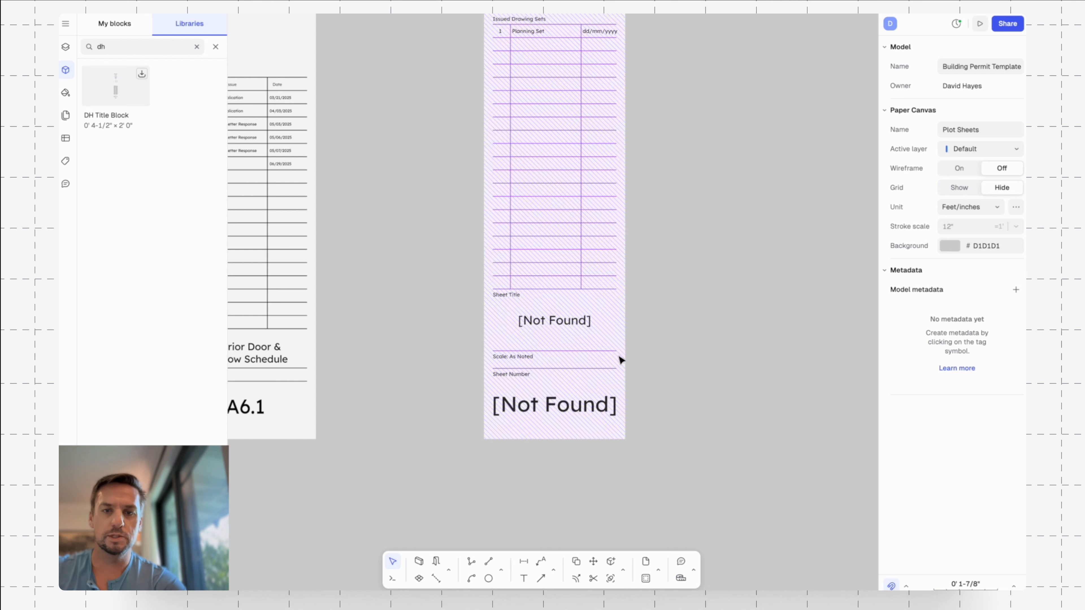
{"action": "scroll", "coordinate": [714, 363], "scroll_direction": "right", "scroll_amount": 2}
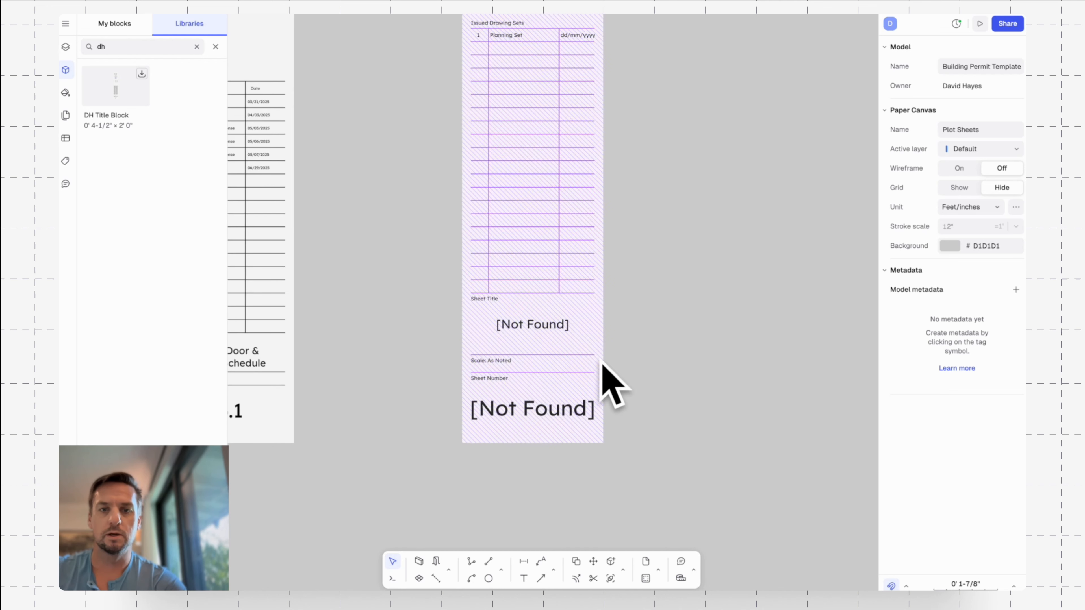
{"action": "scroll", "coordinate": [598, 359], "scroll_direction": "down", "scroll_amount": 2}
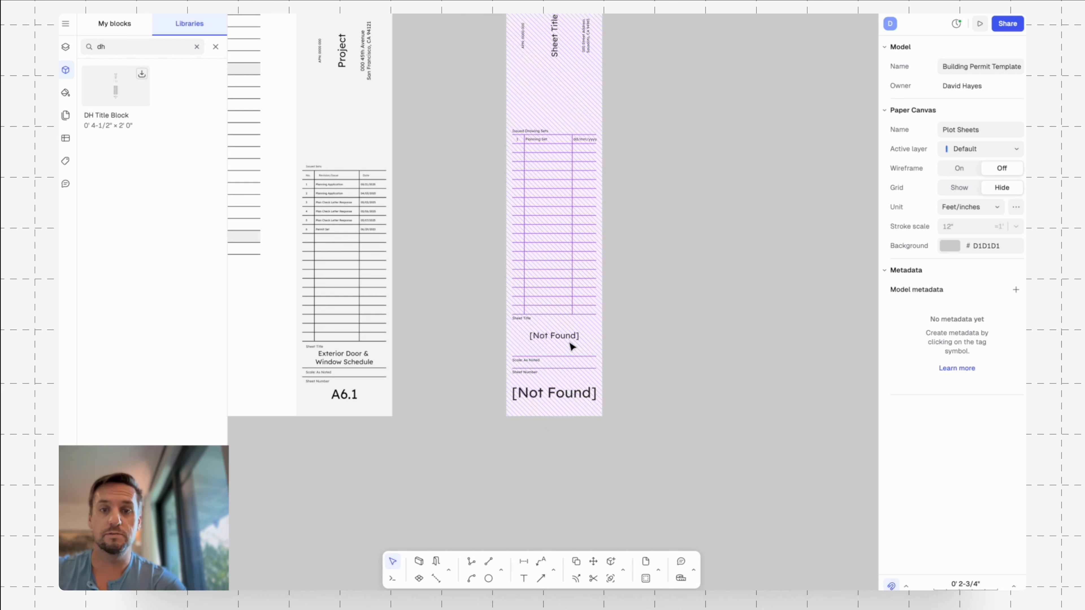
Add the Sheet Number and Sheet Title properties to the placed DH Title Block's instance metadata.
{"action": "left_click", "coordinate": [572, 347]}
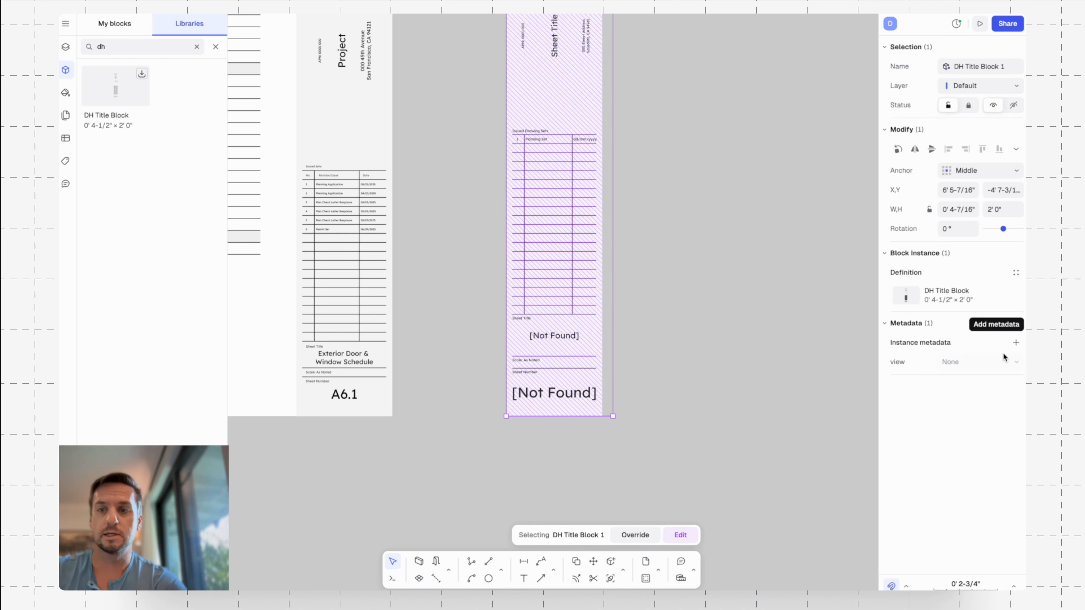
{"action": "left_click", "coordinate": [1016, 343]}
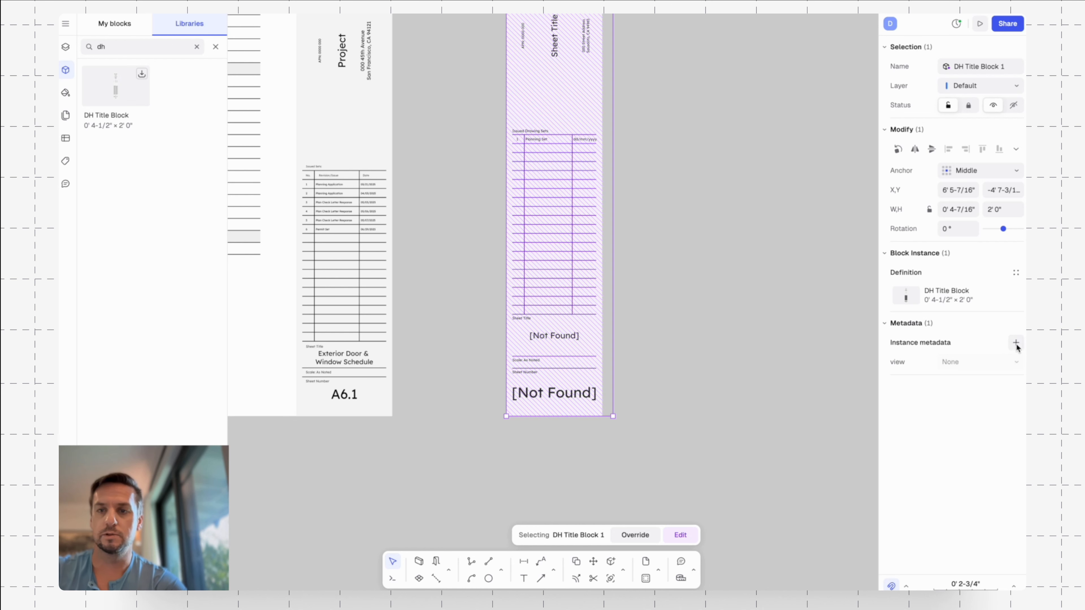
{"action": "scroll", "coordinate": [812, 376], "scroll_direction": "down", "scroll_amount": 1}
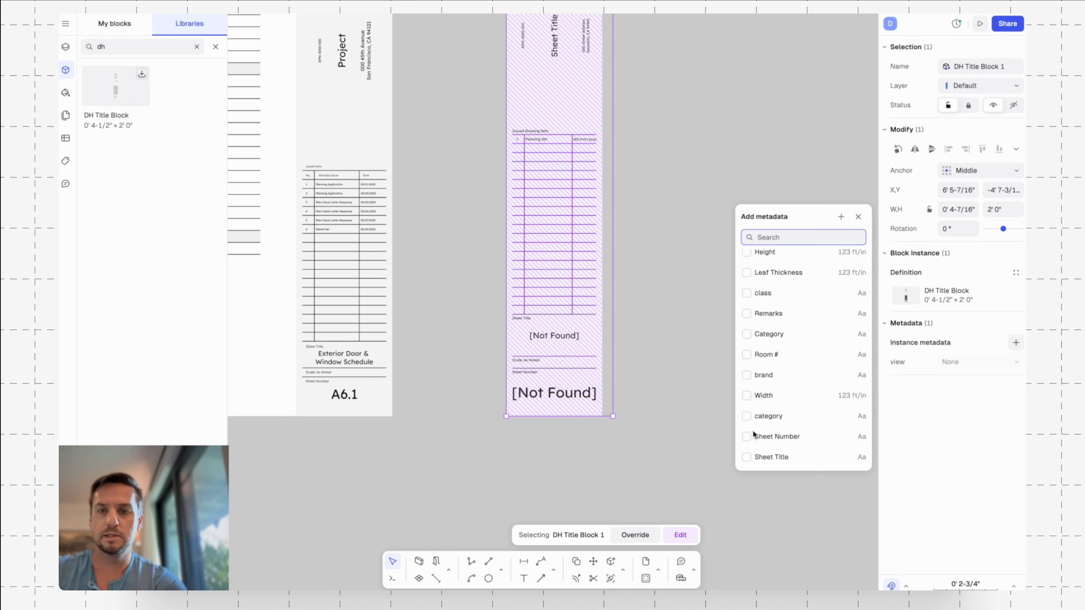
{"action": "left_click", "coordinate": [747, 437]}
{"action": "left_click", "coordinate": [747, 457]}
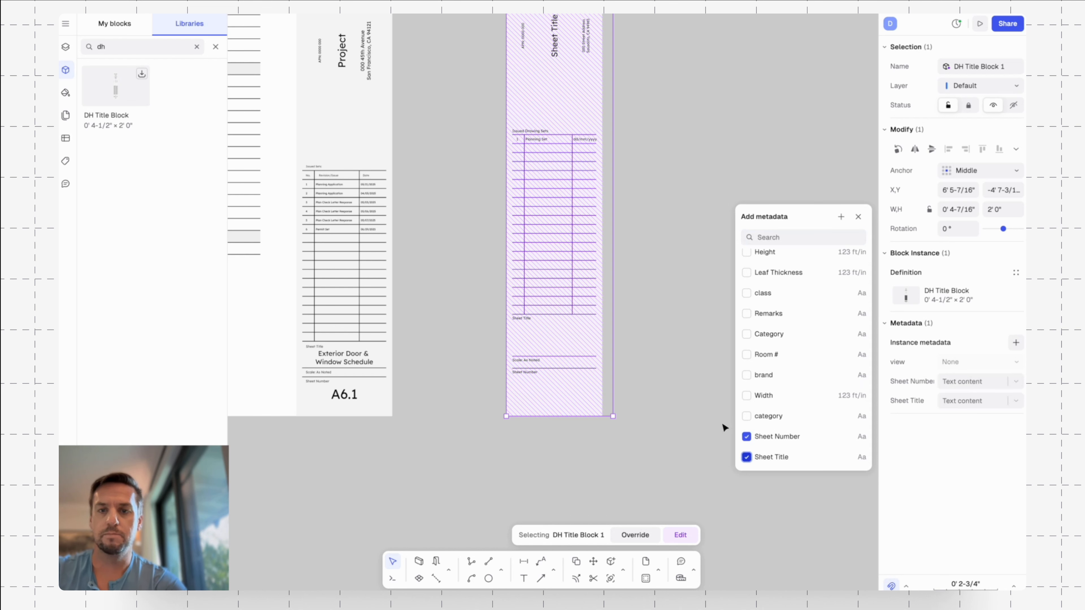
Set the title block instance's Sheet Number to "A0.0" and its Sheet Title to "Sheet Title", and deselect the block.
{"action": "left_click", "coordinate": [969, 386]}
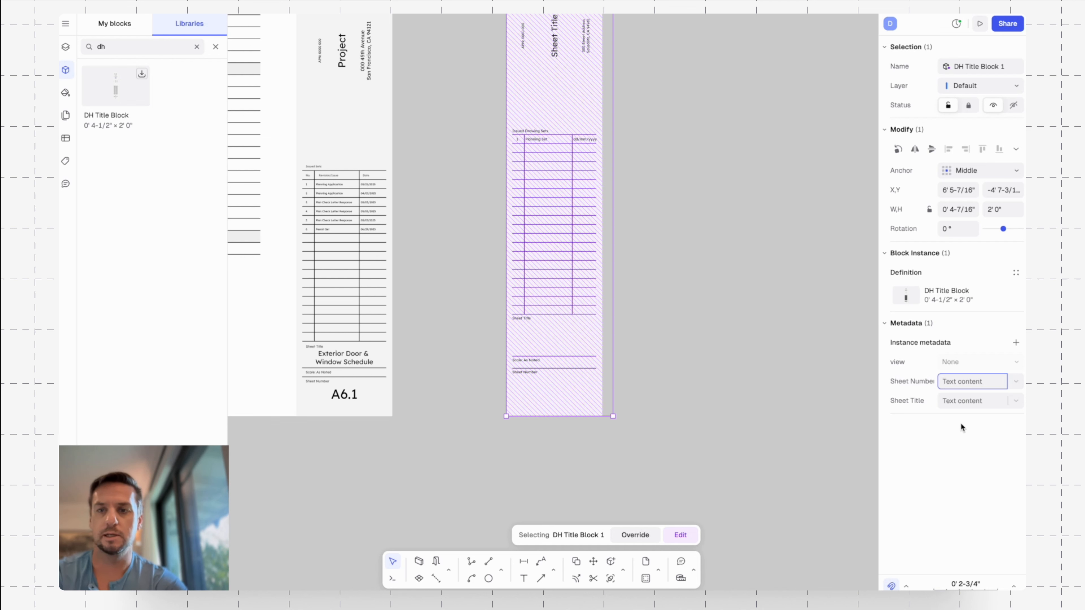
{"action": "type", "text": "A0.0"}
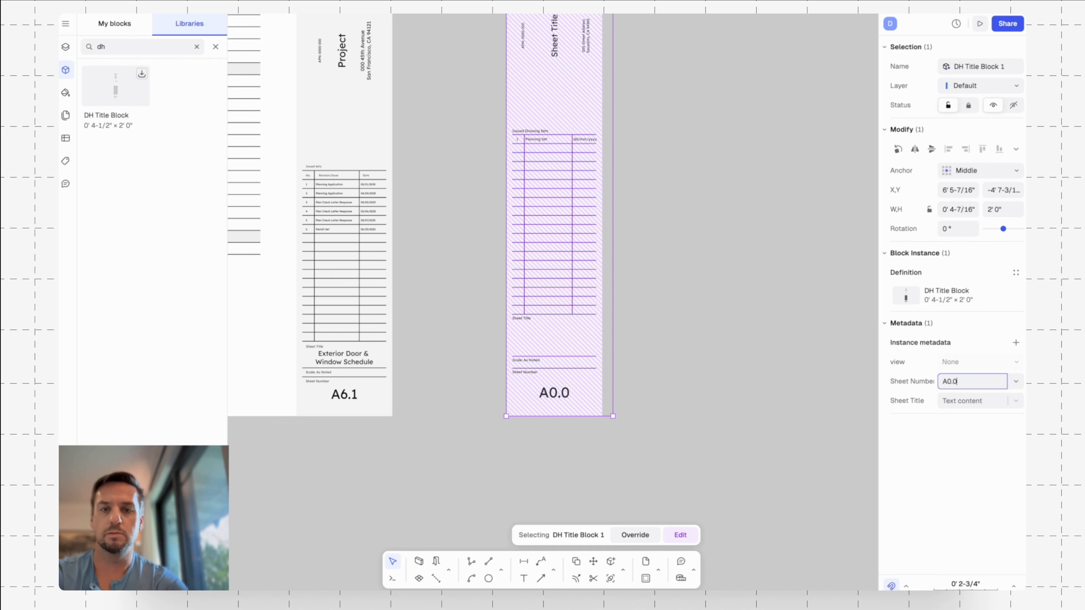
{"action": "key", "text": "Return"}
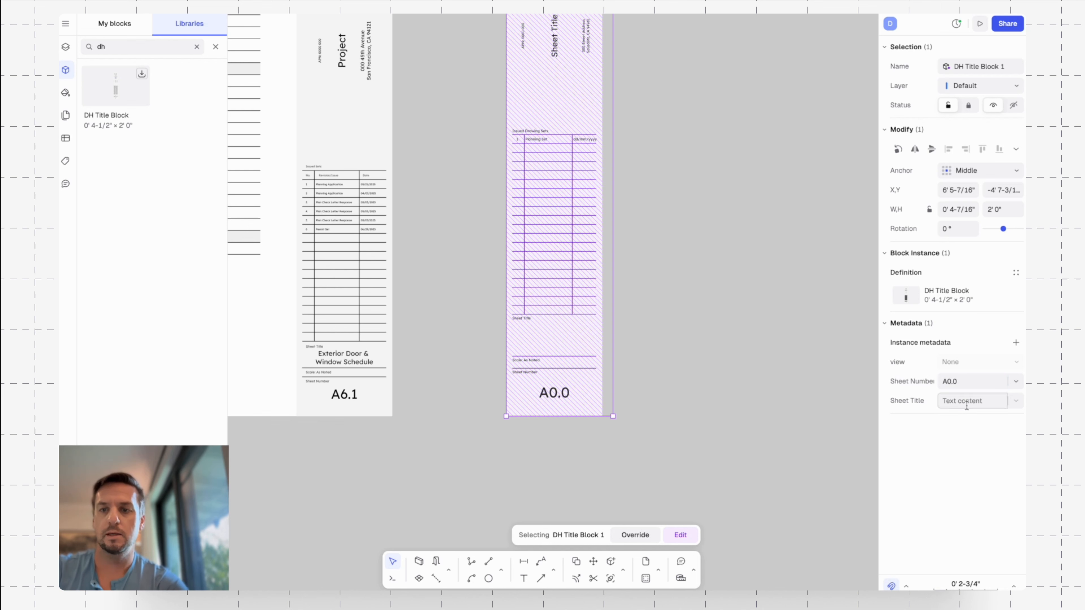
{"action": "left_click", "coordinate": [966, 405]}
{"action": "type", "text": "Sheet Title"}
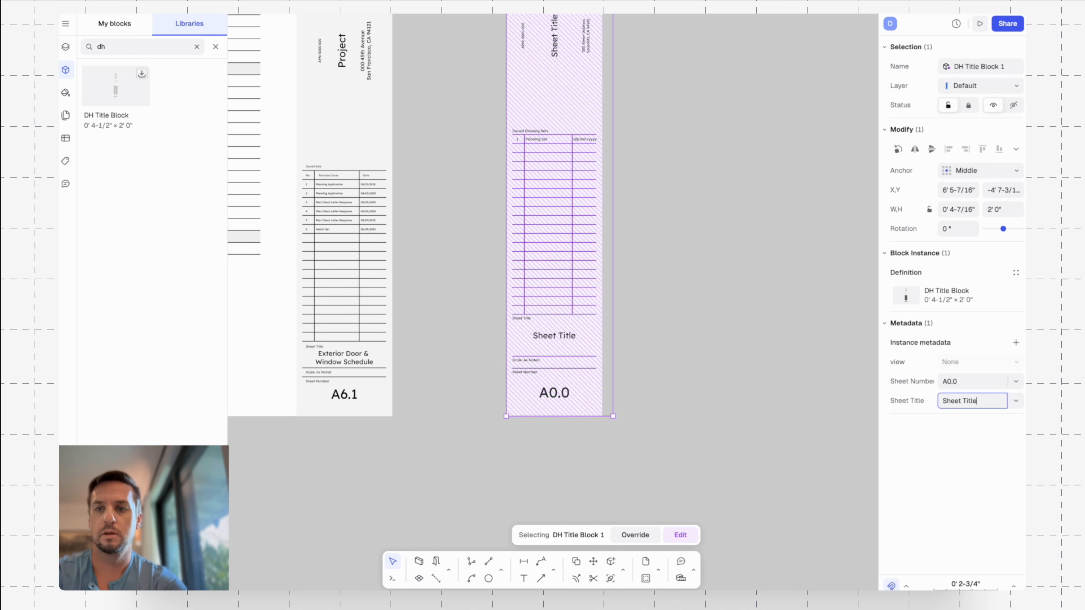
{"action": "key", "text": "Return"}
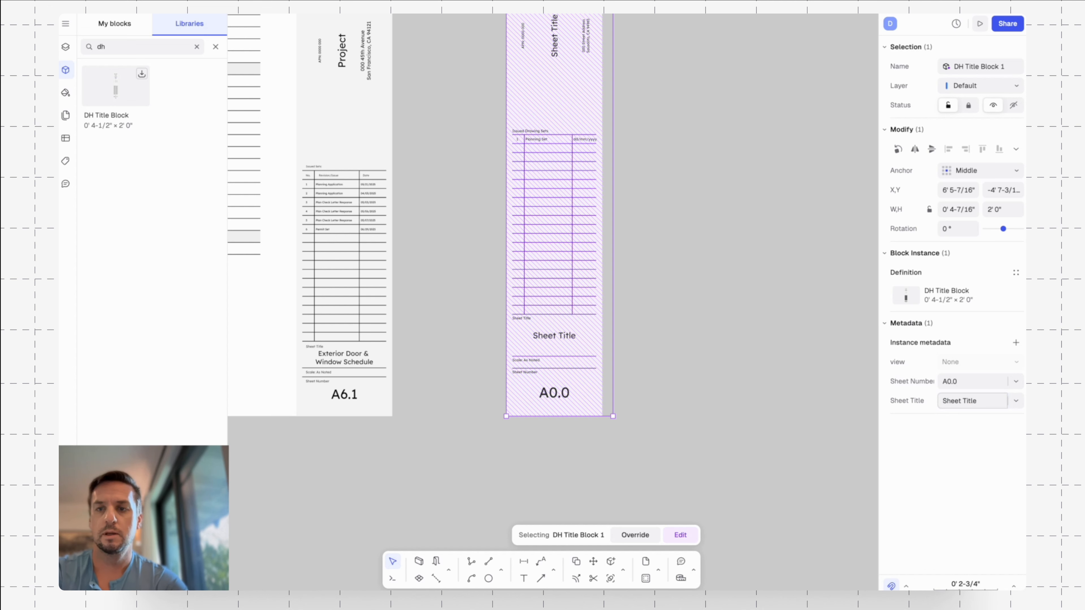
{"action": "left_click", "coordinate": [787, 327]}
Leave the Copy of LIB_Ranch House library and open the Title Blocks & Stamps library.
{"action": "scroll", "coordinate": [775, 309], "scroll_direction": "down", "scroll_amount": 3}
{"action": "scroll", "coordinate": [776, 309], "scroll_direction": "down", "scroll_amount": 4}
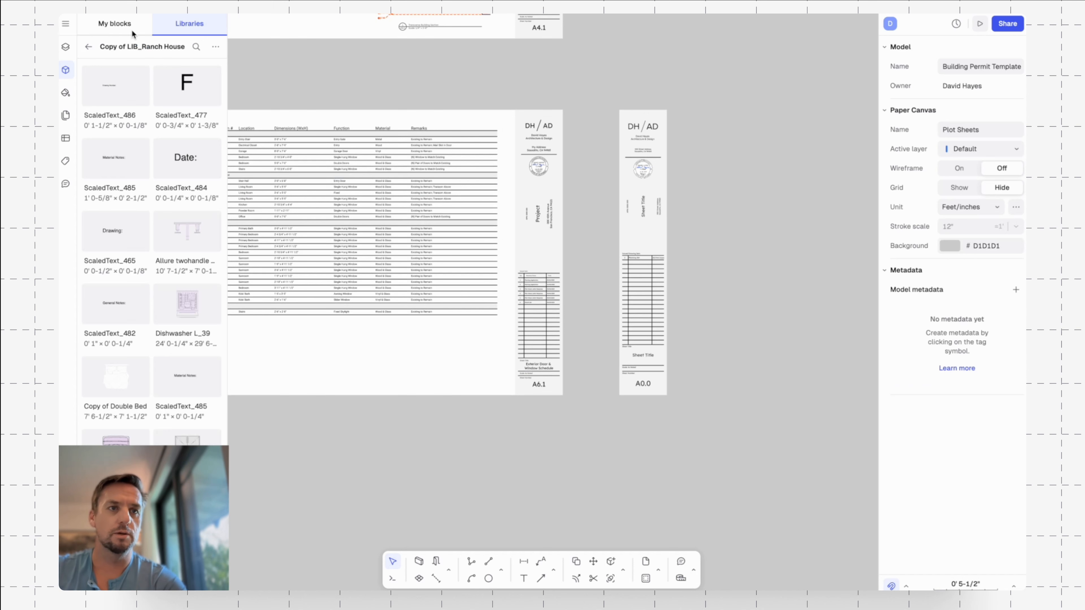
{"action": "left_click", "coordinate": [122, 28]}
{"action": "left_click", "coordinate": [182, 25]}
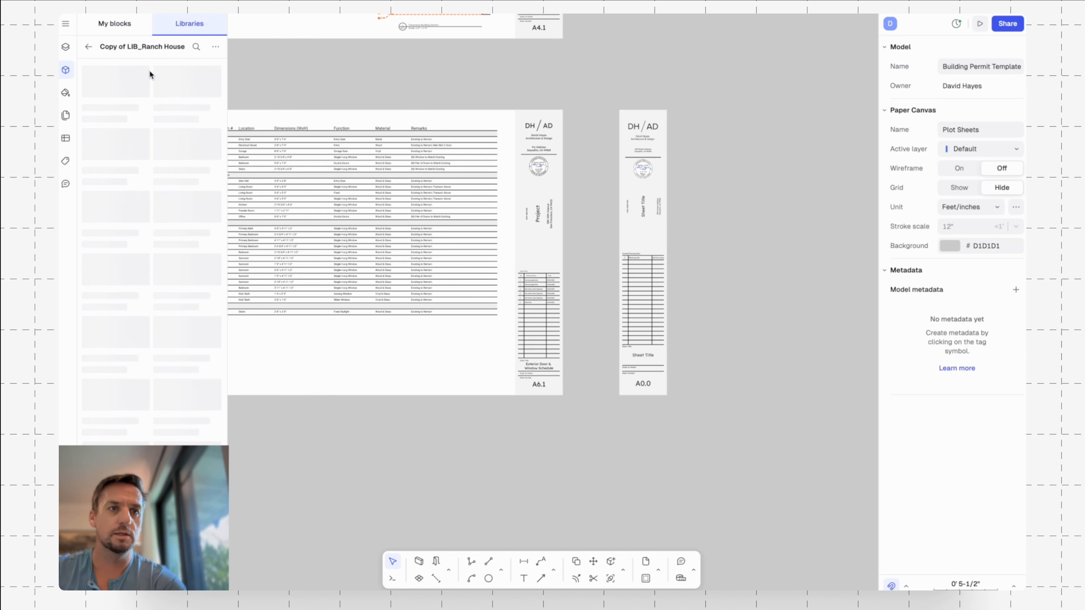
{"action": "left_click", "coordinate": [88, 47]}
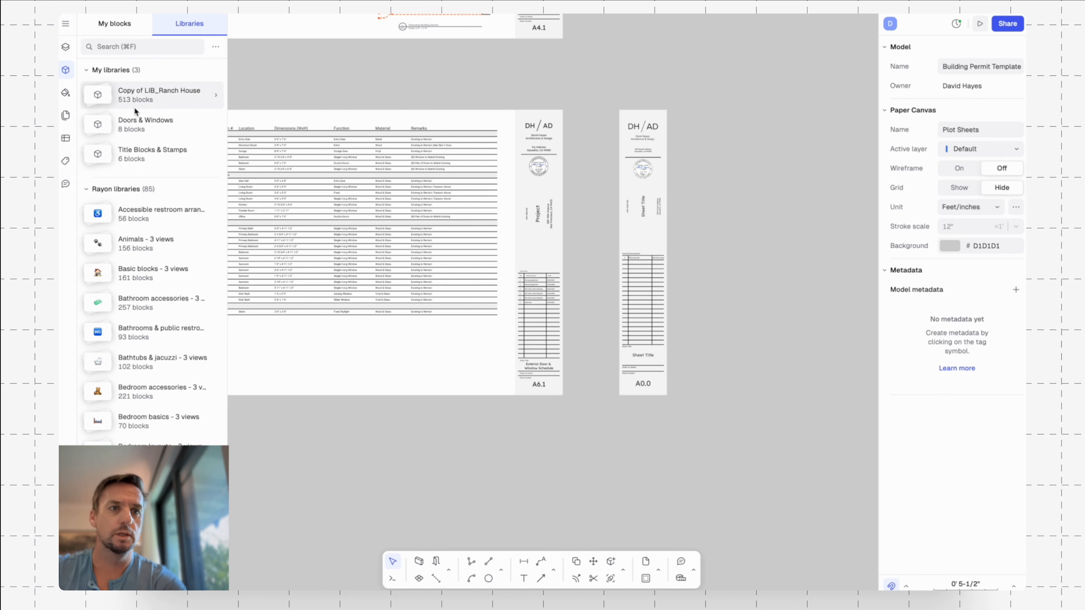
{"action": "left_click", "coordinate": [149, 154]}
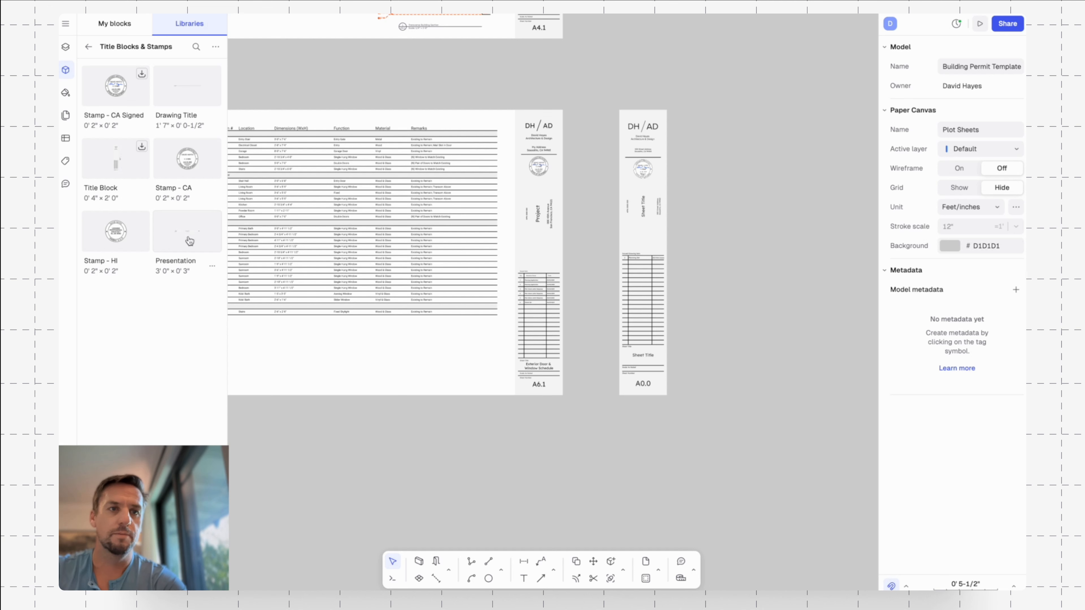
Place the Presentation title block below the A6.1 sheet and inspect its layout.
{"action": "left_click_drag", "start_coordinate": [177, 235], "coordinate": [616, 485]}
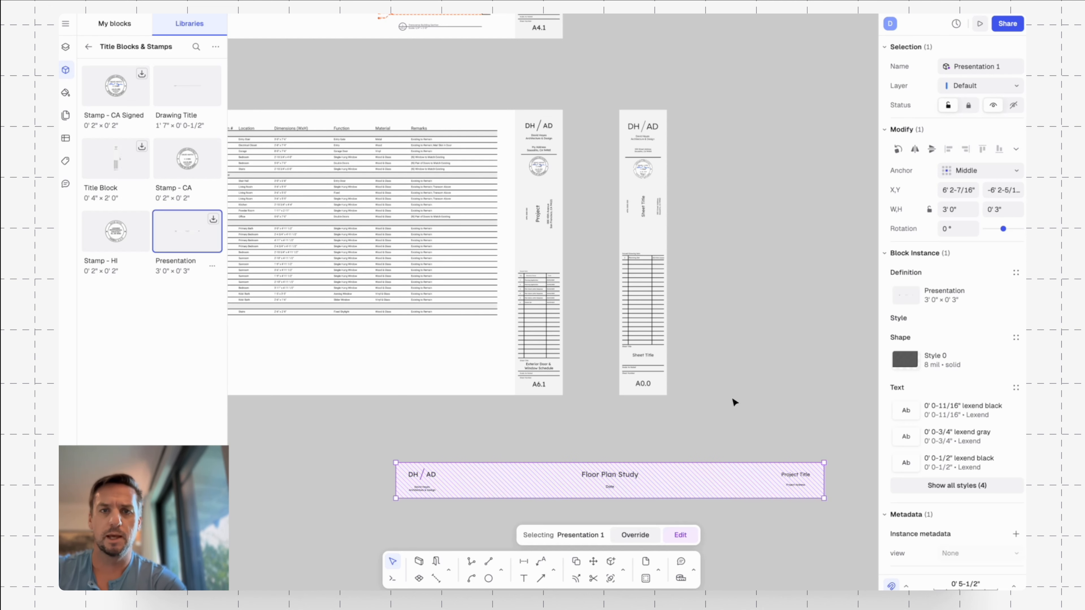
{"action": "left_click", "coordinate": [746, 404]}
{"action": "middle_click_drag", "start_coordinate": [742, 371], "coordinate": [719, 226]}
{"action": "scroll", "coordinate": [642, 348], "scroll_direction": "up", "scroll_amount": 4}
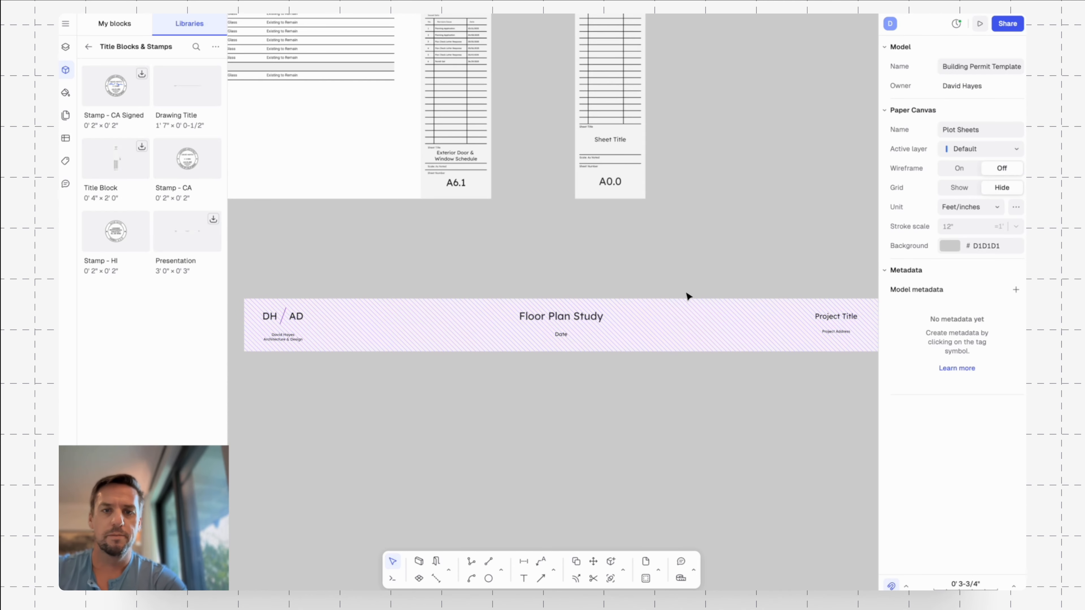
{"action": "middle_click_drag", "start_coordinate": [696, 276], "coordinate": [691, 283]}
{"action": "scroll", "coordinate": [697, 284], "scroll_direction": "down", "scroll_amount": 2}
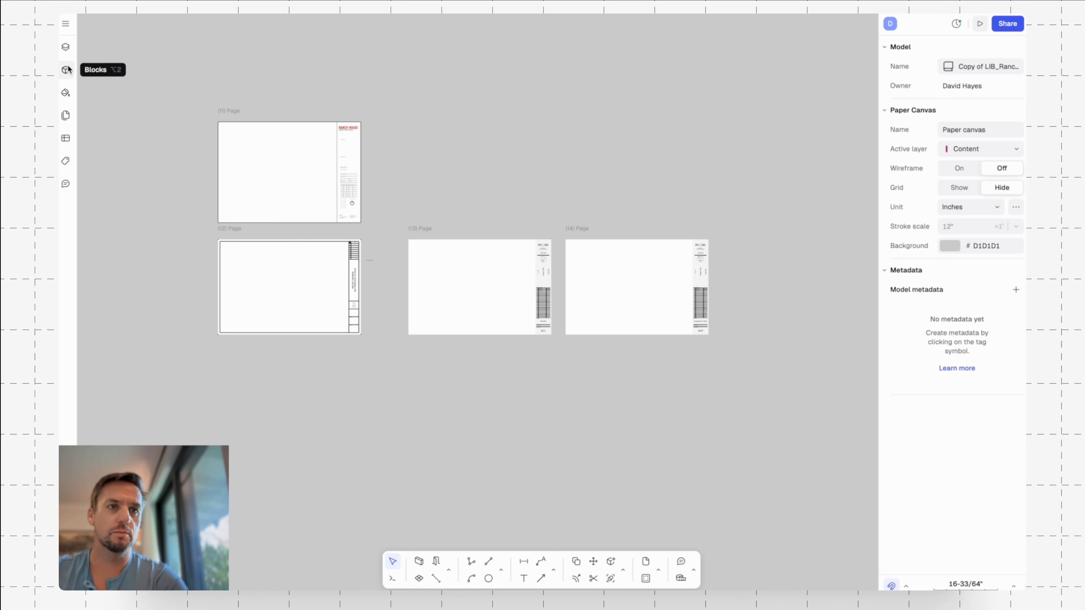
In the Copy of LIB_Ranch House model, search the block libraries for "title blocks" and open the Title blocks & annotations library.
{"action": "left_click", "coordinate": [66, 71]}
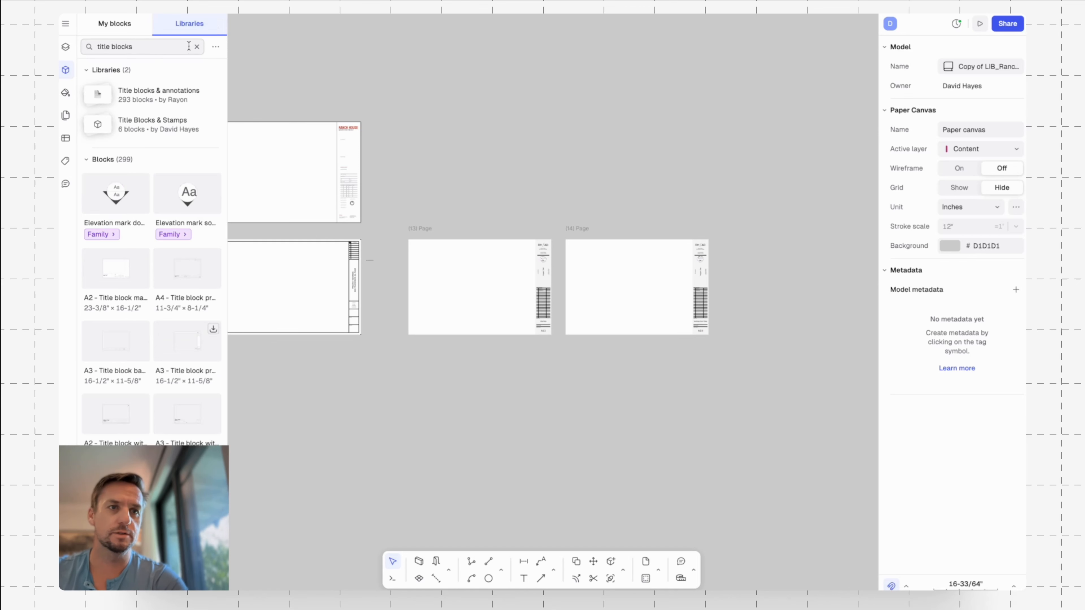
{"action": "left_click", "coordinate": [148, 47]}
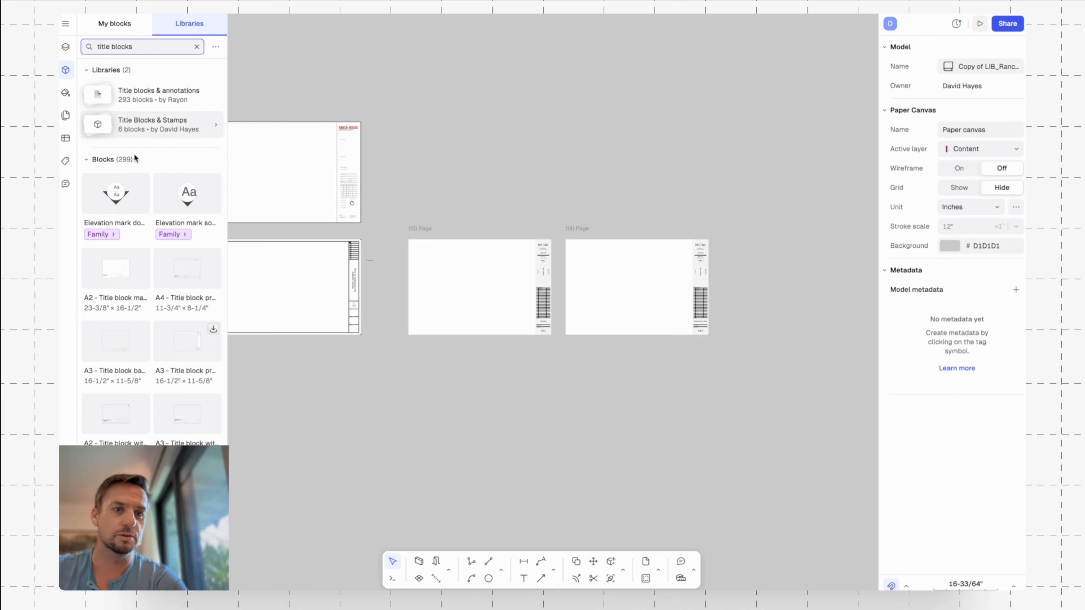
{"action": "scroll", "coordinate": [135, 154], "scroll_direction": "down", "scroll_amount": 10}
{"action": "scroll", "coordinate": [159, 345], "scroll_direction": "up", "scroll_amount": 10}
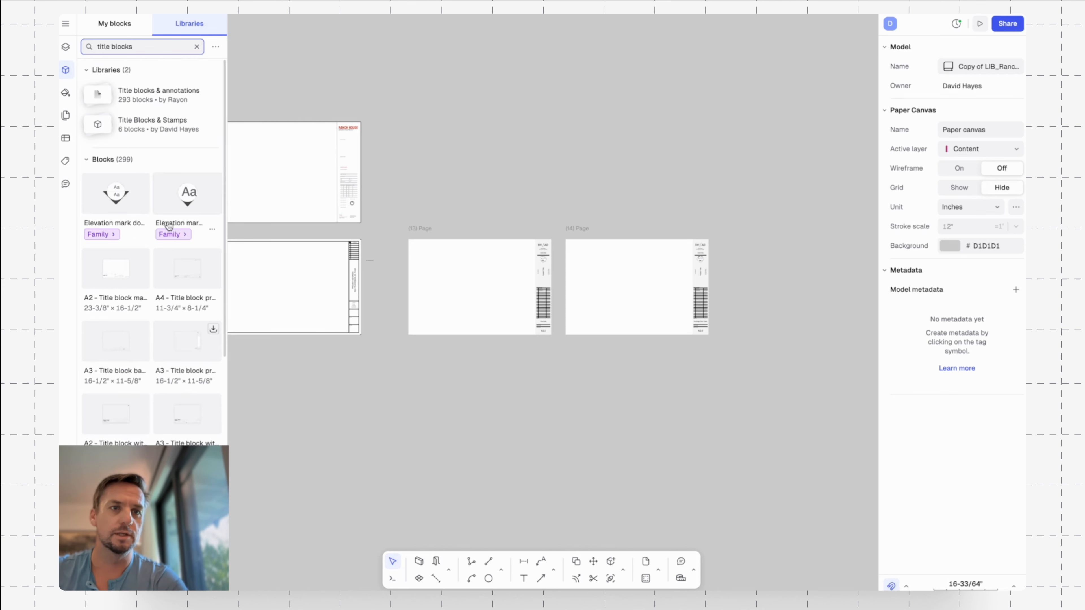
{"action": "left_click", "coordinate": [155, 95]}
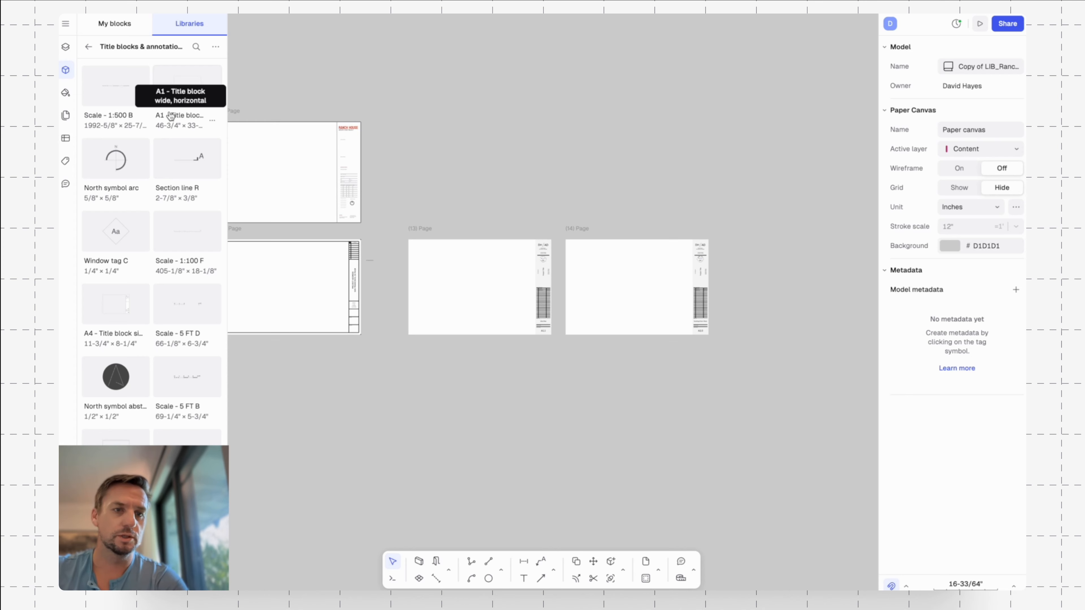
Place the "A2 - Title block pro, vertical" block in the empty canvas area above the DH/AD pages and deselect it.
{"action": "scroll", "coordinate": [169, 243], "scroll_direction": "down", "scroll_amount": 3}
{"action": "scroll", "coordinate": [168, 243], "scroll_direction": "down", "scroll_amount": 6}
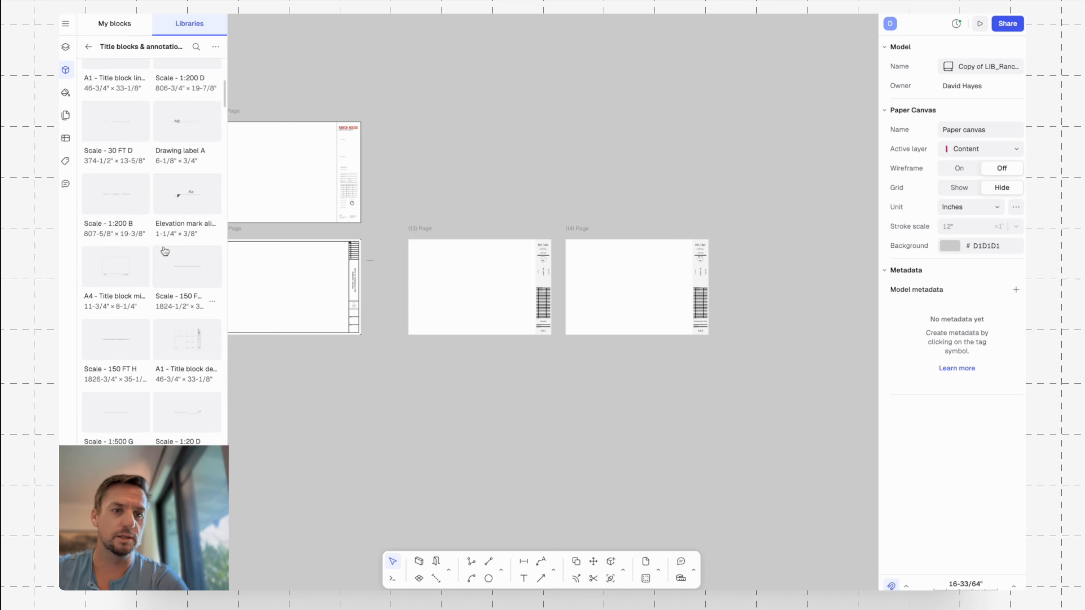
{"action": "scroll", "coordinate": [186, 275], "scroll_direction": "down", "scroll_amount": 2}
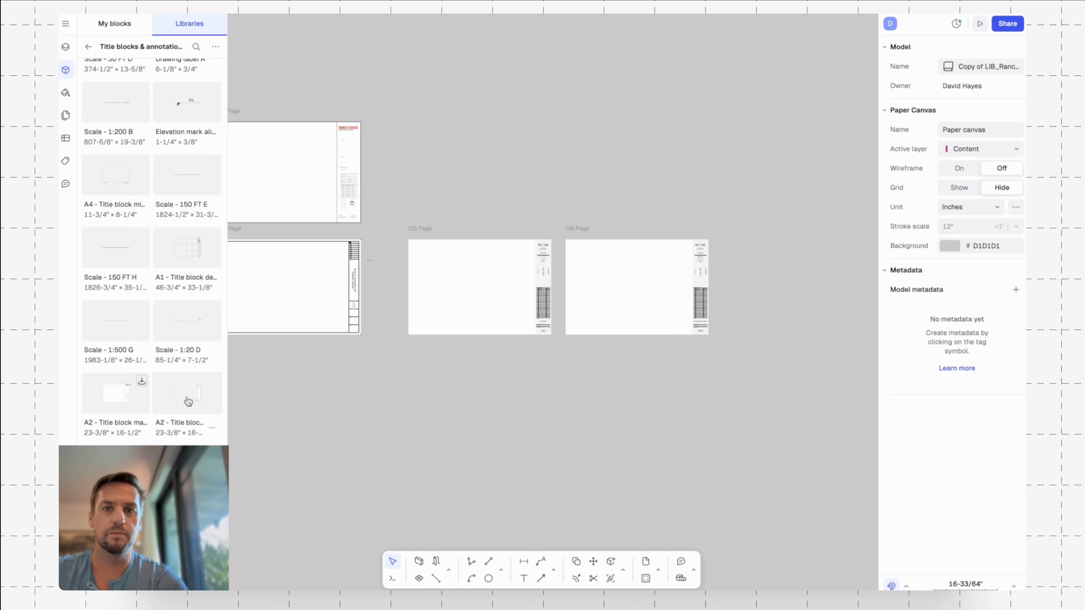
{"action": "left_click_drag", "start_coordinate": [188, 401], "coordinate": [550, 244]}
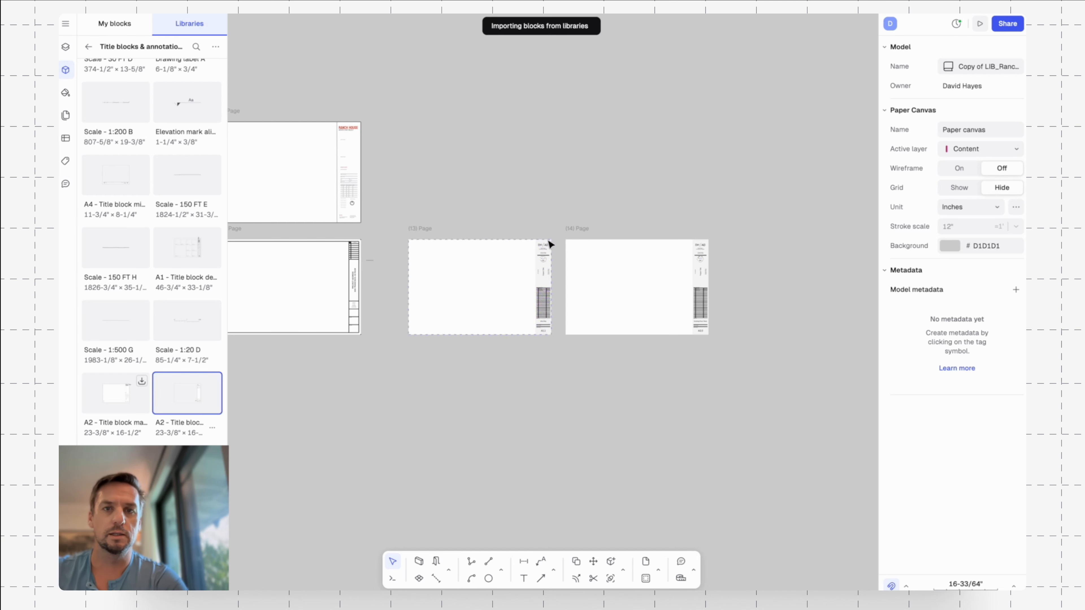
{"action": "scroll", "coordinate": [640, 172], "scroll_direction": "up", "scroll_amount": 5, "text": "ctrl"}
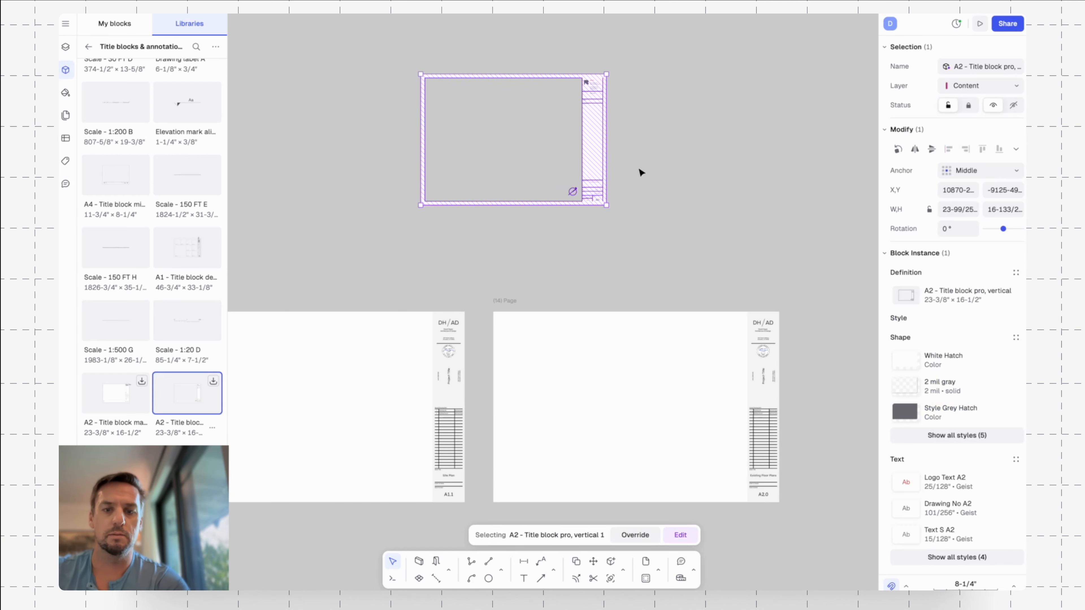
{"action": "left_click", "coordinate": [663, 112]}
Draw a page that exactly frames the placed A2 title block, from its lower-left corner to its upper-right corner.
{"action": "scroll", "coordinate": [653, 192], "scroll_direction": "up", "scroll_amount": 3}
{"action": "type", "text": "p"}
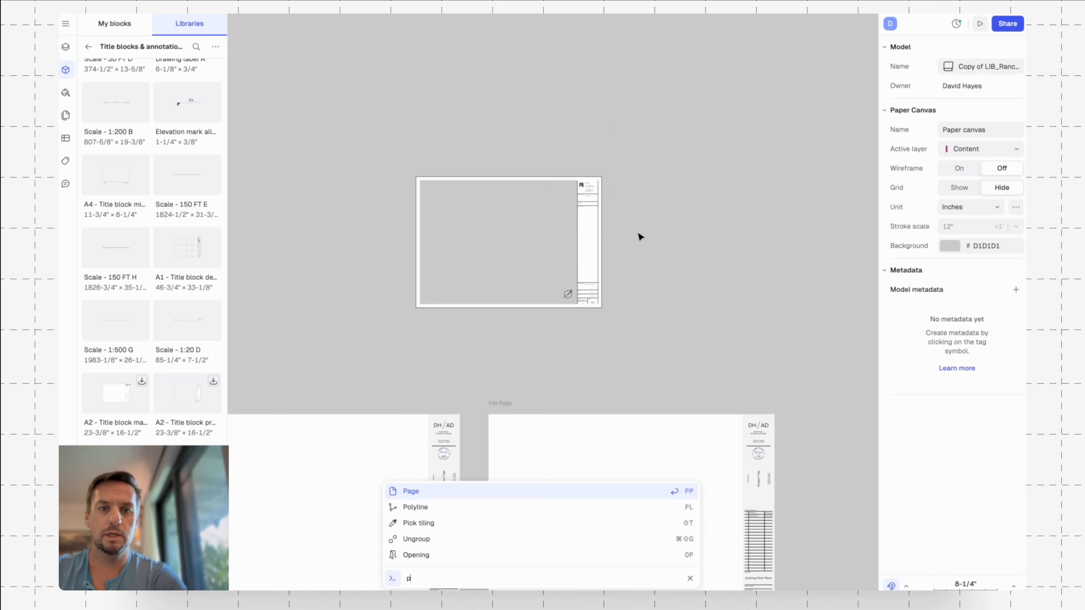
{"action": "key", "text": "Return"}
{"action": "left_click", "coordinate": [416, 308]}
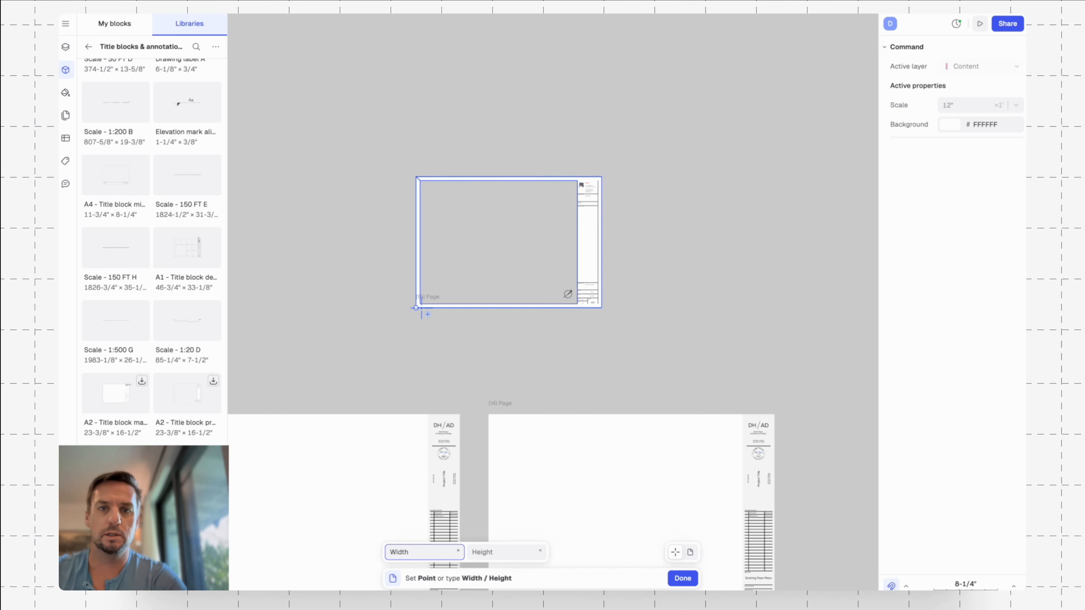
{"action": "left_click", "coordinate": [602, 177]}
{"action": "double_click", "coordinate": [581, 206]}
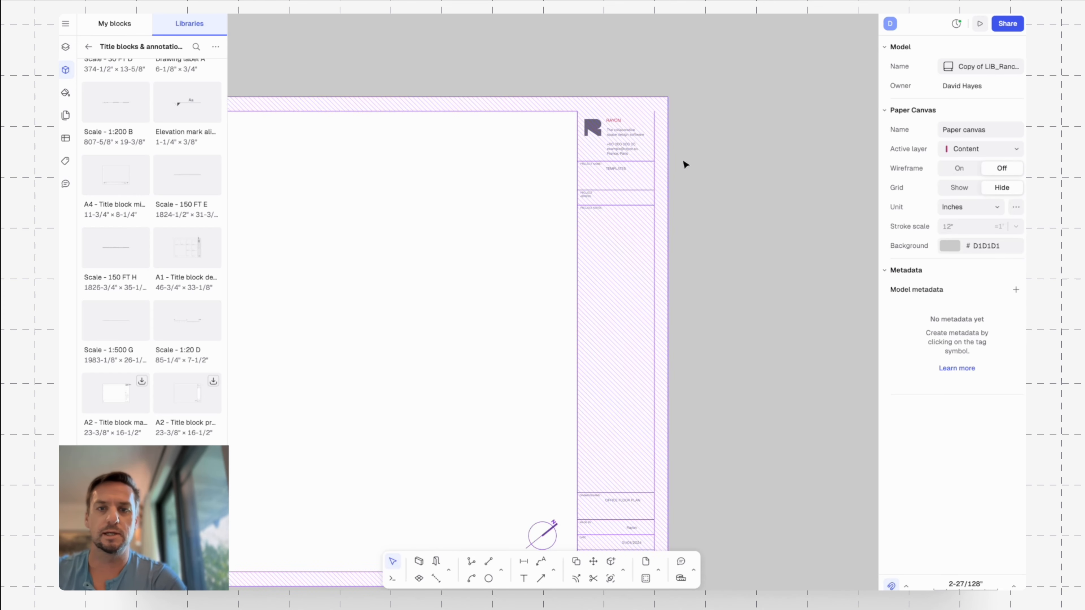
Compare the framed A2 title block with the DH/AD title block on the A2.0 page below it.
{"action": "scroll", "coordinate": [698, 163], "scroll_direction": "down", "scroll_amount": 5}
{"action": "middle_click_drag", "start_coordinate": [747, 324], "coordinate": [685, 162]}
{"action": "scroll", "coordinate": [686, 163], "scroll_direction": "down", "scroll_amount": 5}
{"action": "scroll", "coordinate": [727, 259], "scroll_direction": "down", "scroll_amount": 3}
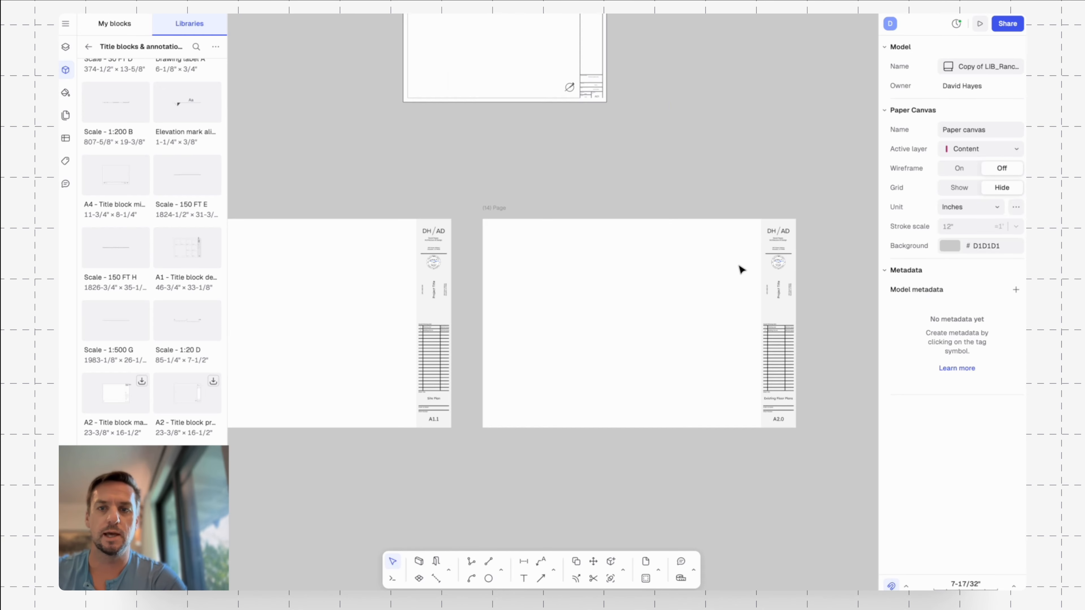
{"action": "left_click", "coordinate": [780, 274]}
{"action": "left_click", "coordinate": [660, 127]}
{"action": "scroll", "coordinate": [660, 127], "scroll_direction": "up", "scroll_amount": 3}
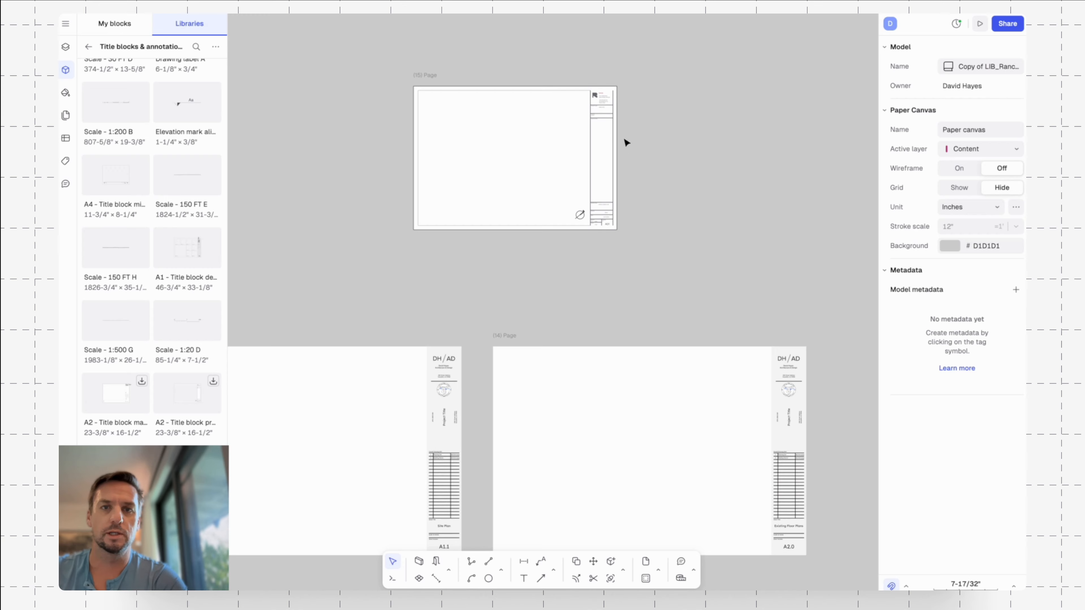
Open the A2 title block for editing and inspect its logo, project fields and block metadata.
{"action": "scroll", "coordinate": [625, 140], "scroll_direction": "up", "scroll_amount": 5}
{"action": "double_click", "coordinate": [589, 112]}
{"action": "scroll", "coordinate": [572, 91], "scroll_direction": "up", "scroll_amount": 5}
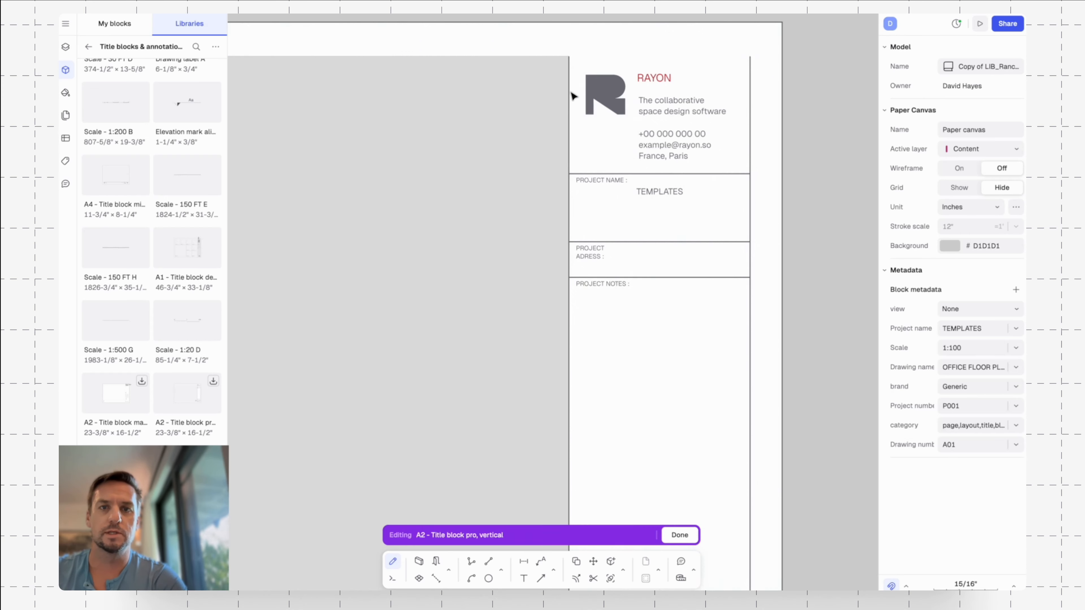
{"action": "left_click", "coordinate": [610, 114]}
{"action": "left_click", "coordinate": [557, 139]}
{"action": "scroll", "coordinate": [594, 187], "scroll_direction": "down", "scroll_amount": 3}
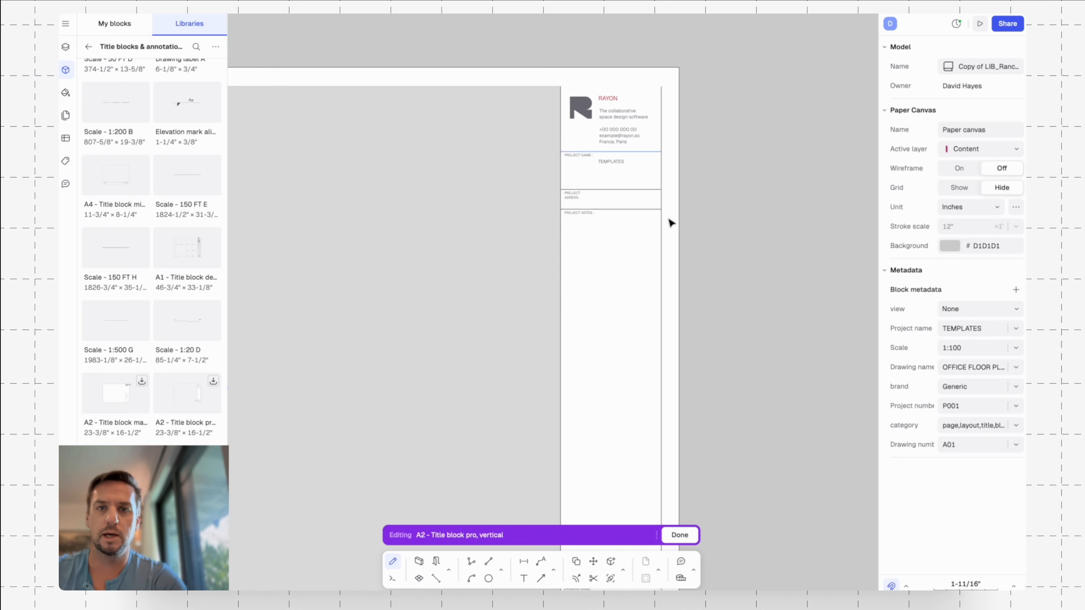
{"action": "middle_click_drag", "start_coordinate": [717, 252], "coordinate": [757, 214]}
{"action": "scroll", "coordinate": [651, 126], "scroll_direction": "up", "scroll_amount": 3}
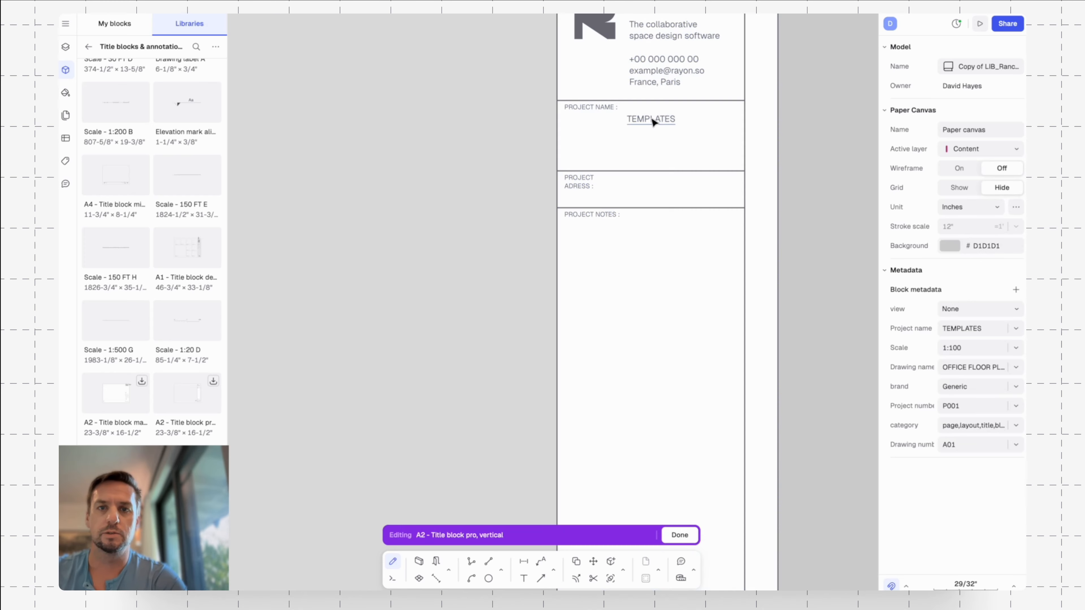
Open the project name text to check its metadata tag, leave text and block editing unchanged, and review the surrounding pages.
{"action": "double_click", "coordinate": [650, 119]}
{"action": "left_click", "coordinate": [395, 148]}
{"action": "scroll", "coordinate": [647, 195], "scroll_direction": "down", "scroll_amount": 4}
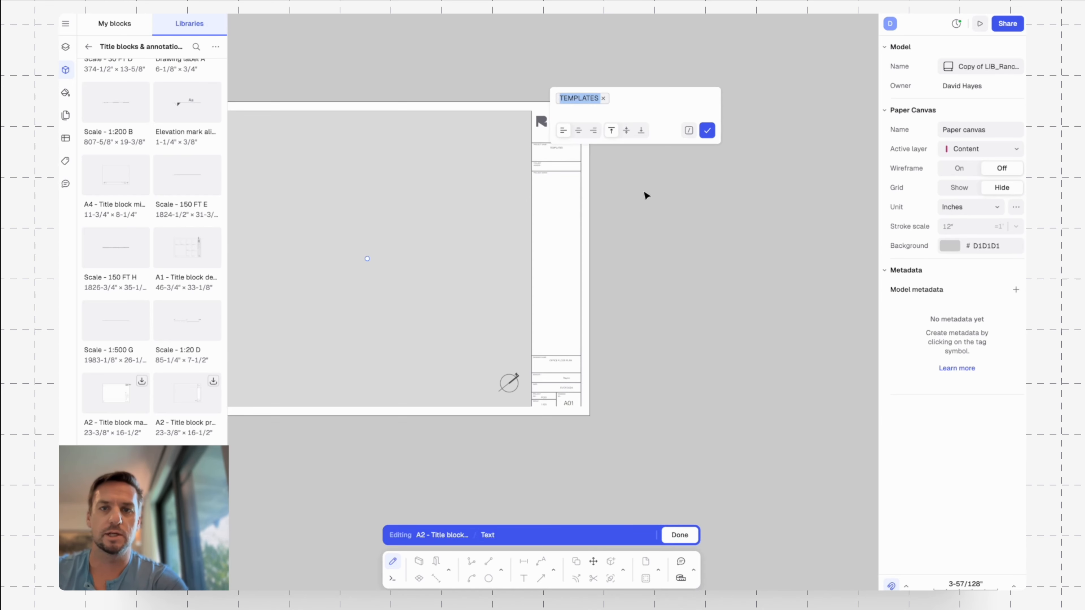
{"action": "key", "text": "Escape"}
{"action": "left_click", "coordinate": [656, 215]}
{"action": "middle_click_drag", "start_coordinate": [657, 215], "coordinate": [674, 210]}
{"action": "middle_click_drag", "start_coordinate": [454, 201], "coordinate": [629, 219]}
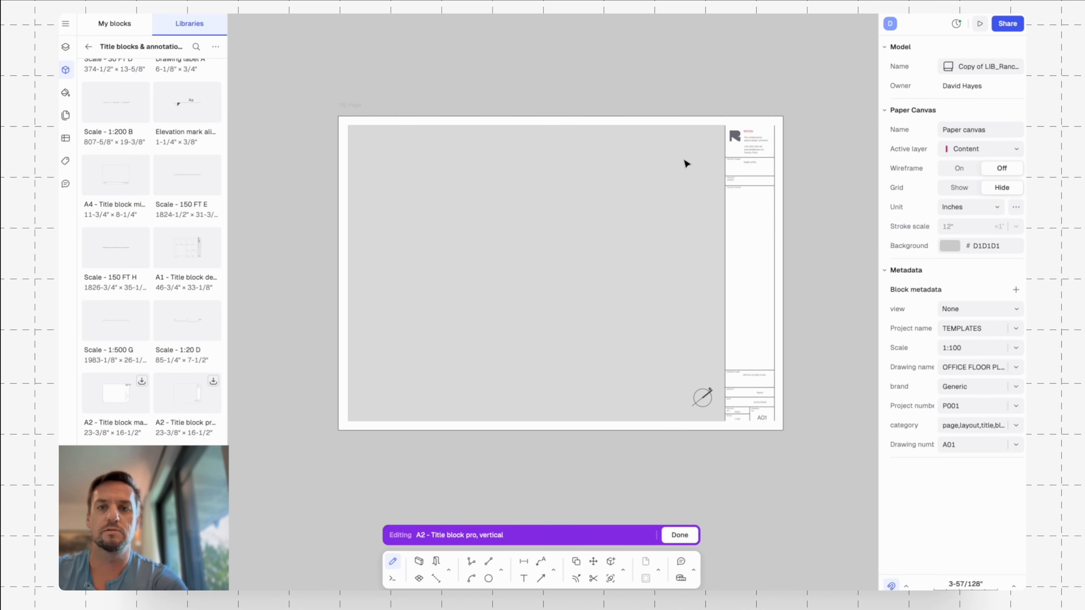
{"action": "key", "text": "Escape"}
{"action": "key", "text": "Escape"}
{"action": "scroll", "coordinate": [764, 173], "scroll_direction": "down", "scroll_amount": 3}
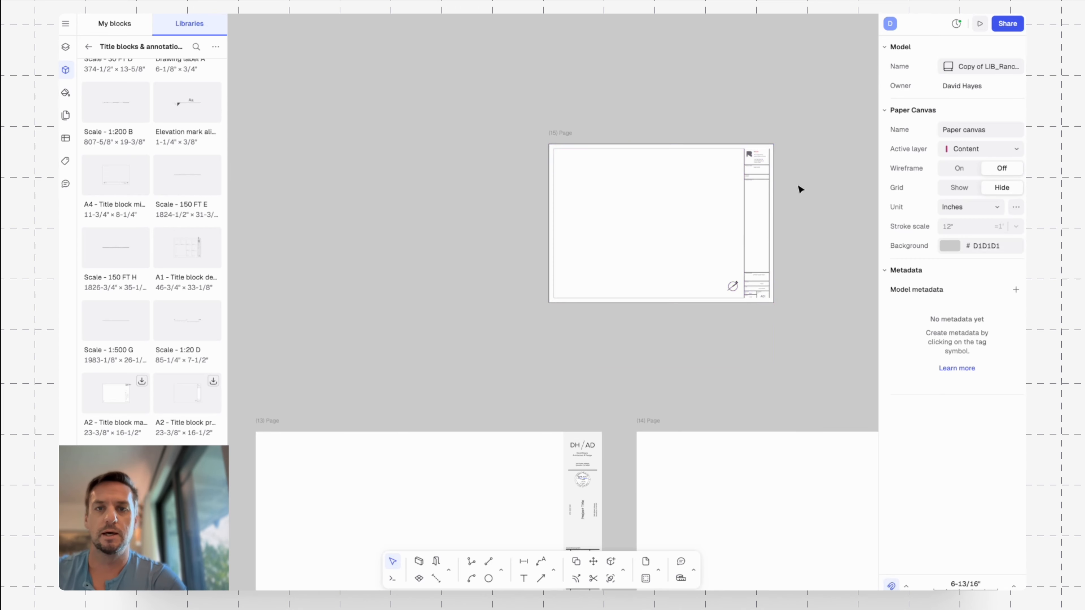
{"action": "scroll", "coordinate": [678, 155], "scroll_direction": "down", "scroll_amount": 5}
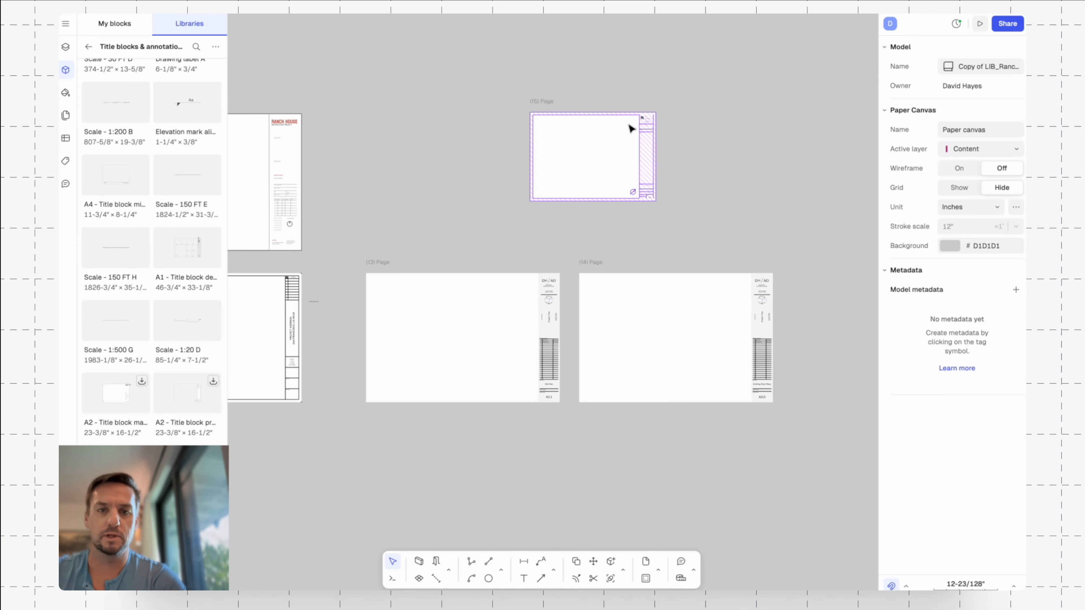